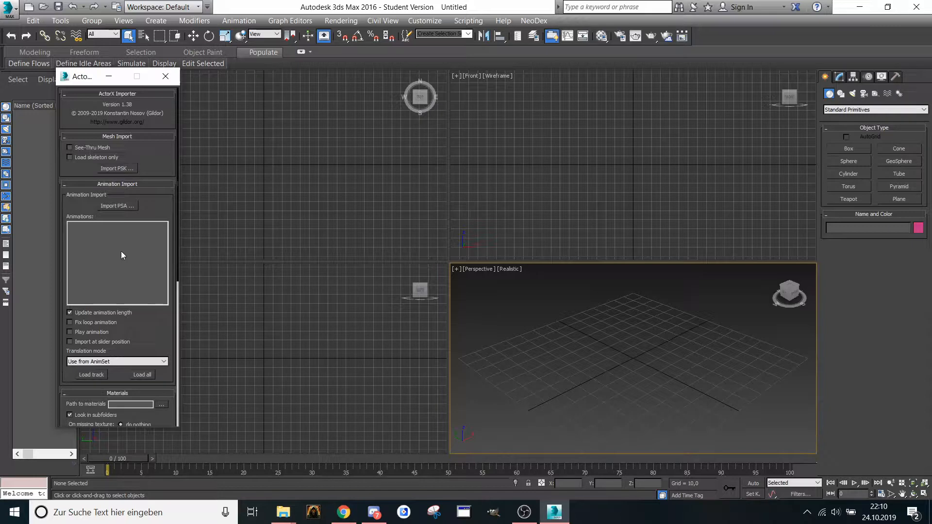
- Import the mesh SK_CHR_Boruto.pskx and display it from the front in a maximized Perspective viewport
click(118, 169)
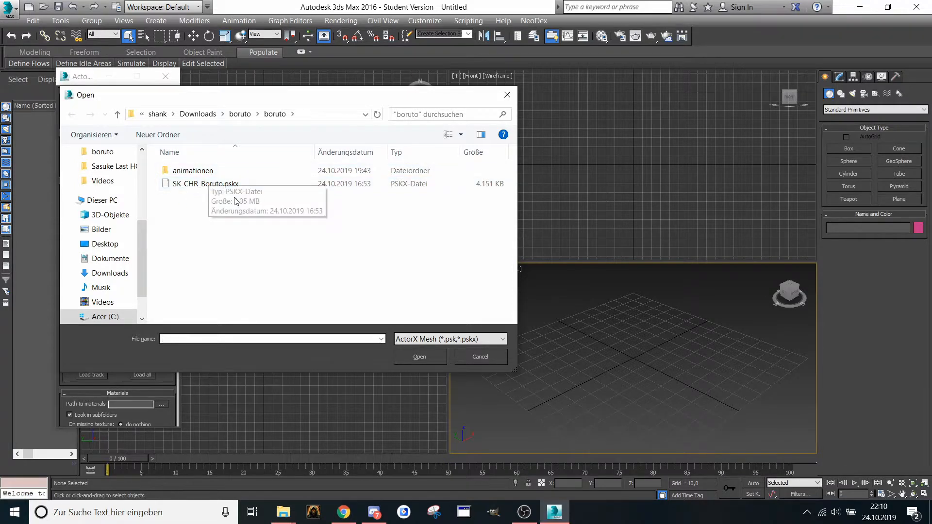
double_click(217, 184)
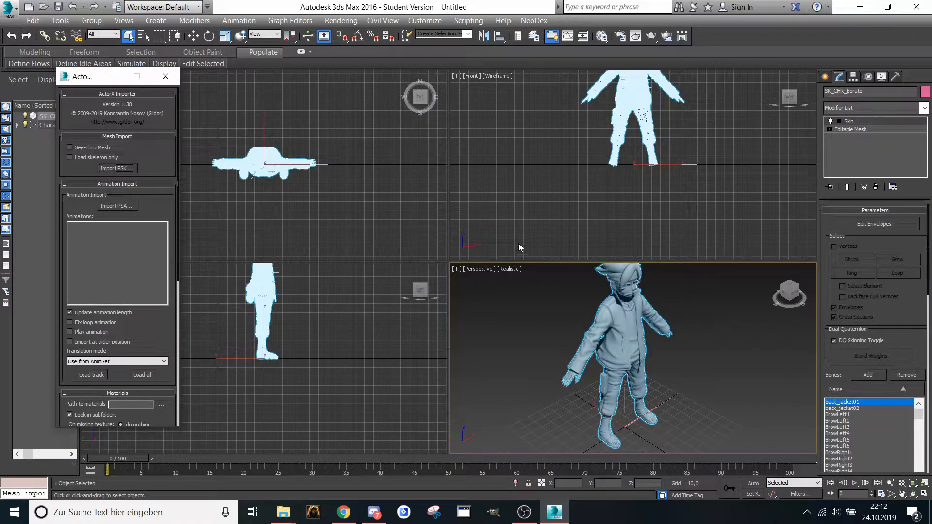
alt+middle_drag(569, 294, 557, 316)
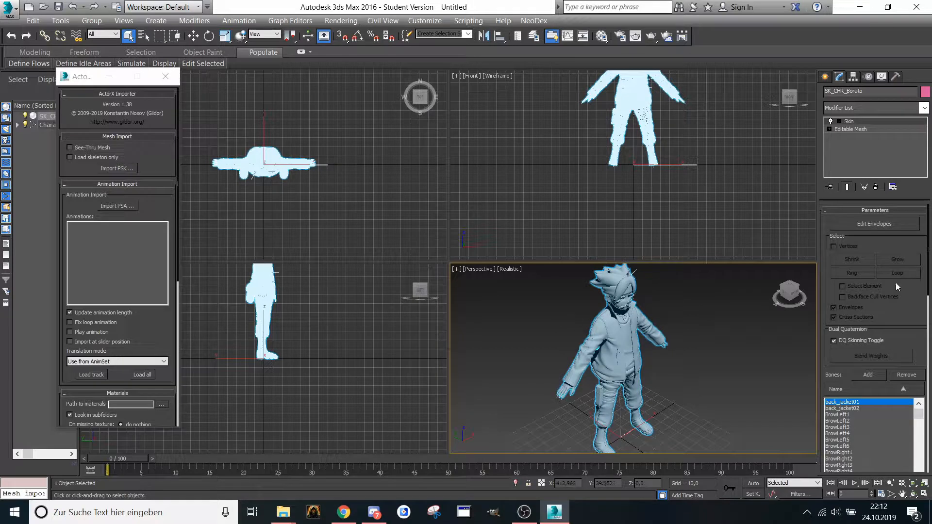
click(796, 296)
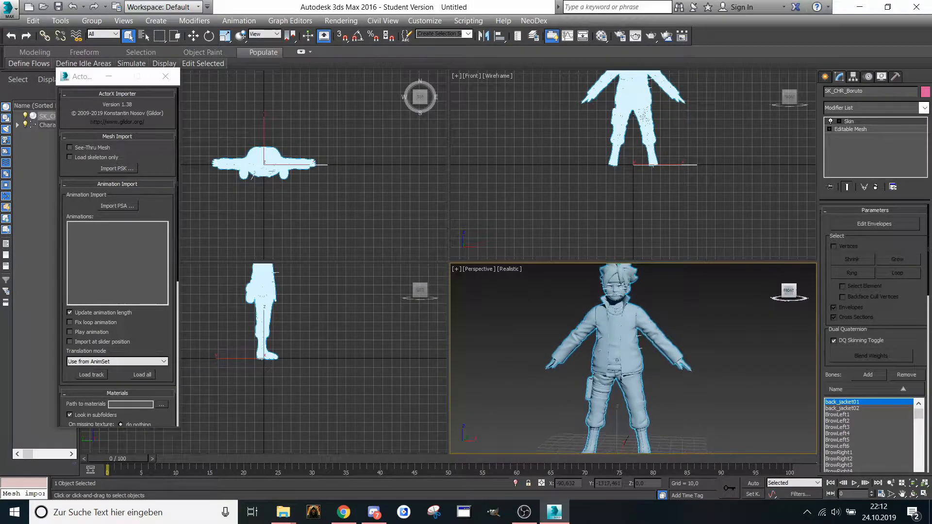
click(456, 269)
click(481, 277)
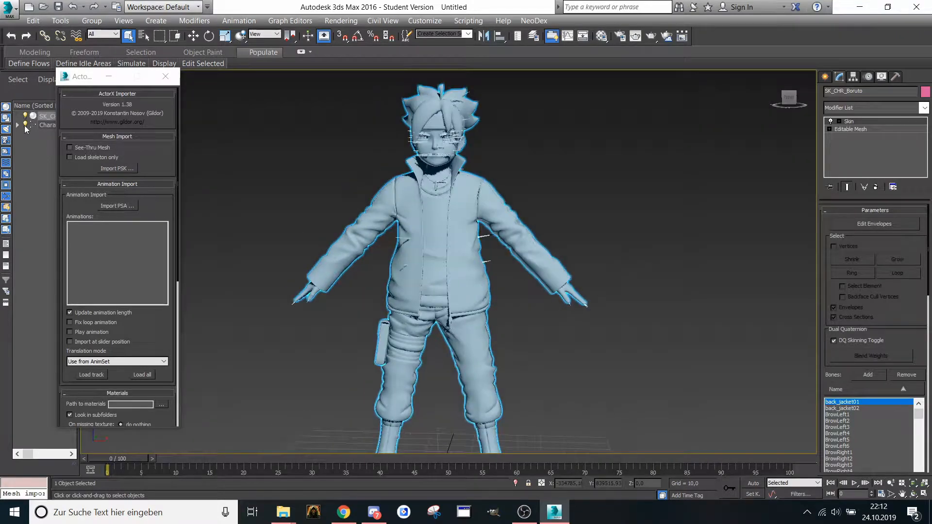
- Minimize the ActorX Importer and select the whole CharacterRoot bone hierarchy together with the SK_CHR_Boruto mesh
double_click(39, 125)
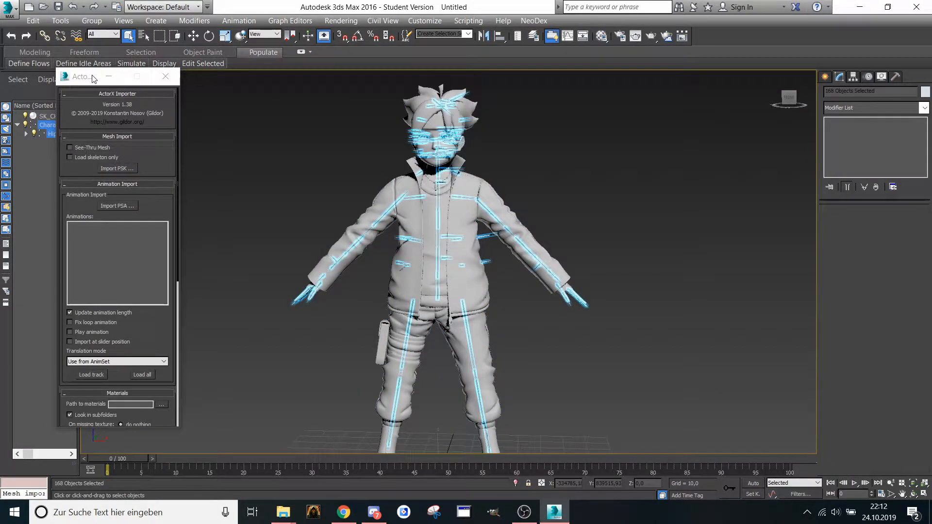
click(109, 76)
click(28, 184)
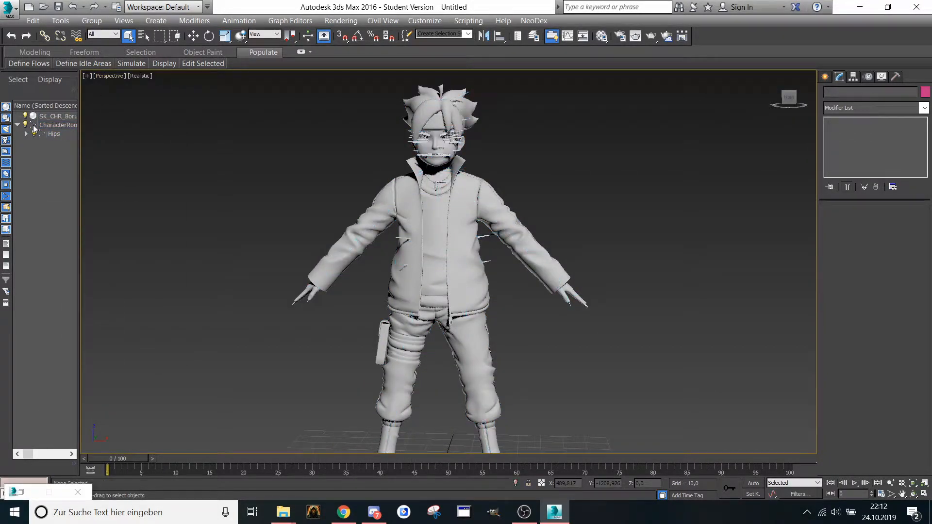
double_click(52, 125)
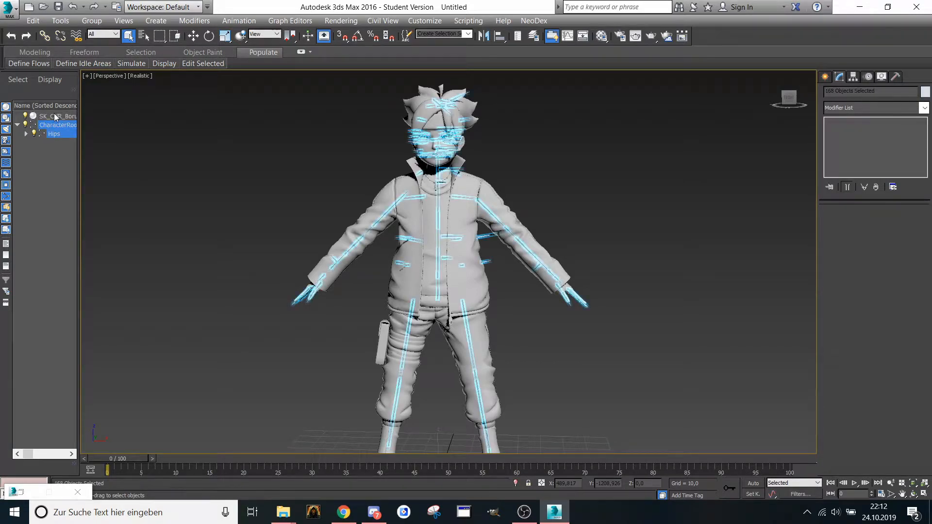
ctrl+click(55, 115)
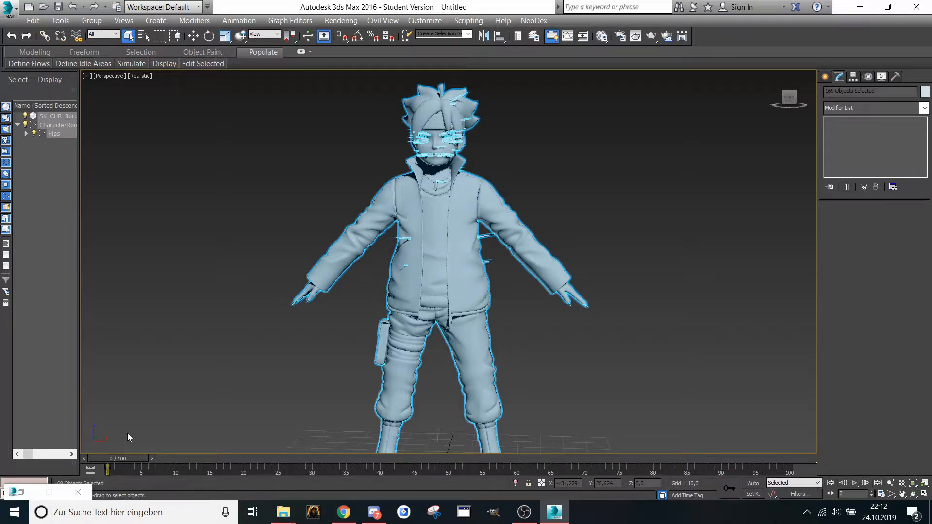
- Start an FBX export of the scene and browse to the animationen folder inside boruto\boruto
click(238, 20)
mouse_move(33, 21)
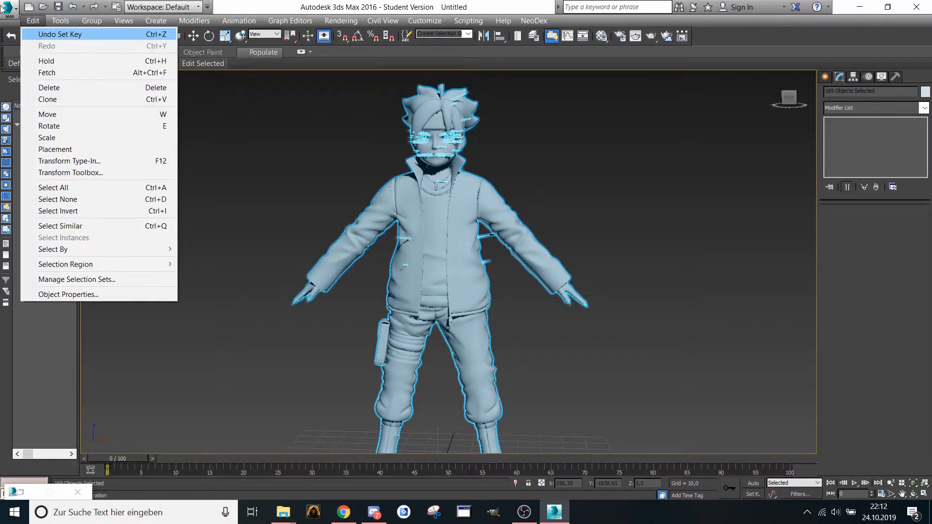
click(2, 10)
click(9, 9)
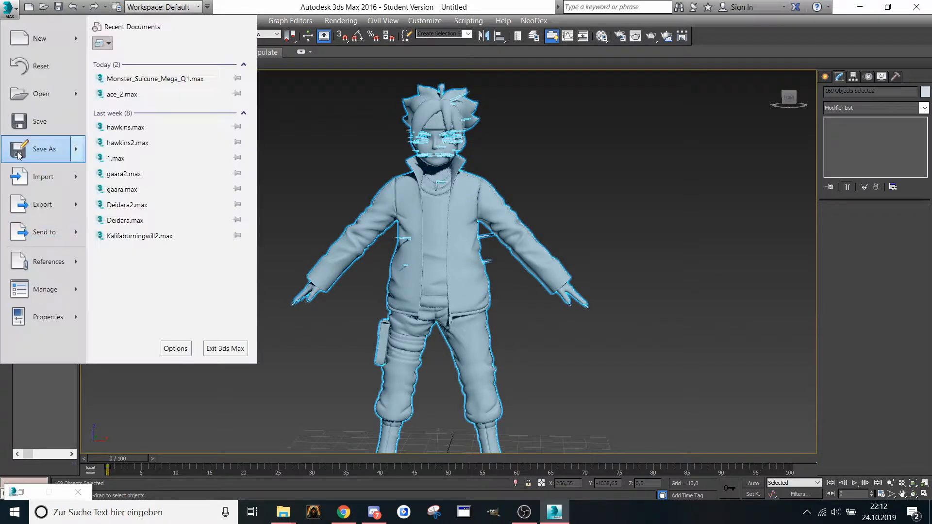
click(49, 202)
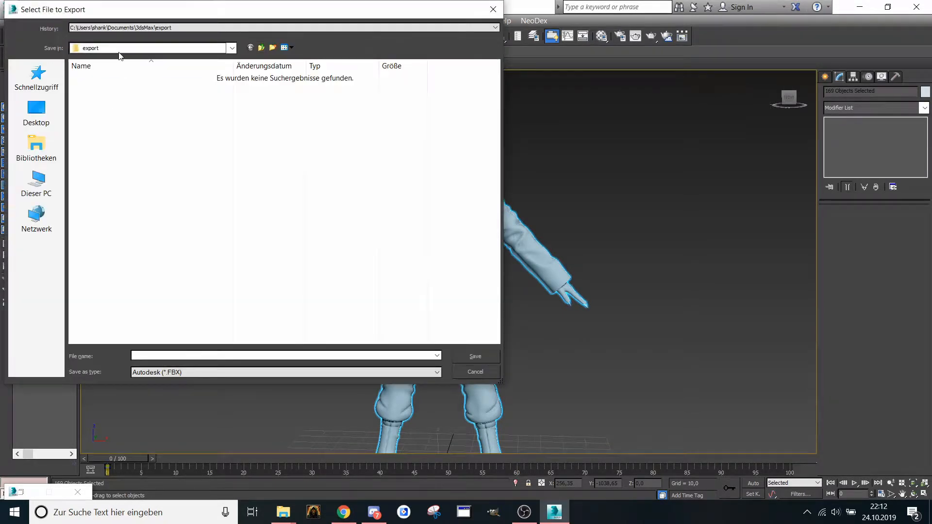
click(119, 49)
scroll(121, 121, up, 3)
click(117, 125)
double_click(102, 135)
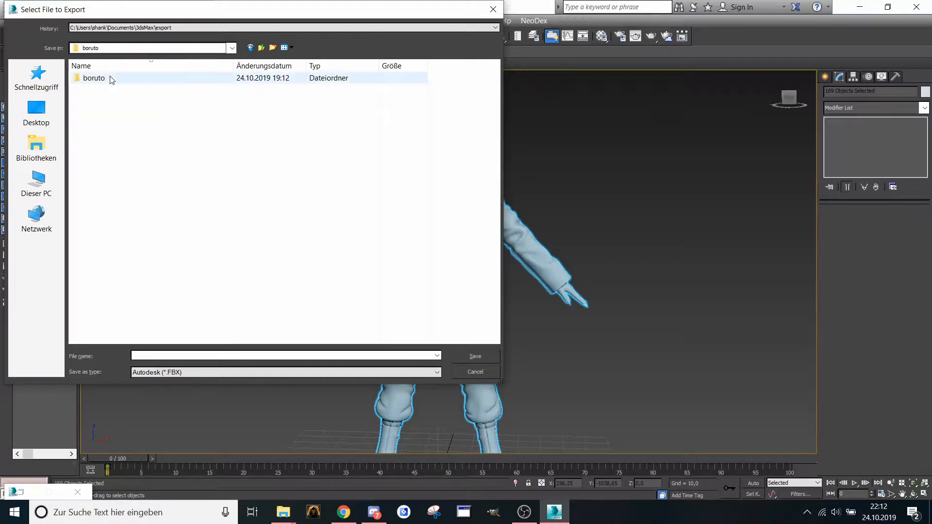
double_click(111, 78)
double_click(102, 78)
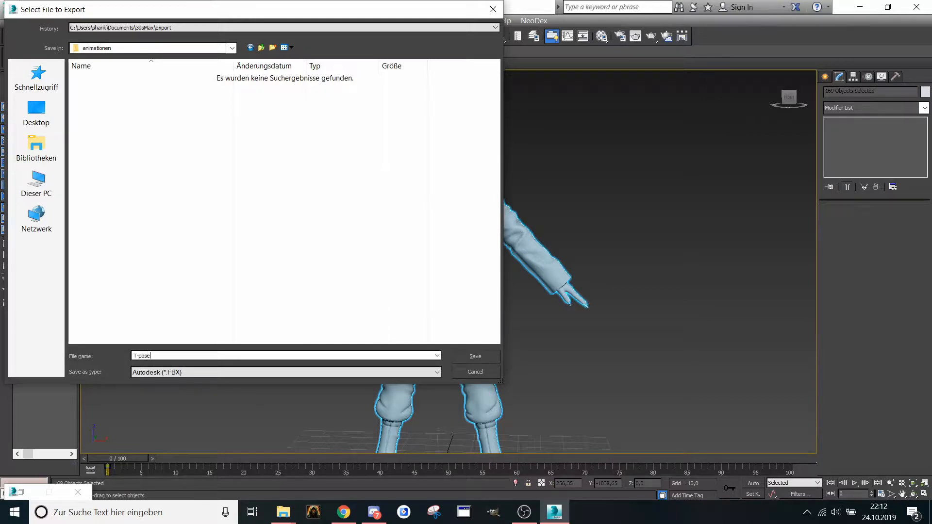
- Export the character as an FBX file named T-pose, keeping the existing FBX export options
click(473, 357)
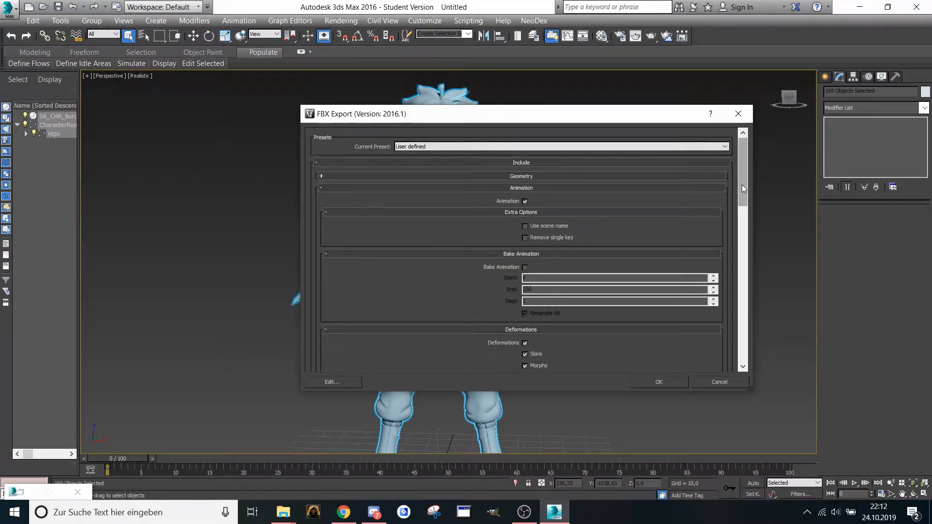
drag(741, 184, 749, 347)
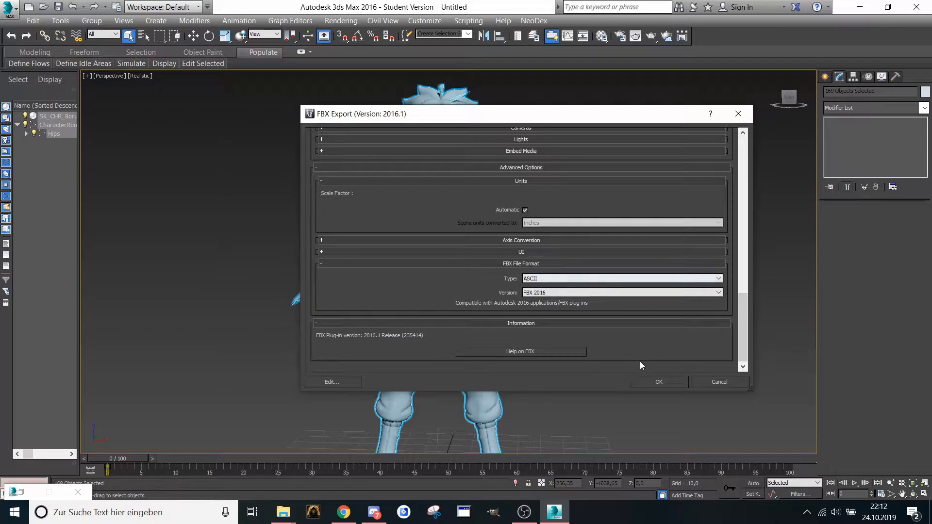
click(653, 376)
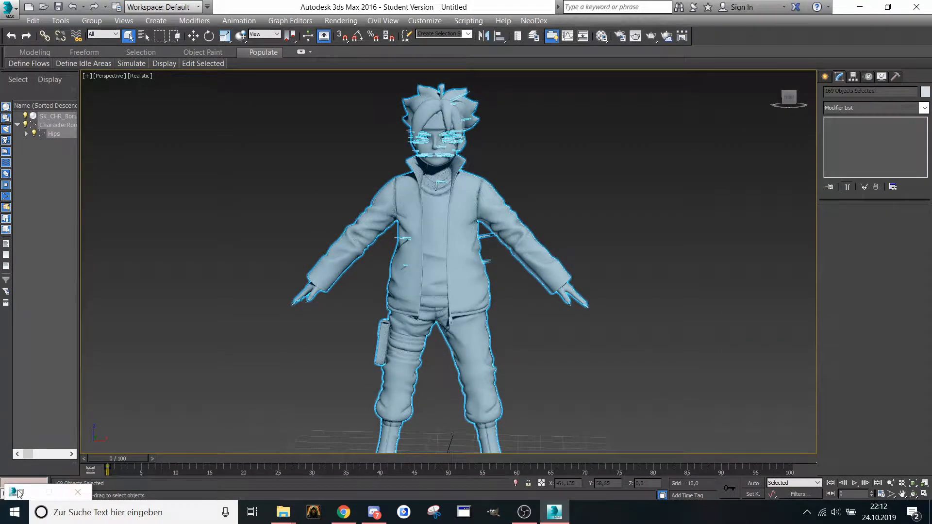
- Restore the ActorX Importer, load the first Boruto_Ninjutsu_Aerial_RasenganInvisible PSA animation onto the character, and scrub through it
click(20, 493)
double_click(20, 494)
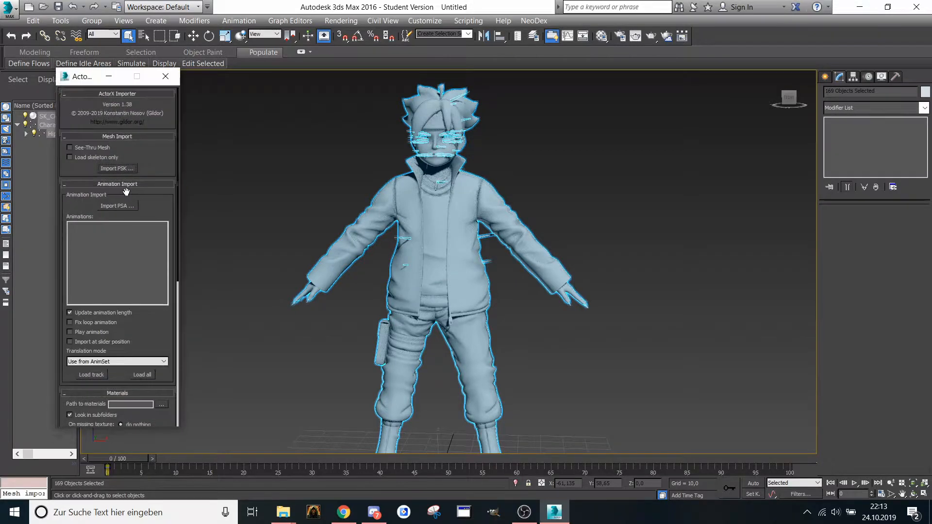
click(124, 206)
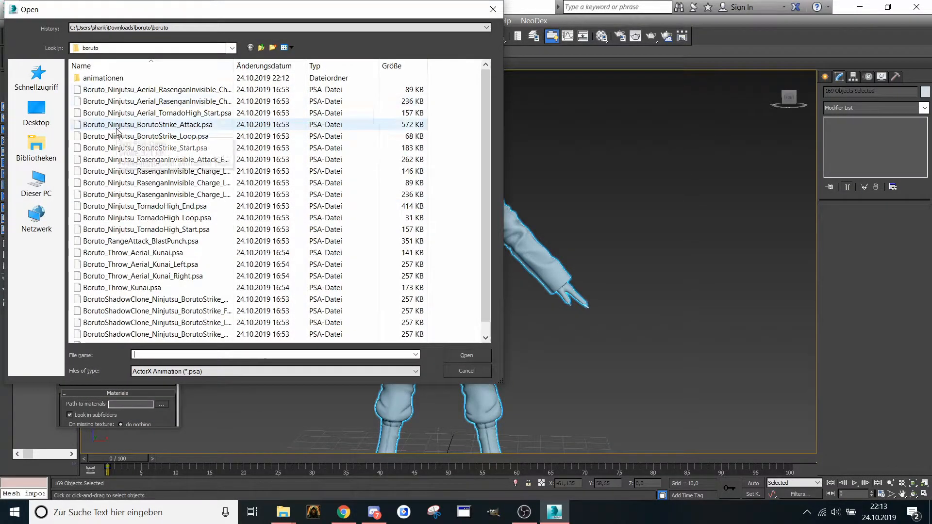
double_click(134, 92)
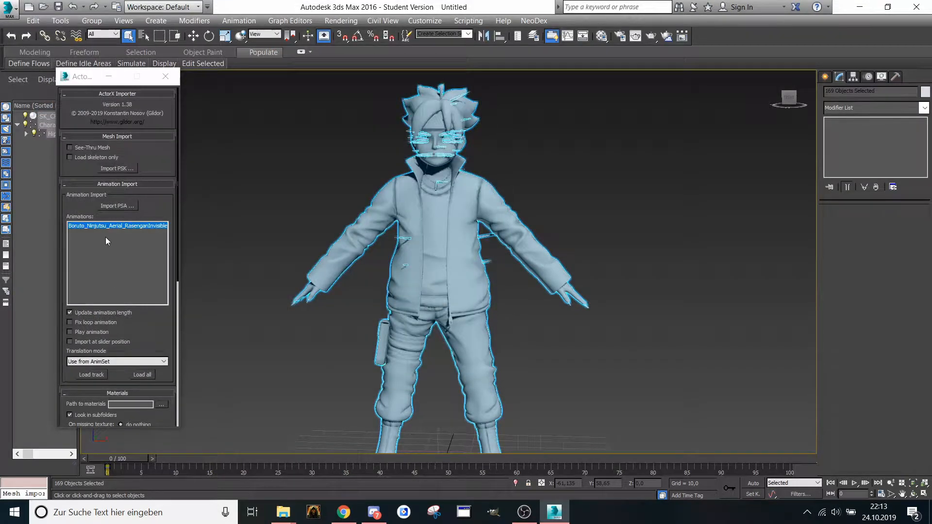
click(91, 373)
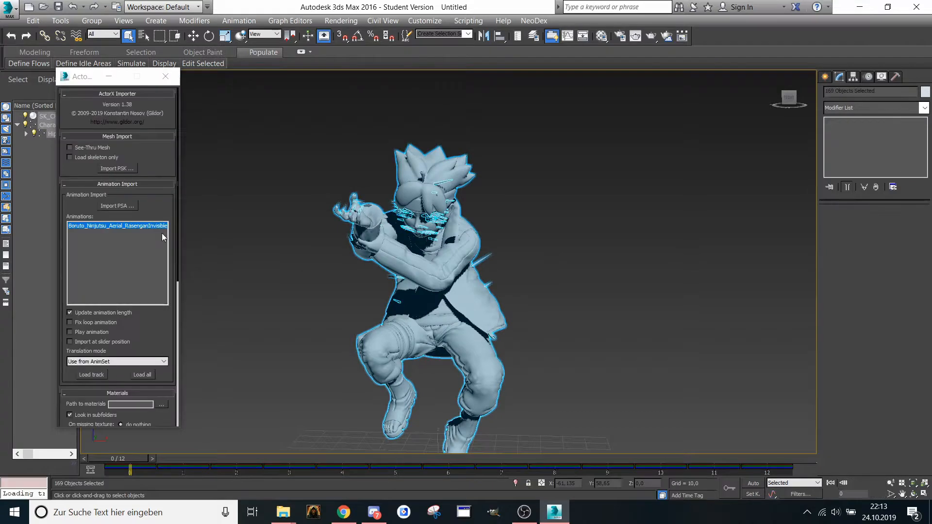
drag(135, 471, 116, 458)
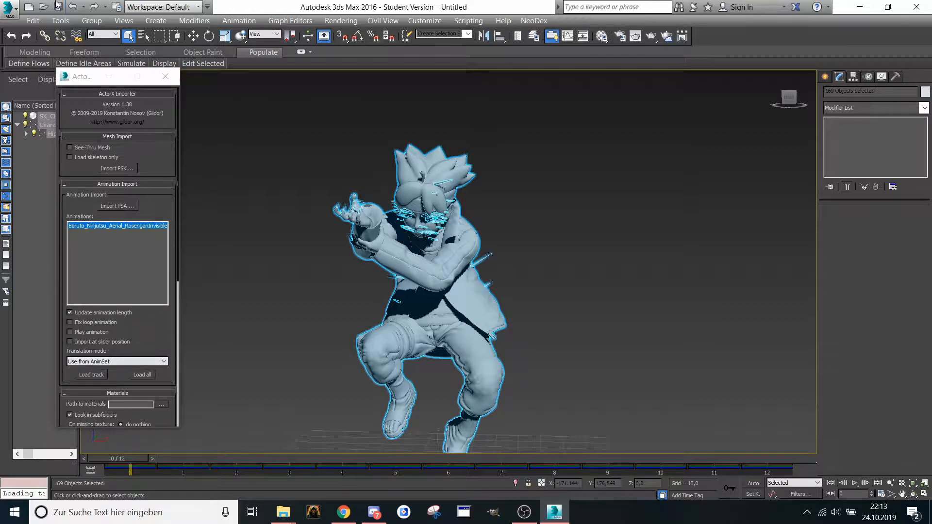
click(9, 8)
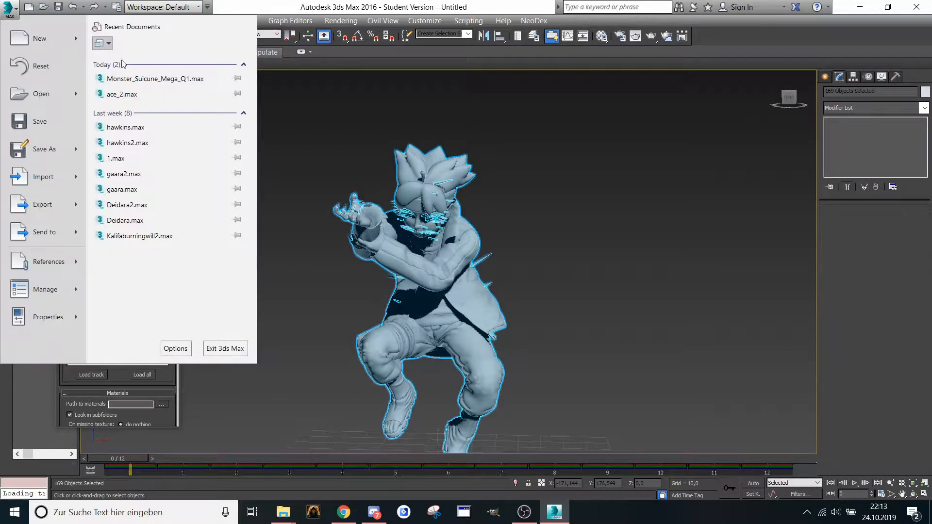
click(46, 207)
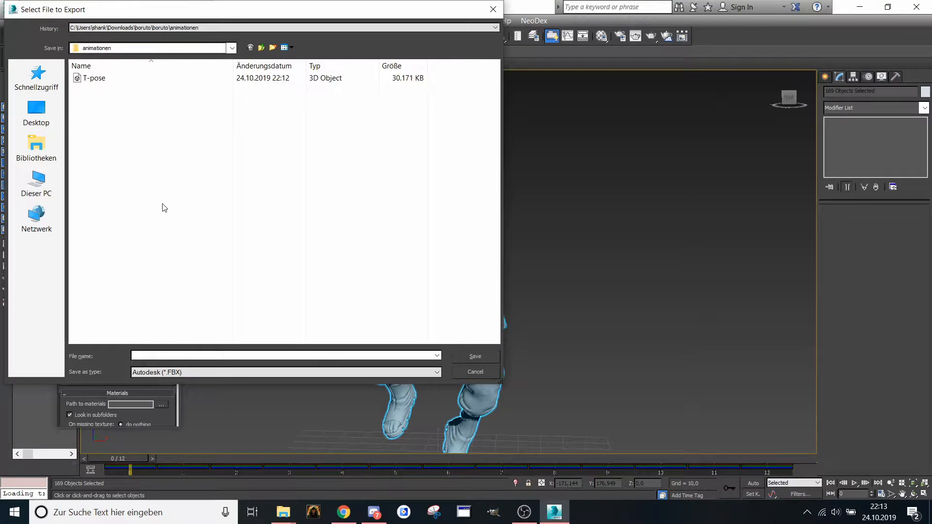
text(Spe)
key(BackSpace)
key(BackSpace)
click(493, 9)
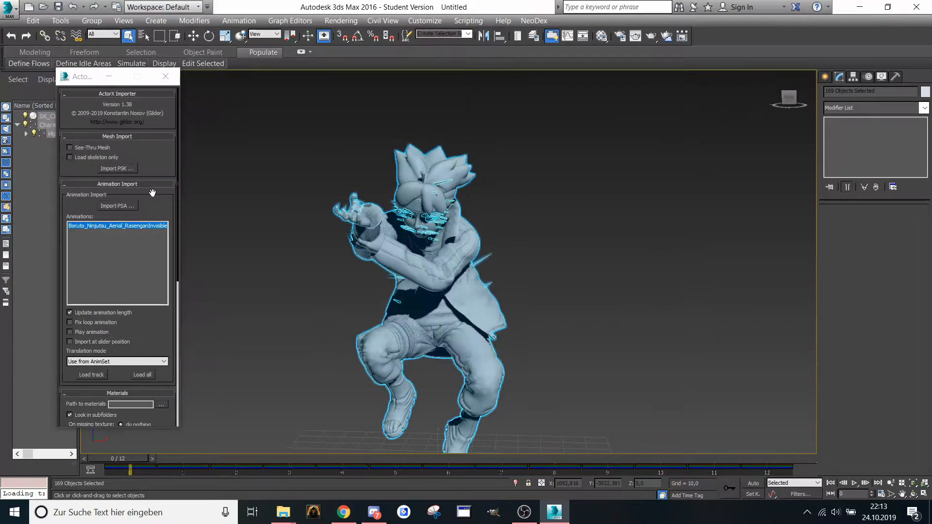
- Load the Boruto_Ninjutsu_Aerial_RasenganInvisible_Charge_Lv2toLv3_Loop.psa animation onto the character and scrub through to frame 40
click(115, 206)
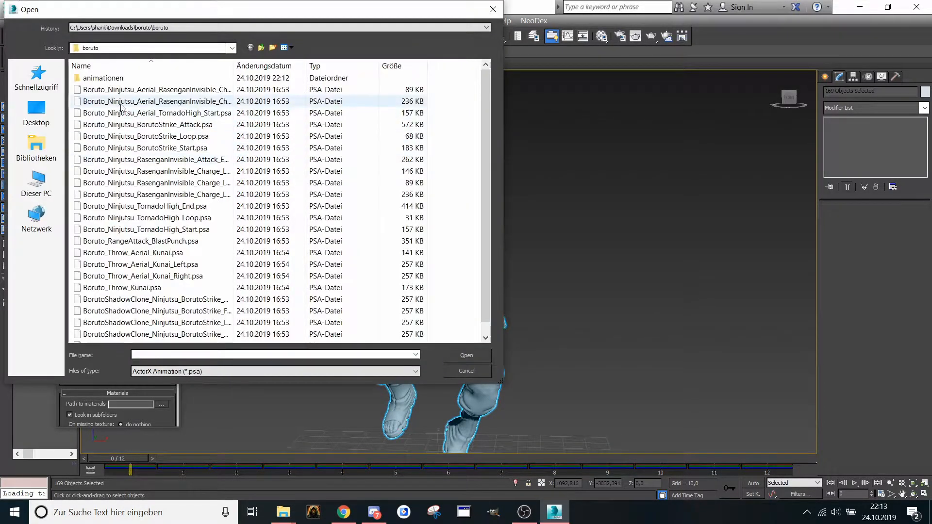
double_click(121, 107)
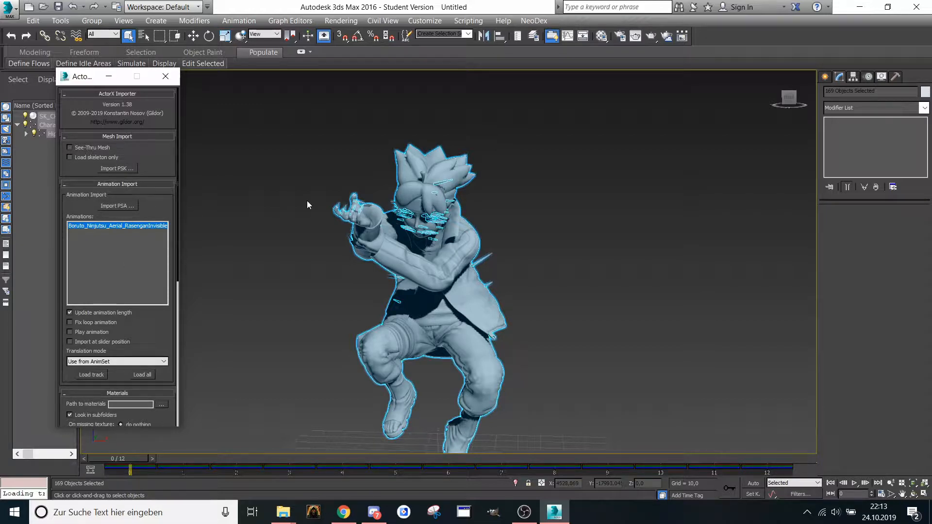
middle_drag(307, 200, 287, 198)
click(104, 208)
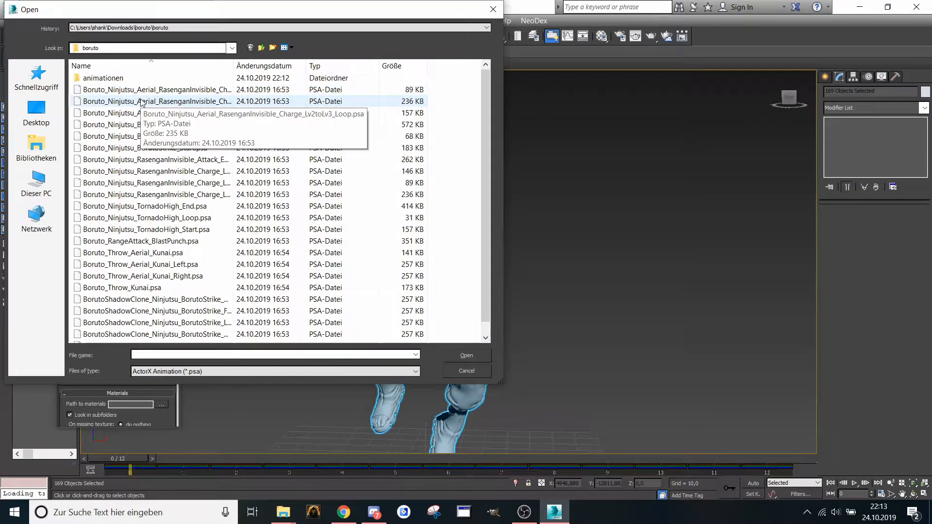
double_click(141, 101)
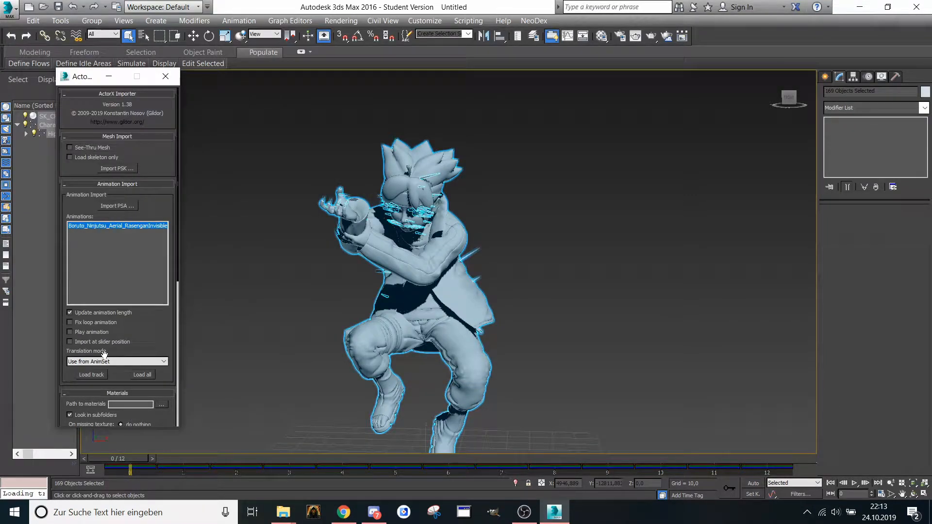
click(91, 374)
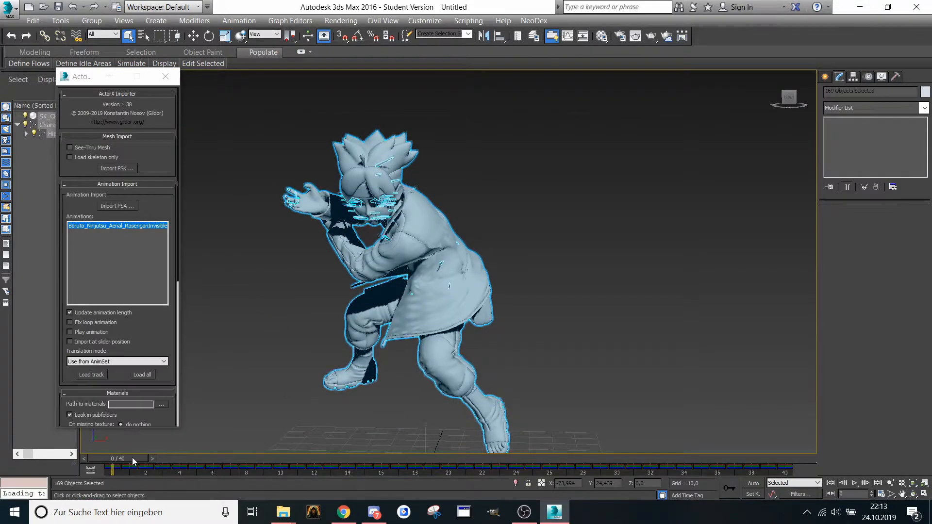
drag(132, 457, 801, 427)
- Load the Boruto_Ninjutsu_Aerial_TornadoHigh_Start.psa animation onto the character and scrub the timeline back to frame 0
click(134, 206)
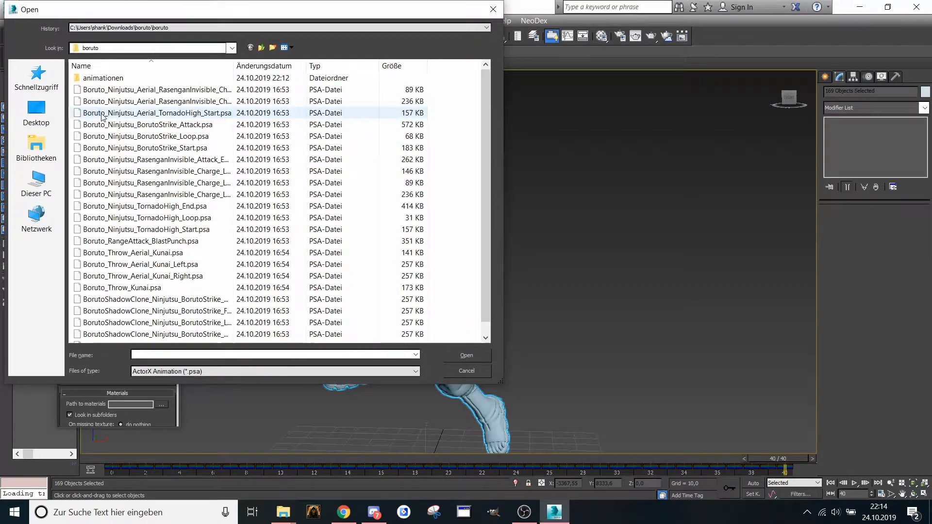
click(102, 113)
double_click(102, 113)
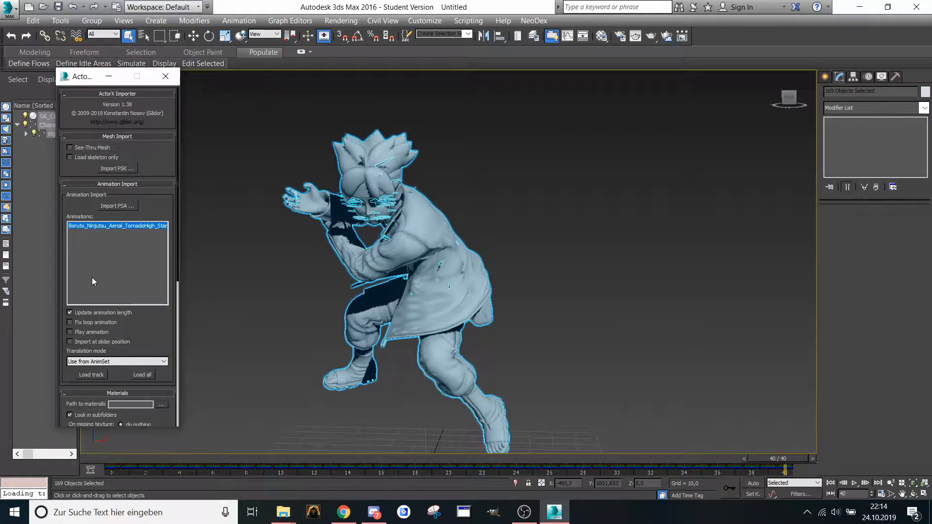
click(91, 374)
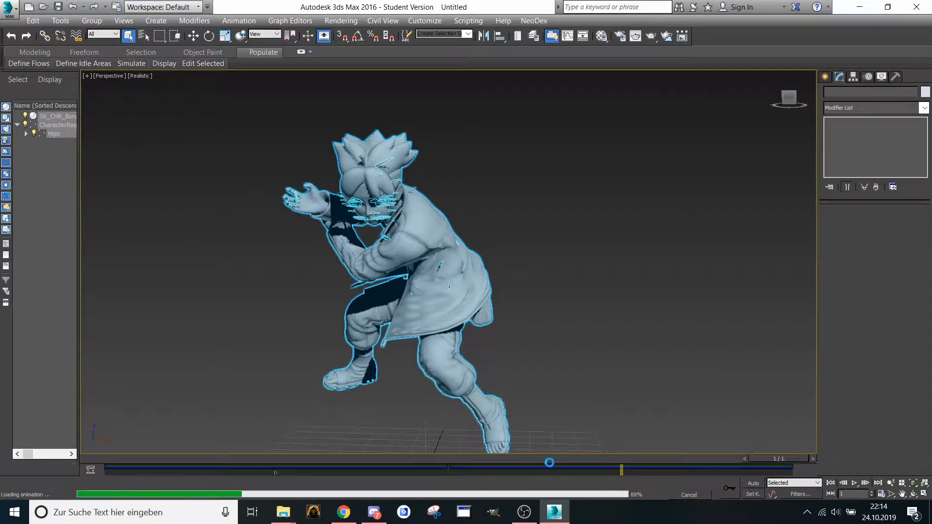
drag(108, 456, 37, 432)
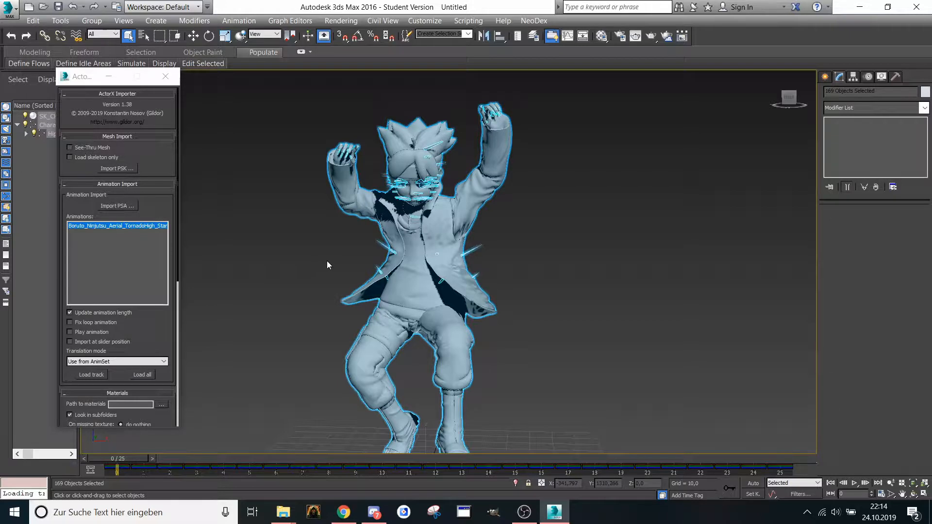
- Load the Boruto_Ninjutsu_BorutoStrike_Attack.psa animation onto the character
click(107, 210)
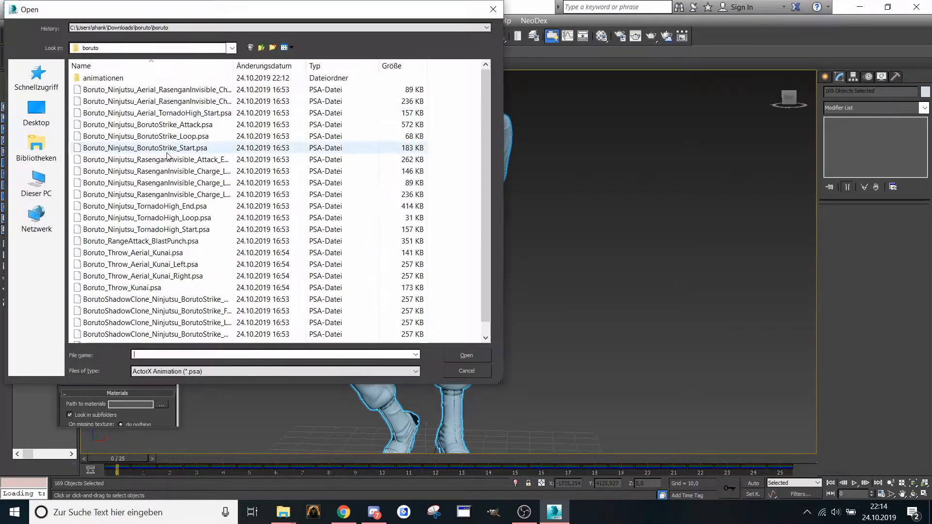
click(148, 126)
double_click(148, 126)
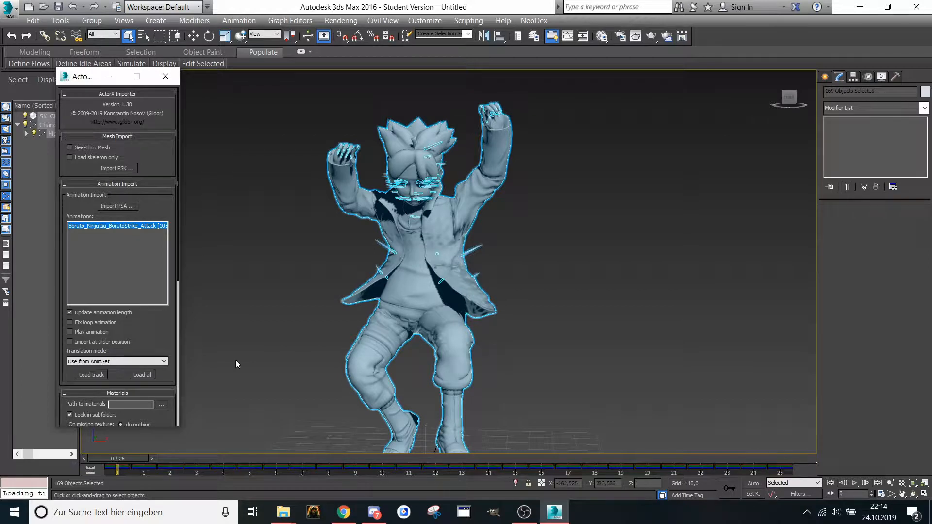
click(90, 374)
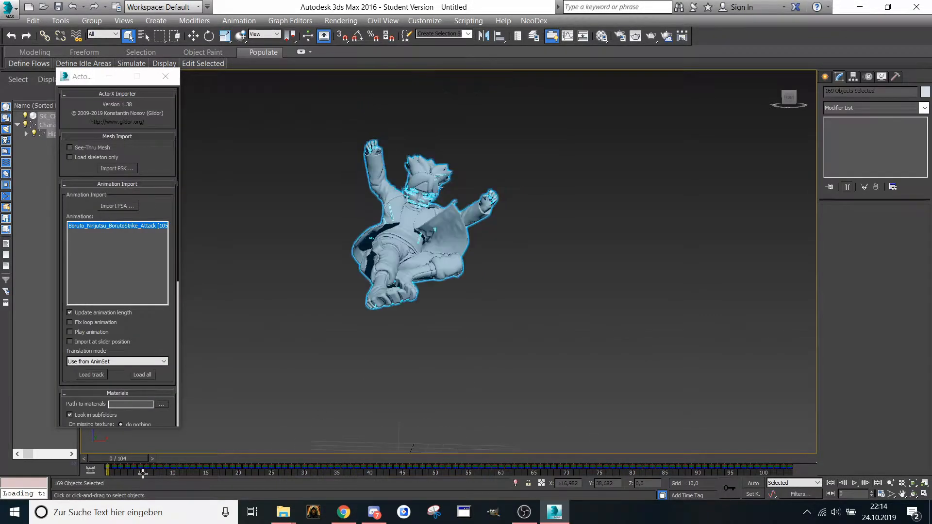
- Scrub the BorutoStrike attack animation through to frame 104 and return the timeline to frame 0
drag(107, 460, 13, 428)
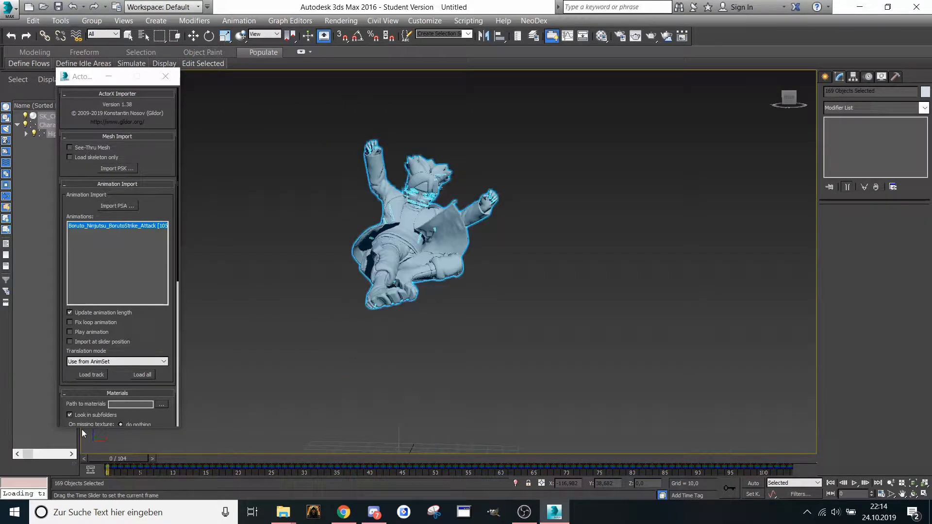
drag(81, 428, 343, 483)
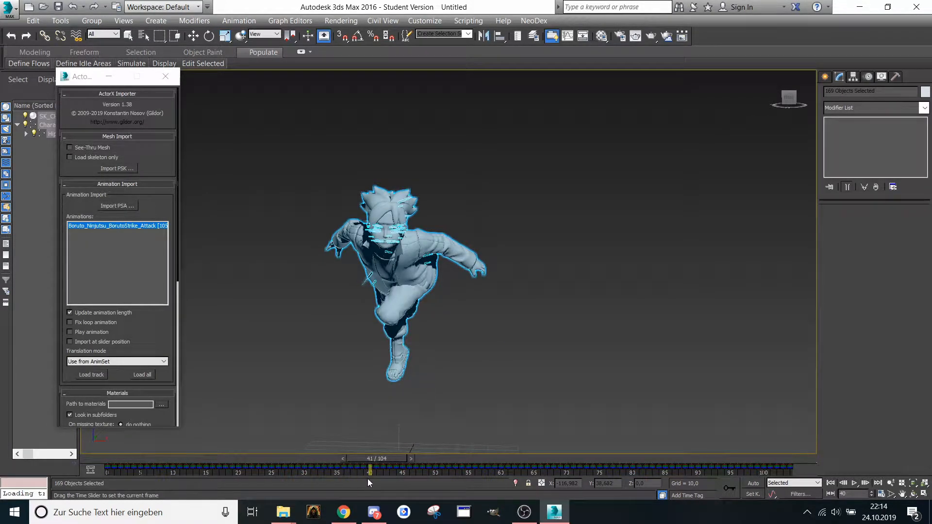
drag(401, 480, 781, 491)
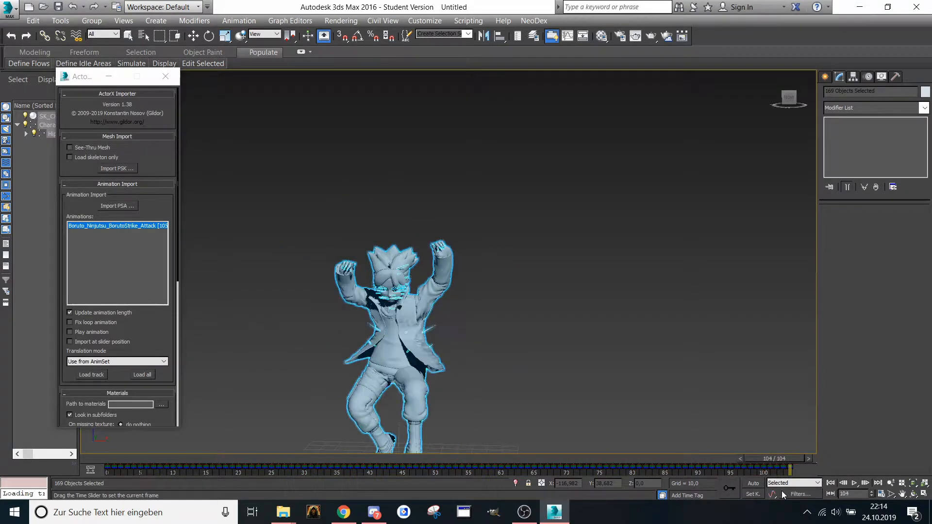
middle_drag(303, 225, 290, 122)
scroll(306, 146, up, 3)
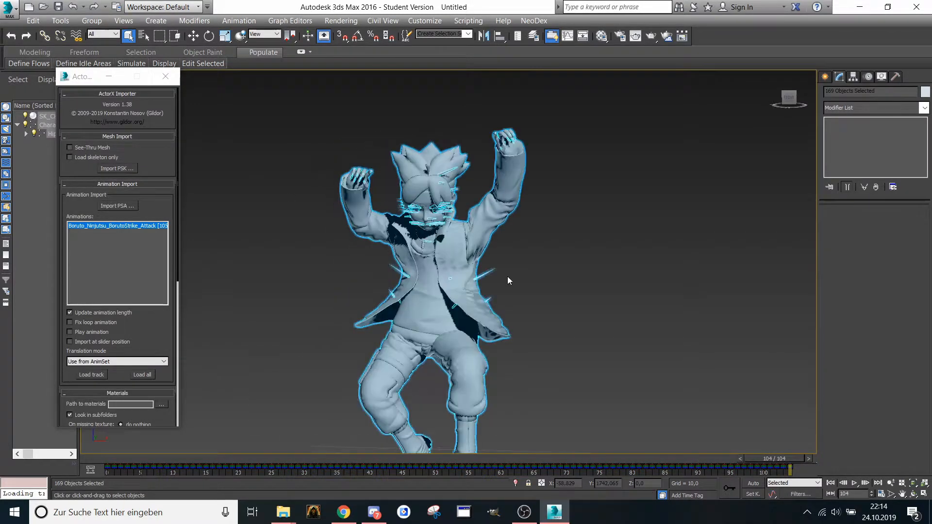
drag(795, 462, 69, 474)
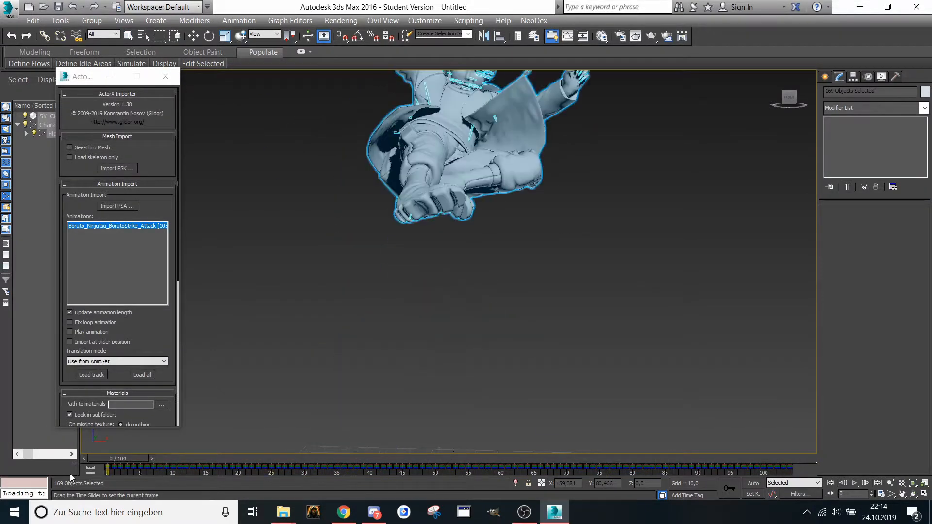
scroll(316, 257, down, 2)
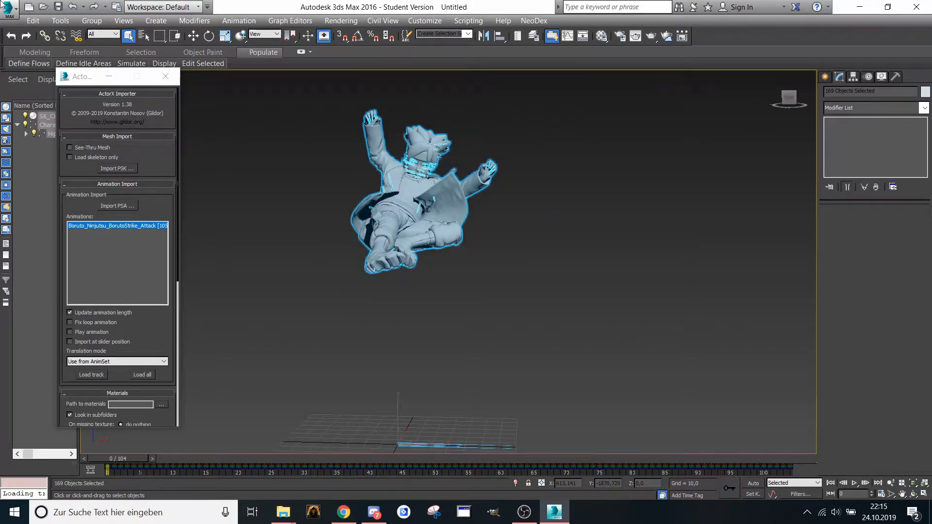
- Minimize the ActorX Importer and start an FBX export named Attack in the animationen folder
click(108, 77)
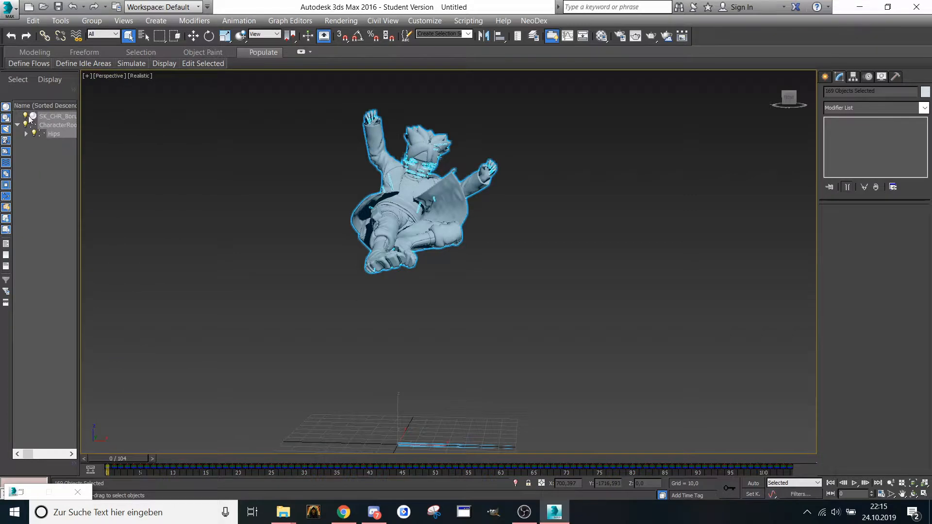
click(9, 8)
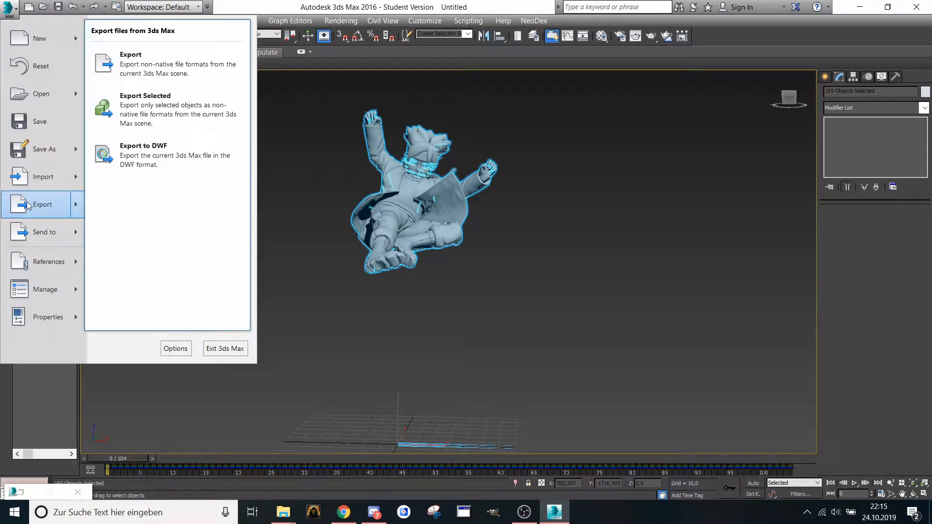
click(28, 205)
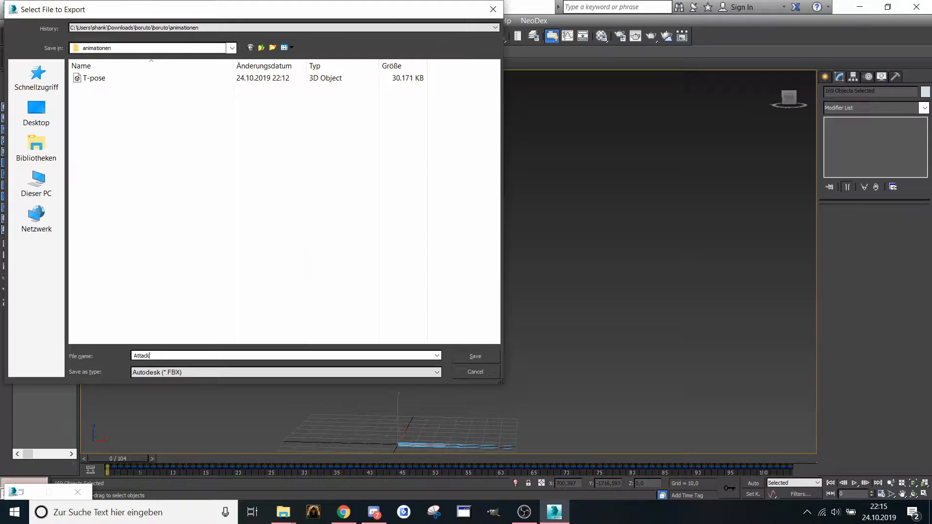
click(475, 357)
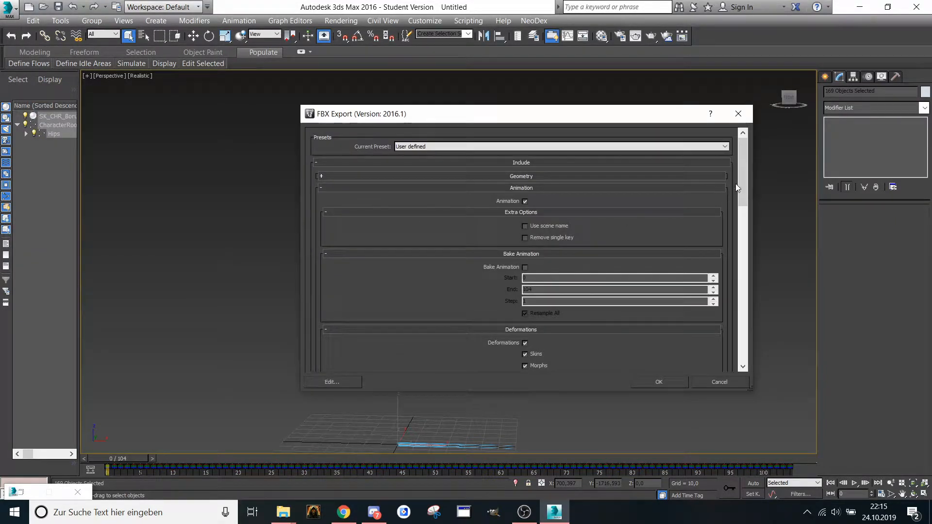
- Examine the FBX export settings for file format, axis conversion, deformations and curve filters
drag(739, 189, 747, 342)
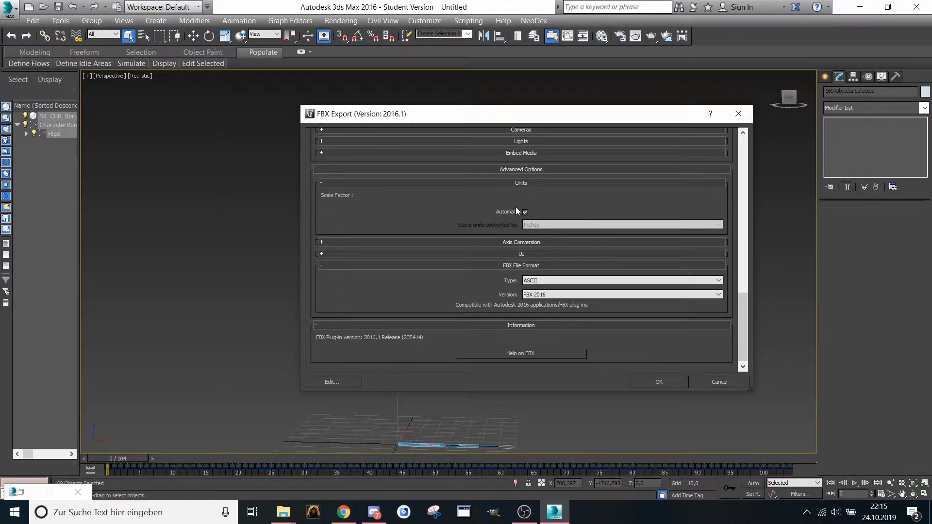
click(322, 264)
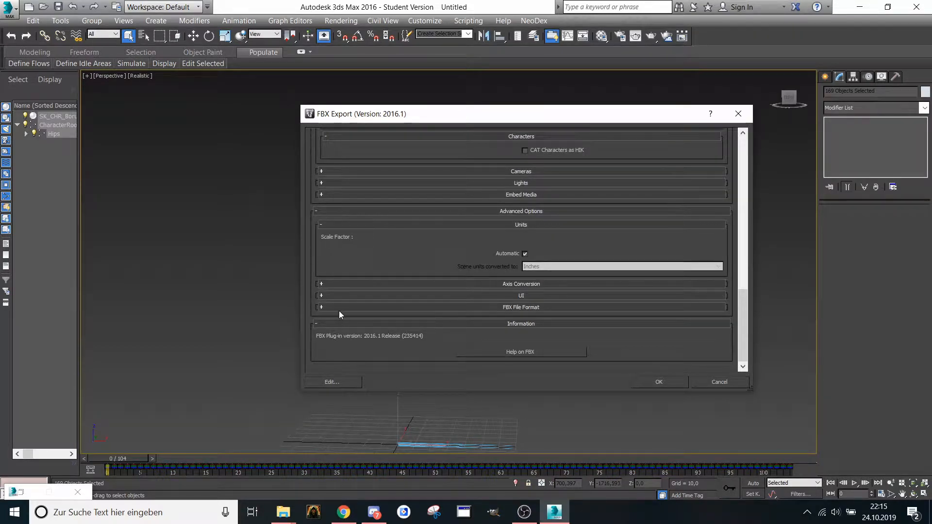
click(322, 307)
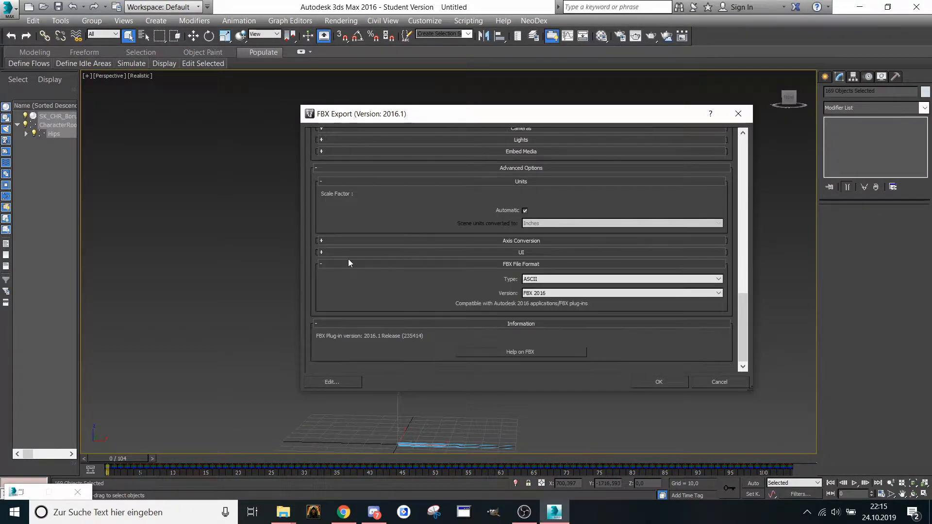
click(321, 241)
click(320, 240)
scroll(413, 217, up, 5)
scroll(413, 216, up, 5)
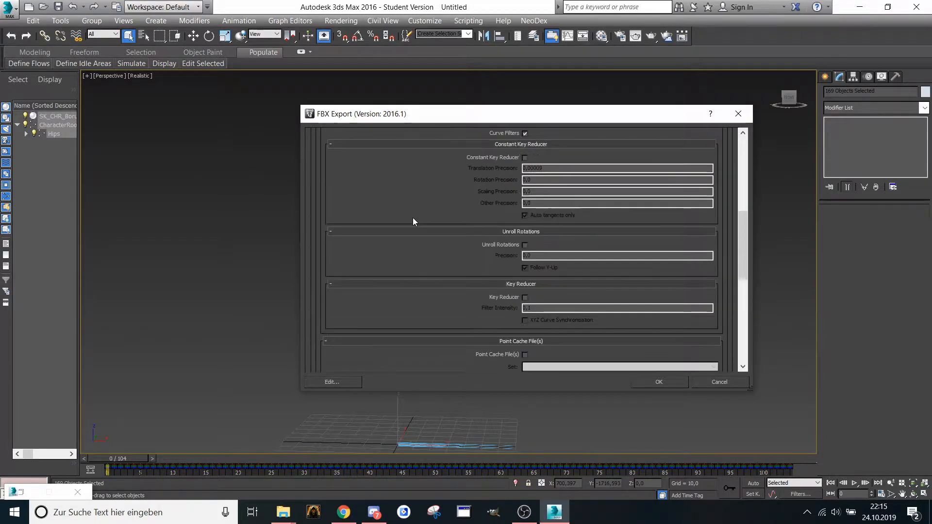
scroll(335, 234, up, 3)
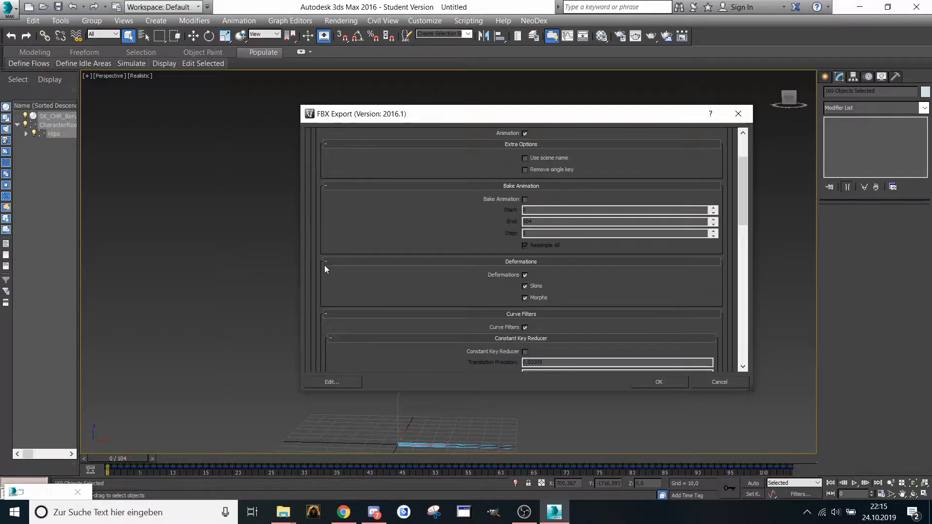
click(325, 264)
scroll(331, 256, down, 1)
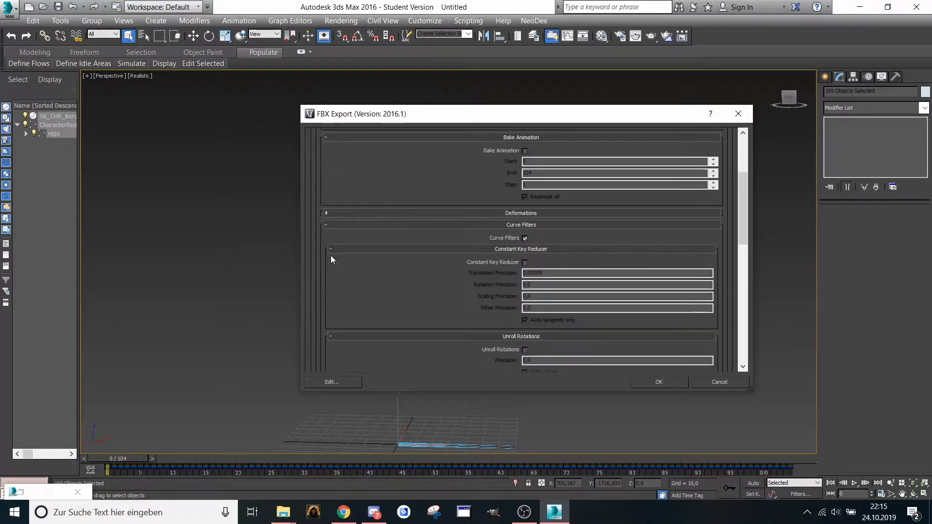
click(325, 224)
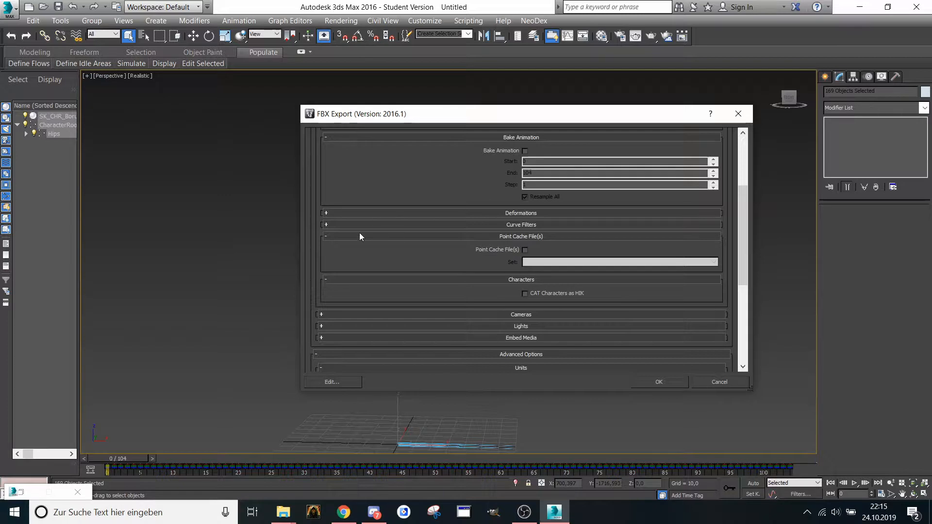
click(326, 224)
scroll(453, 239, down, 3)
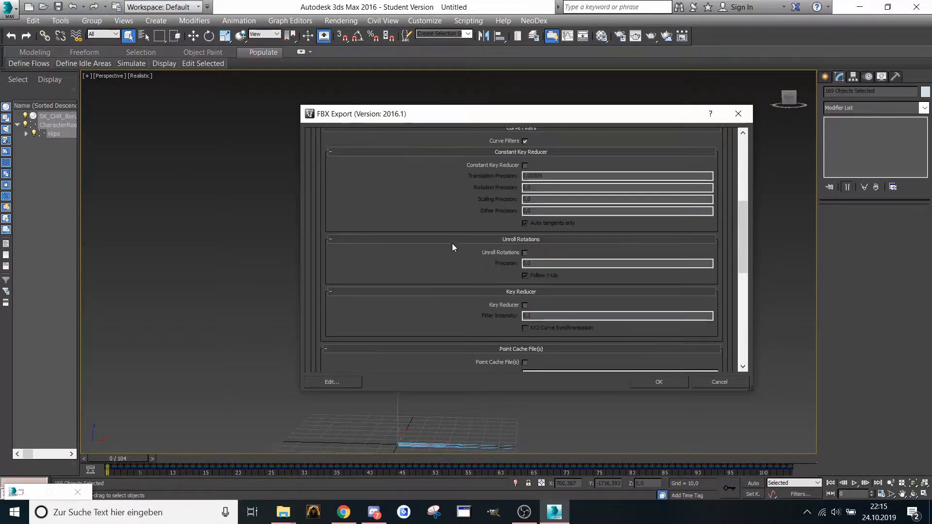
- Enable the Key Reducer with a filter intensity of 0,1 and complete the Attack FBX export
click(525, 304)
click(527, 315)
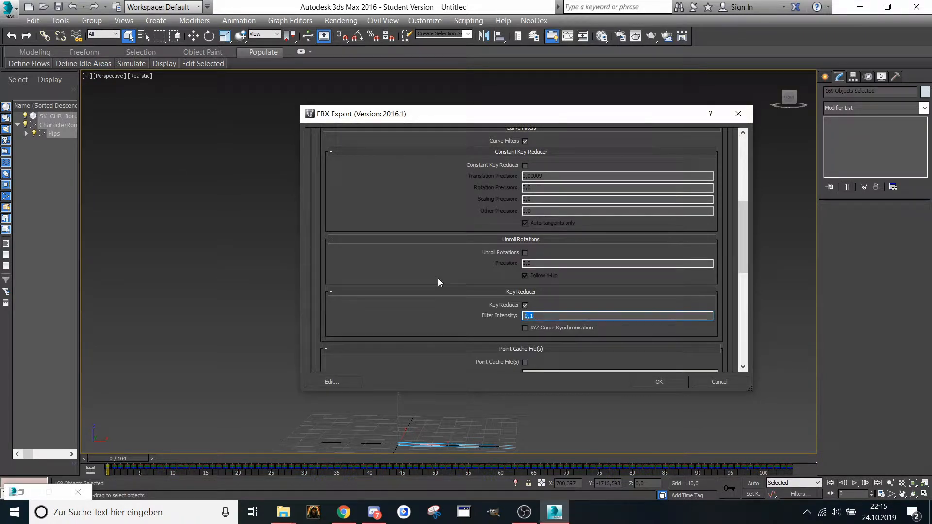
text(,1)
click(671, 383)
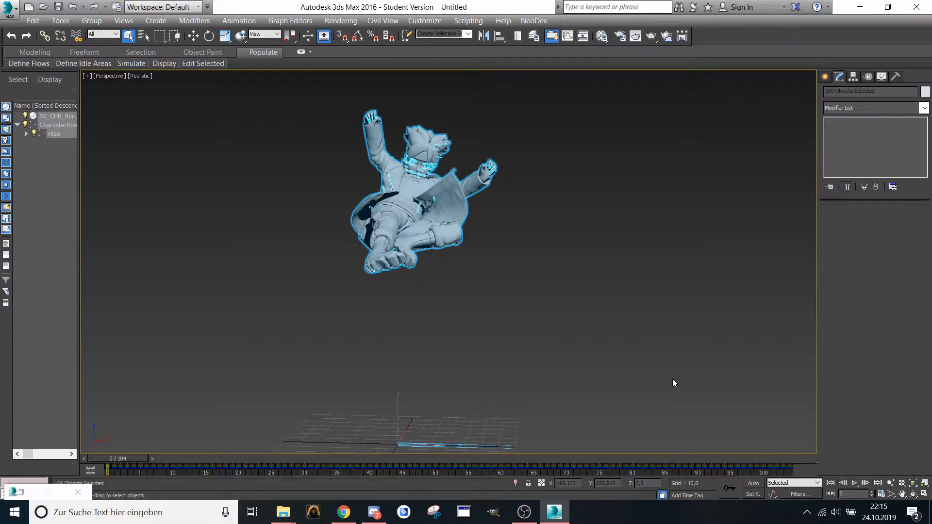
- Scrub the exported attack animation, return the timeline to frame 0 and restore the ActorX Importer
drag(101, 459, 374, 483)
drag(556, 517, 55, 468)
key(q)
click(1, 2)
click(391, 3)
click(20, 492)
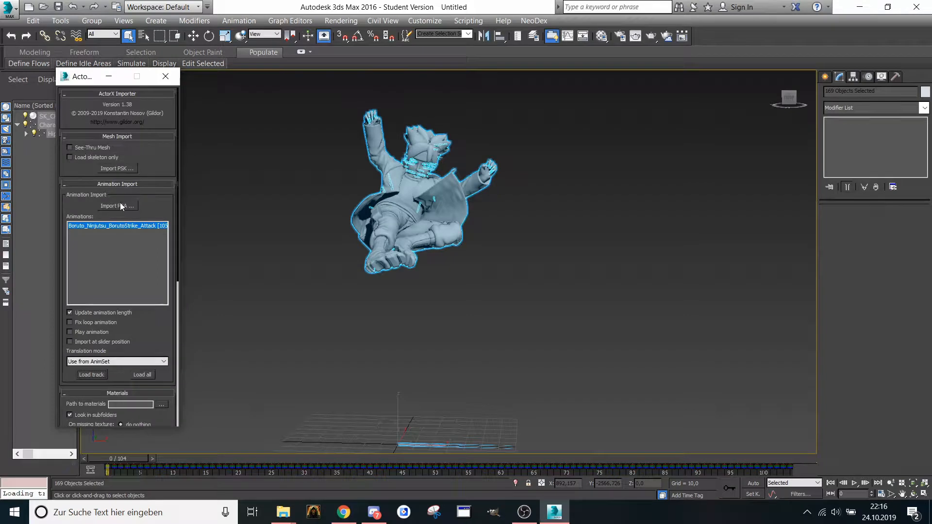
- Load the Boruto_Ninjutsu_BorutoStrike_Loop.psa animation onto the character and scrub through to frame 8
click(121, 206)
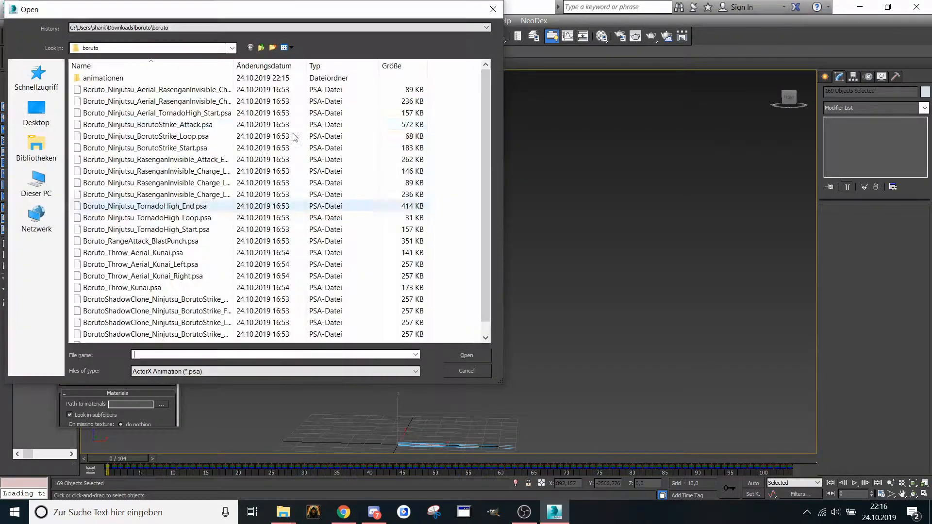
double_click(156, 138)
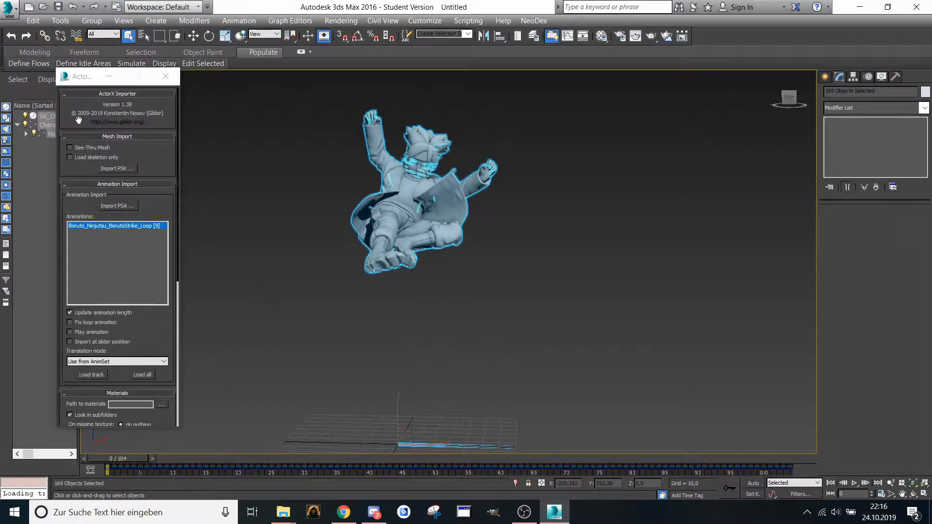
click(115, 207)
click(493, 9)
click(104, 375)
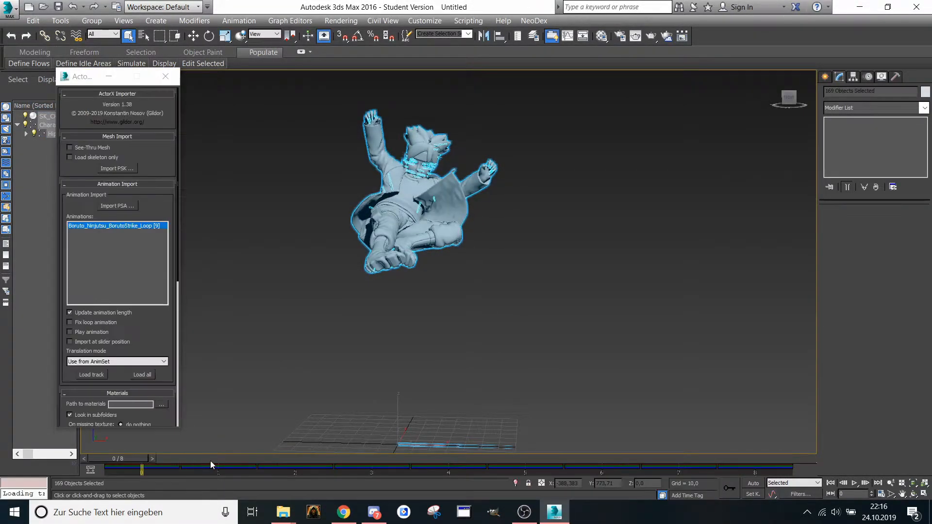
drag(139, 458, 775, 458)
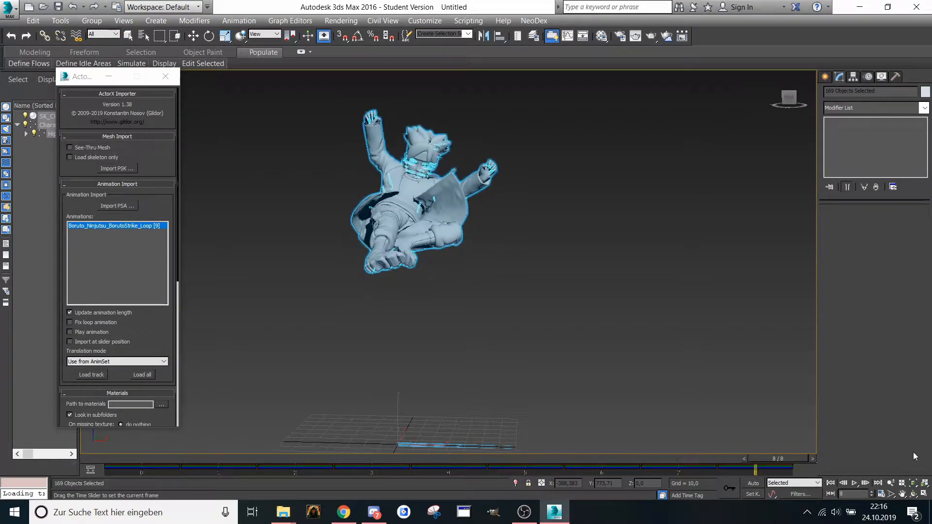
- Load the Boruto_Ninjutsu_BorutoStrike_Start.psa animation onto the character, scrub through it and return to frame 0
click(117, 206)
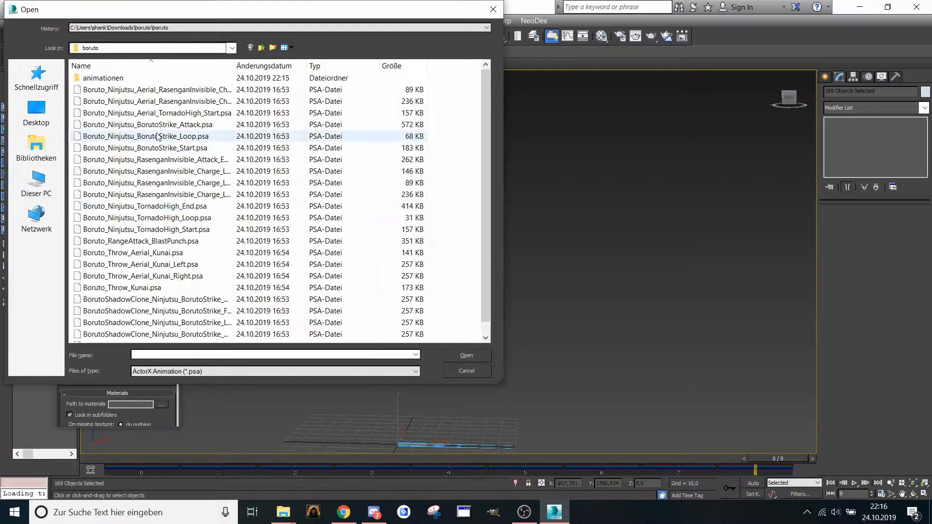
double_click(141, 148)
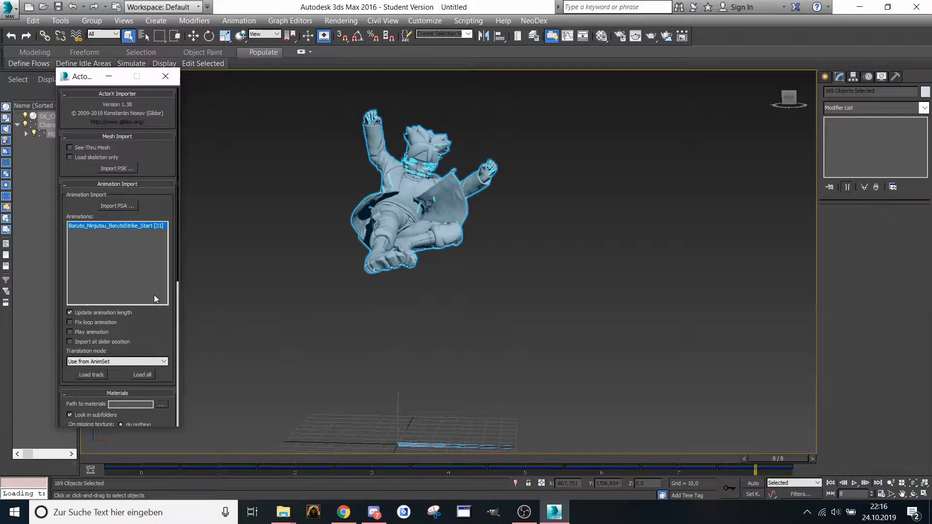
click(83, 377)
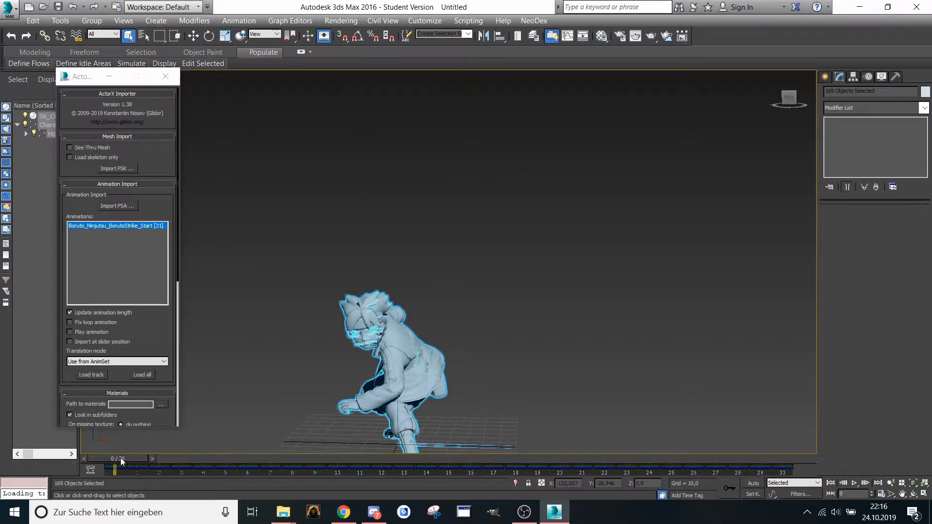
drag(121, 458, 110, 370)
key(q)
- Export the BorutoStrike start animation as an FBX file named Attack start, keeping the existing export options
click(8, 8)
click(22, 209)
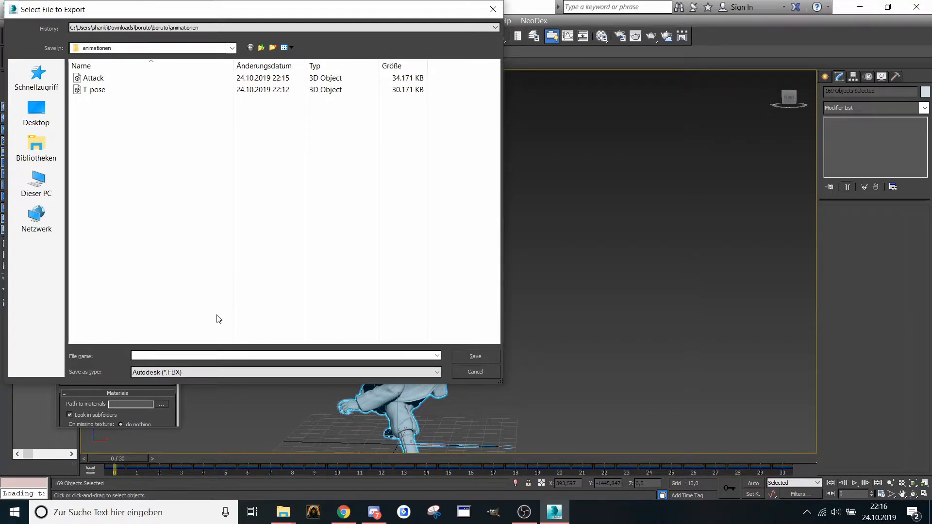
text(Attack start)
click(471, 357)
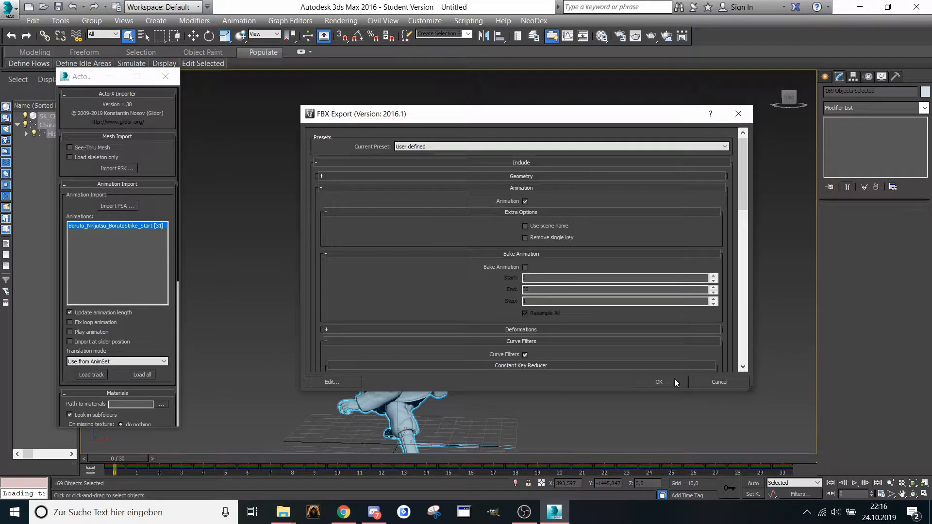
drag(744, 172, 723, 333)
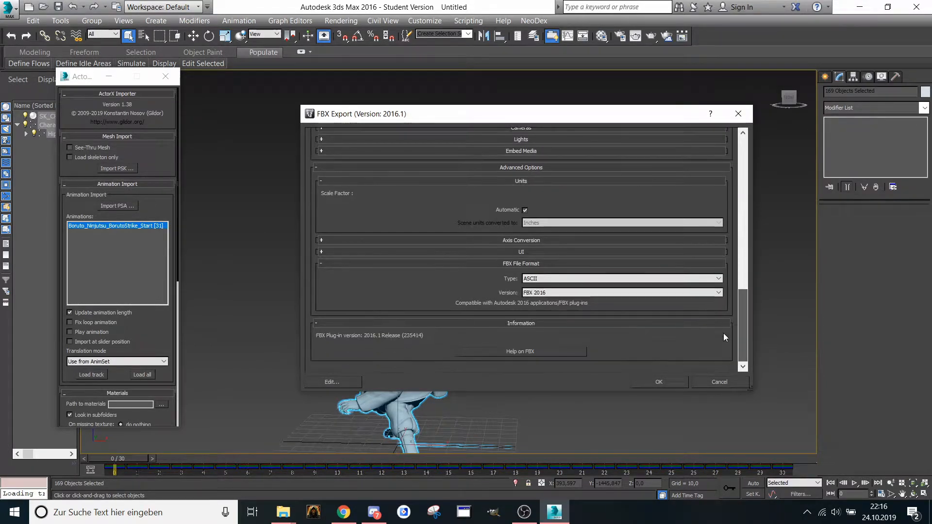
click(658, 380)
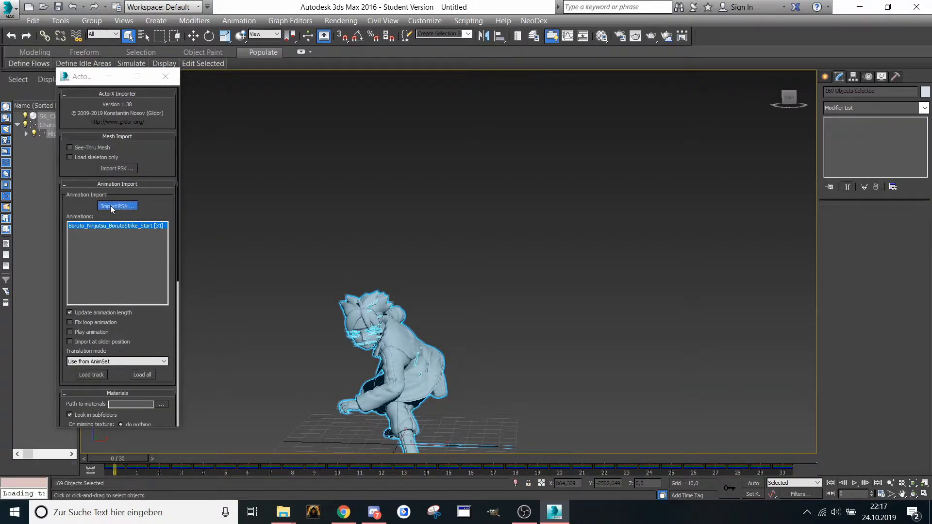
- Load the Boruto_Ninjutsu_RasenganInvisible_Attack PSA animation onto the character, scrub the timeline and return to frame 0
click(109, 206)
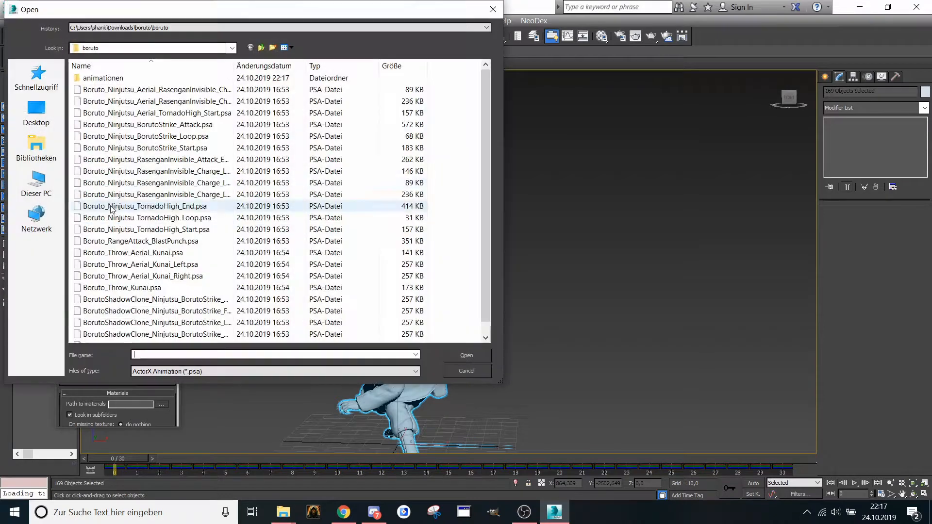
double_click(125, 160)
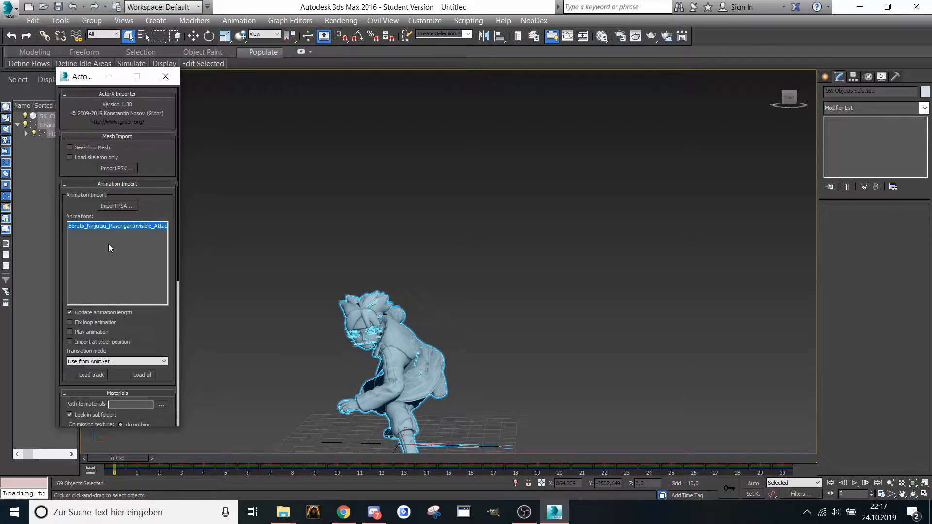
click(80, 376)
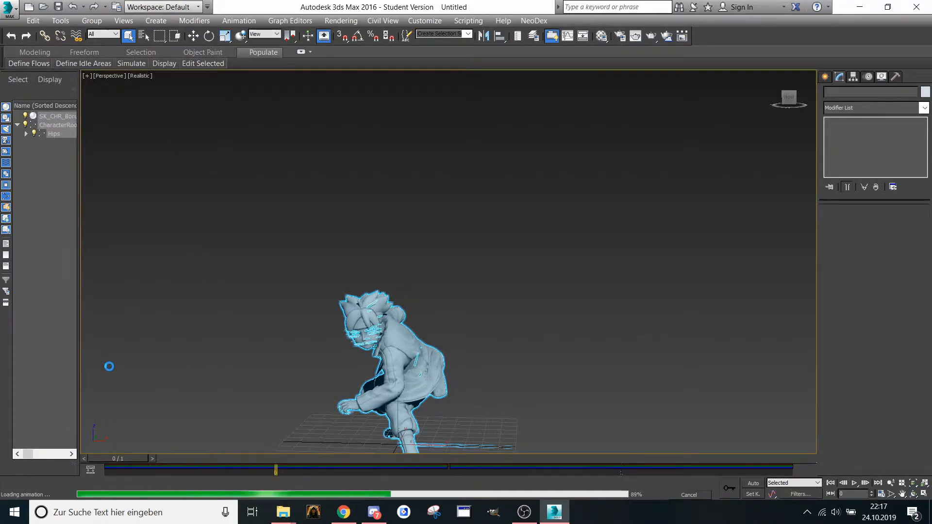
drag(138, 459, 84, 481)
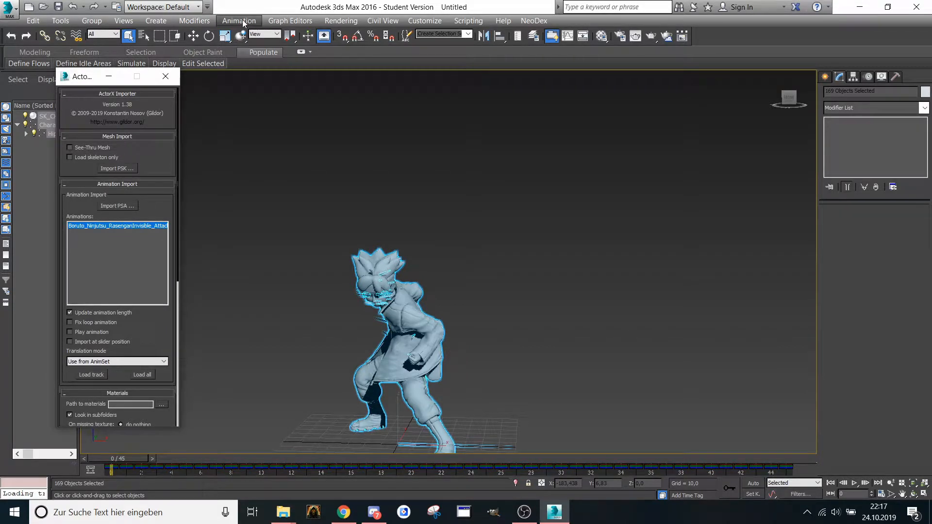
- Export the RasenganInvisible attack animation as an FBX file named Spell 1 in the animationen folder, keeping the existing export options
click(9, 8)
click(30, 204)
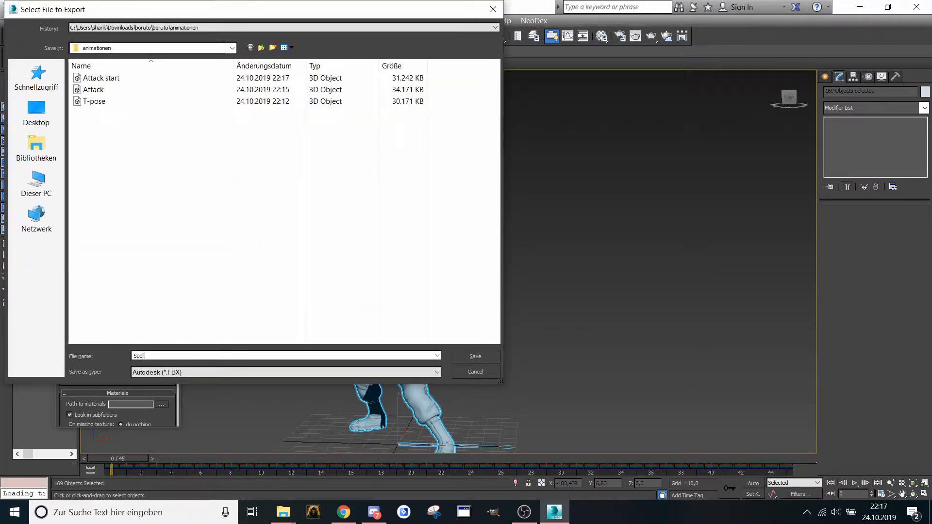
click(474, 357)
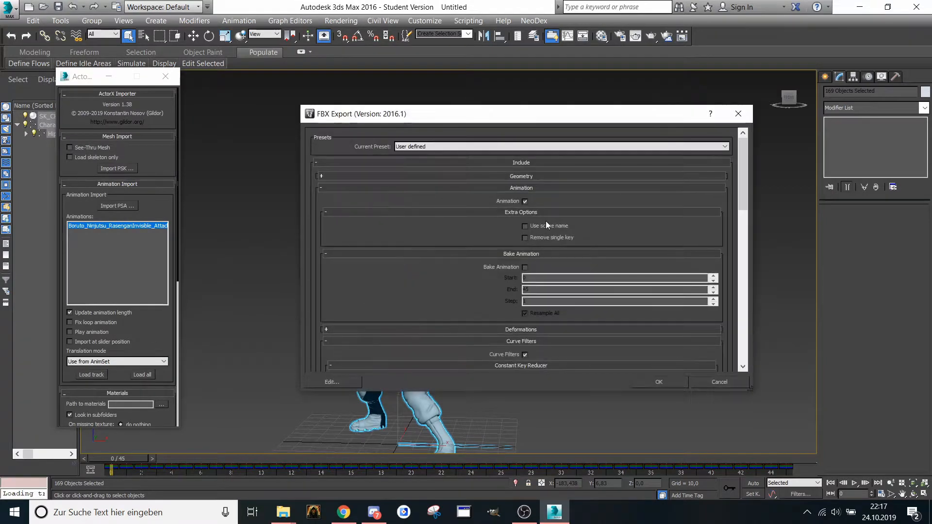
drag(745, 197, 742, 291)
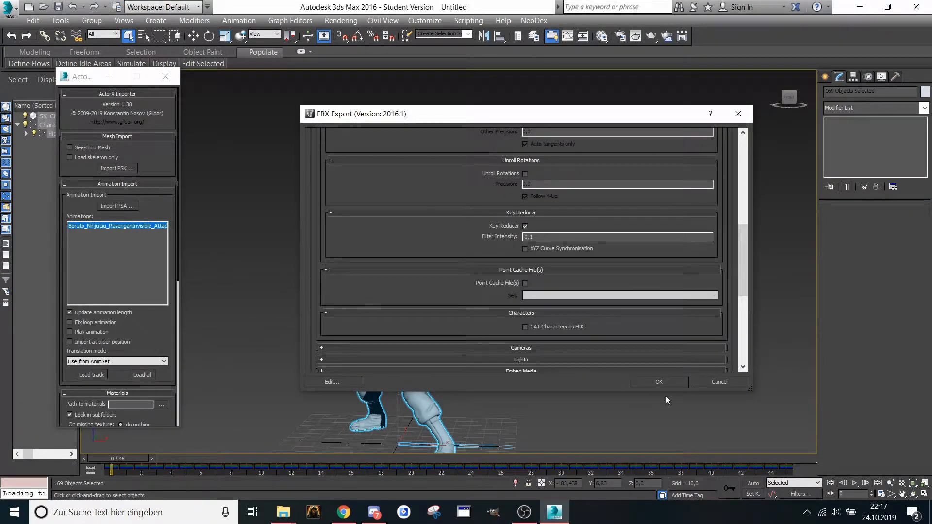
click(661, 382)
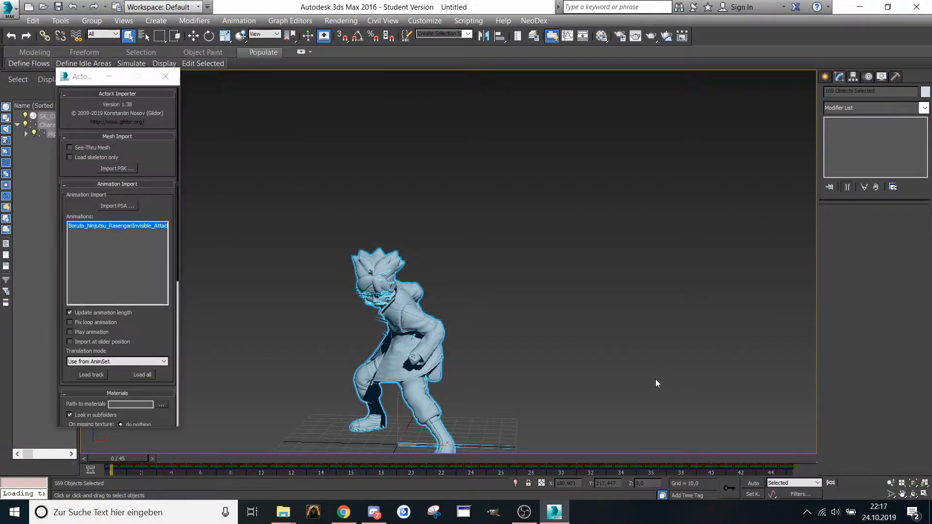
- Load the 146 KB Boruto_Ninjutsu_RasenganInvisible_Charge PSA animation onto the character and scrub through to frame 23
click(115, 205)
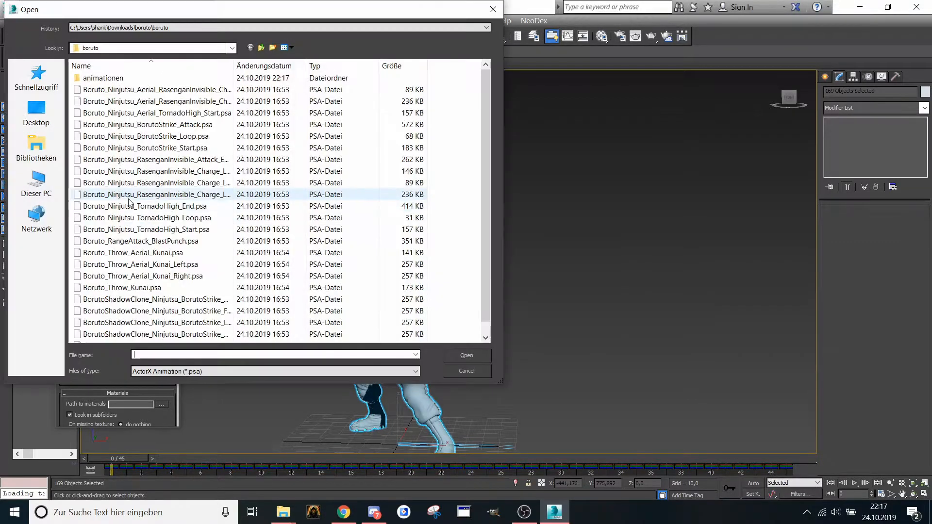
double_click(113, 171)
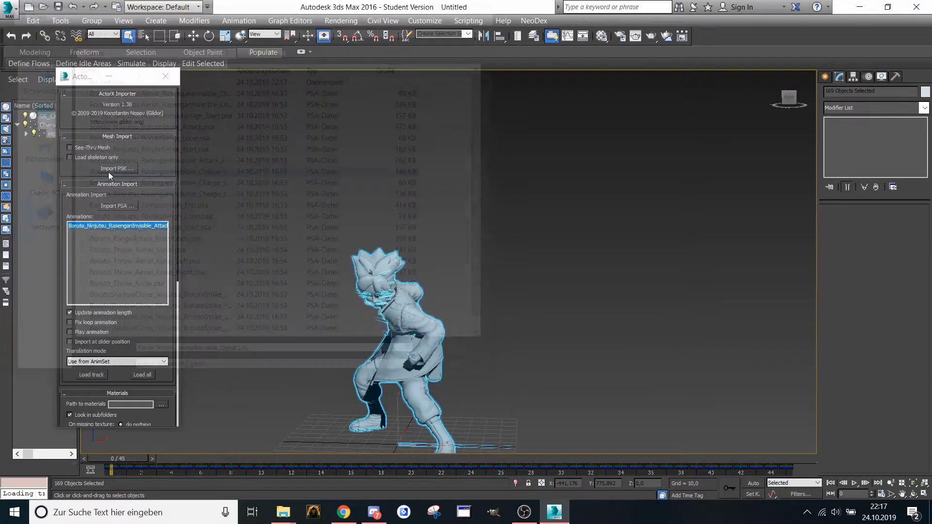
click(91, 375)
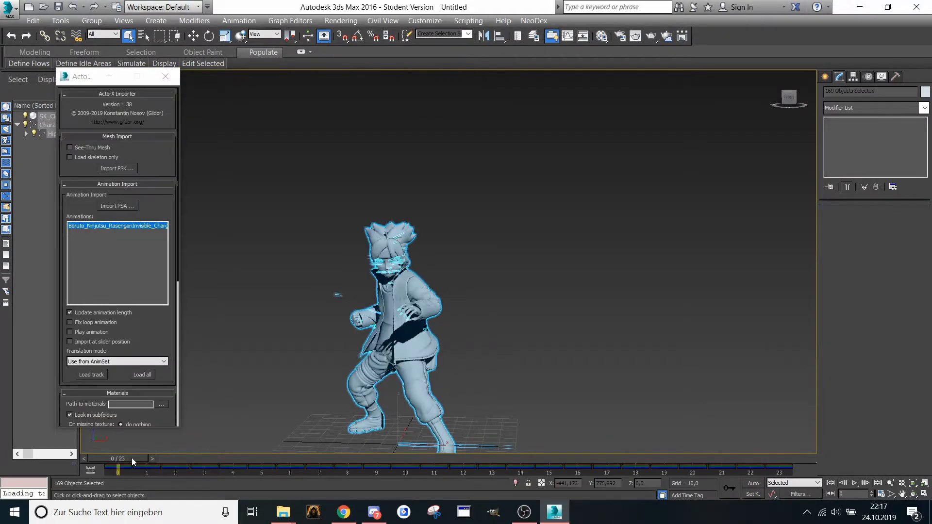
drag(132, 458, 794, 453)
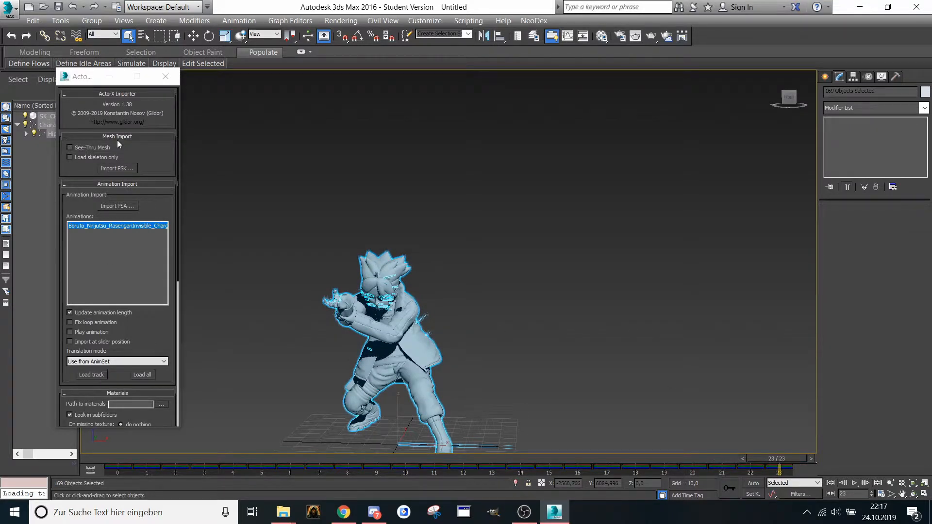
- Export the 23-frame RasenganInvisible charge animation as an FBX file named Spell 2, keeping the existing export options
click(241, 21)
click(241, 20)
click(4, 7)
click(29, 205)
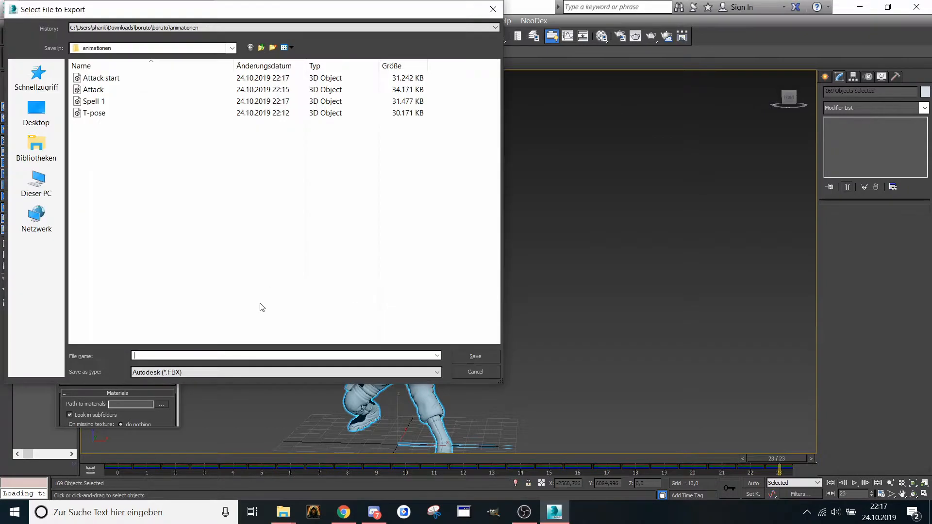
text(Spell )
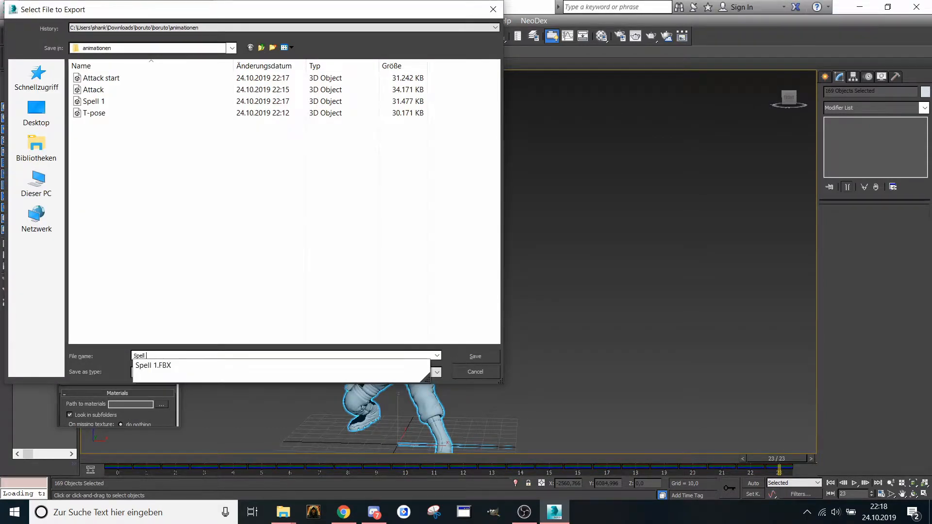
text(2)
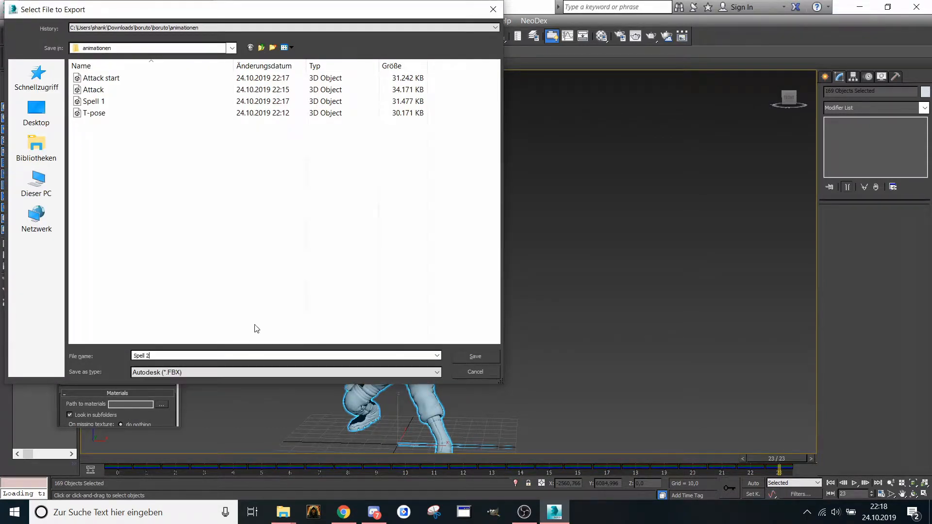
click(474, 358)
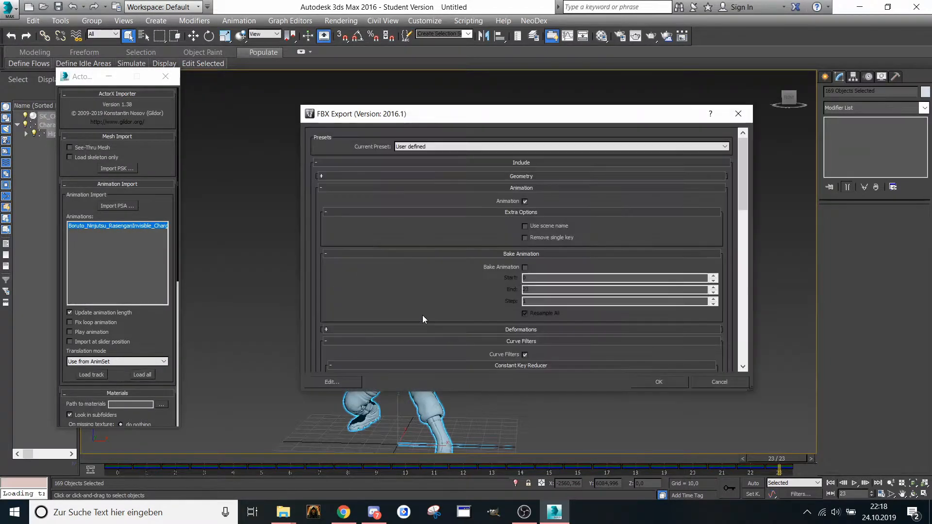
drag(742, 183, 730, 214)
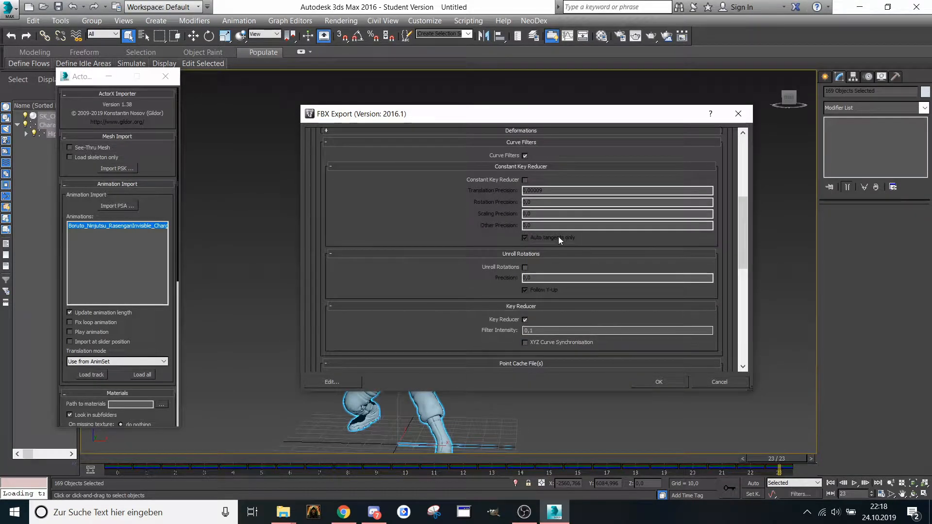
click(652, 381)
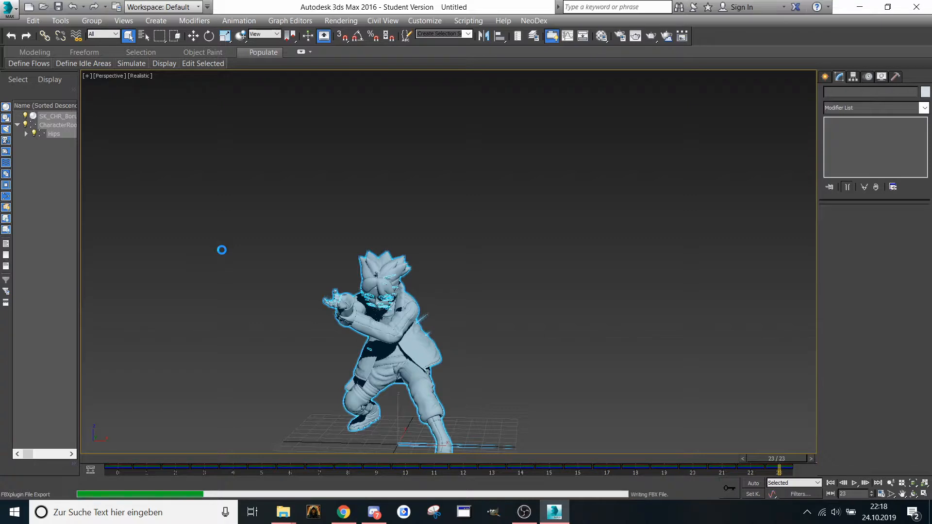
click(9, 8)
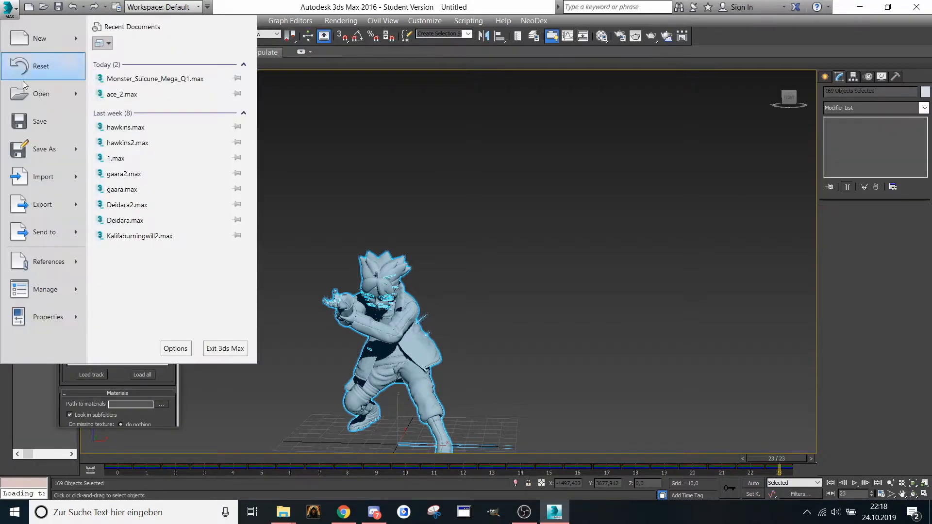
click(37, 180)
click(504, 5)
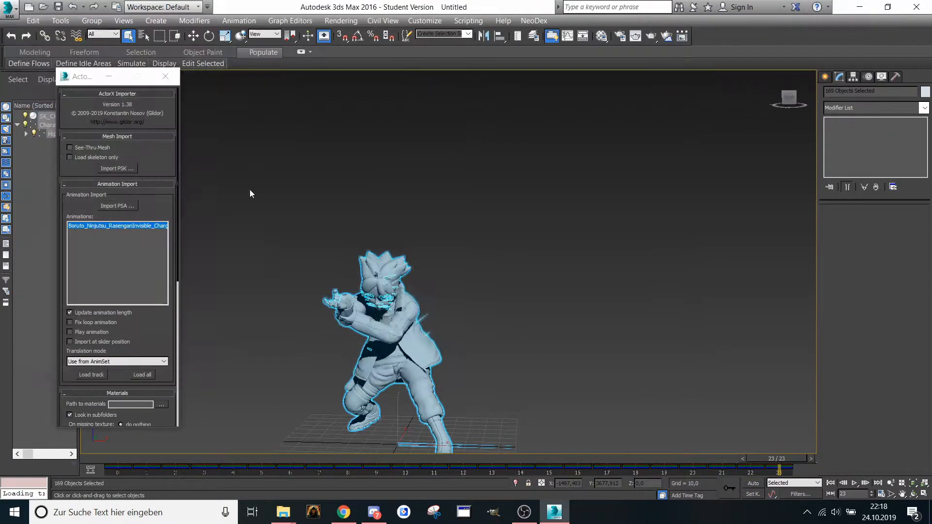
- Load the 89 KB Boruto_Ninjutsu_RasenganInvisible_Charge PSA animation onto the character and scrub through to frame 12
click(117, 206)
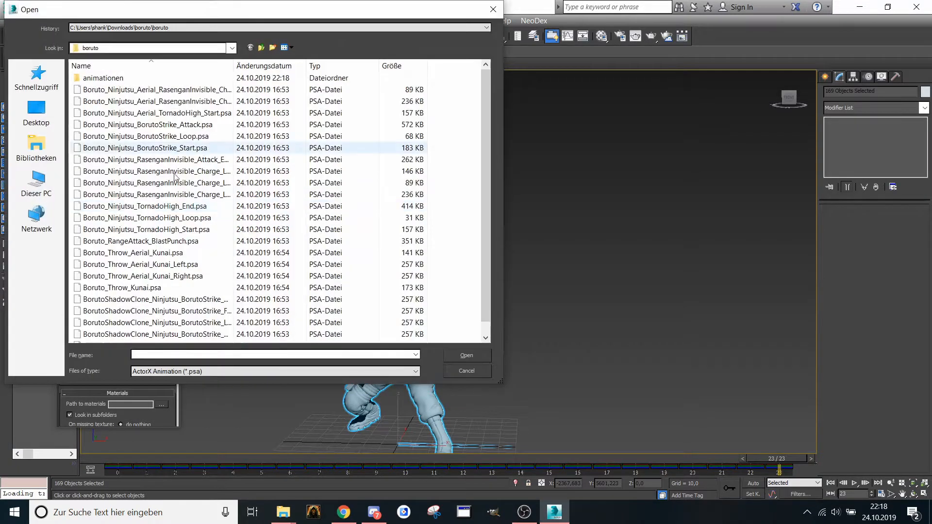
double_click(166, 183)
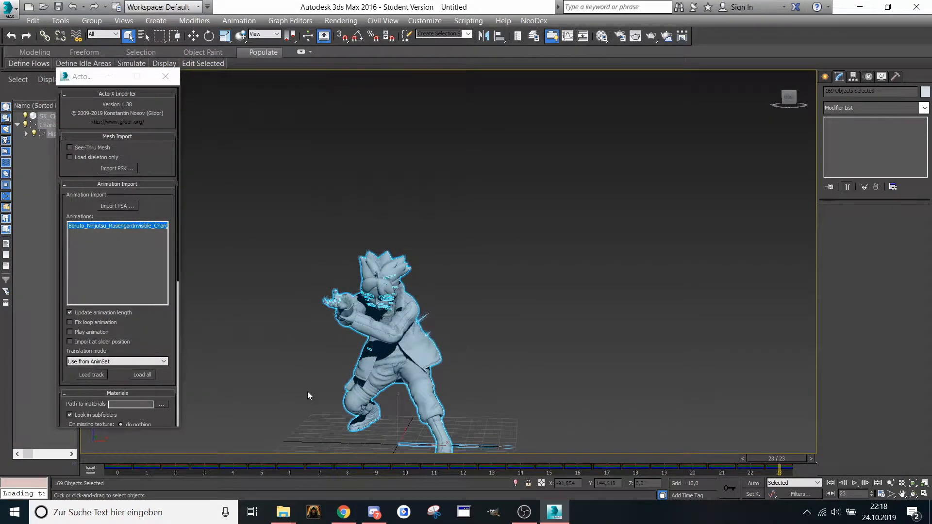
click(99, 378)
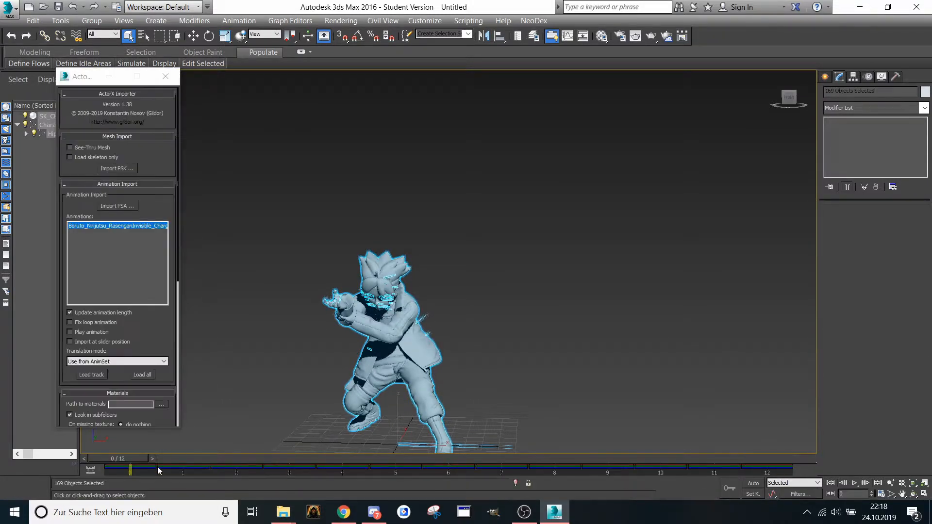
drag(145, 459, 635, 454)
click(757, 458)
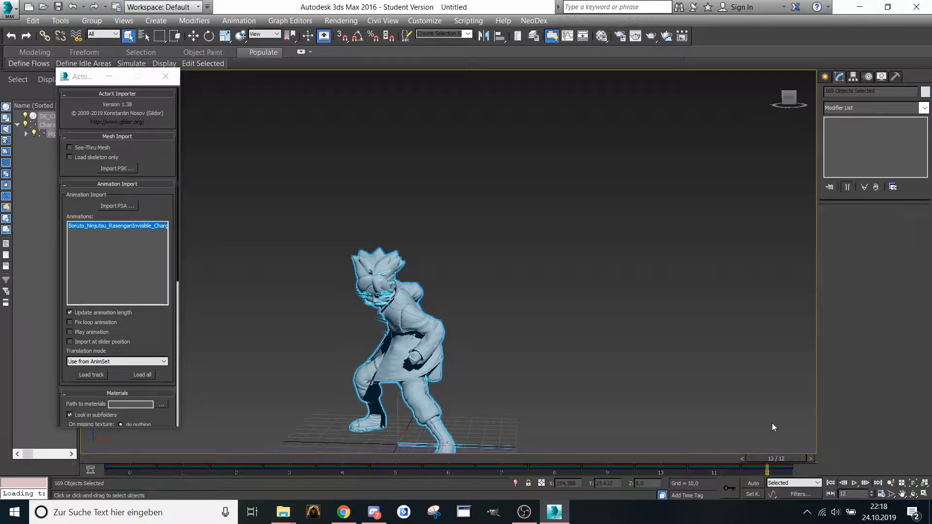
- Export the 12-frame RasenganInvisible charge animation as an FBX file named Spell 3, keeping the existing export options
click(6, 7)
click(355, 5)
click(6, 7)
click(39, 204)
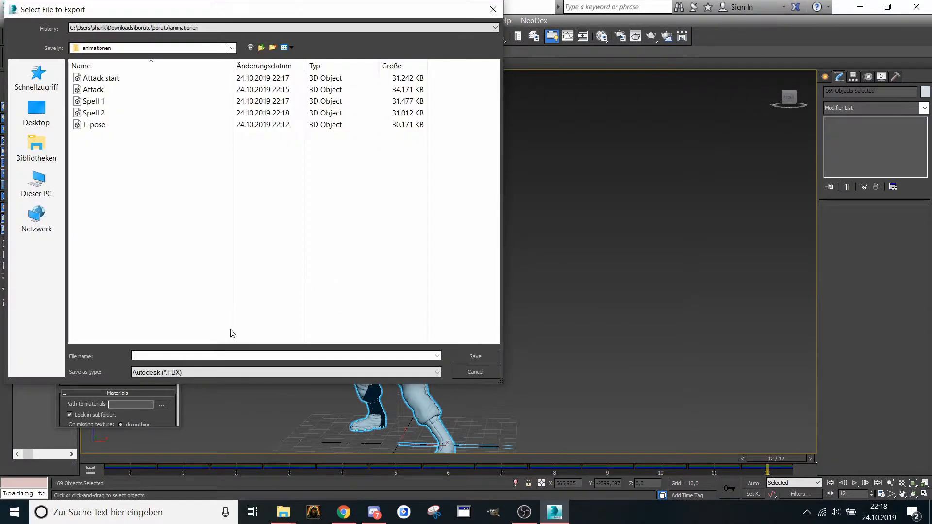
text(Spell 3)
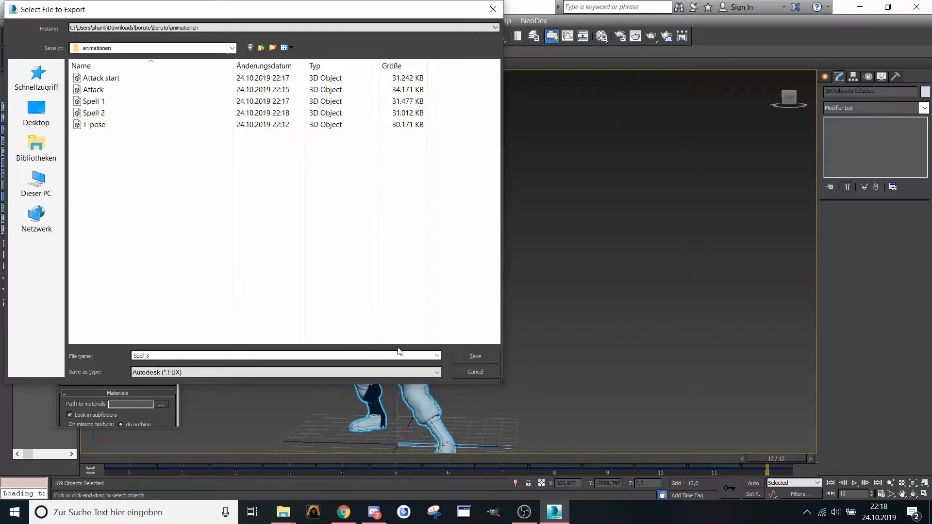
click(471, 357)
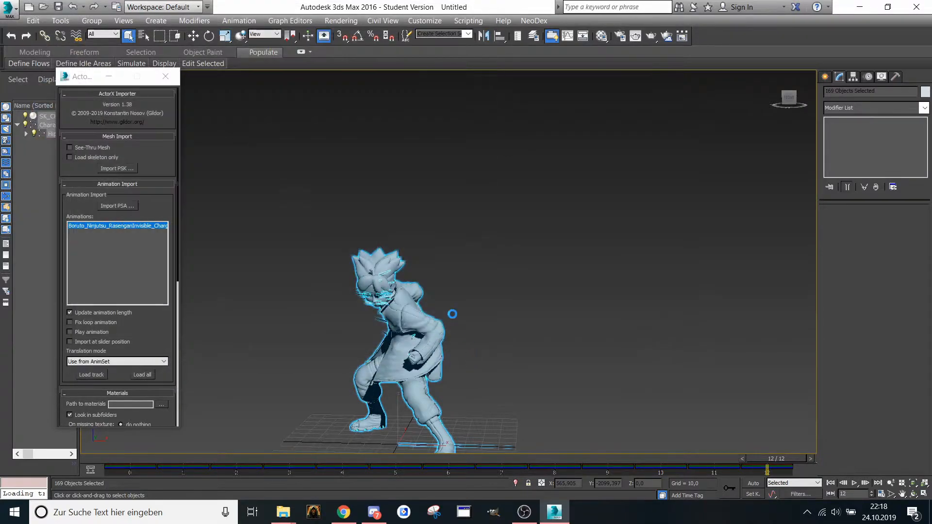
click(658, 381)
- Load the 236 KB Boruto_Ninjutsu_RasenganInvisible_Charge PSA animation onto the character and scrub through to frame 40
click(117, 205)
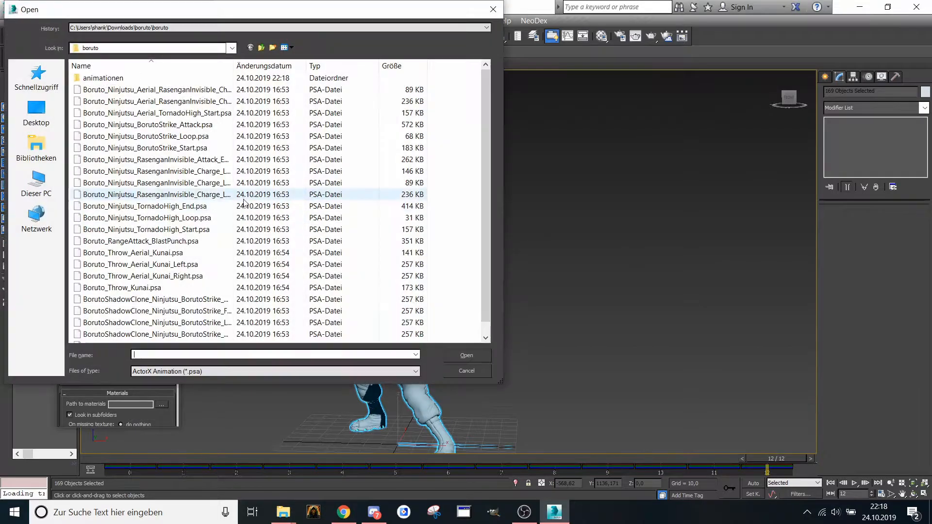
double_click(133, 194)
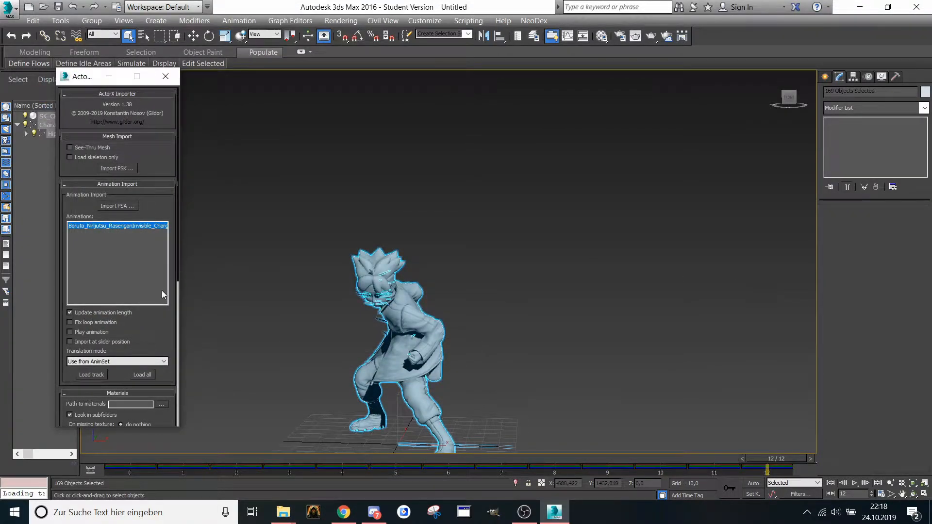
click(105, 373)
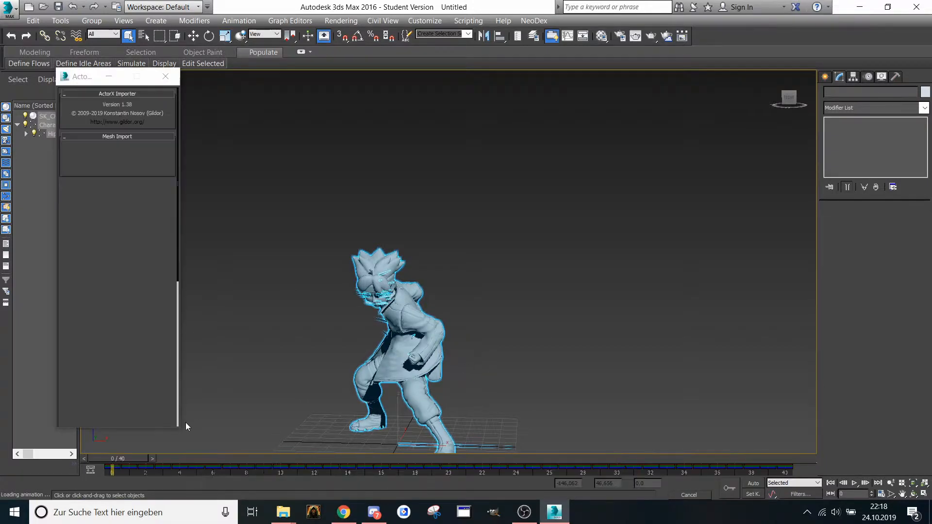
drag(132, 458, 796, 439)
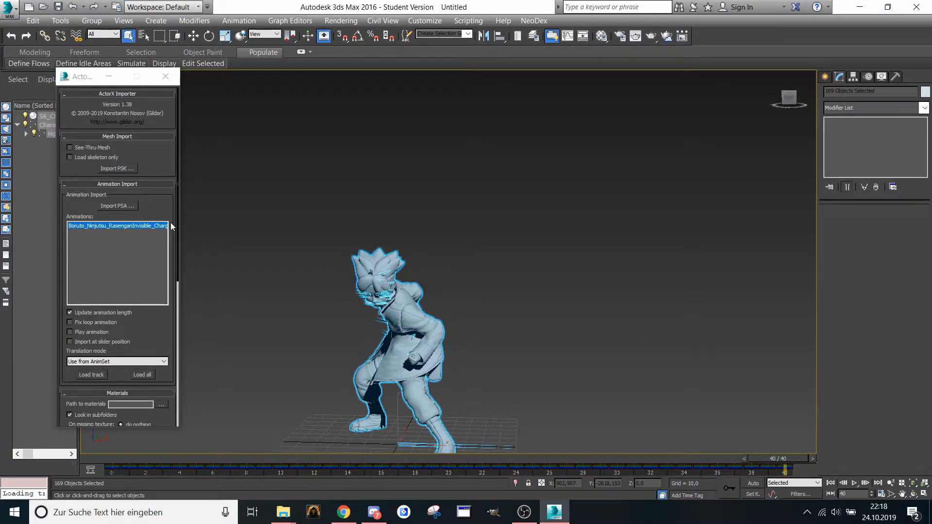
- Export the 40-frame RasenganInvisible charge animation as an FBX file named Spell channel, keeping the existing export options
click(9, 9)
click(26, 203)
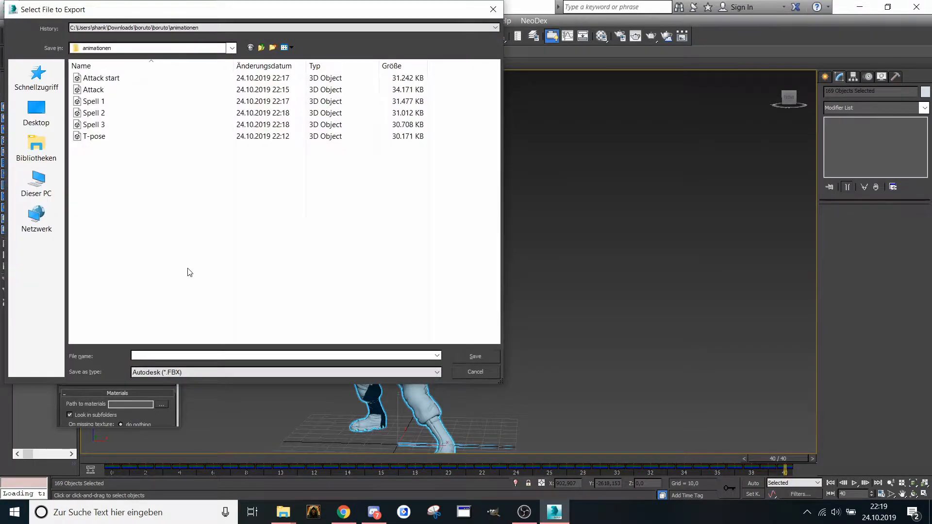
text(Spell channel)
click(461, 356)
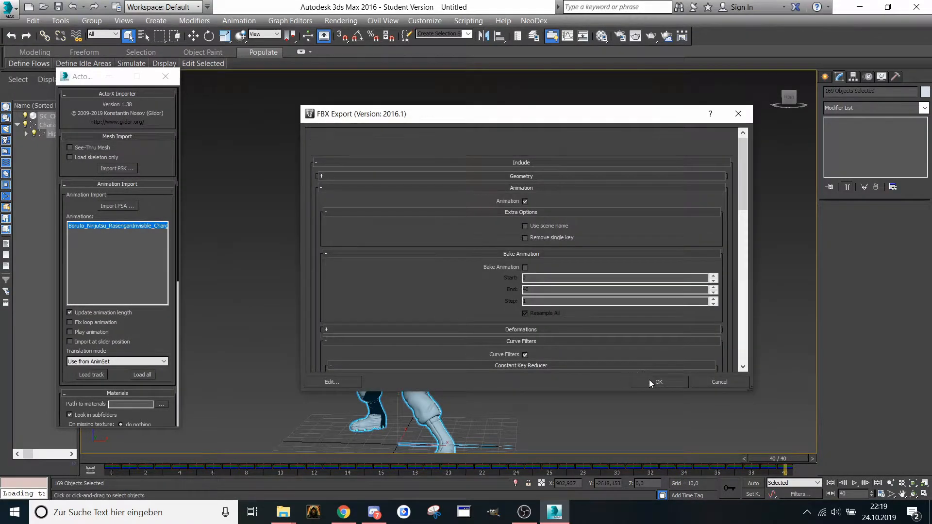
click(649, 380)
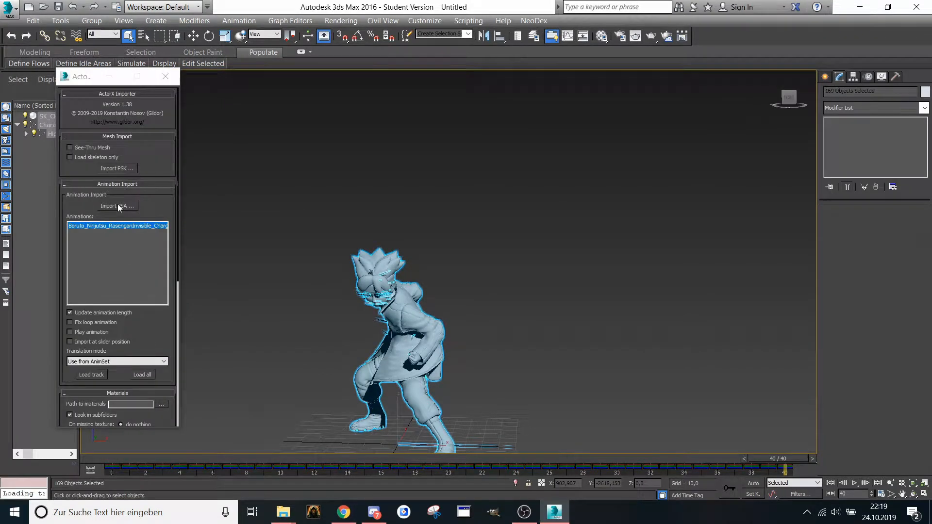
- Load the Boruto_Ninjutsu_TornadoHigh_End PSA animation onto the character and scrub through to frame 74
click(117, 206)
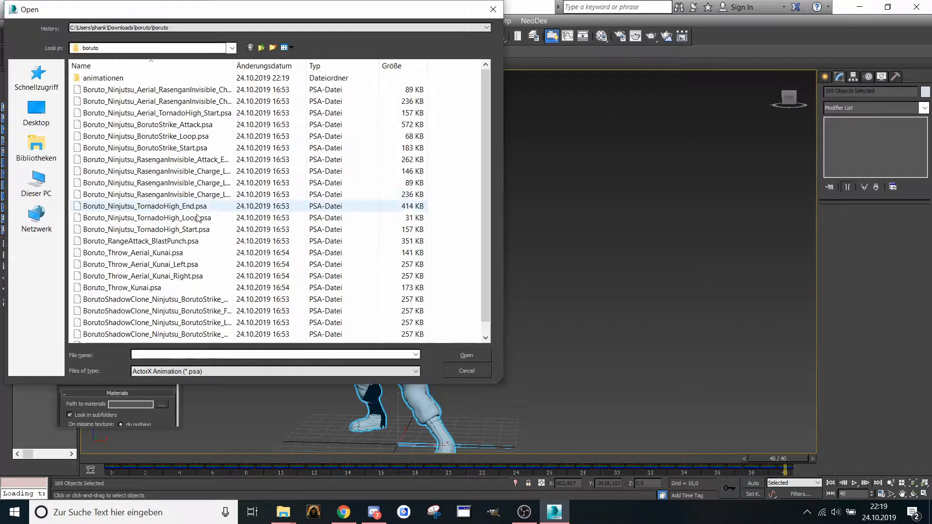
click(183, 209)
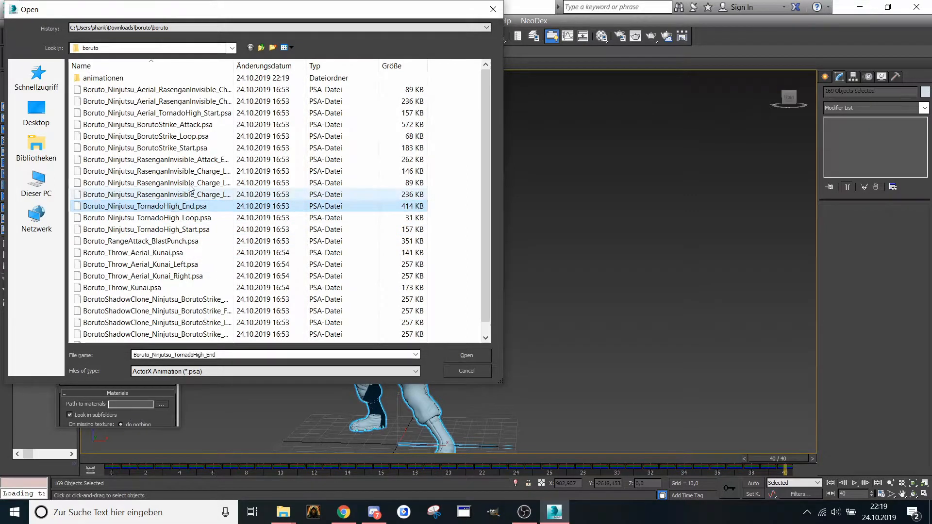
double_click(177, 208)
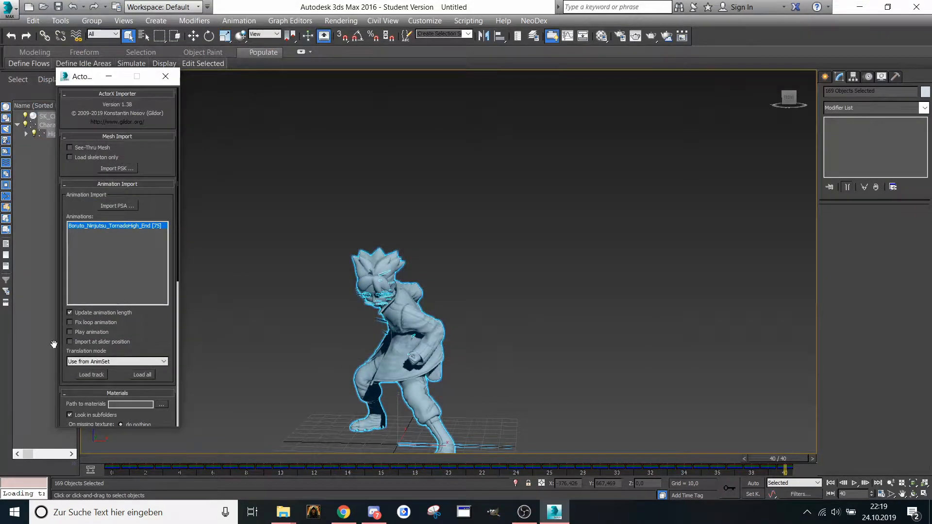
click(93, 375)
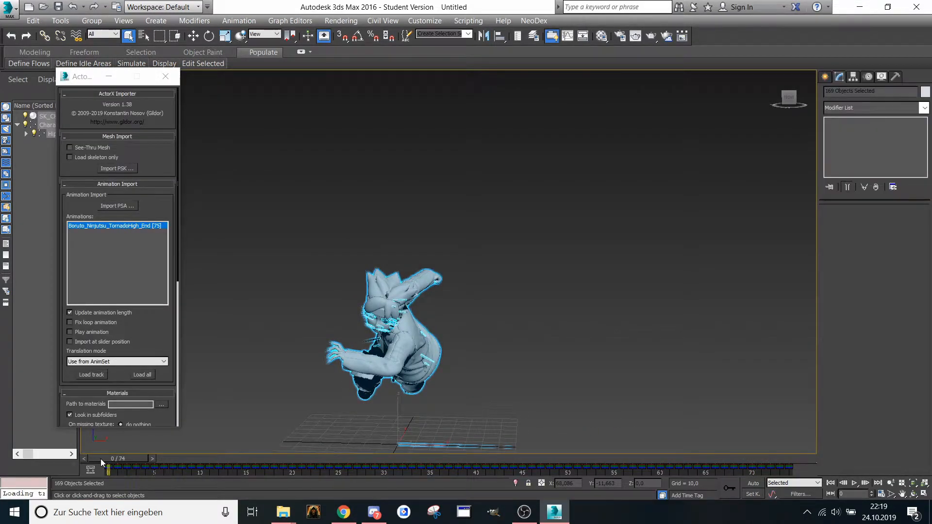
drag(100, 458, 791, 455)
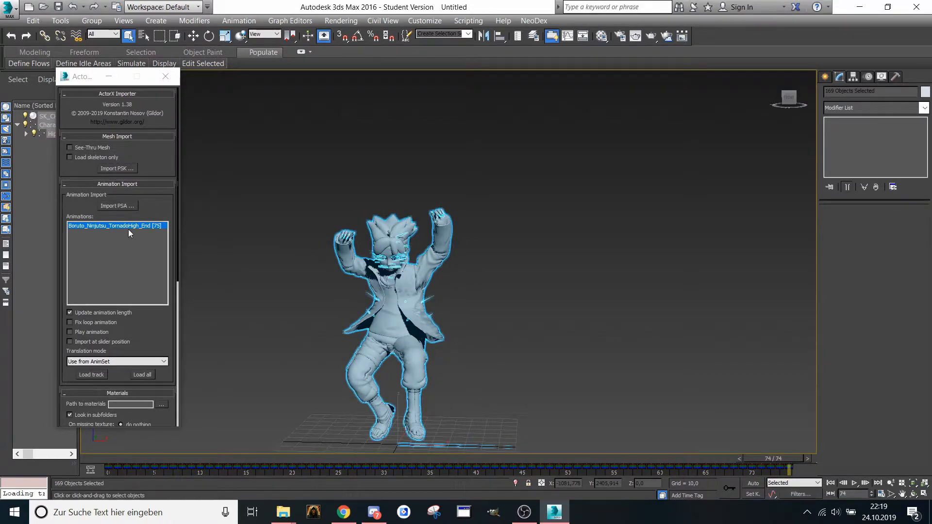
- Load the Boruto_Ninjutsu_TornadoHigh_Loop PSA animation onto the character, scrub to frame 1, and load the track again
click(118, 206)
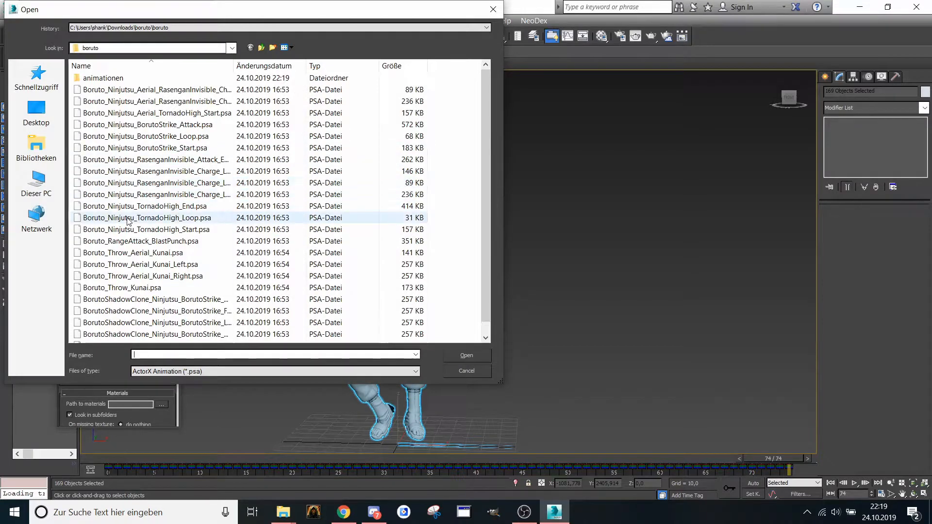
double_click(128, 218)
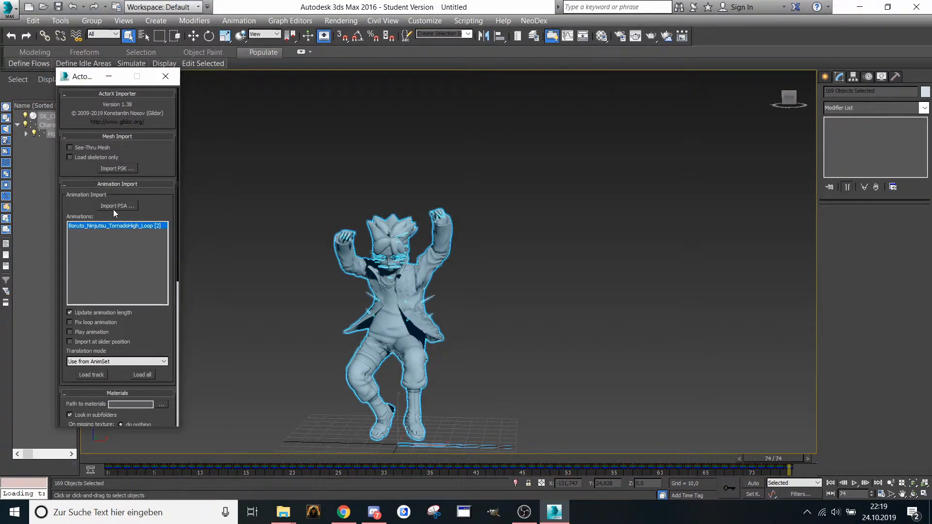
click(87, 378)
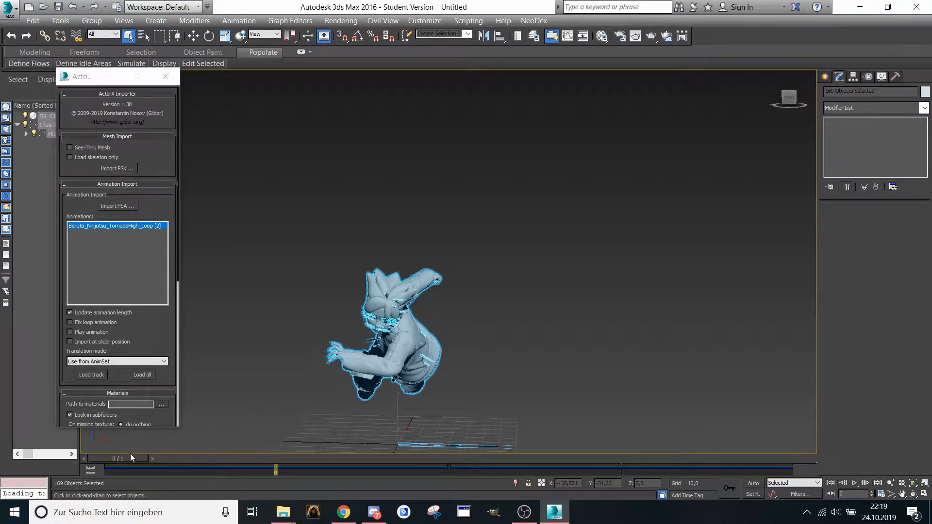
drag(131, 458, 525, 468)
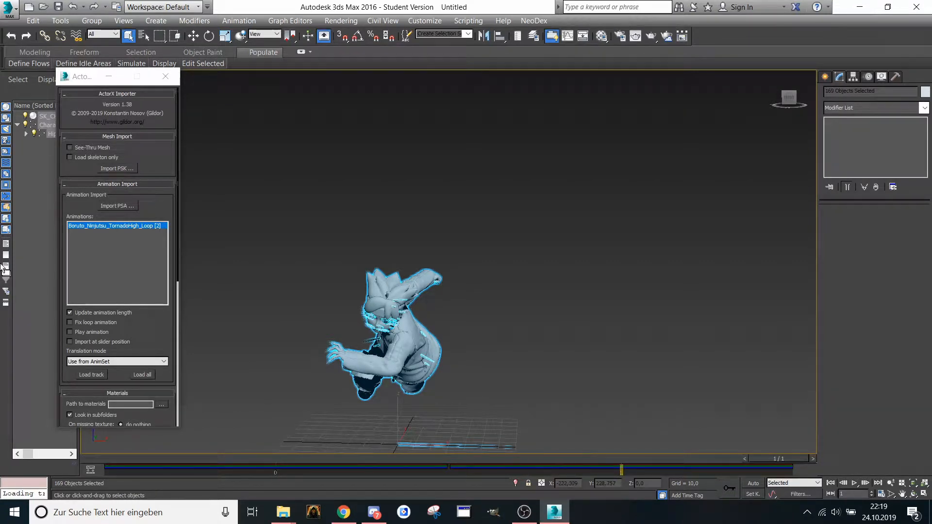
click(95, 373)
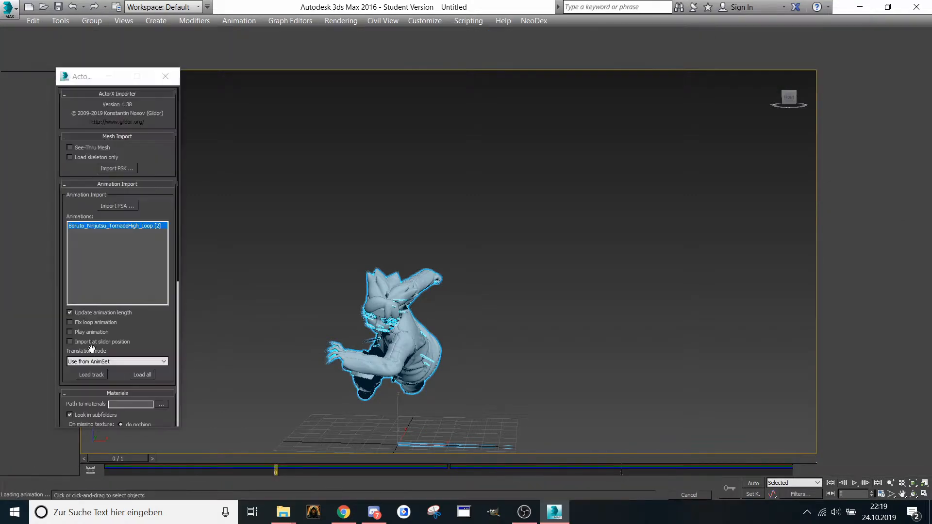
- Load the Boruto_Ninjutsu_TornadoHigh_Start PSA animation onto the character and scrub through to frame 25
click(117, 205)
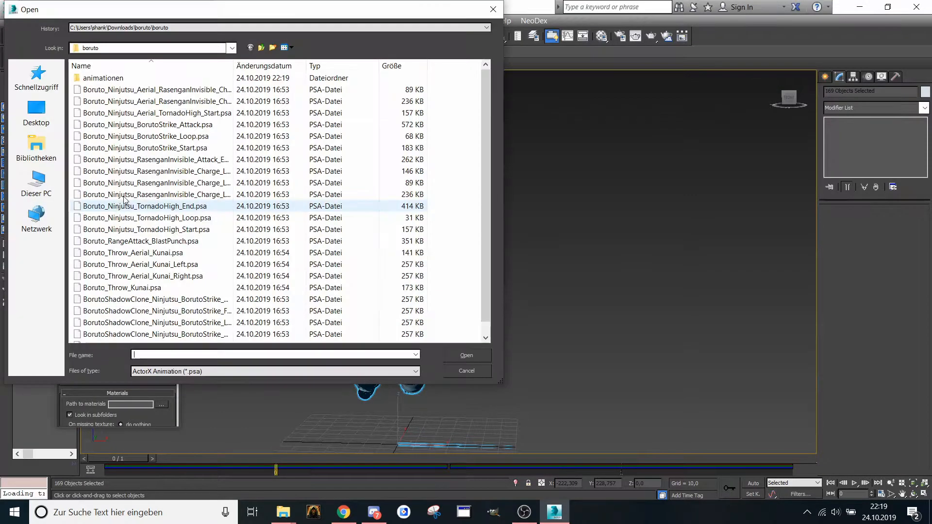
double_click(126, 229)
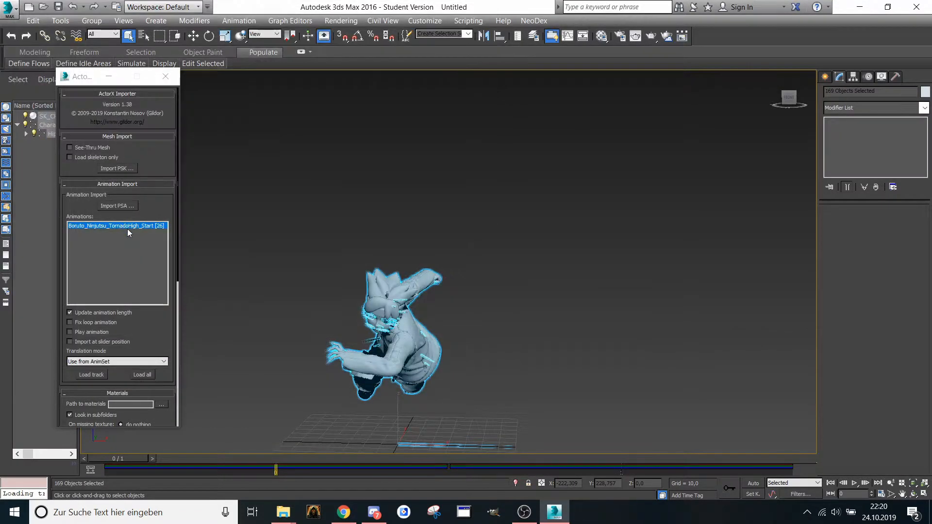
click(92, 377)
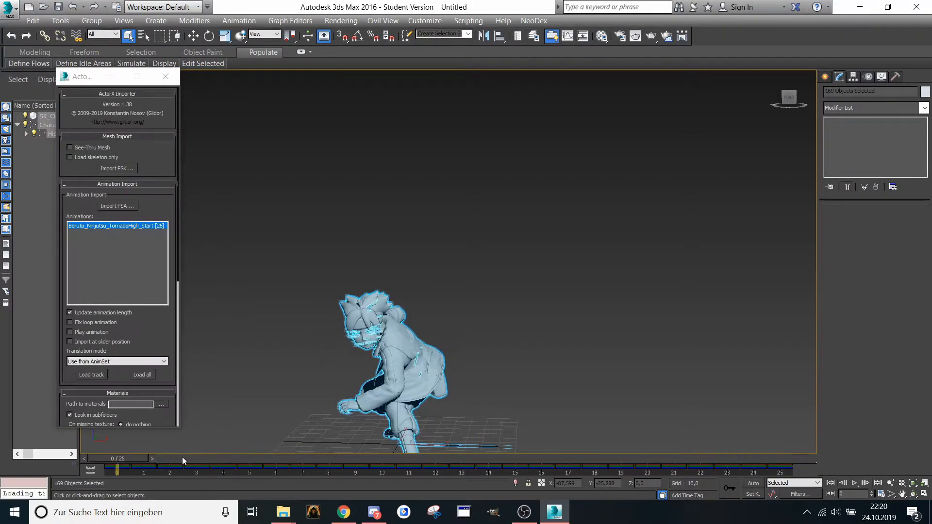
drag(121, 456, 782, 456)
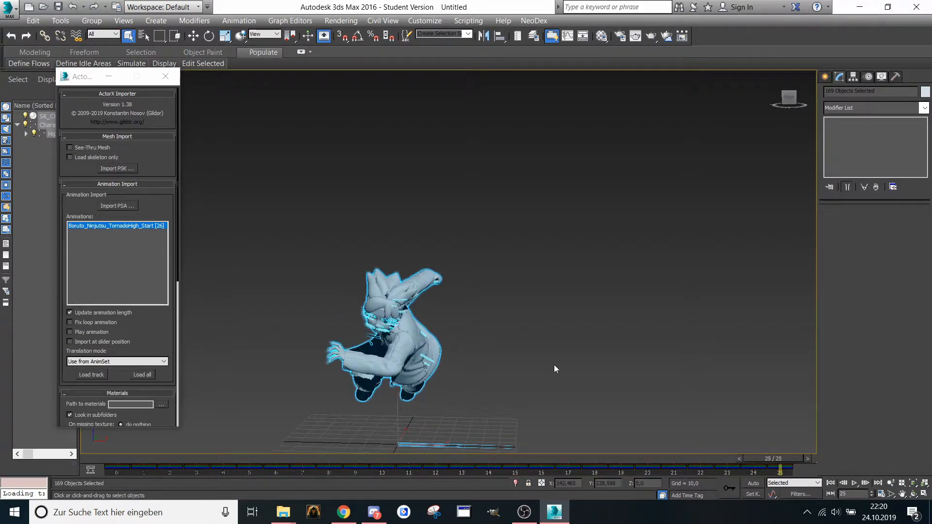
- Load the Boruto_RangeAttack_BlastPunch PSA animation onto the character and scrub through to frame 62
click(106, 204)
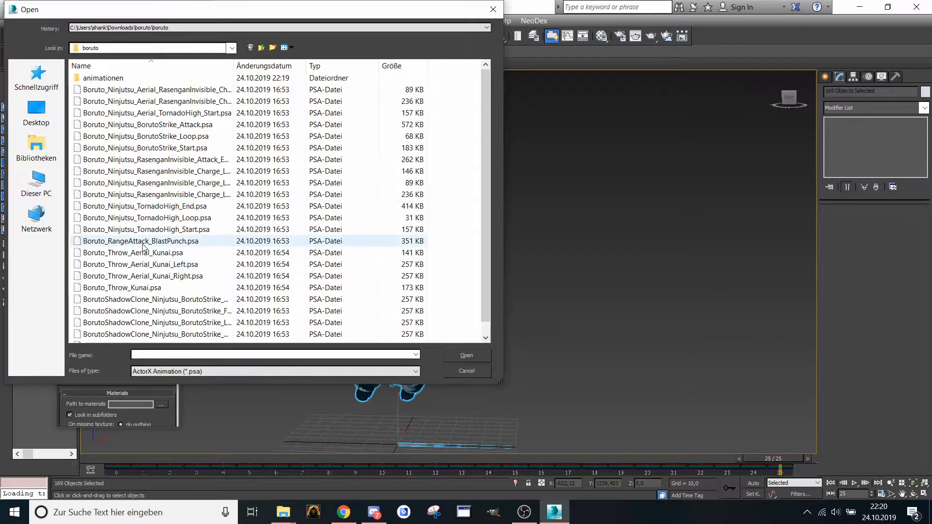
double_click(142, 241)
click(87, 375)
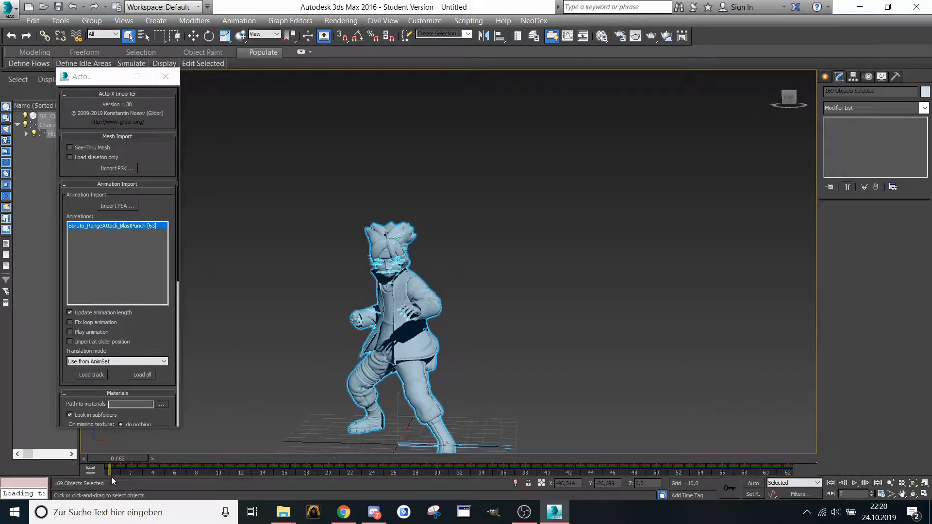
drag(117, 459, 779, 395)
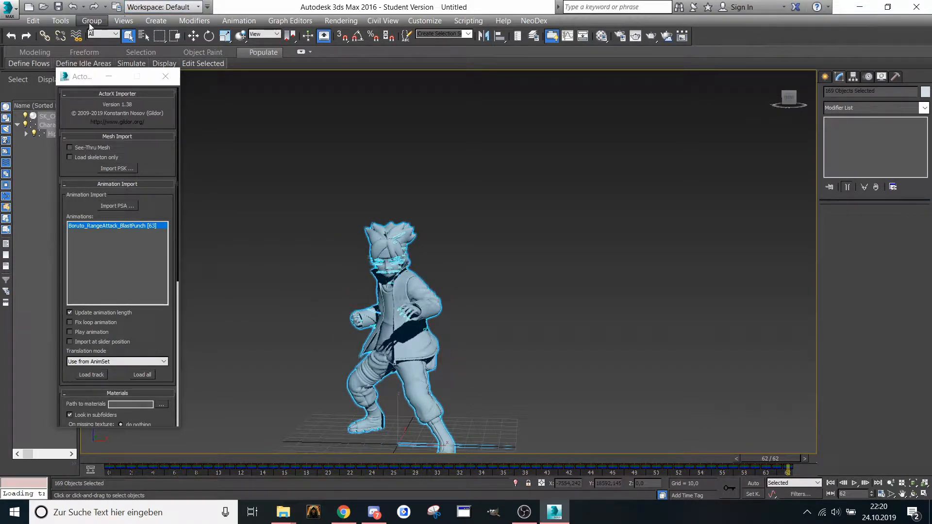
- Export the BlastPunch animation as an FBX file named attack 2, keeping the existing export options
click(9, 7)
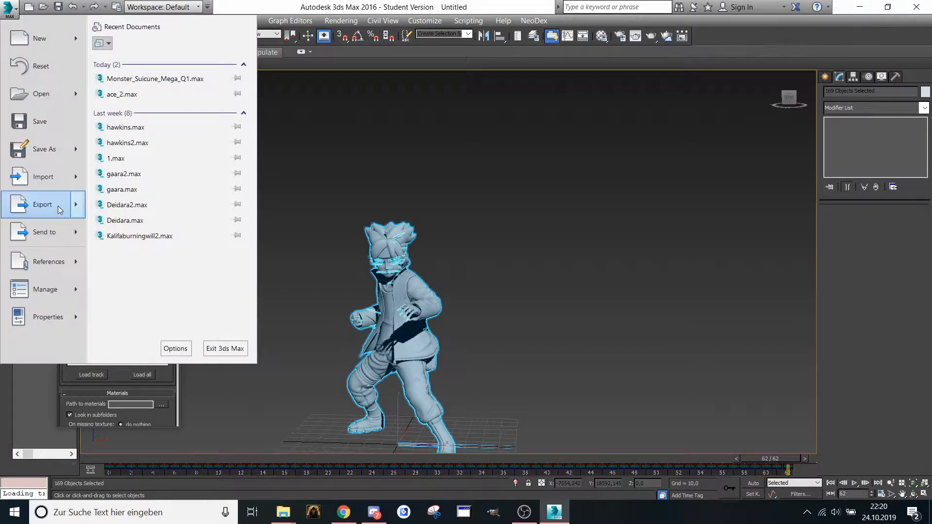
click(36, 204)
text(a)
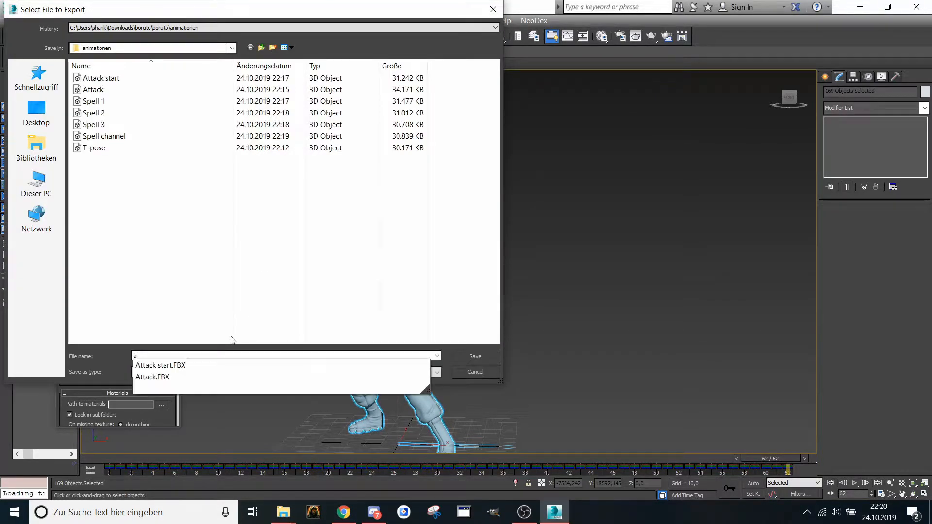
text(ttack 2)
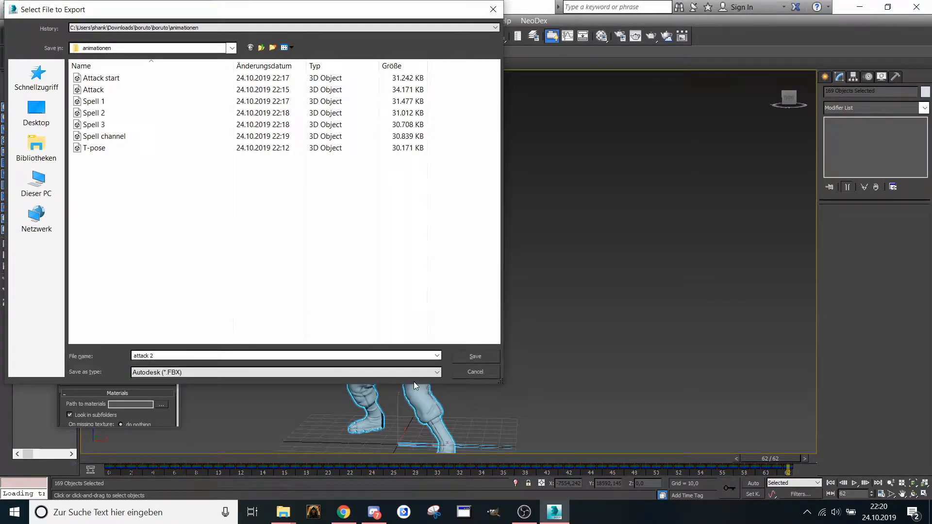
click(475, 356)
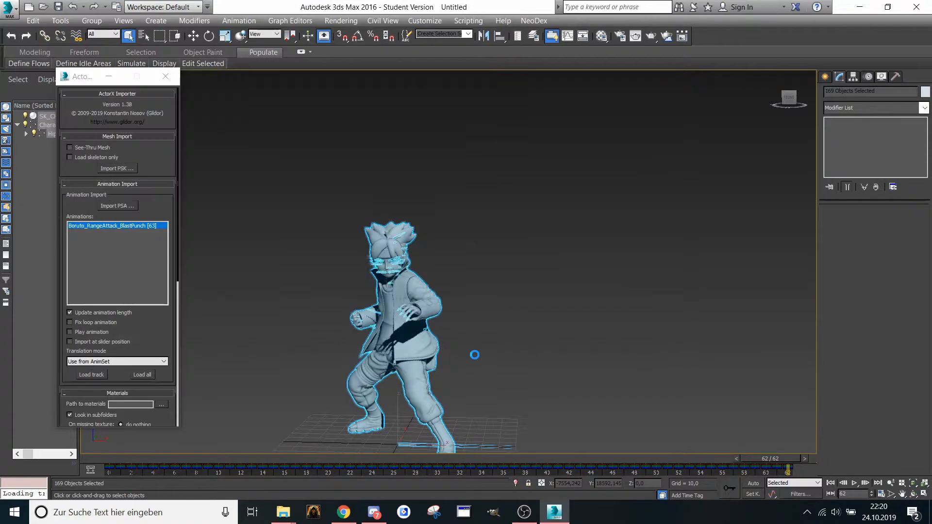
click(650, 380)
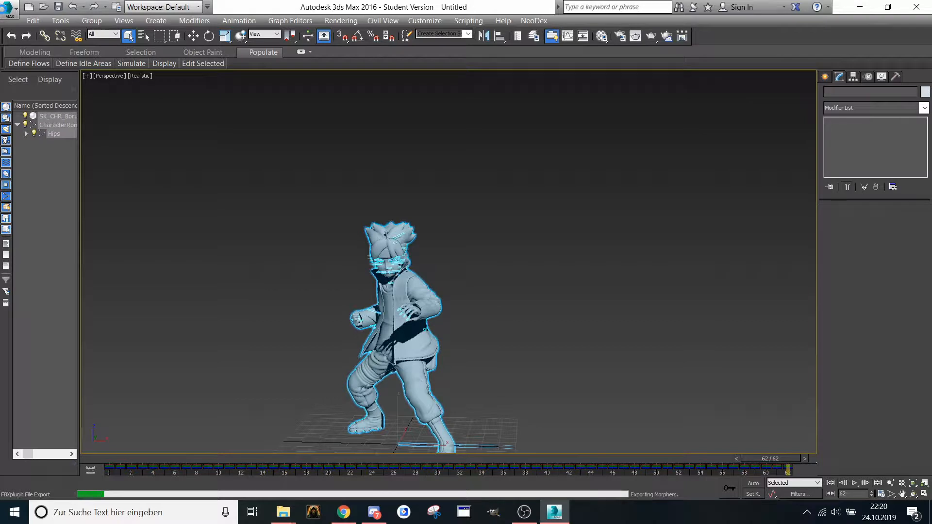
click(9, 7)
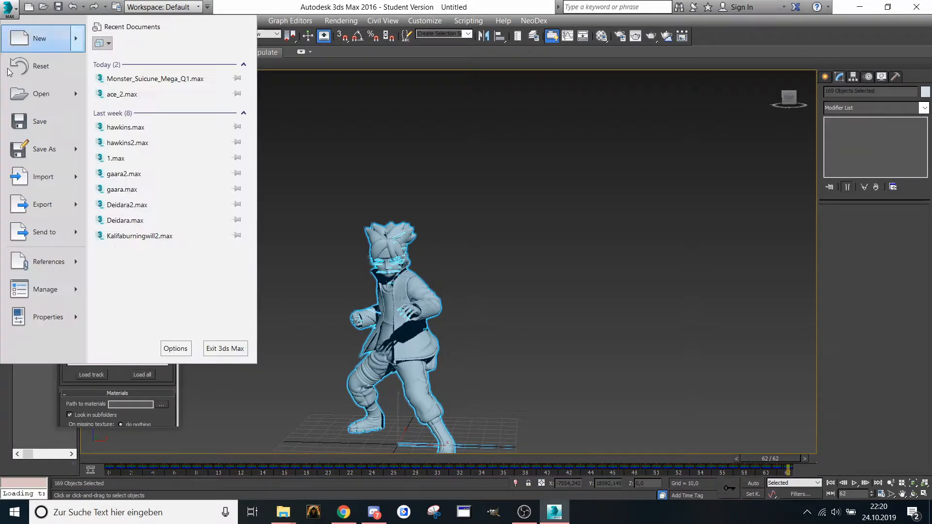
click(285, 5)
- Load the Boruto_Throw_Aerial_Kunai PSA animation onto the character and scrub through to frame 22
click(112, 202)
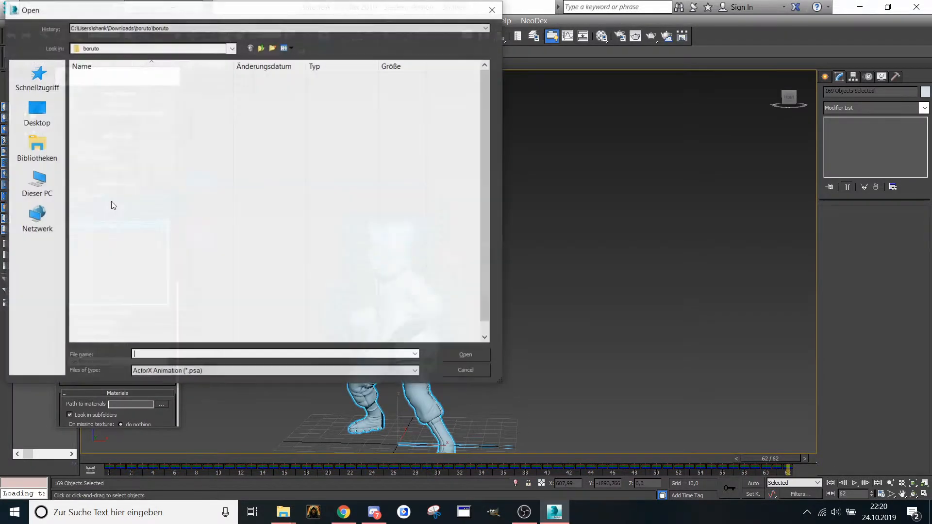
double_click(110, 252)
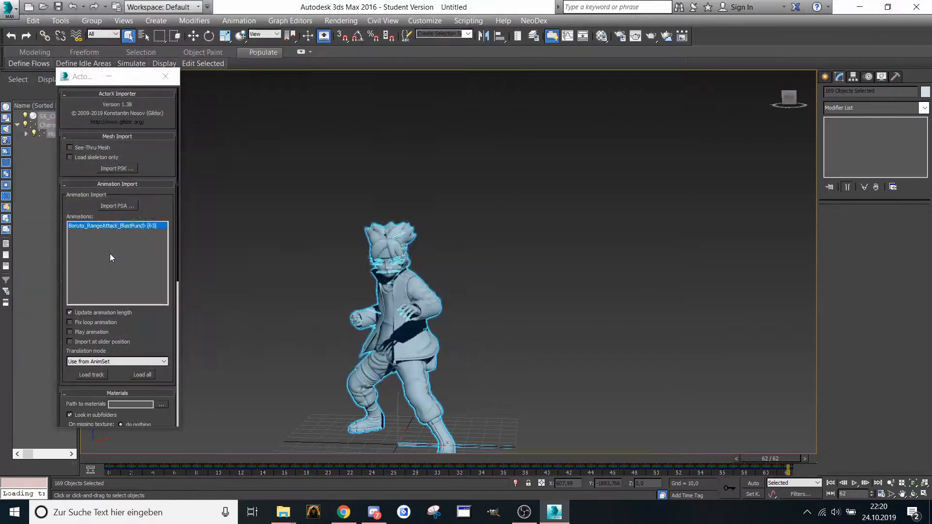
click(92, 375)
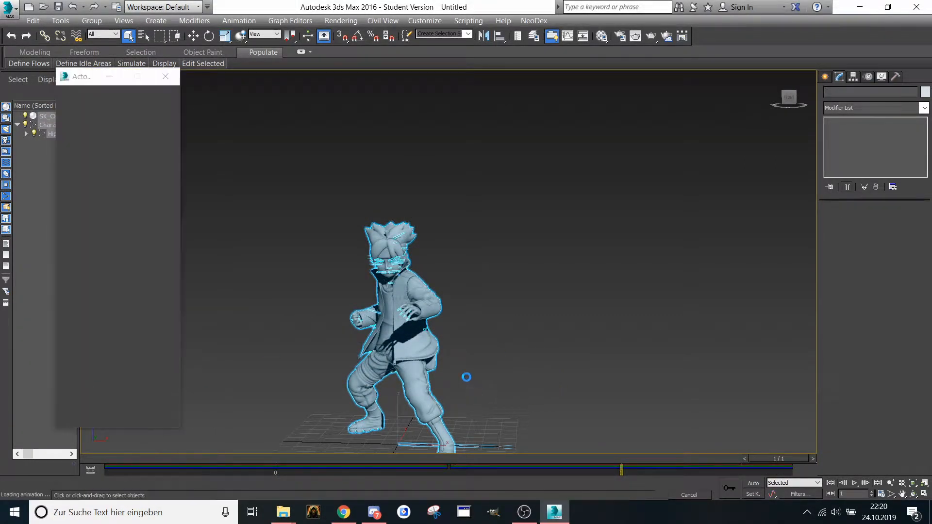
drag(128, 455, 786, 424)
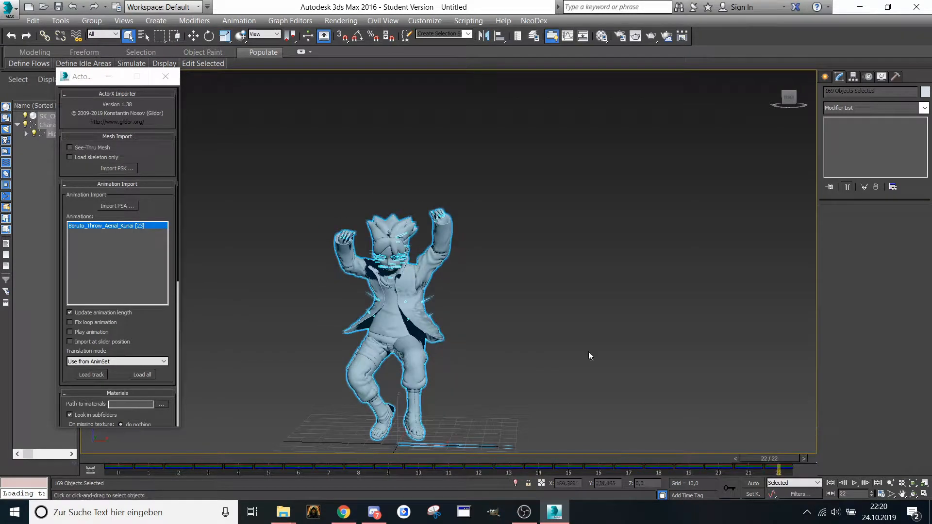
- Export the aerial kunai throw animation as an FBX file named spell 4, keeping the existing export options
click(245, 22)
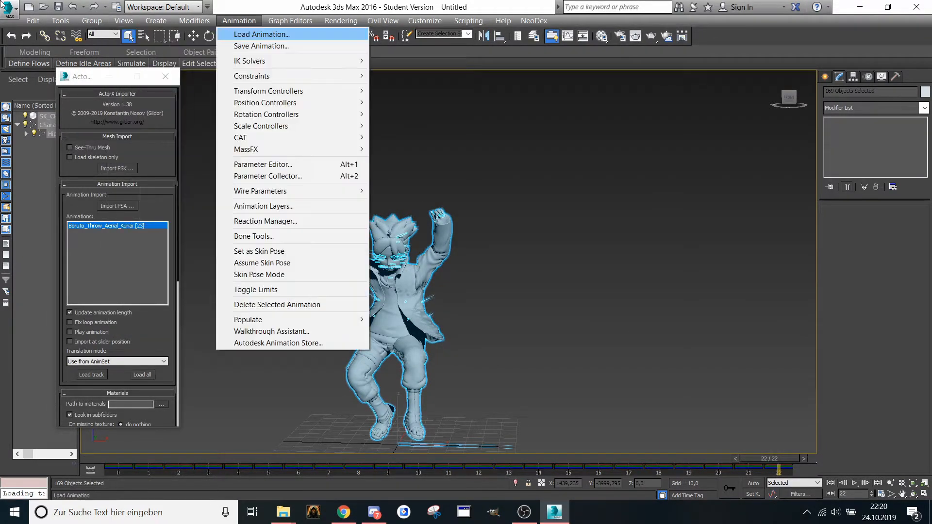
click(262, 35)
click(5, 8)
click(43, 212)
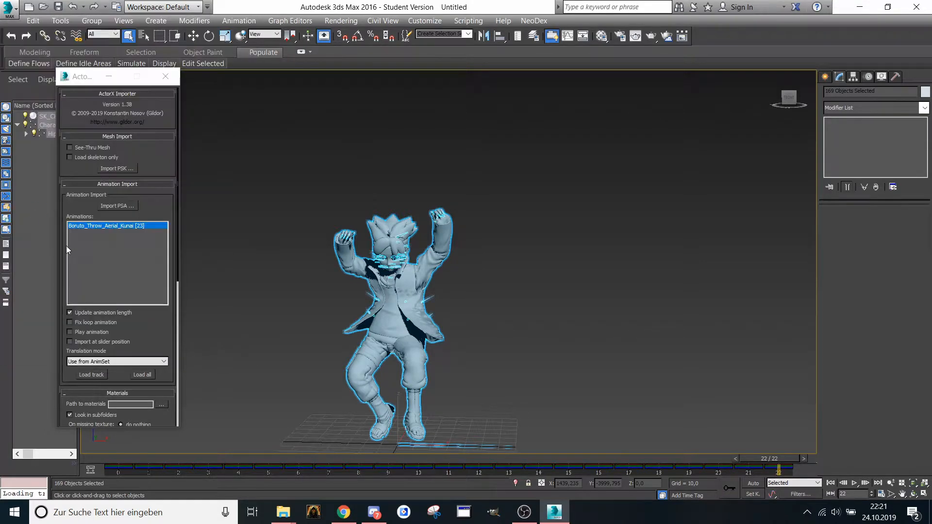
text(spell 4)
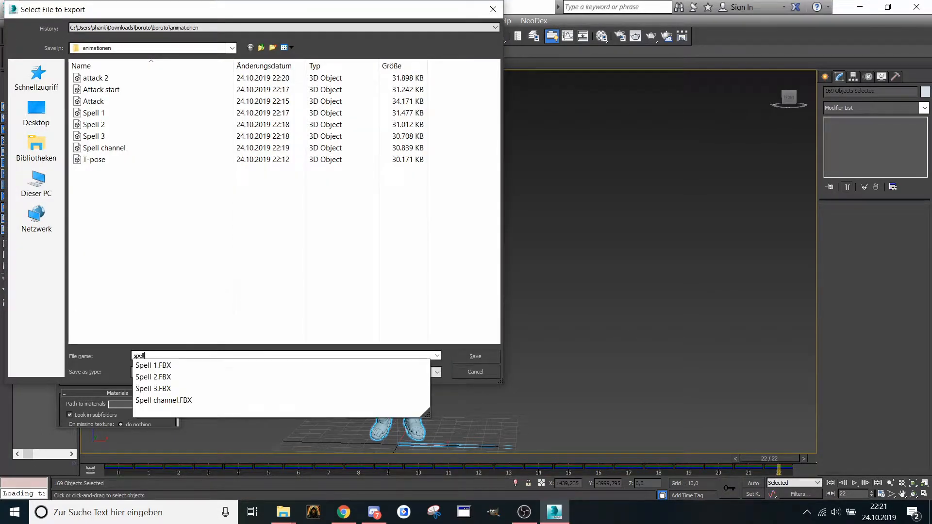
click(483, 357)
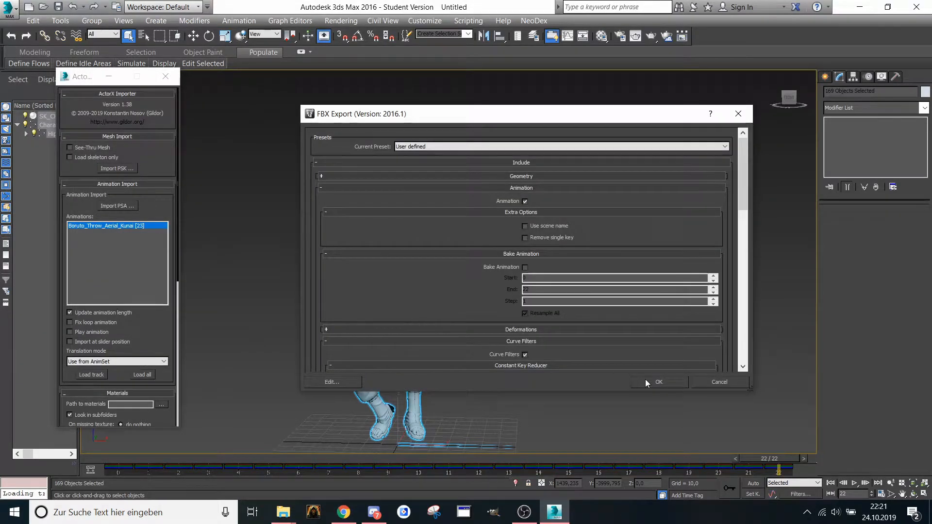
click(645, 378)
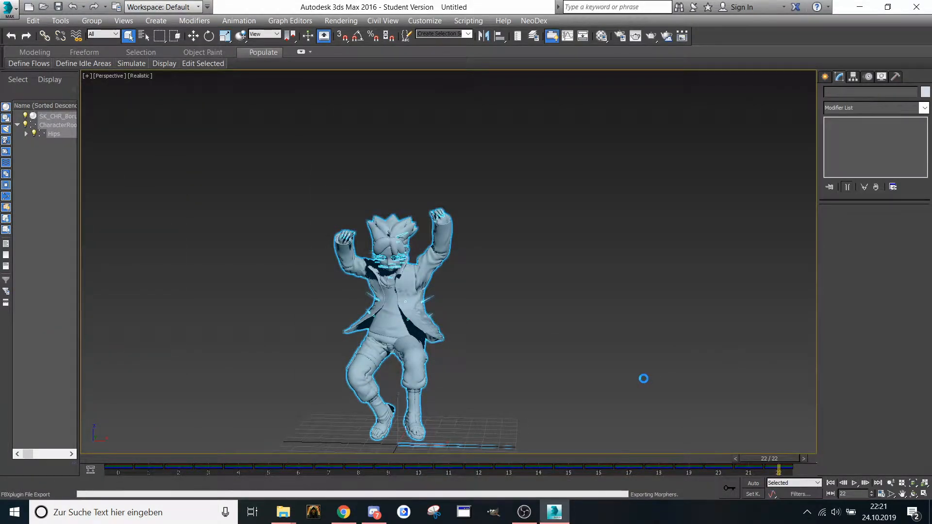
click(3, 5)
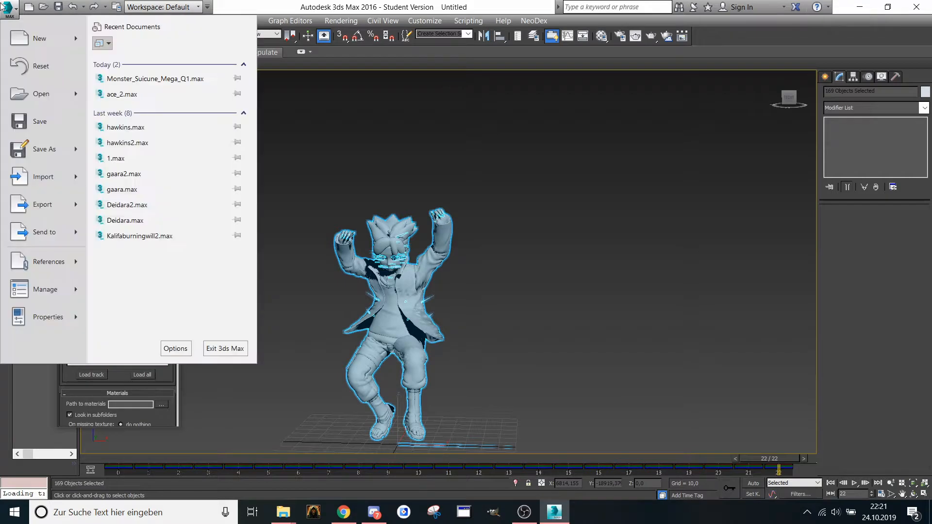
click(235, 4)
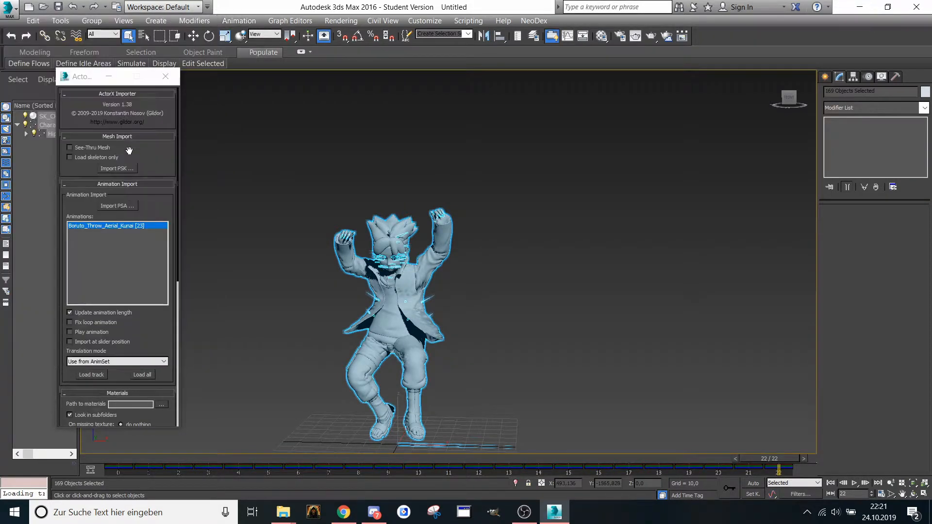
- Load the Boruto_Throw_Aerial_Kunai_Left PSA animation onto the character, scrub through it and return to frame 0
click(111, 206)
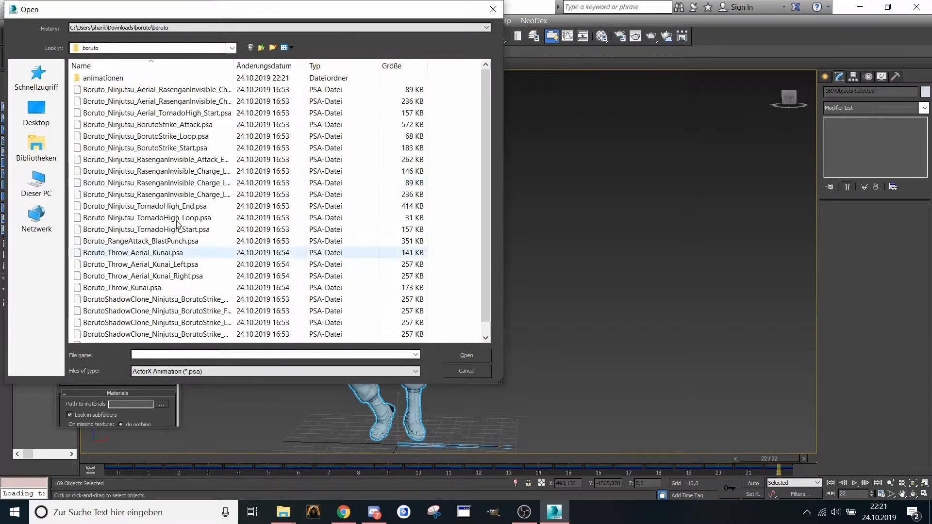
double_click(164, 264)
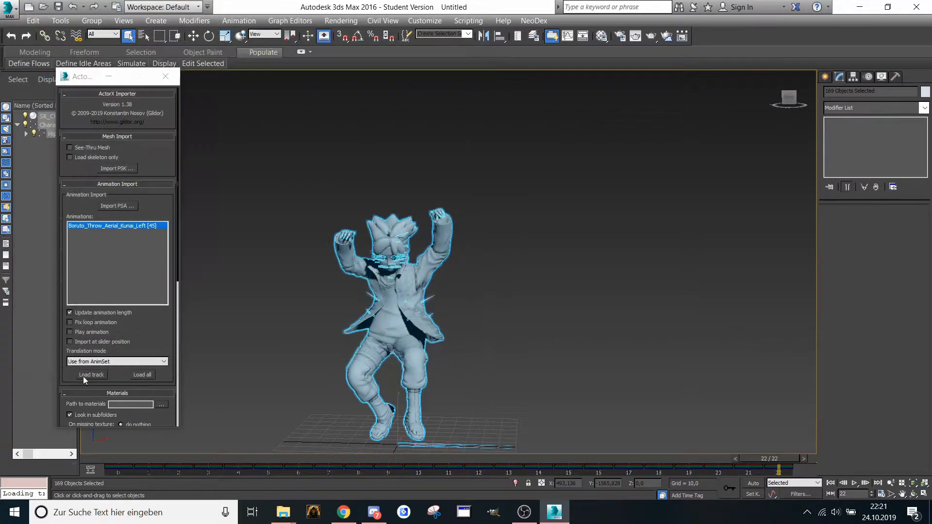
click(82, 377)
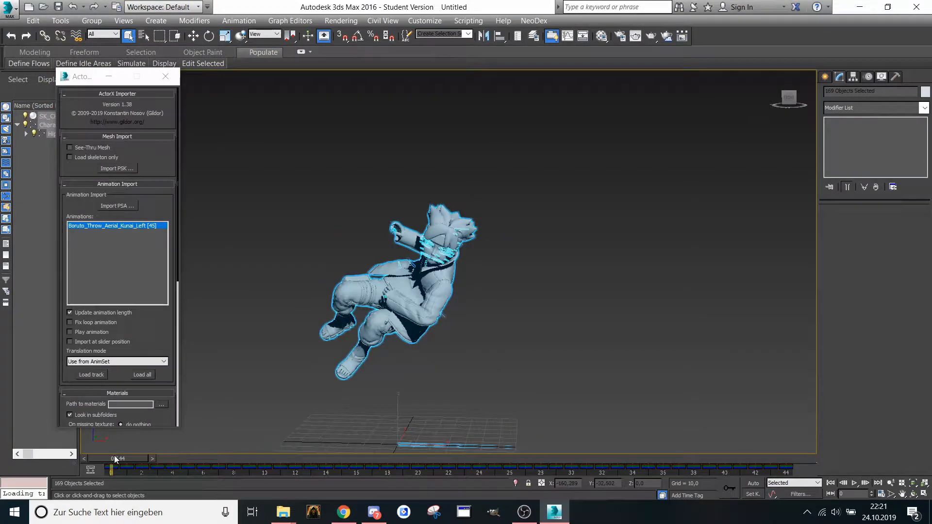
drag(114, 456, 777, 407)
drag(491, 446, 101, 427)
- Export the left aerial kunai throw animation as an FBX file named spell 5, keeping the existing export options
click(6, 8)
click(15, 195)
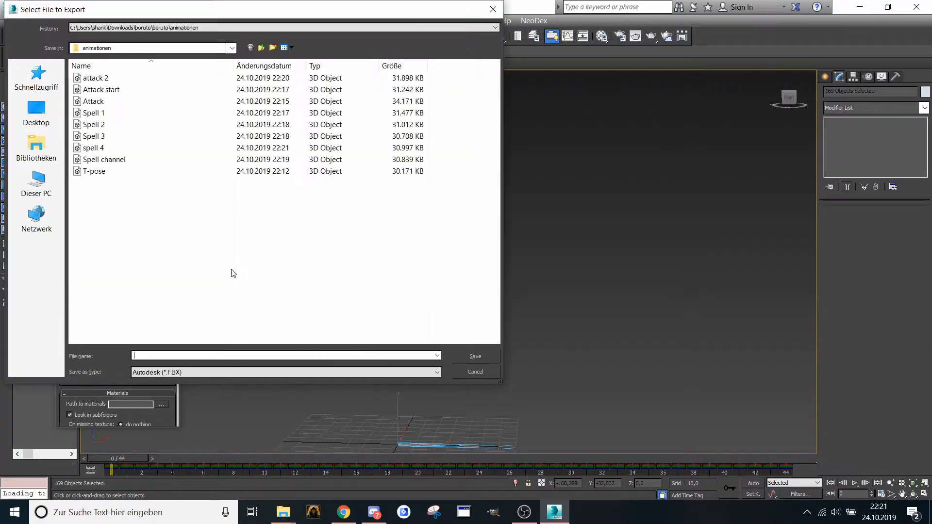
text(spll)
key(BackSpace)
key(BackSpace)
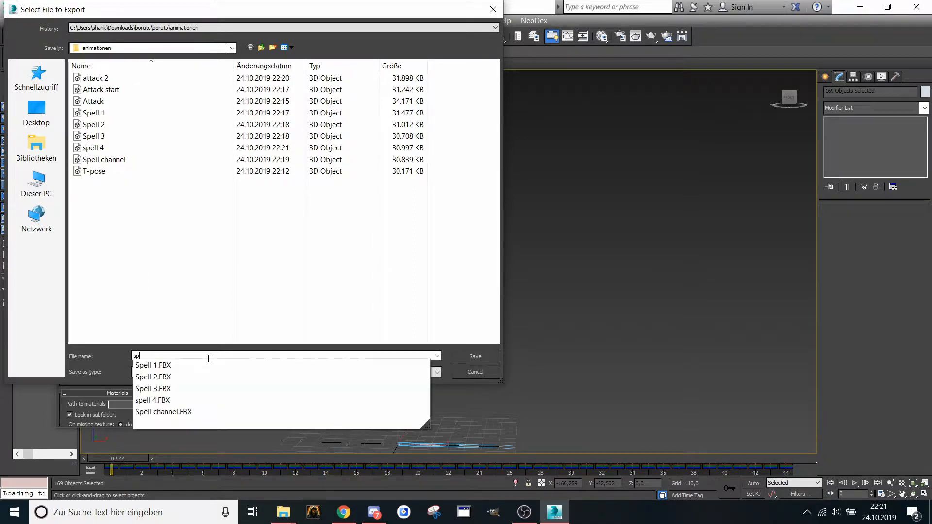
text(ell 5)
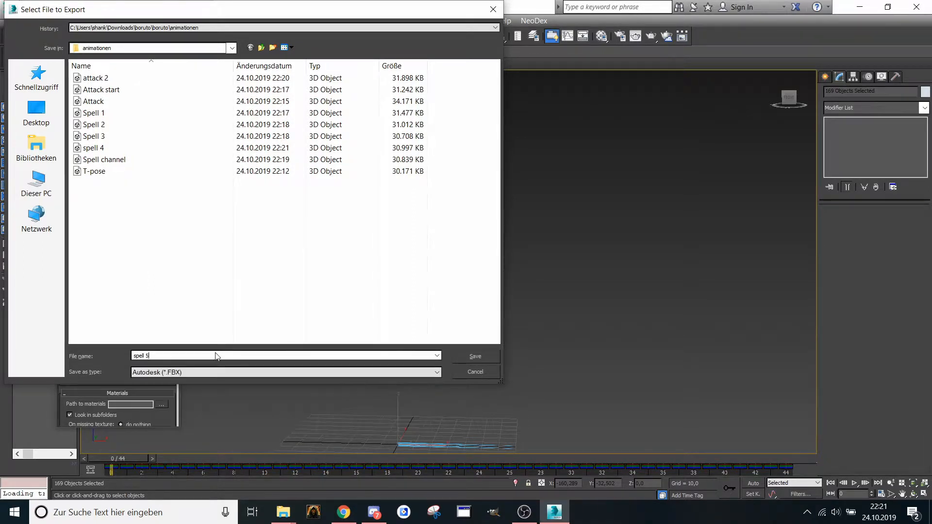
click(473, 356)
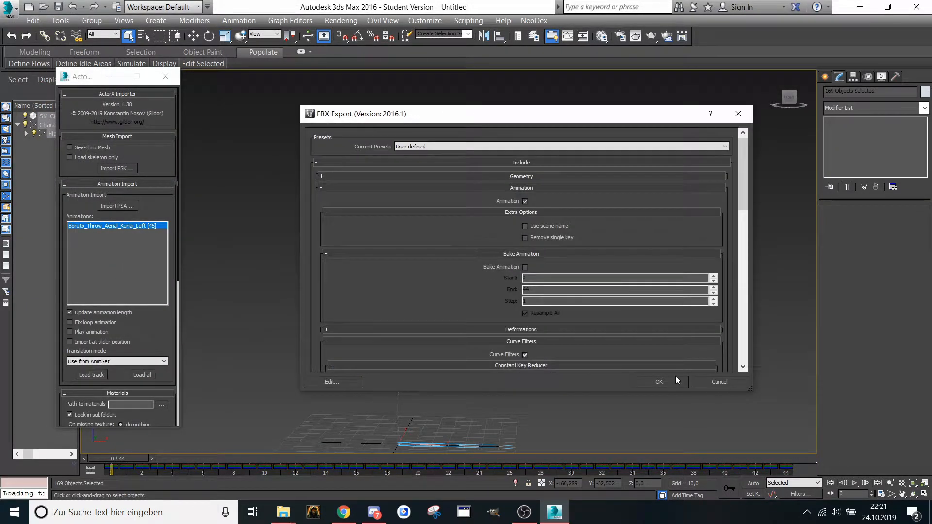
click(663, 383)
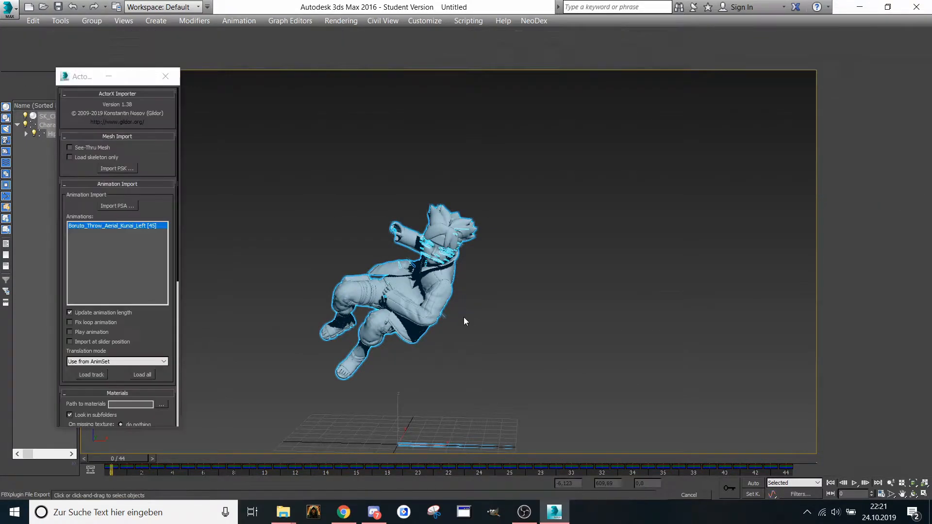
- Load the Boruto_Throw_Aerial_Kunai_Right PSA animation onto the character and scrub through to frame 44
click(121, 206)
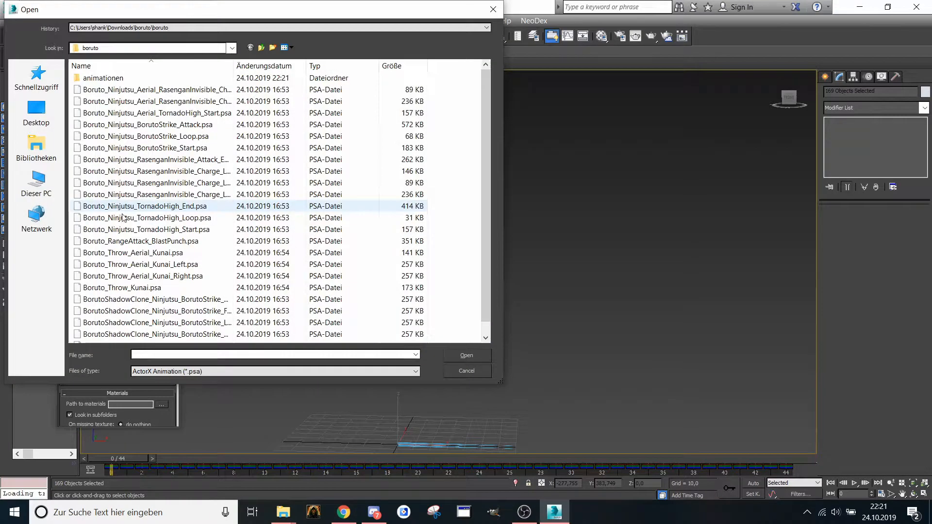
click(129, 277)
double_click(129, 278)
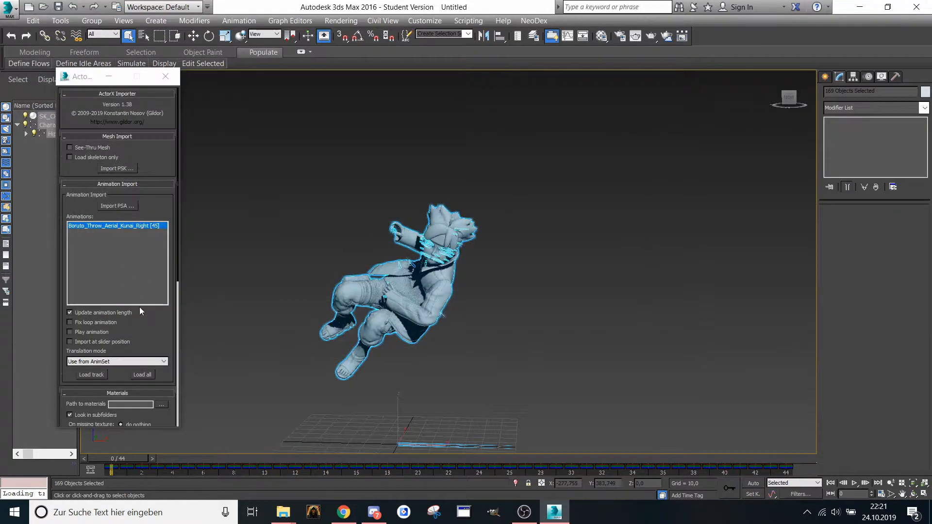
click(91, 375)
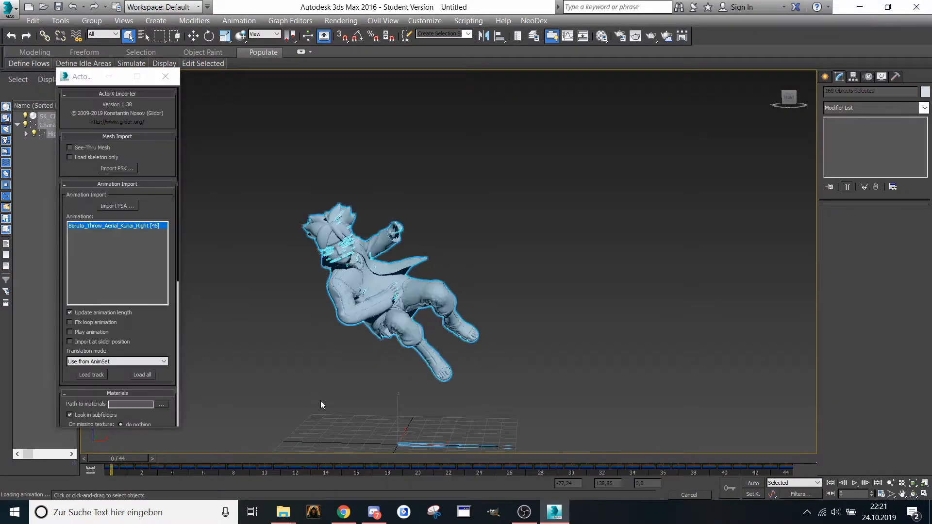
drag(116, 459, 811, 418)
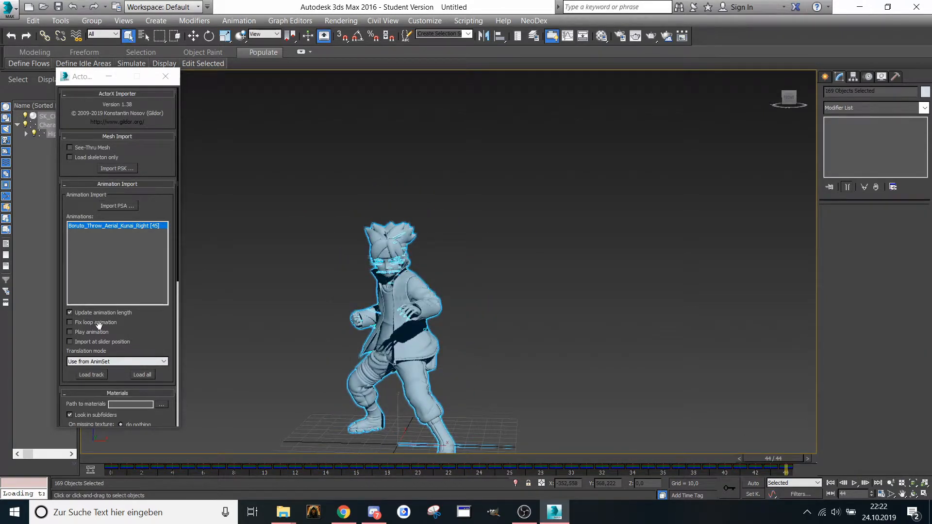
- Load the Boruto_Throw_Kunai PSA animation onto the character and scrub through to frame 27
click(117, 205)
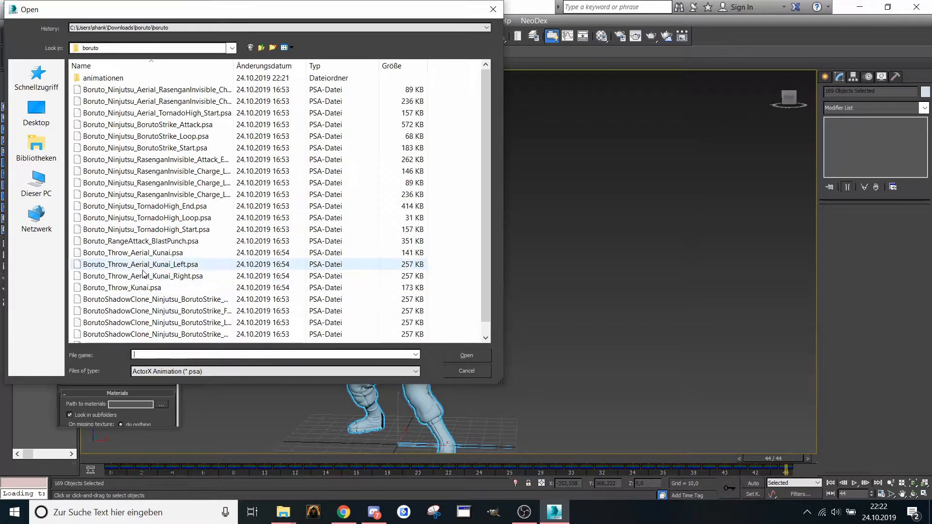
click(137, 288)
double_click(137, 289)
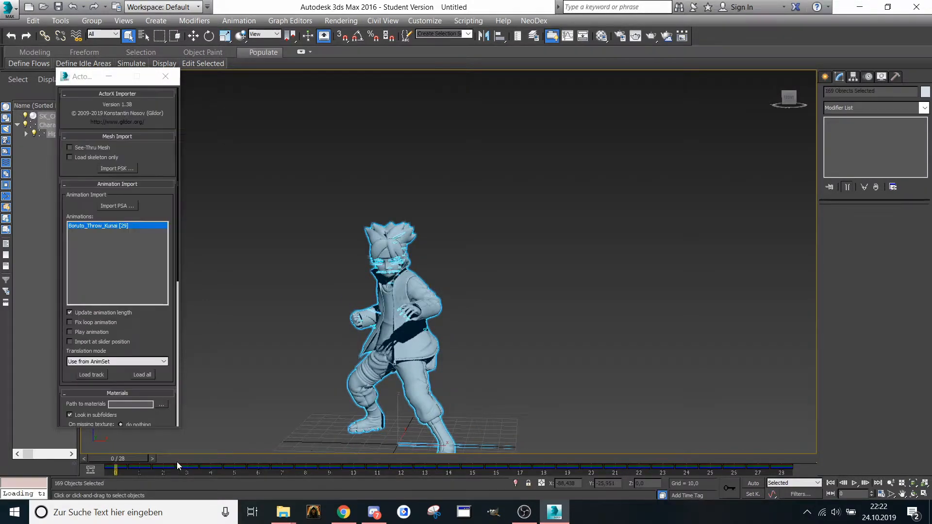
drag(147, 457, 791, 430)
- Export the kunai throw animation as an FBX file named Spell 6, keeping the existing export options
click(8, 8)
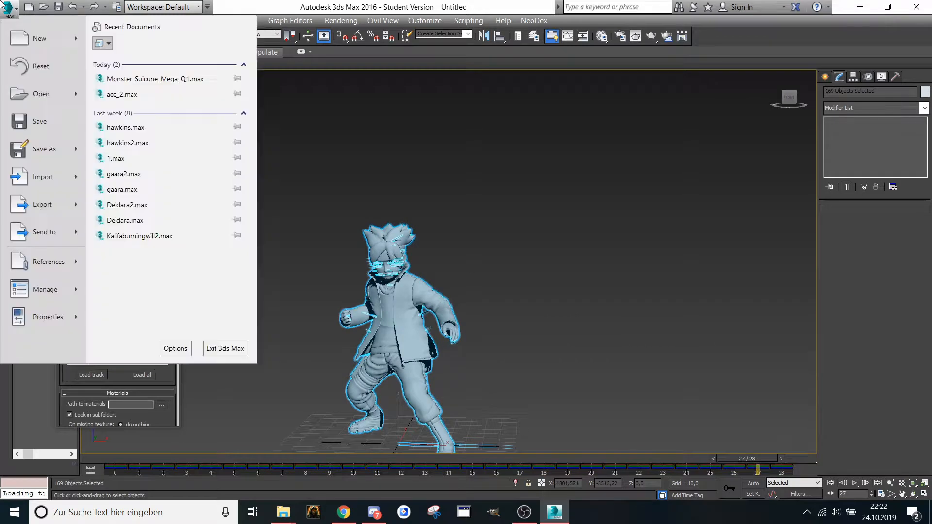
click(27, 210)
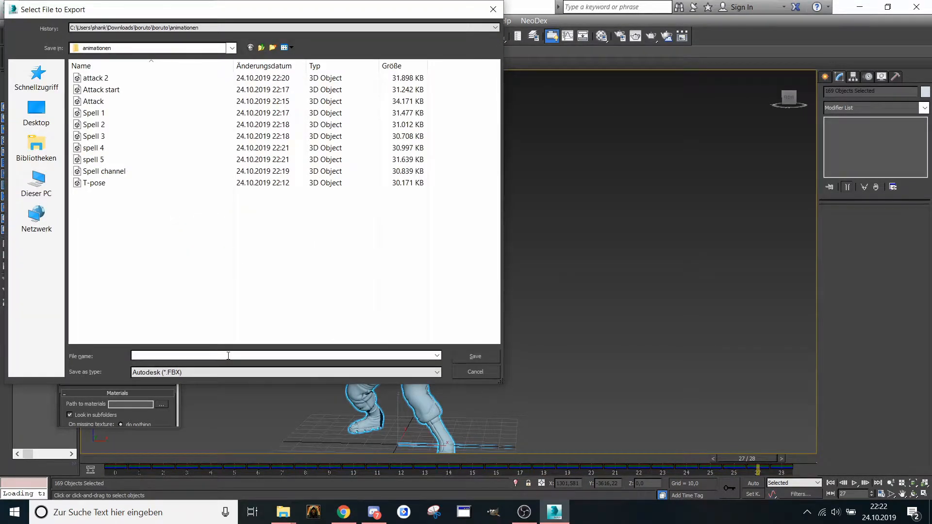
text(Spell 6)
click(493, 359)
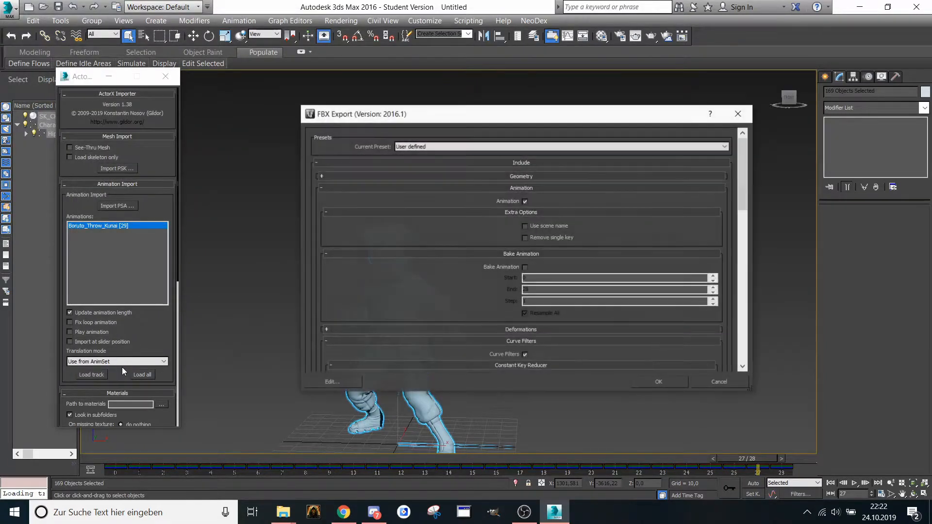
click(665, 378)
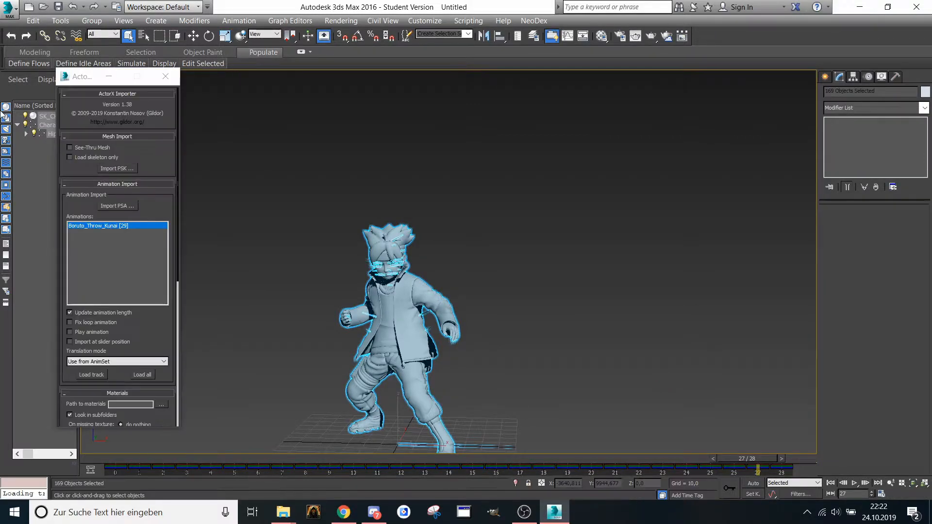
click(5, 7)
click(309, 2)
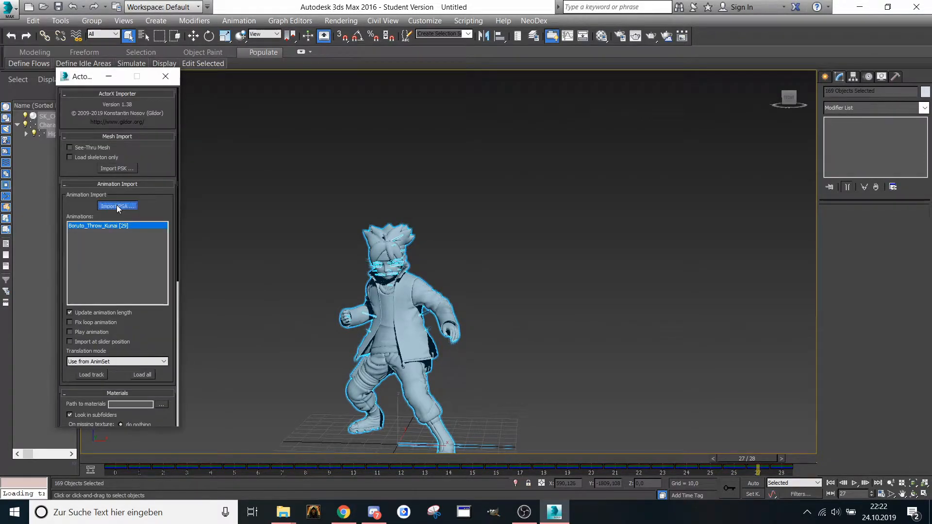
- Load the first BorutoShadowClone_Ninjutsu_BorutoStrike PSA animation in the folder onto the character and scrub through to frame 44
click(117, 206)
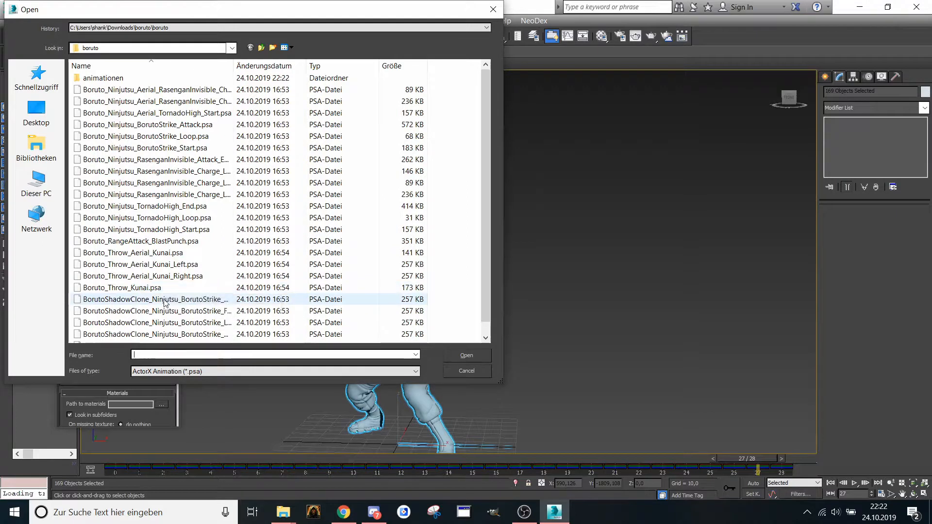
double_click(165, 301)
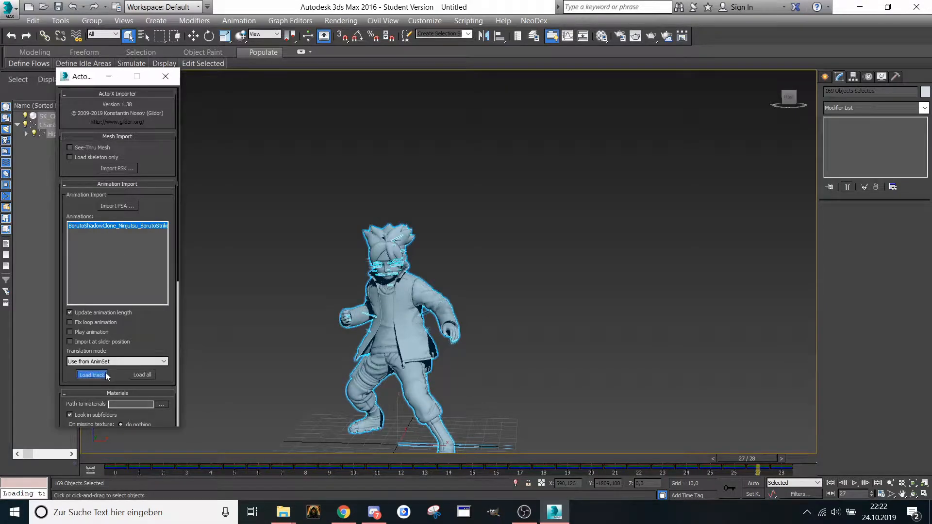
click(92, 375)
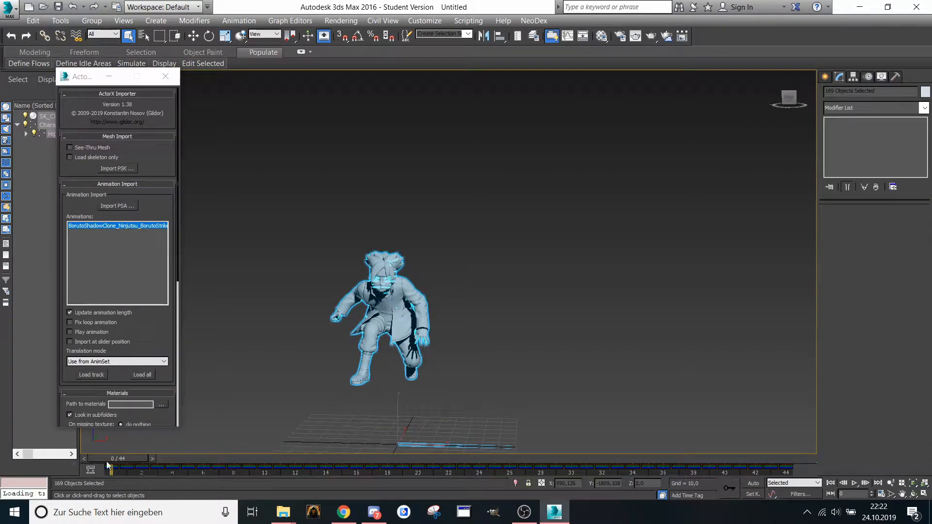
drag(118, 458, 777, 430)
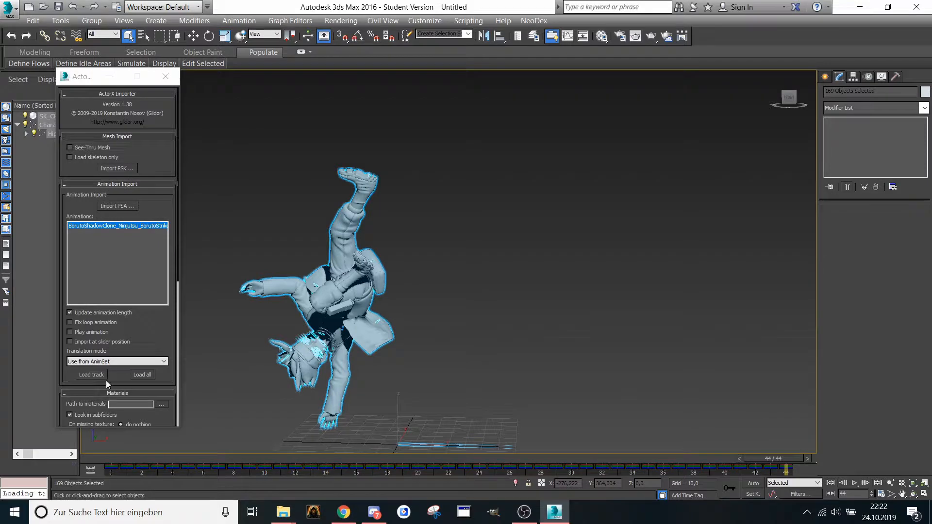
- Load the second BorutoShadowClone_Ninjutsu_BorutoStrike PSA animation, scrub through to frame 44, and reload its track from frame 0
click(116, 206)
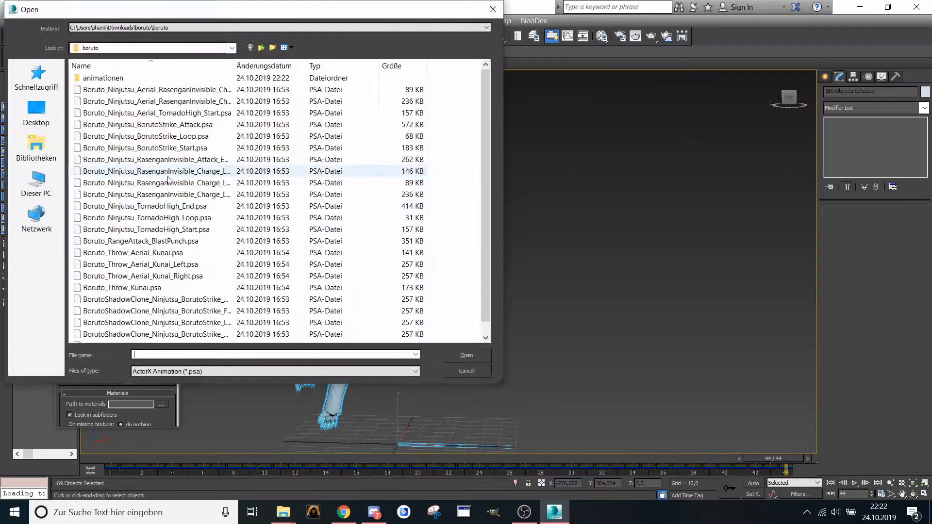
click(141, 312)
double_click(141, 312)
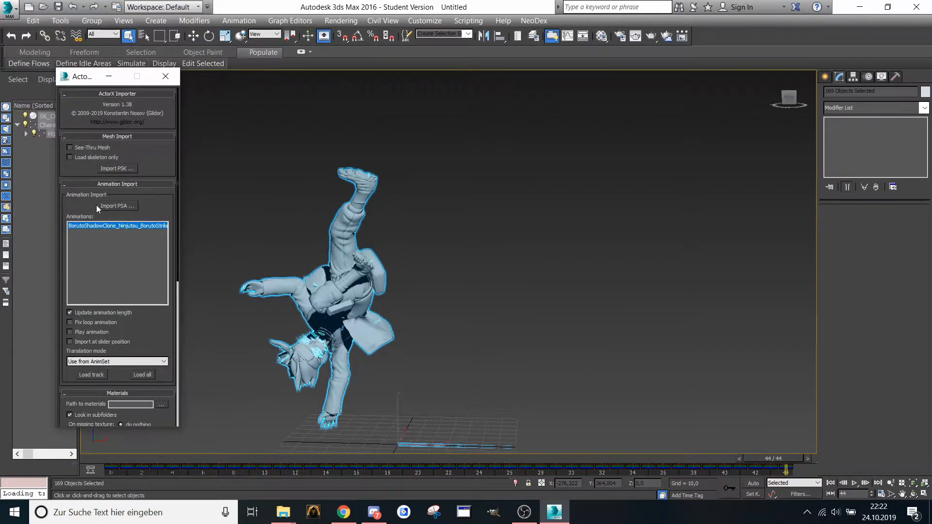
click(91, 375)
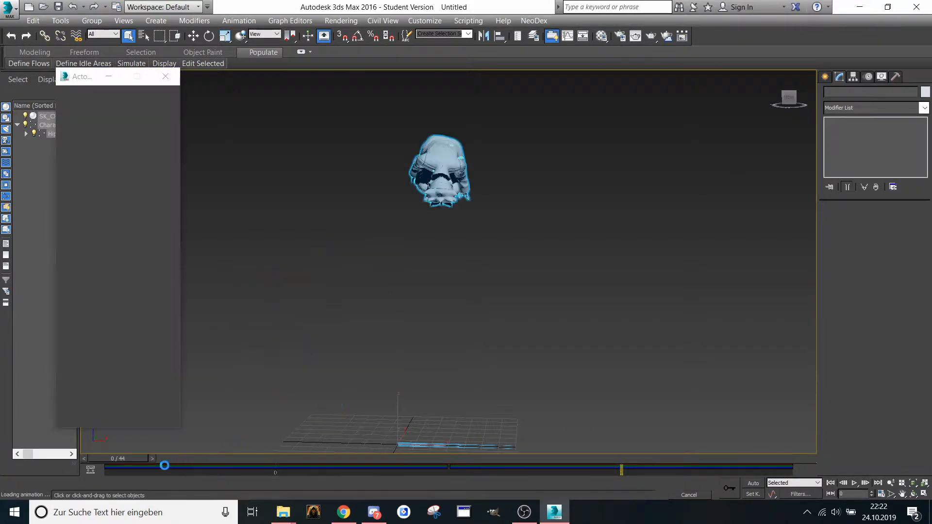
drag(116, 457, 802, 445)
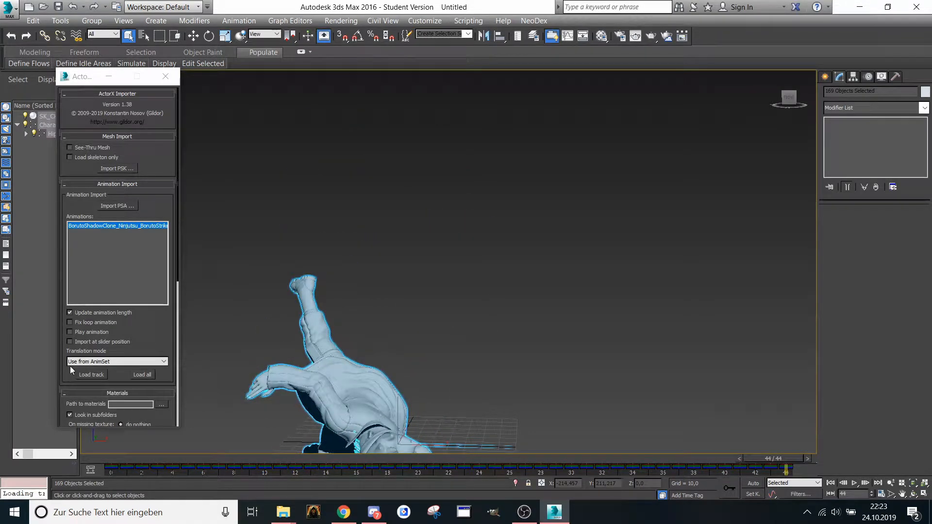
click(84, 376)
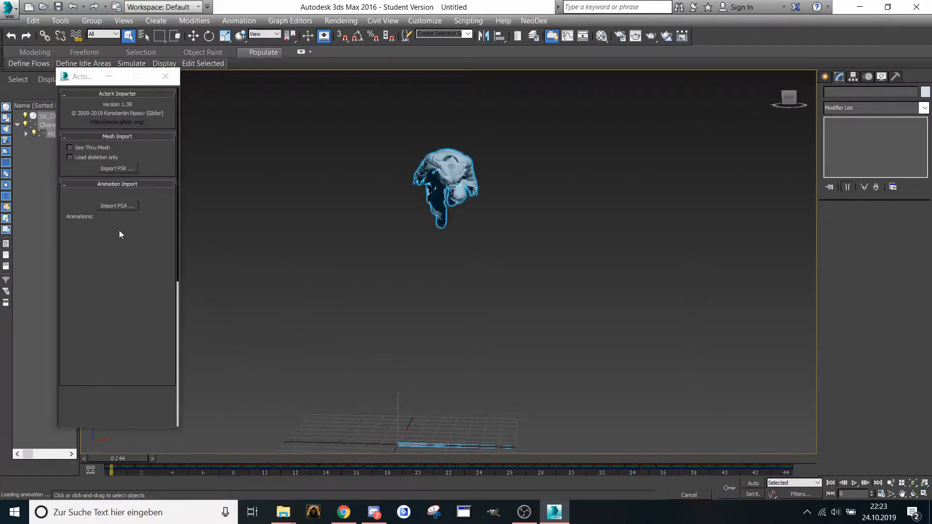
- Load the BorutoShadowClone_Ninjutsu_BorutoStrike_Left PSA animation, scrub through to frame 44, and reload its track from frame 0
click(117, 207)
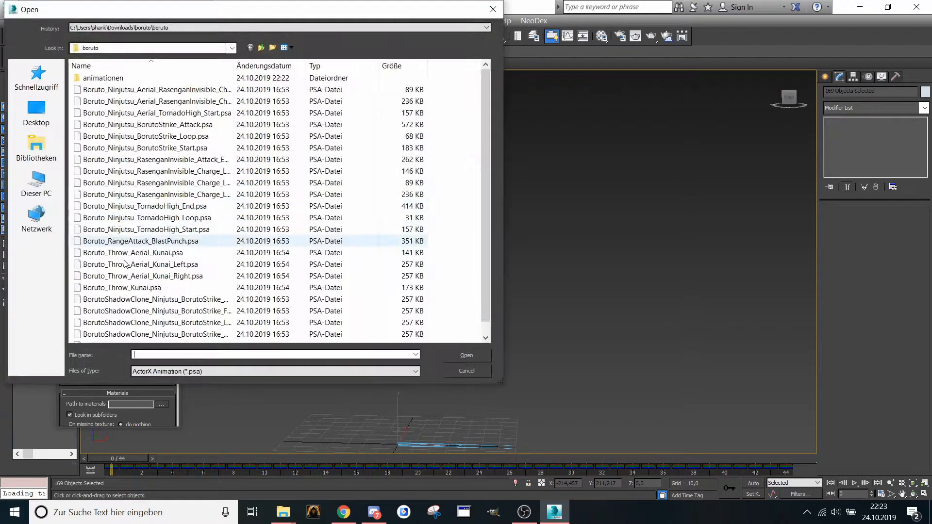
click(123, 323)
scroll(123, 326, down, 1)
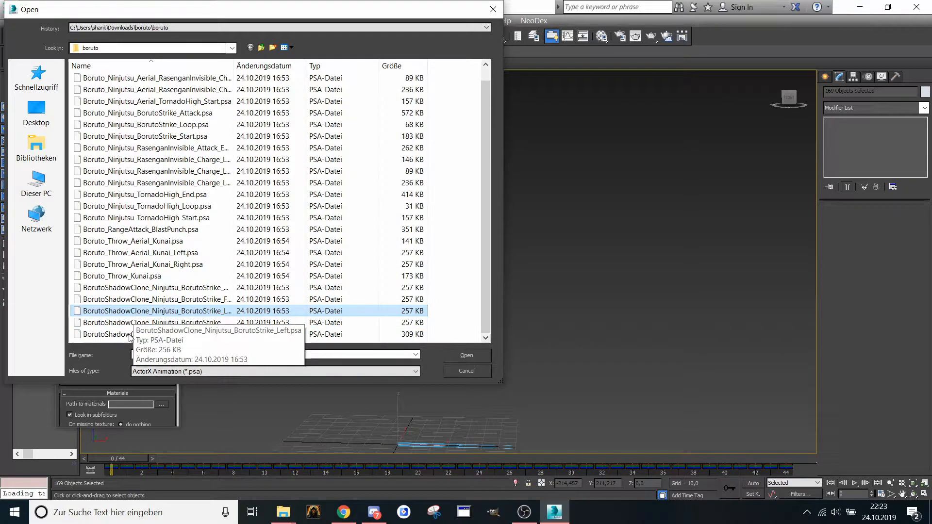
double_click(135, 310)
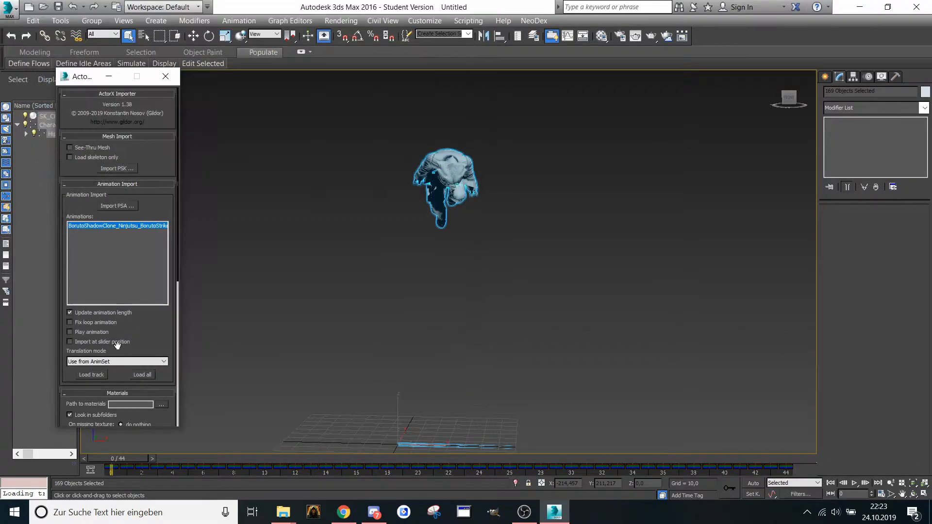
click(90, 374)
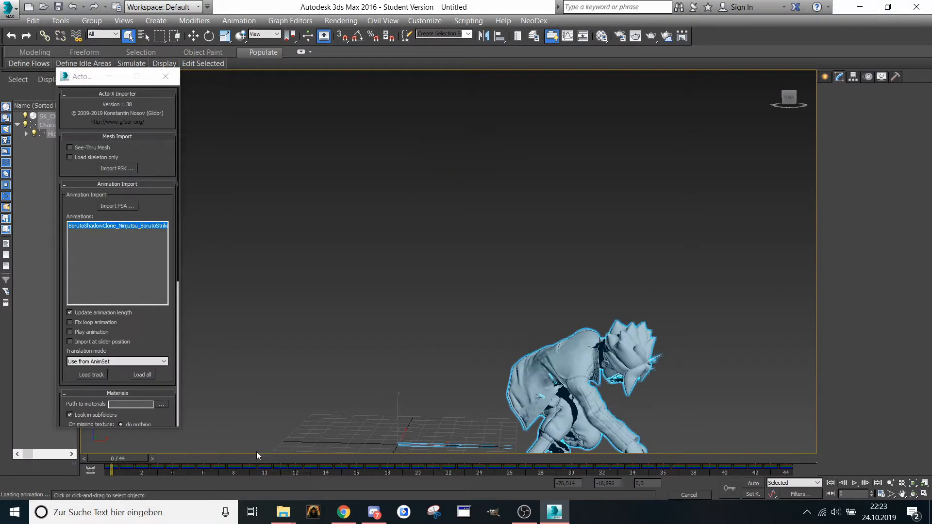
drag(130, 455, 809, 396)
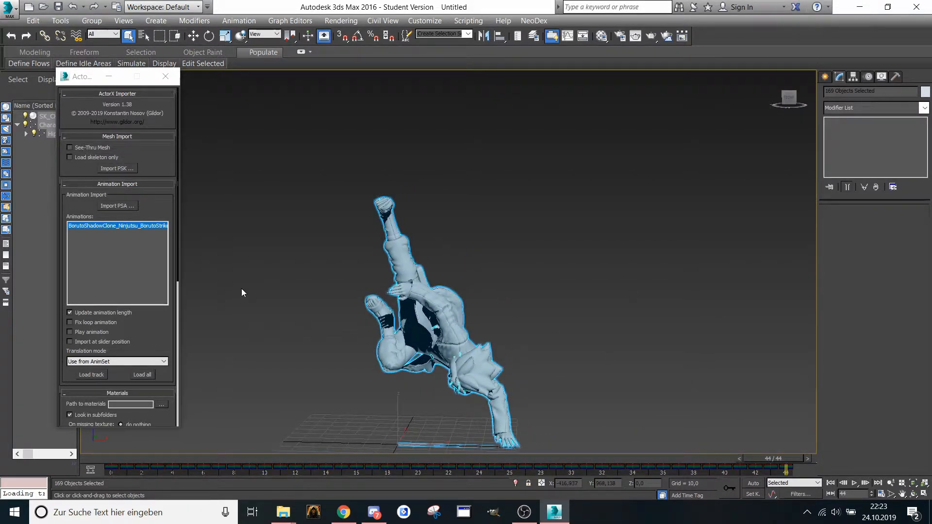
click(85, 376)
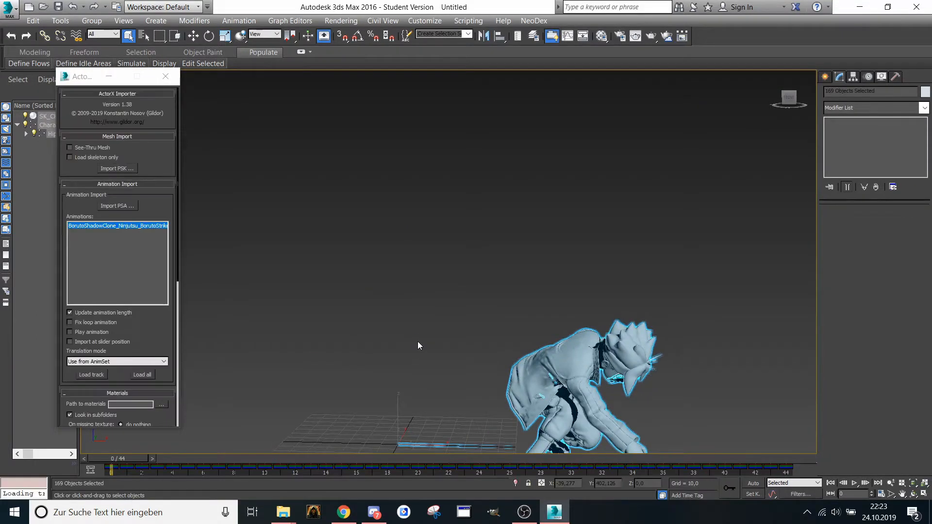
middle_drag(638, 376, 561, 309)
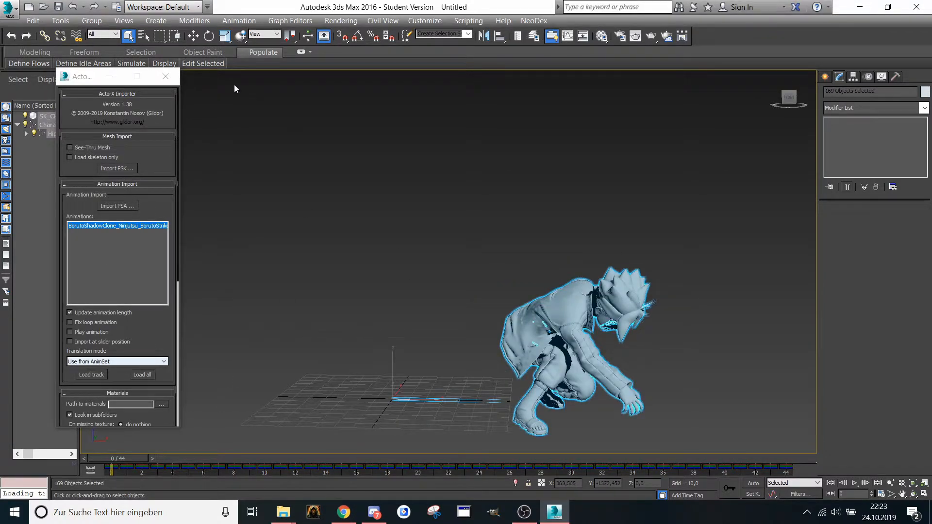
- Minimize the ActorX Importer window and start a new empty scene without saving the current one
click(109, 78)
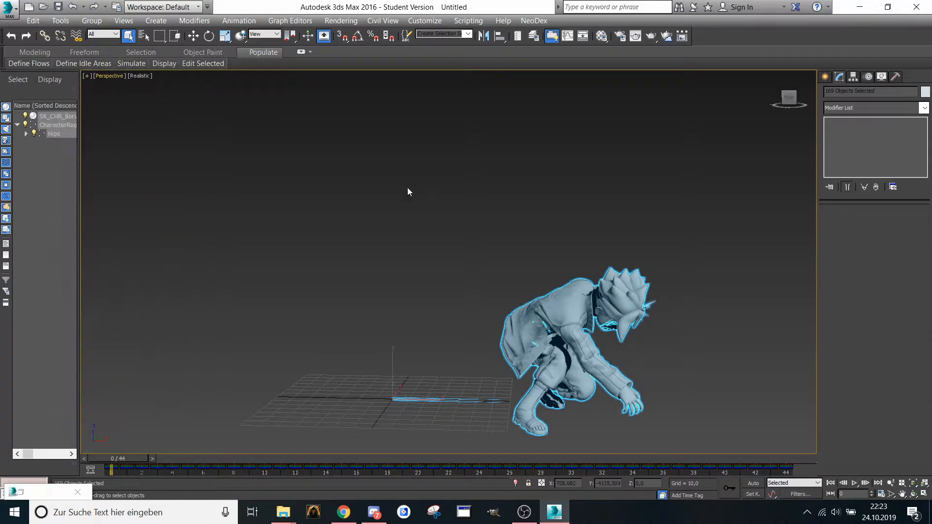
click(6, 8)
click(29, 39)
click(454, 275)
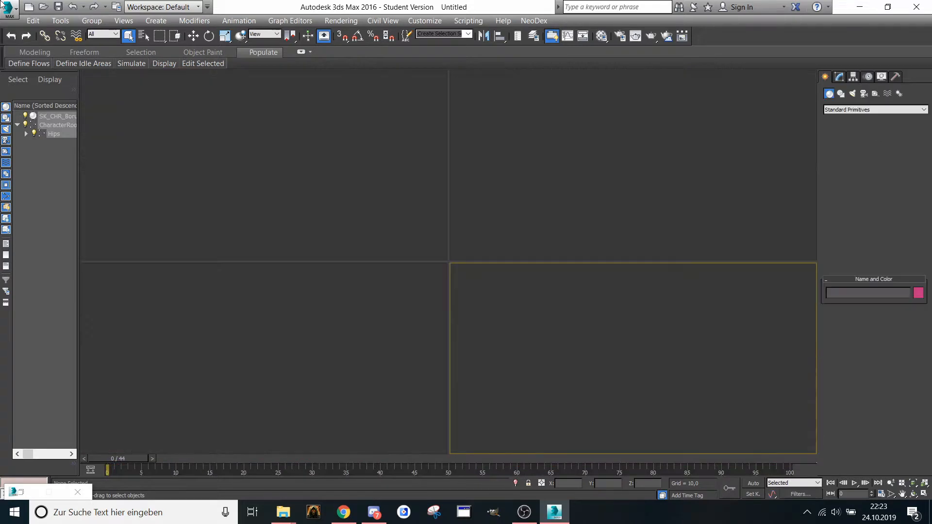
- Import attack 2.FBX from the animationen folder under Downloads\boruto\boruto, keeping the existing FBX import options
click(6, 8)
click(41, 182)
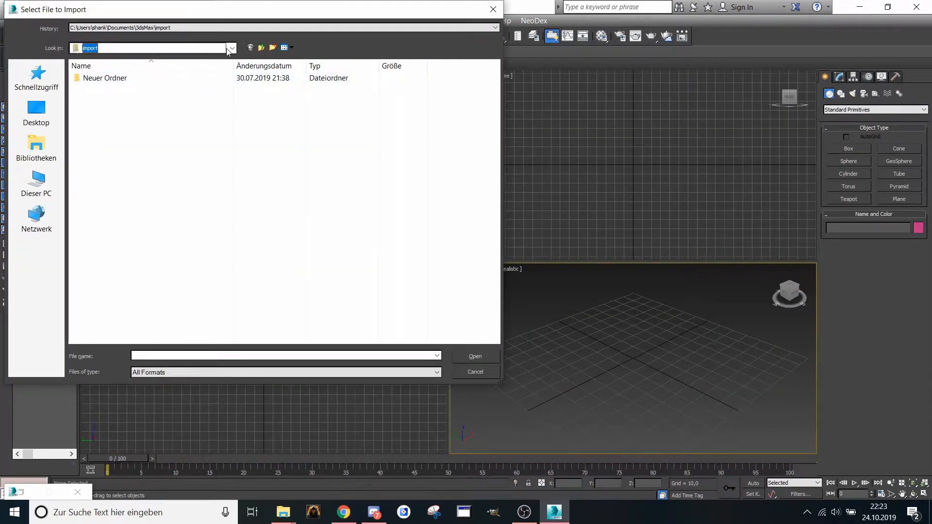
click(229, 48)
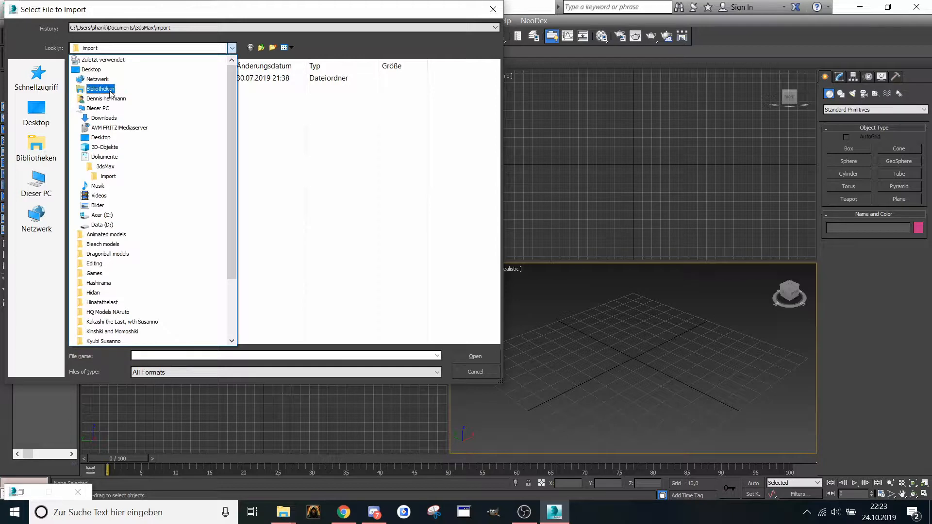
click(110, 118)
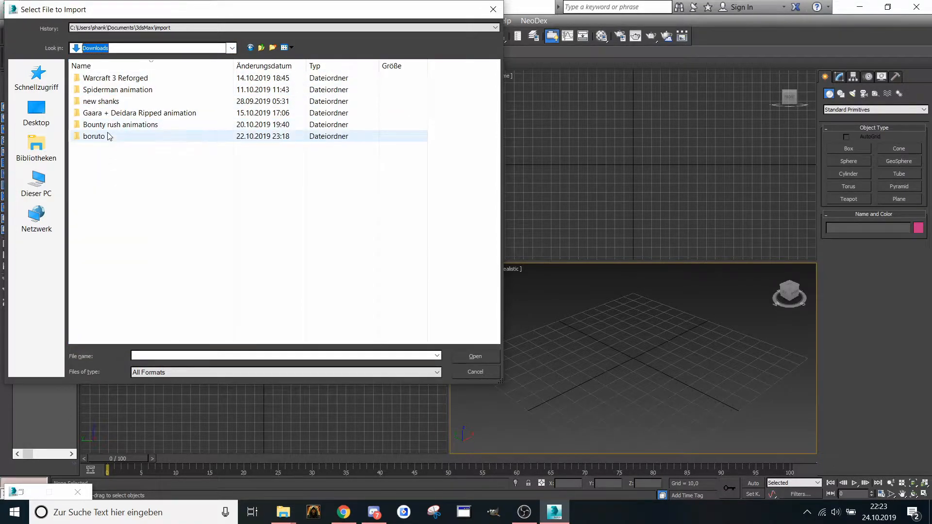
double_click(127, 134)
double_click(113, 79)
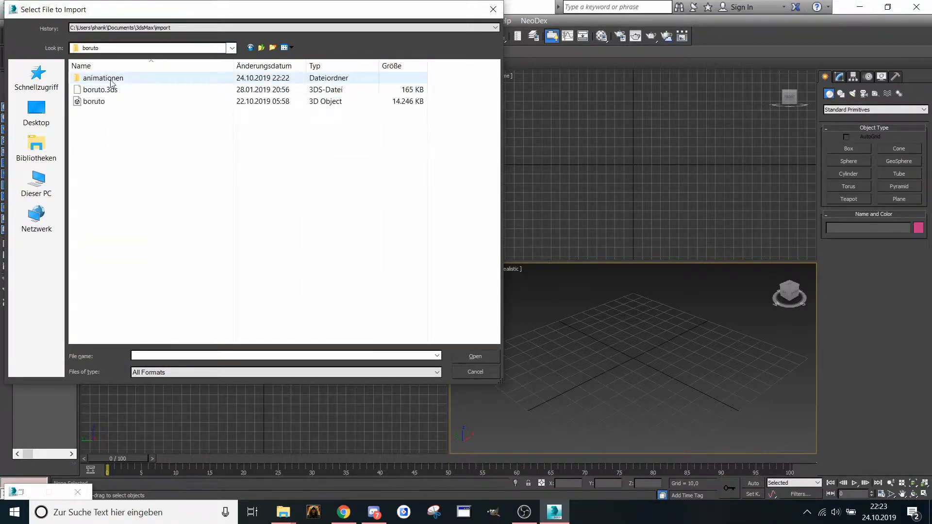
double_click(112, 80)
double_click(117, 78)
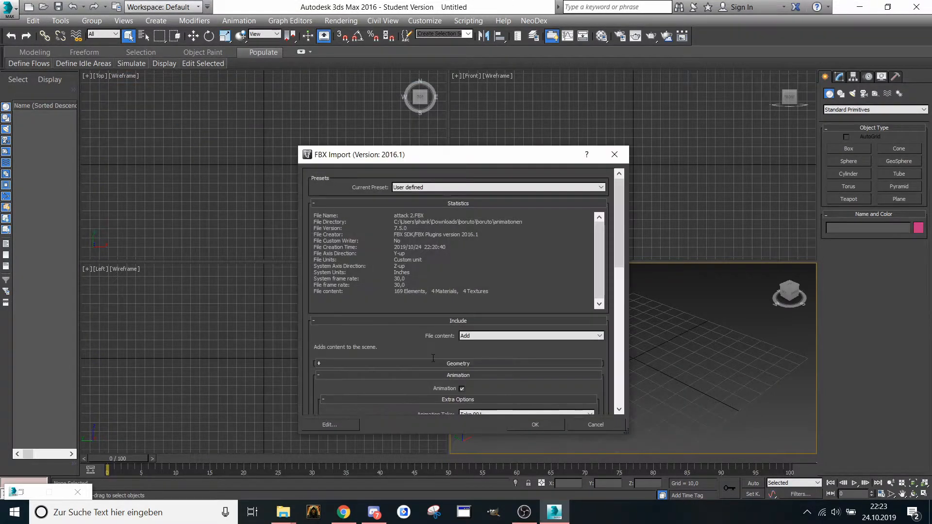
drag(620, 242, 612, 272)
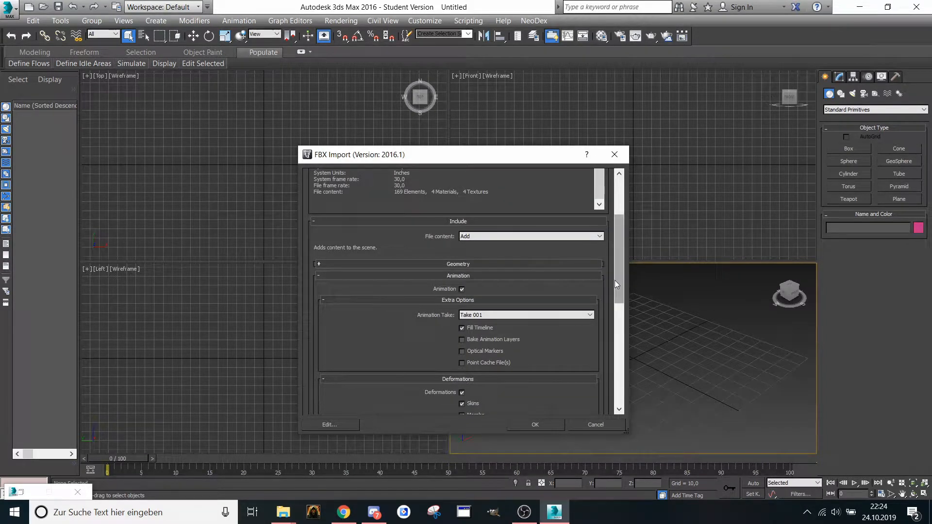
drag(614, 261, 618, 367)
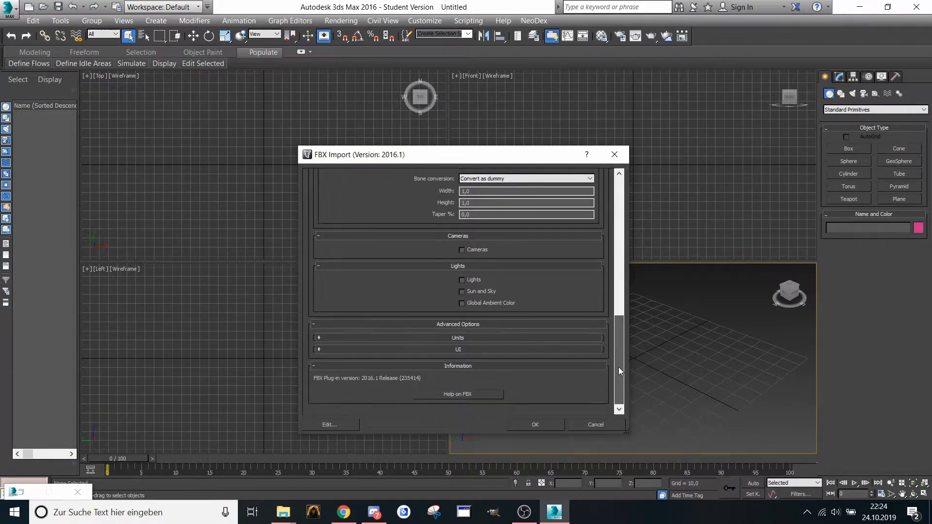
click(534, 424)
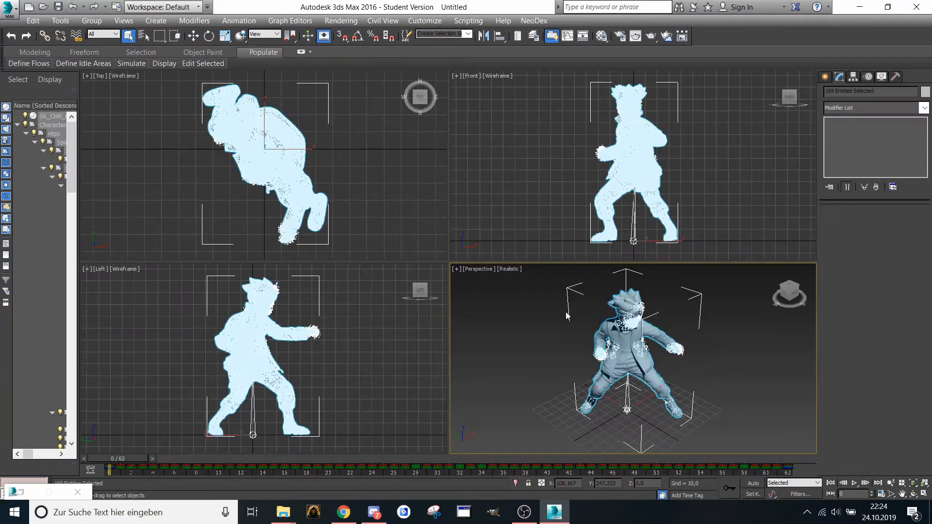
- Frame the imported character in the perspective view and scrub the attack 2 animation through to frame 62
scroll(568, 338, up, 3)
scroll(569, 372, down, 3)
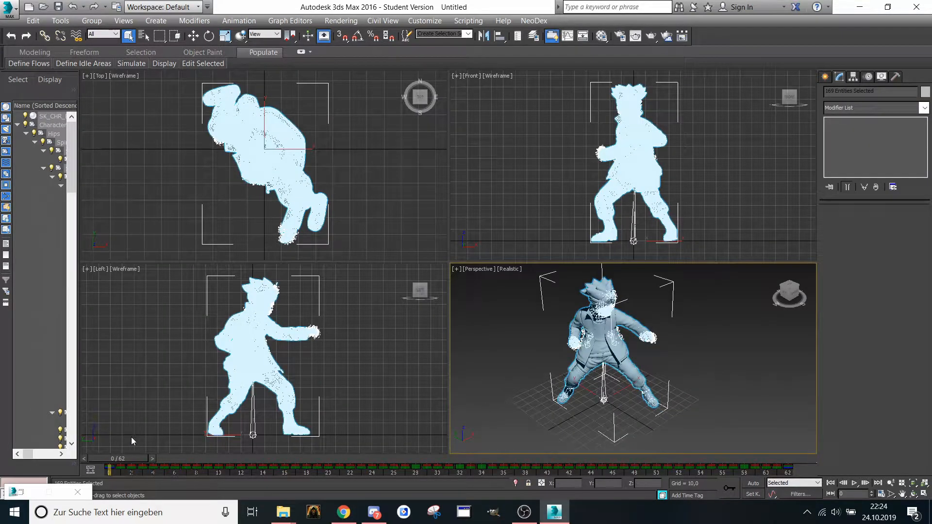
scroll(555, 328, up, 1)
drag(126, 461, 774, 400)
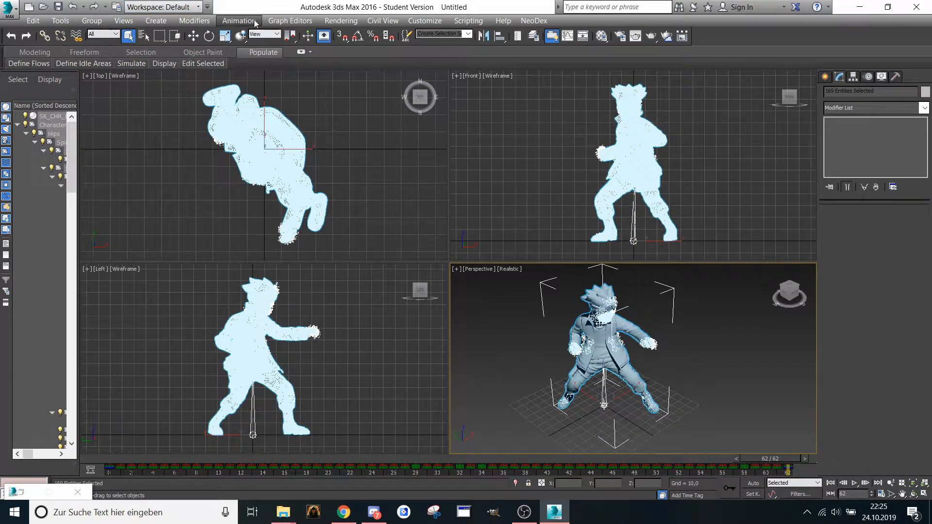
- Save the character's animation as an XML animation file named Attack 2 in Downloads\boruto\boruto\animationen, limited to the segment from frame 0 to 62
click(237, 21)
click(257, 46)
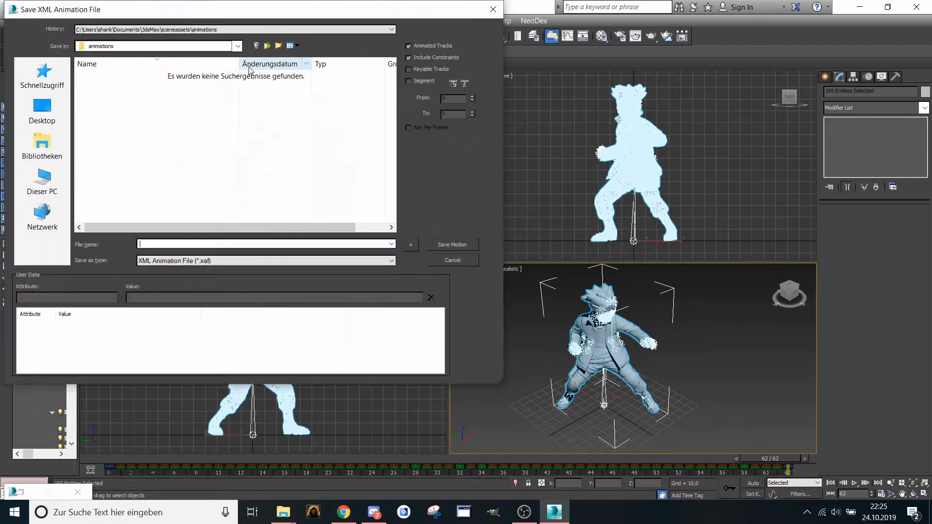
click(151, 46)
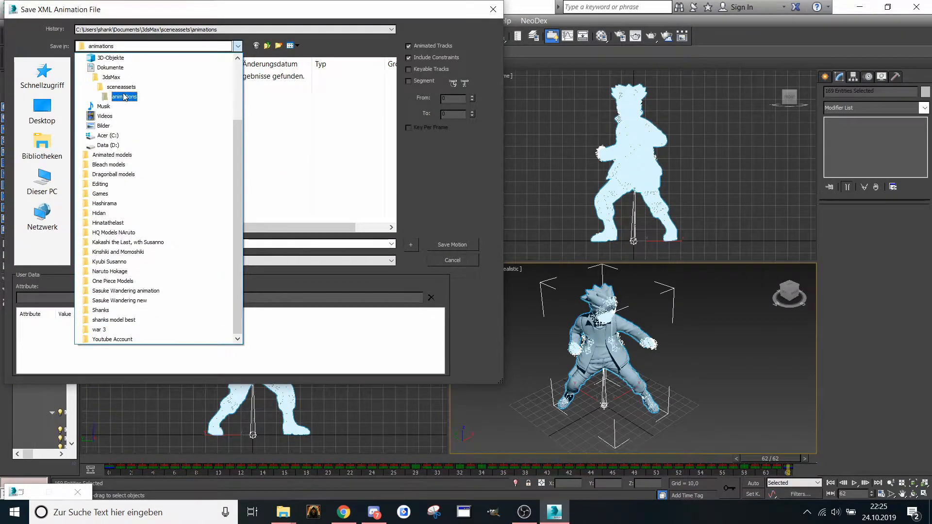
scroll(125, 92, up, 3)
click(108, 116)
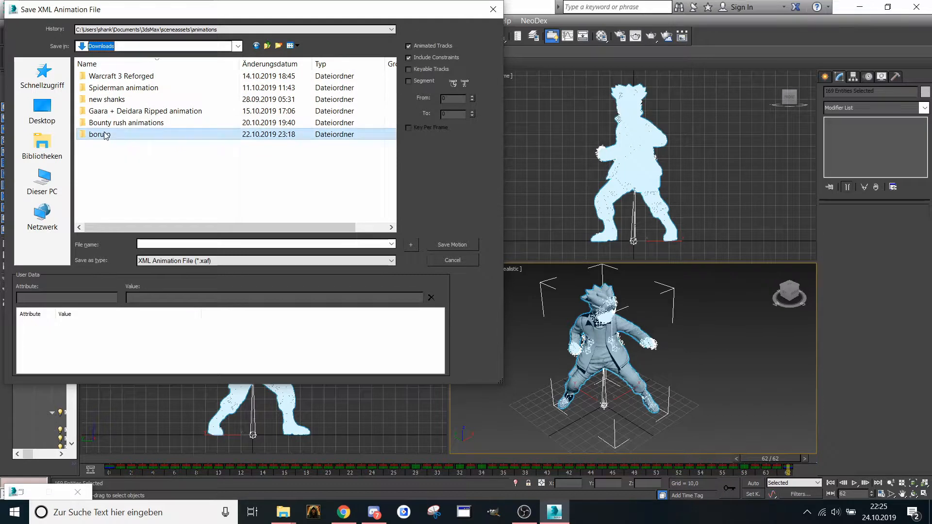
double_click(102, 134)
double_click(107, 76)
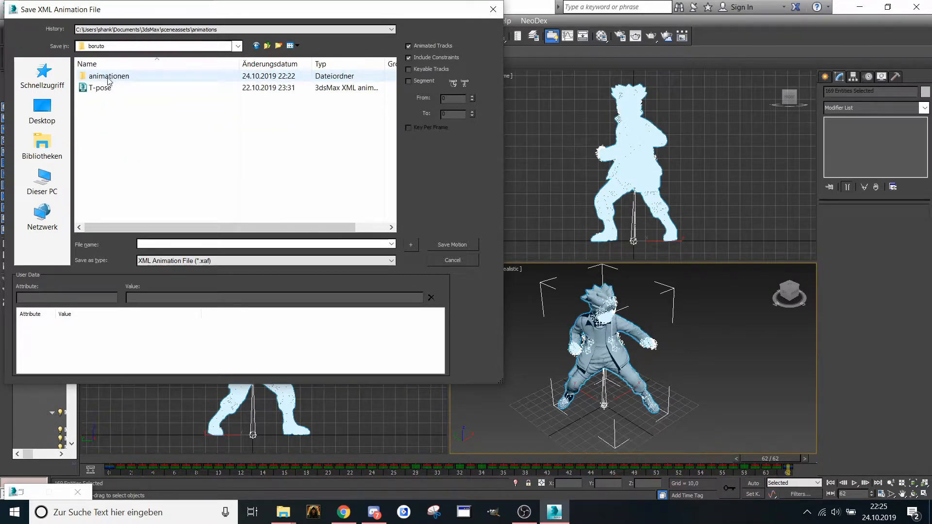
double_click(110, 76)
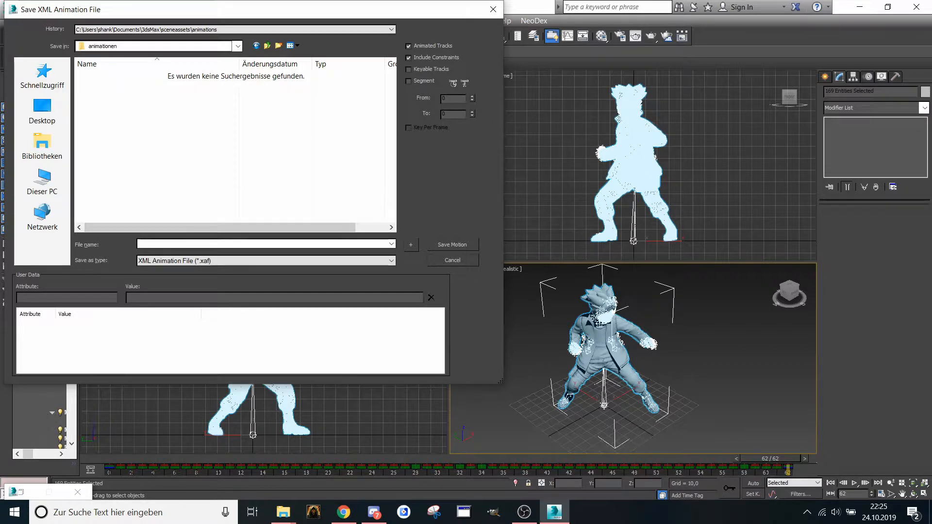
text(Attack 2)
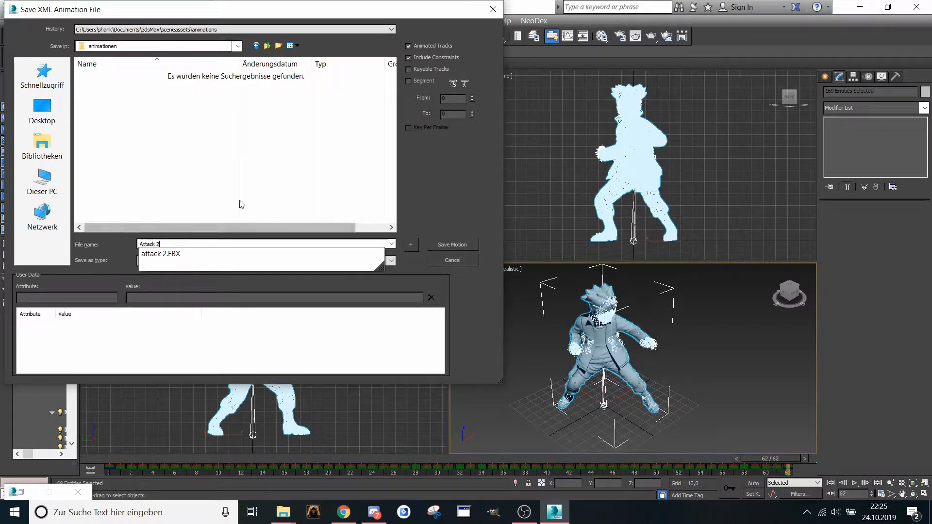
click(408, 81)
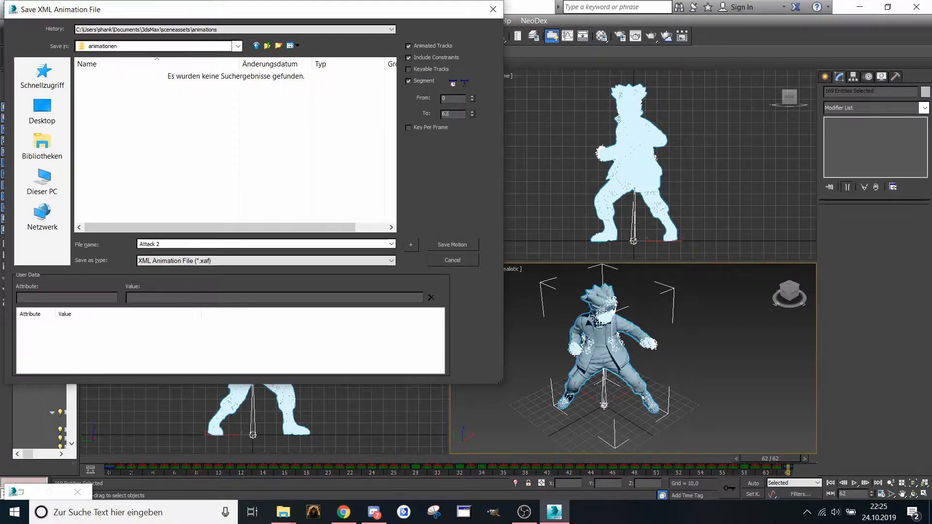
click(451, 245)
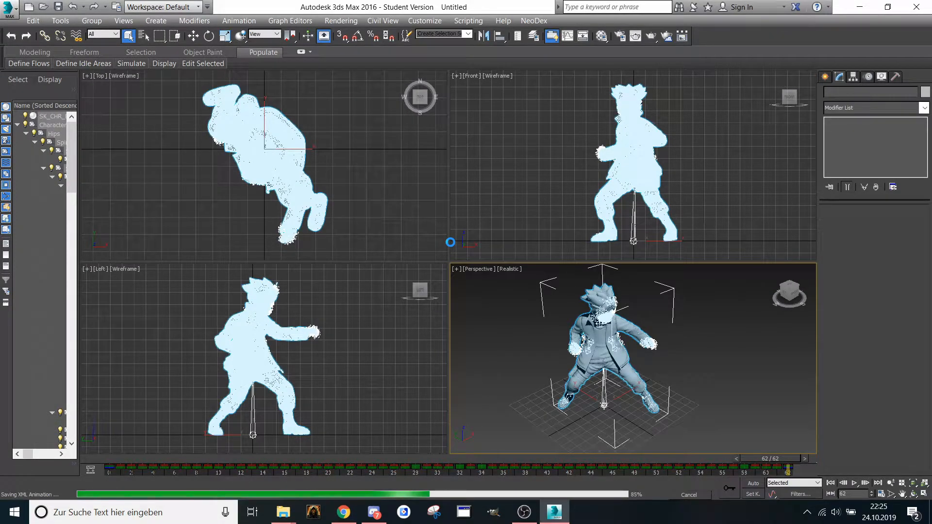
- Reset the scene without saving the attack 2 character
click(9, 9)
click(37, 64)
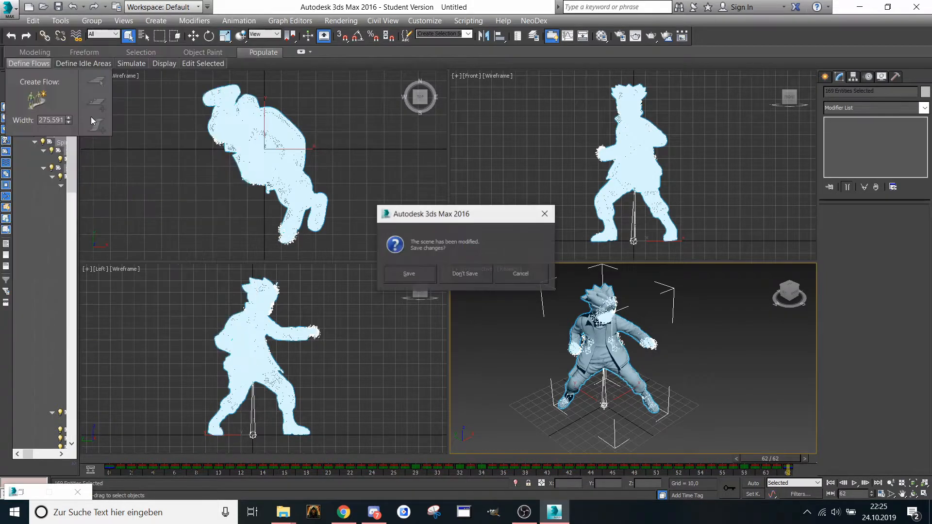
click(467, 270)
click(428, 272)
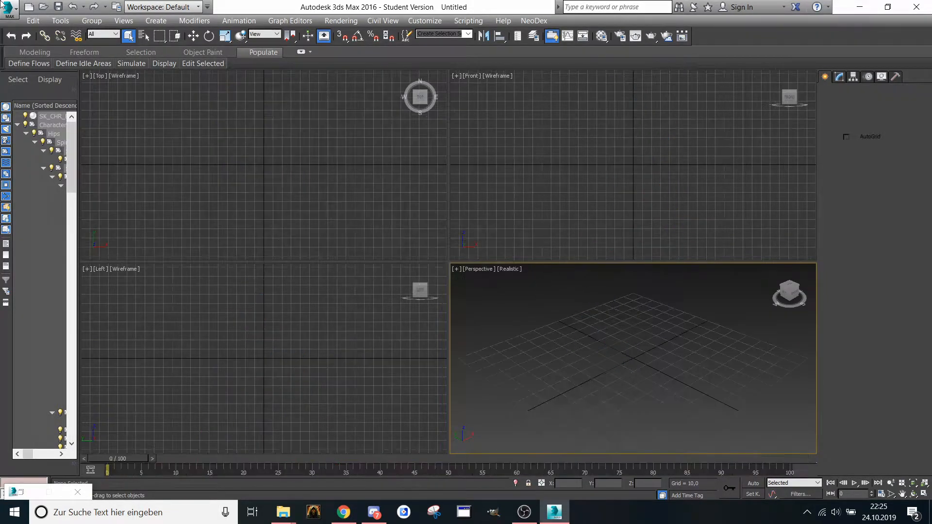
- Import Attack start.FBX from the animationen folder with the existing FBX import options
click(9, 9)
click(46, 177)
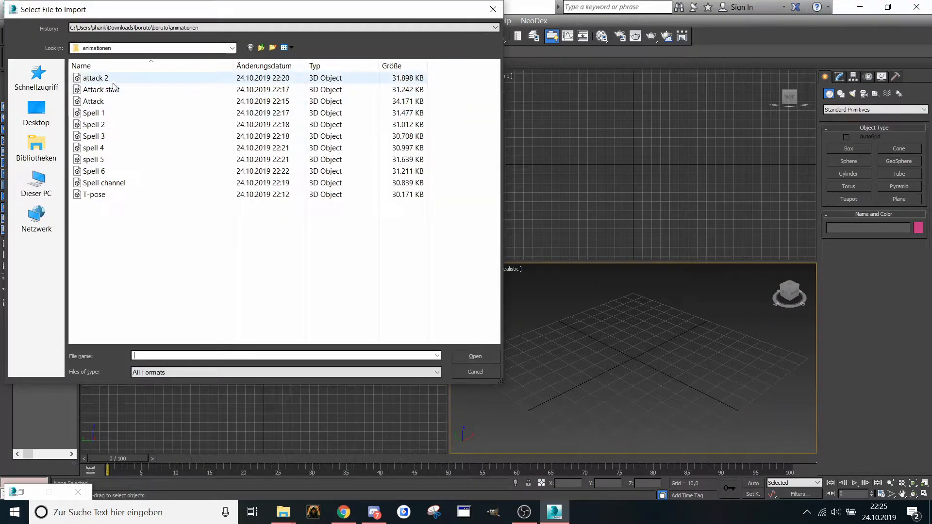
double_click(113, 89)
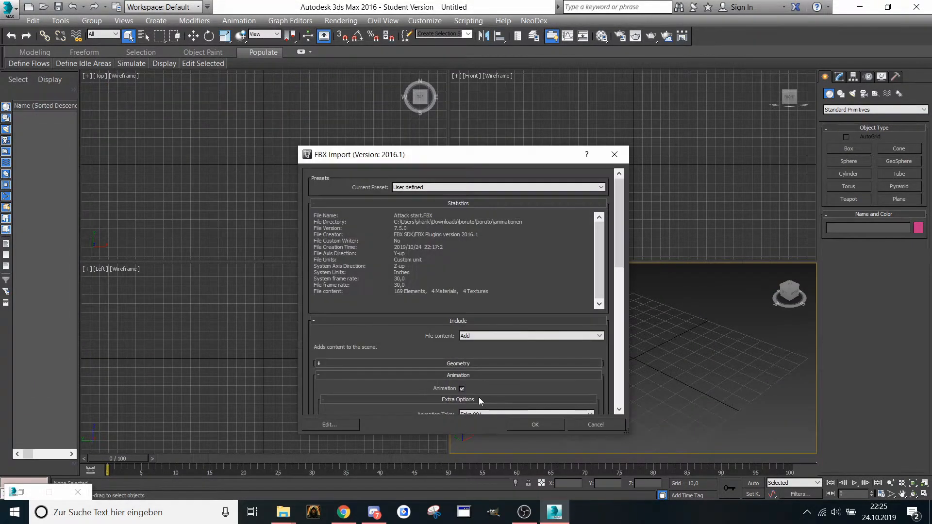
click(539, 423)
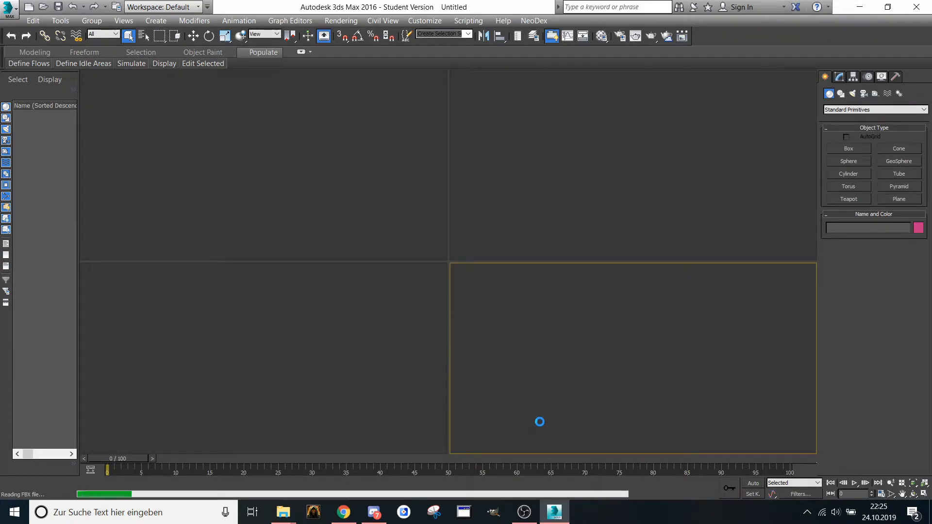
- Save the imported animation as an XML animation file named Attack 1 in the animationen folder, with the segment ending at frame 30
click(5, 6)
click(239, 20)
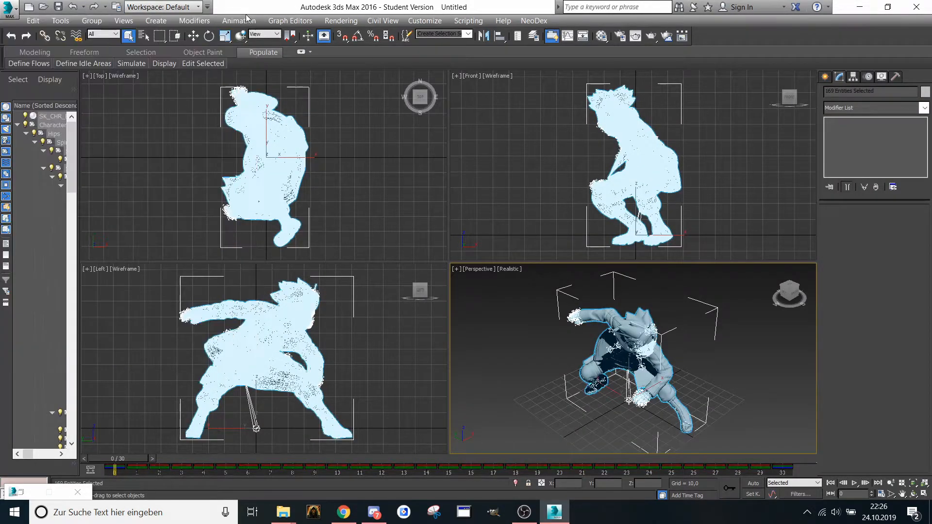
click(239, 20)
click(244, 47)
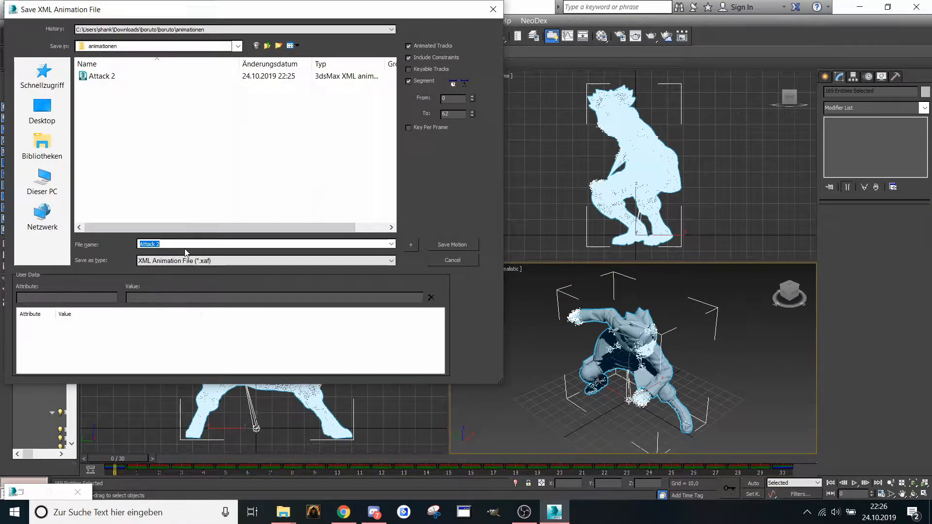
text(Attack 1)
text(30)
click(448, 246)
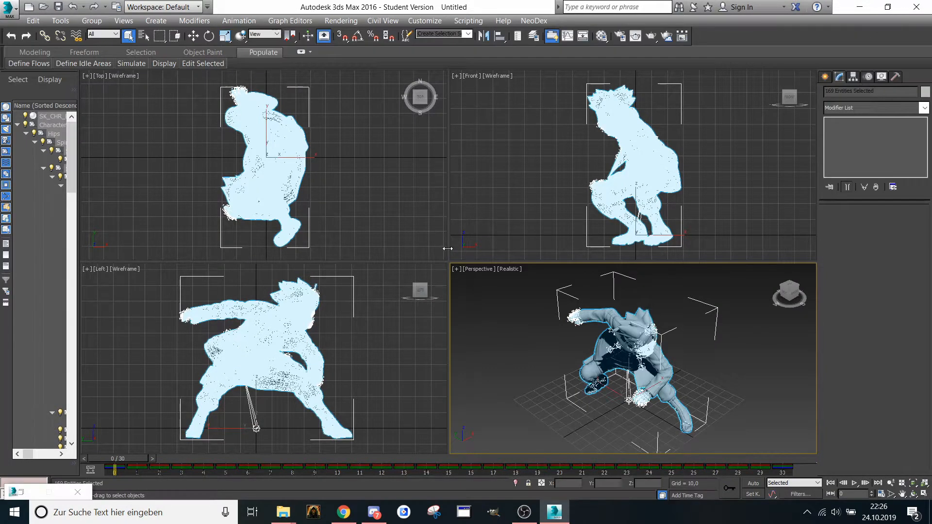
- Start a new empty scene, discarding the Attack start character without saving
click(8, 7)
click(22, 39)
click(465, 274)
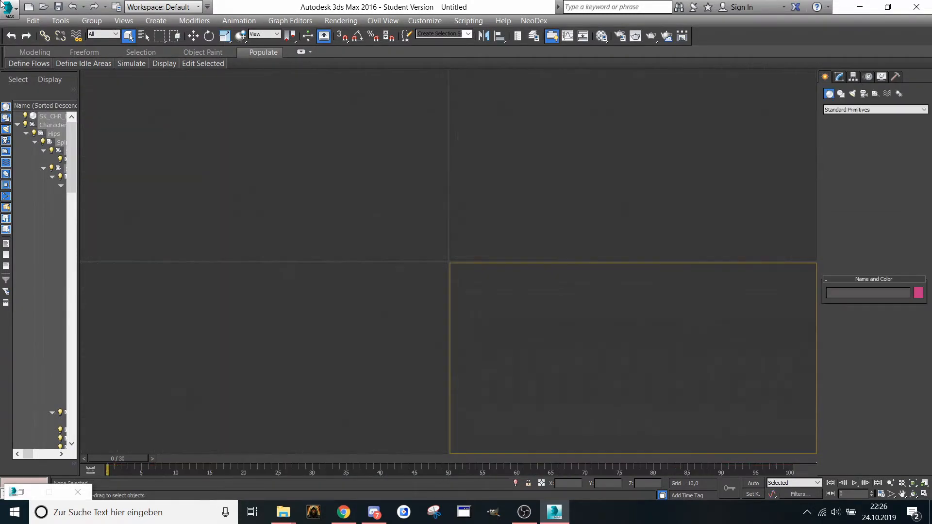
- Import the Attack FBX file from the animationen folder with the existing FBX import options
click(9, 8)
click(51, 176)
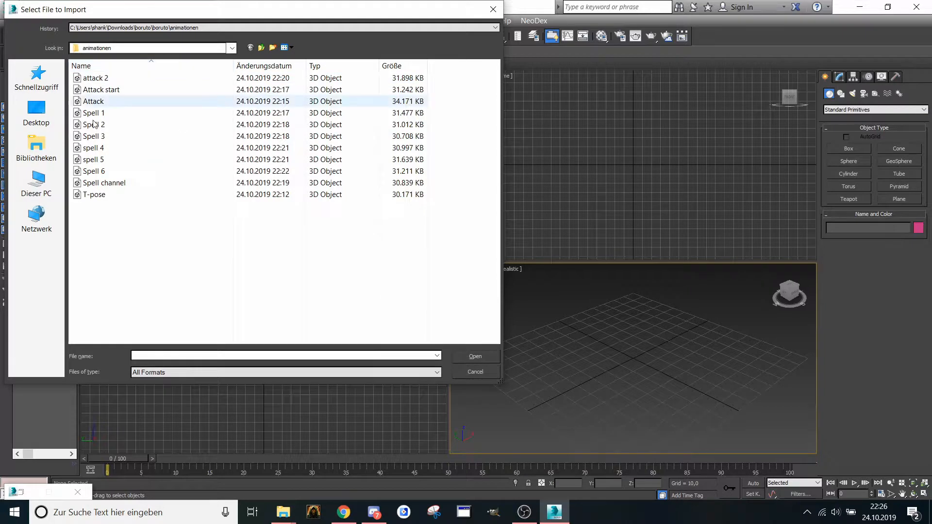
double_click(104, 101)
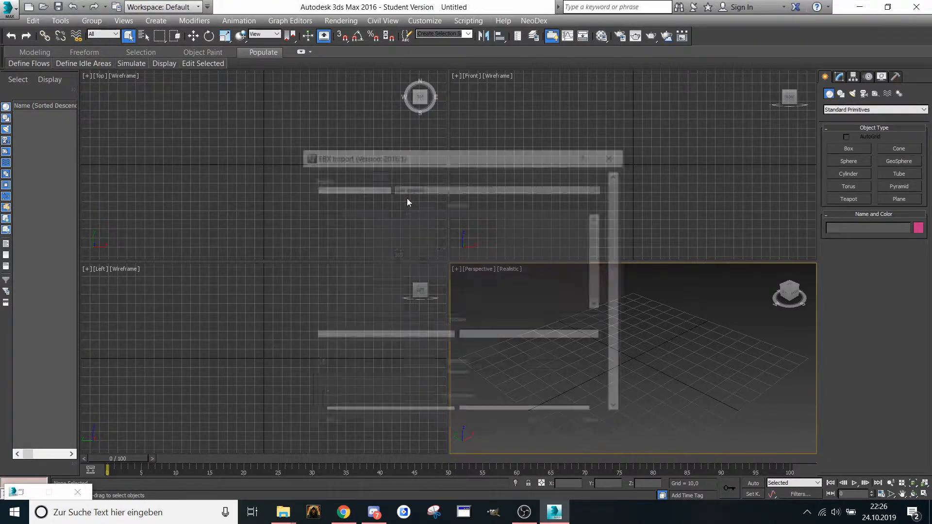
scroll(617, 279, down, 3)
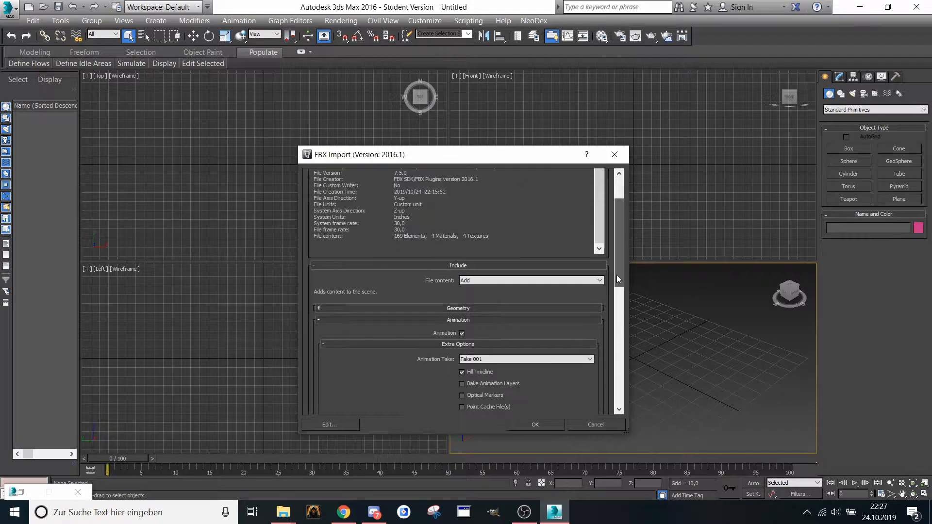
click(528, 426)
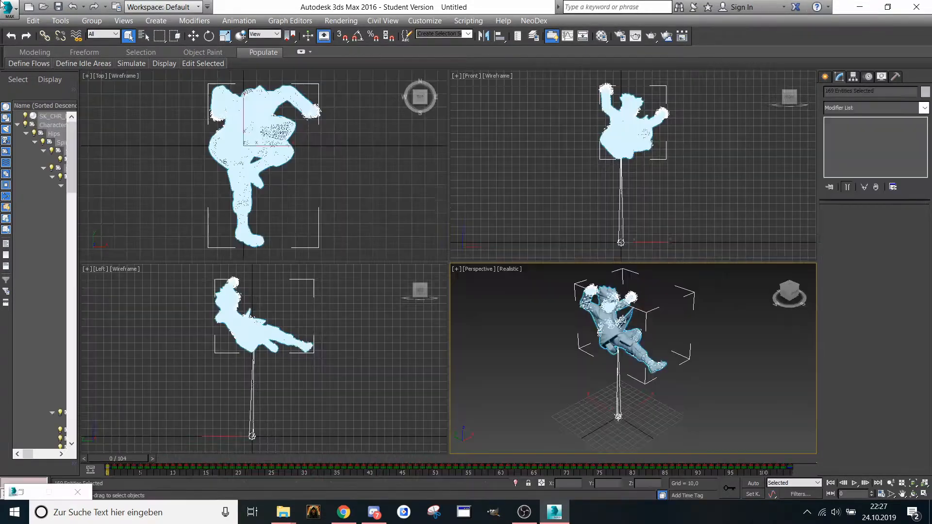
- Reposition the perspective view on the imported character and scrub the Attack animation through to frame 104
middle_drag(674, 389, 631, 386)
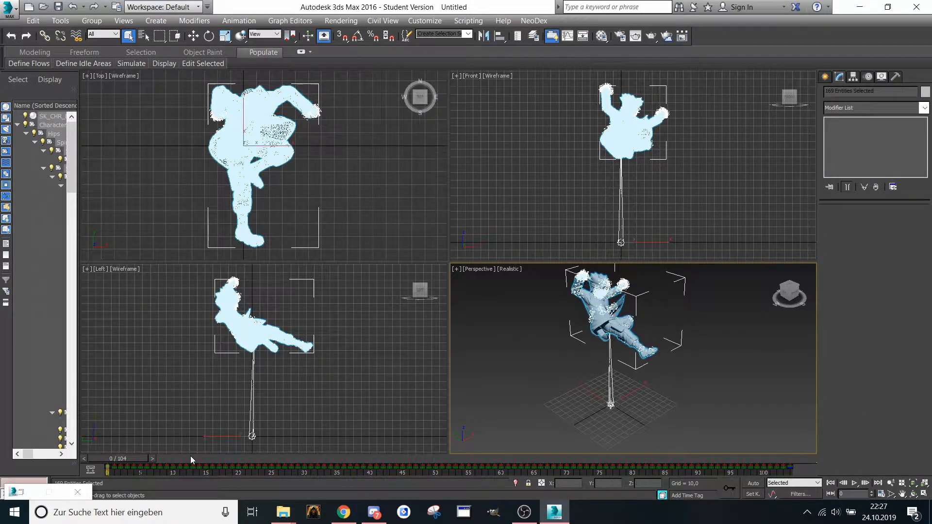
drag(139, 461, 795, 486)
click(5, 7)
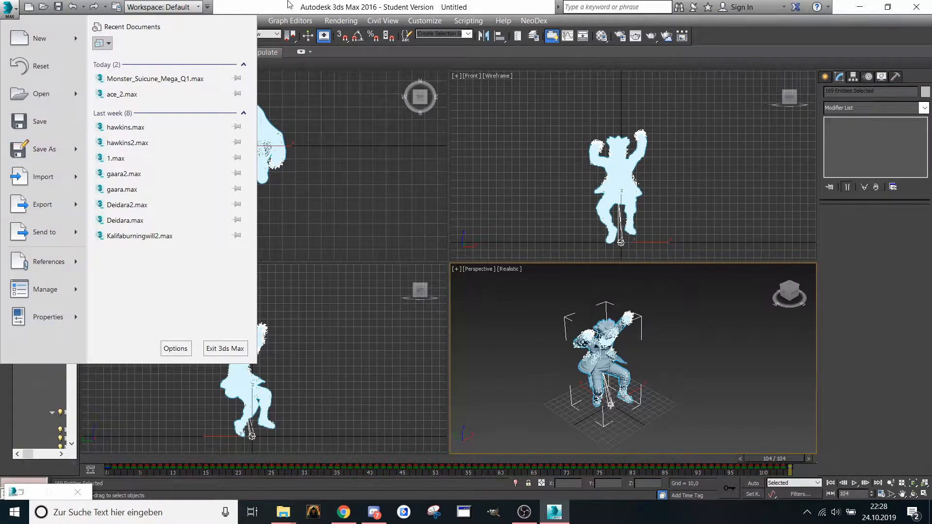
- Save the imported animation as an XML animation file named Attack 1 in the animationen folder, with the segment ending at frame 104
click(266, 21)
click(238, 21)
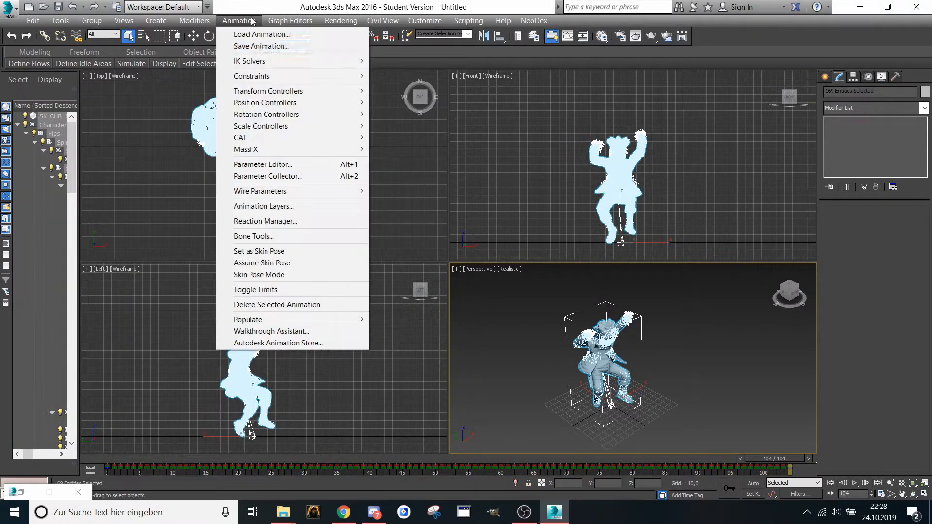
click(260, 45)
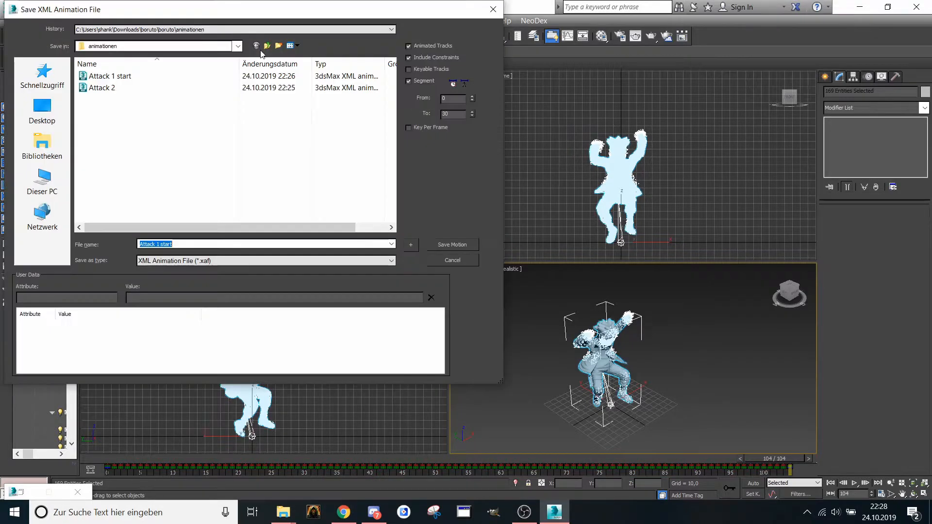
text(Att)
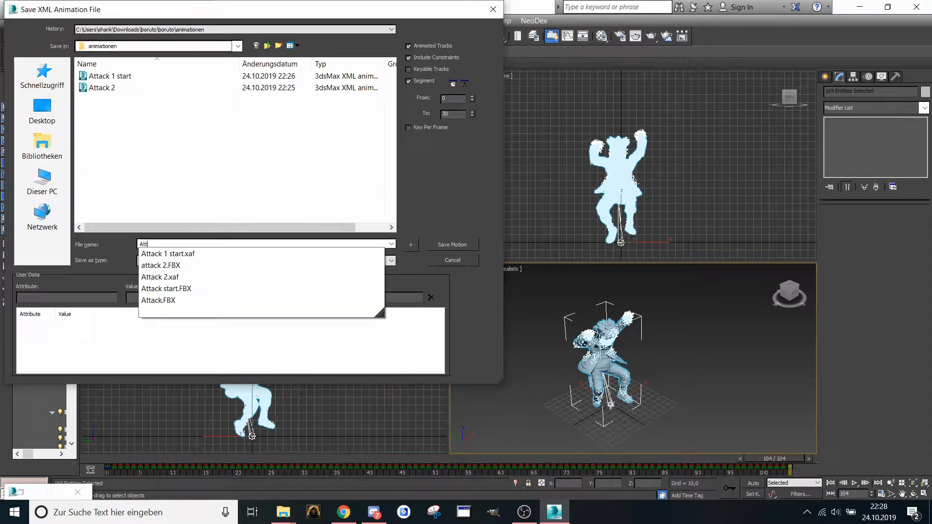
text(ack 1)
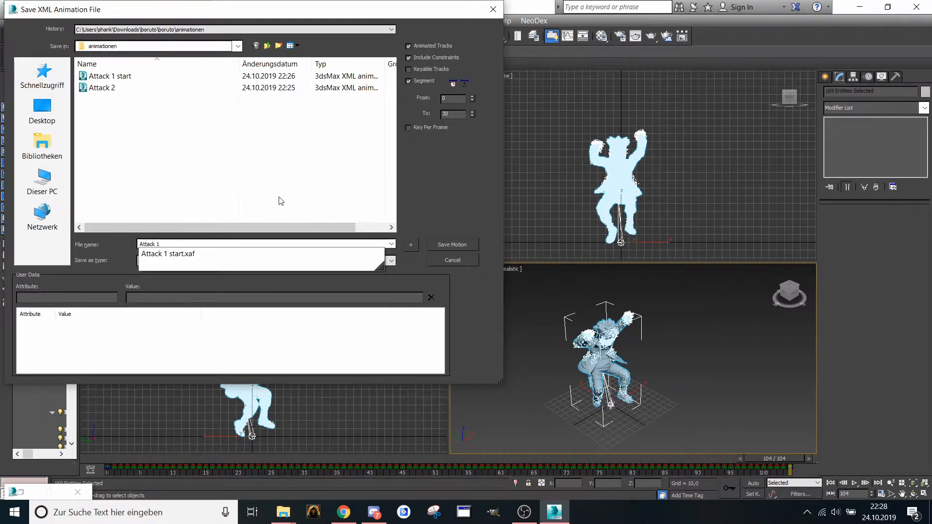
double_click(445, 114)
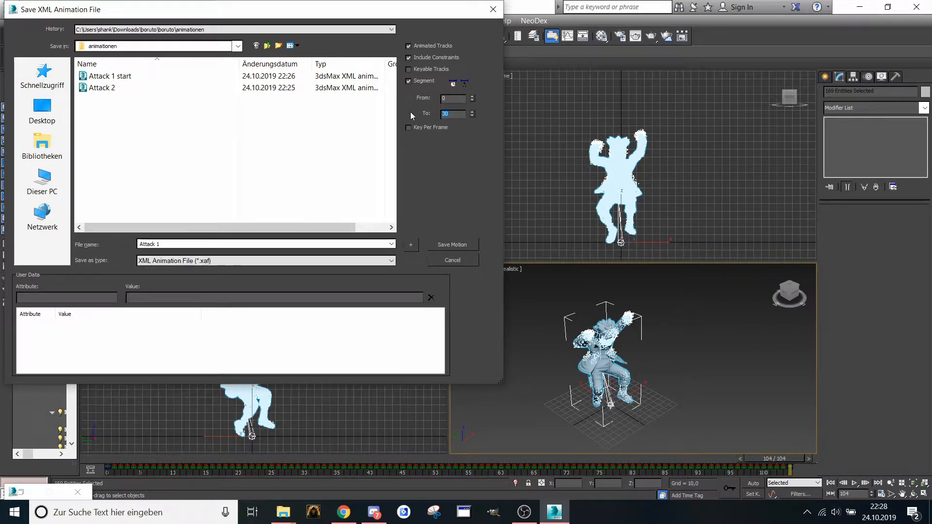
text(104)
click(459, 246)
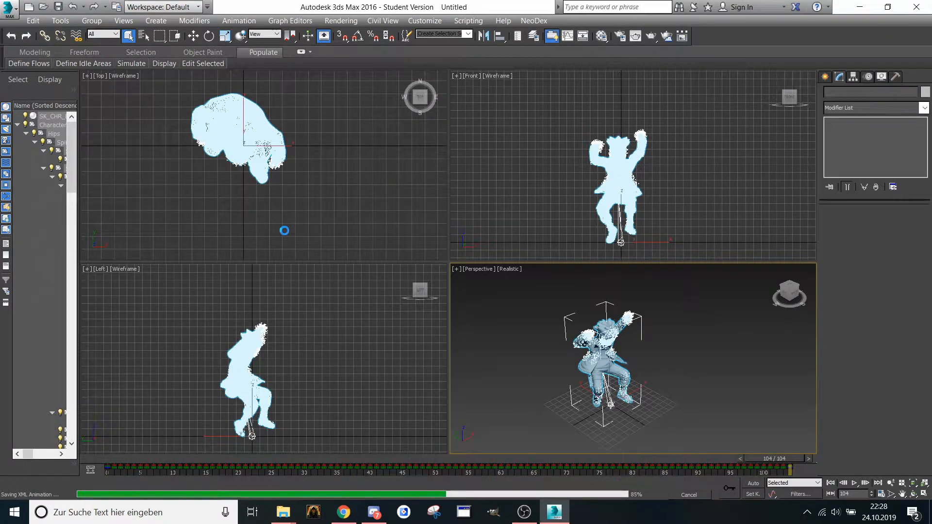
- Reset to an empty scene, discarding the imported Attack character without saving
click(8, 8)
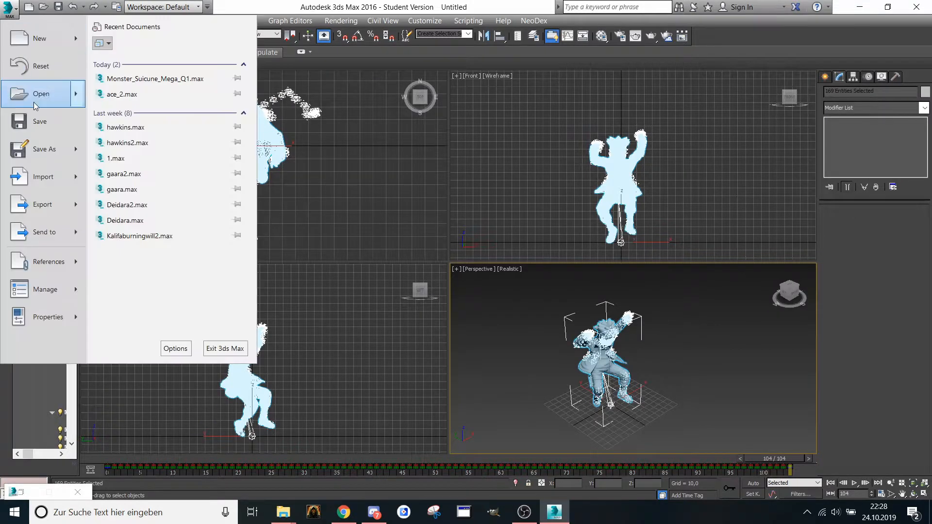
click(46, 88)
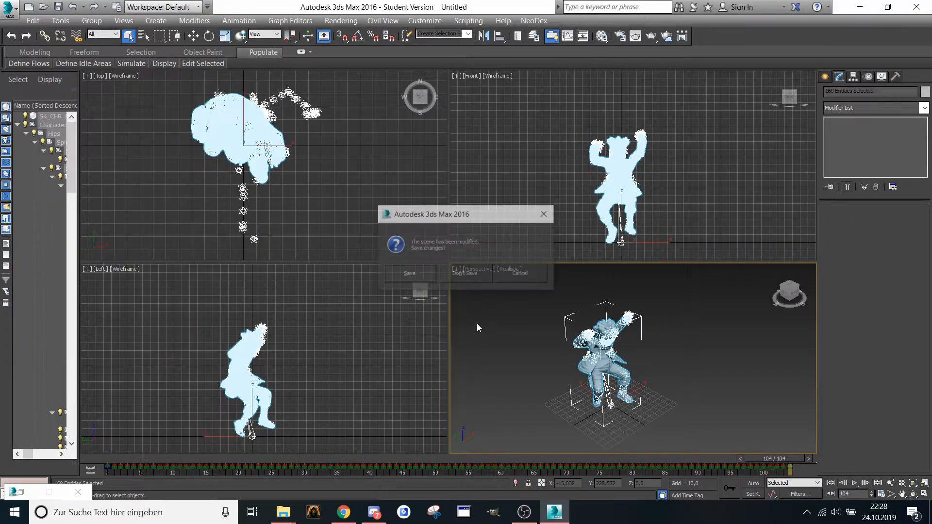
click(449, 276)
click(423, 272)
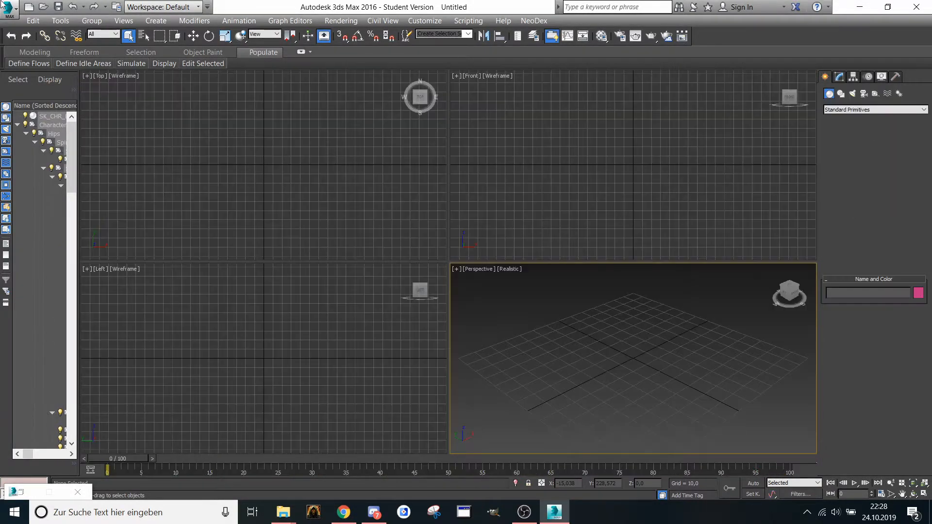
- Import the Spell 1 FBX file from the animationen folder with the existing FBX import options
click(9, 8)
click(43, 168)
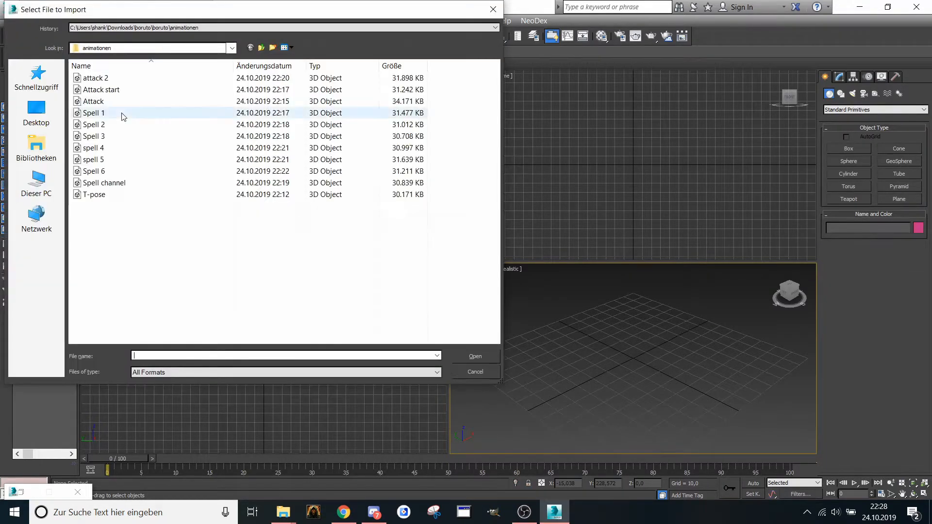
click(107, 113)
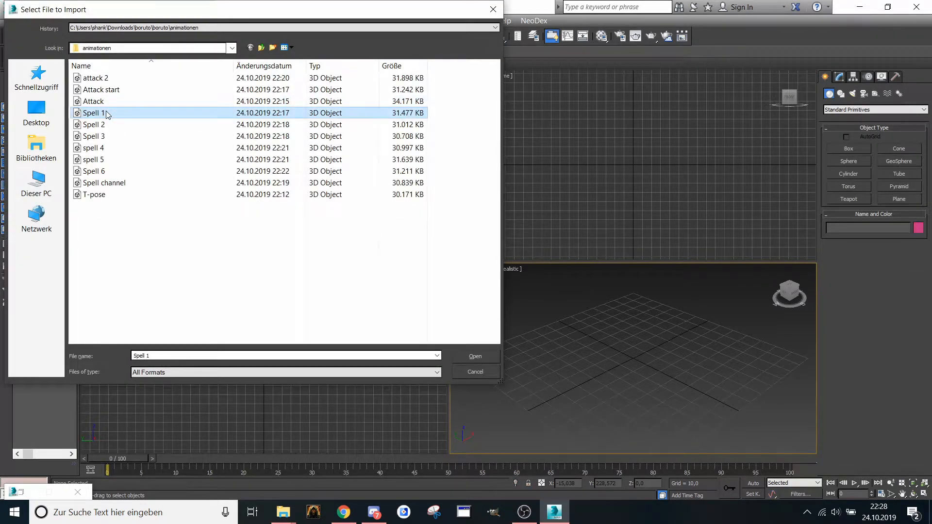
double_click(131, 113)
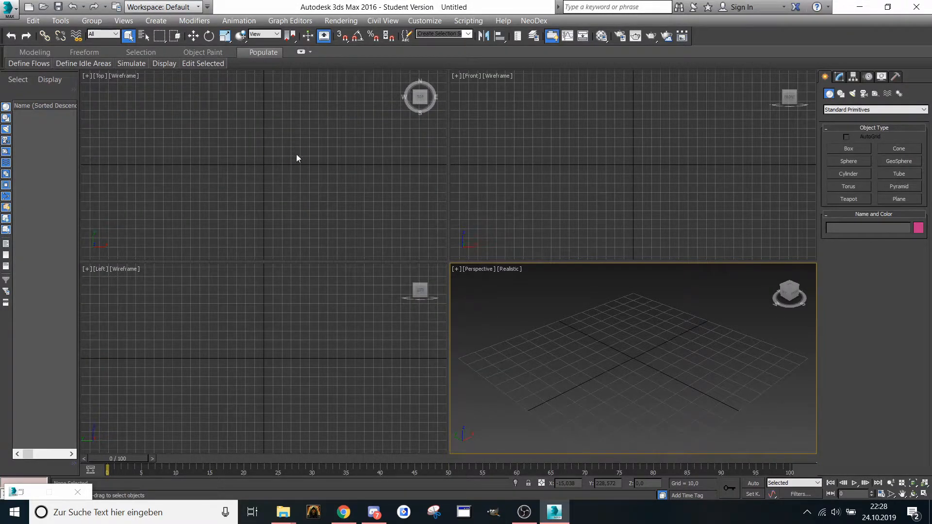
drag(619, 240, 627, 301)
click(531, 424)
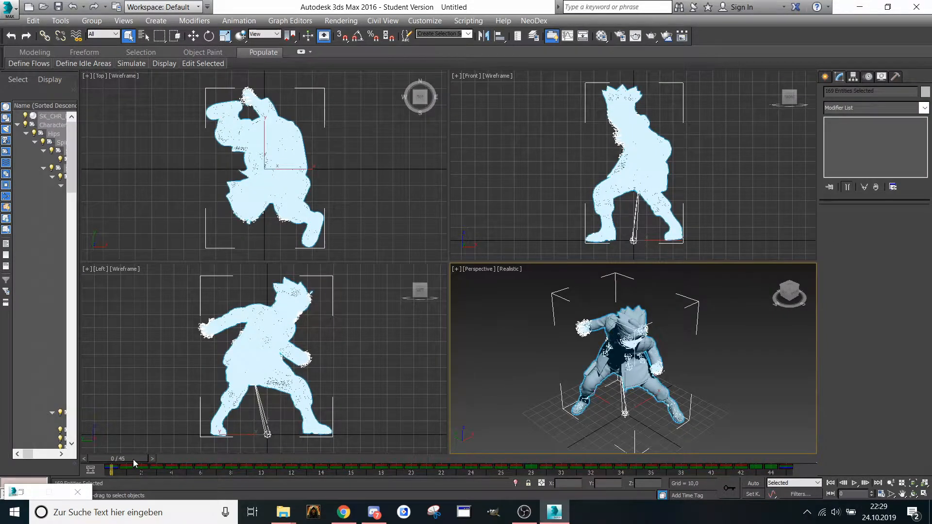
- Scrub the animation through to frame 45 and save it as an XML animation file named Spell 1, with the segment ending at frame 45
drag(132, 459, 781, 461)
click(239, 20)
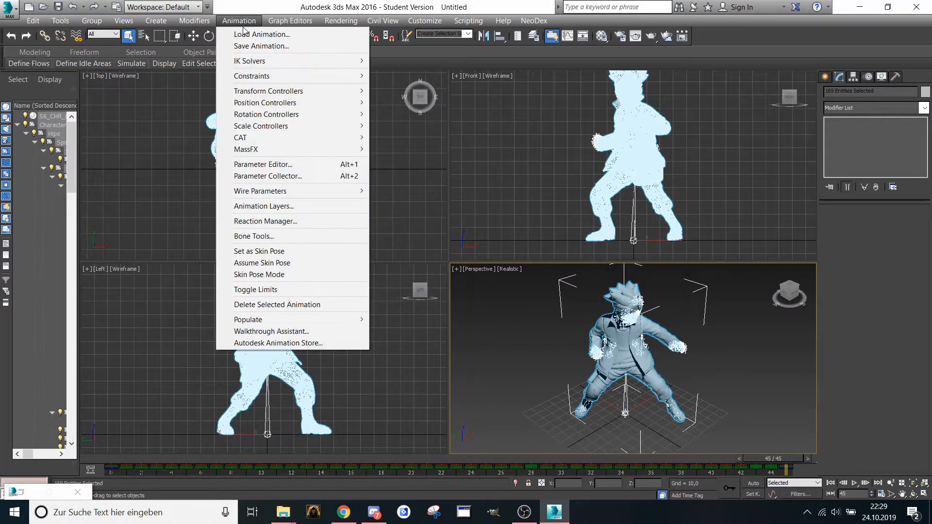
click(239, 21)
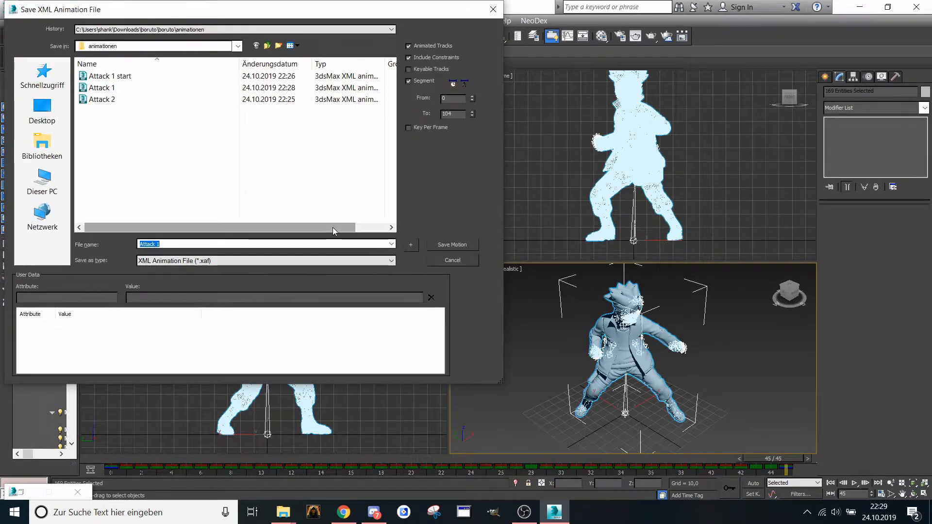
text(Spell 1)
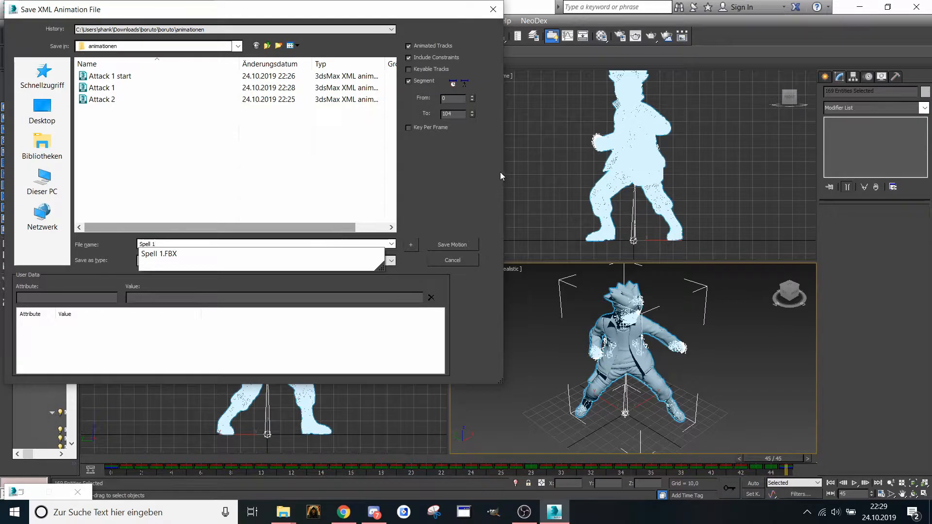
click(451, 116)
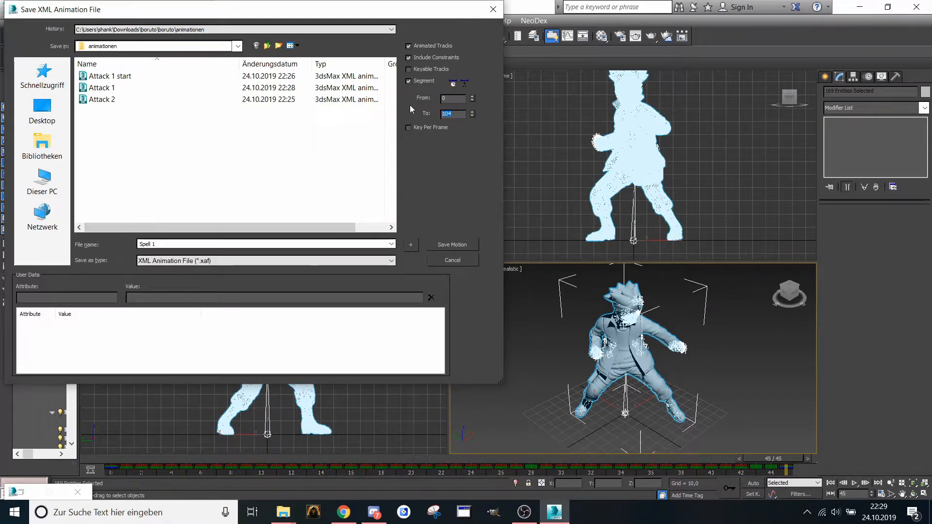
text(45)
click(445, 244)
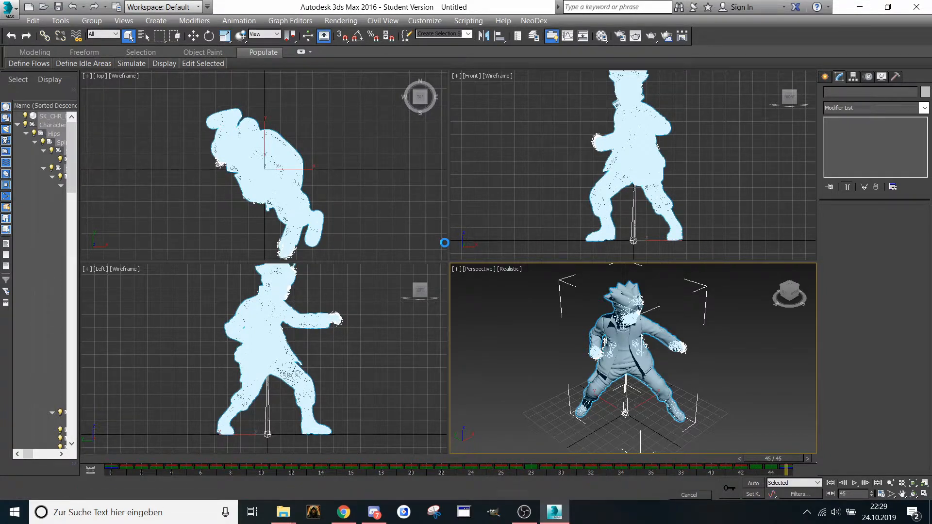
- Reset to an empty scene, discarding the imported Spell 1 character without saving
click(9, 9)
click(47, 73)
click(465, 274)
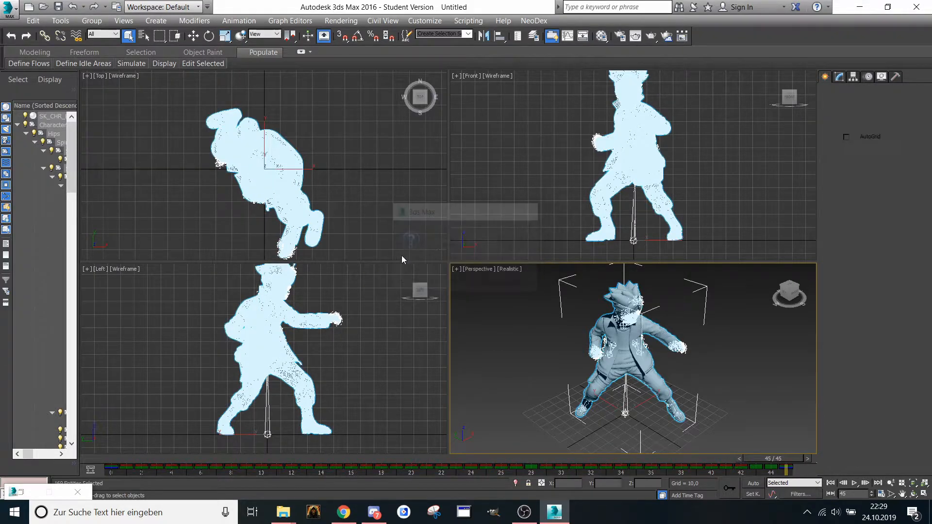
click(401, 256)
- Import the Spell 2 FBX file from the animationen folder with the existing FBX import options
click(8, 9)
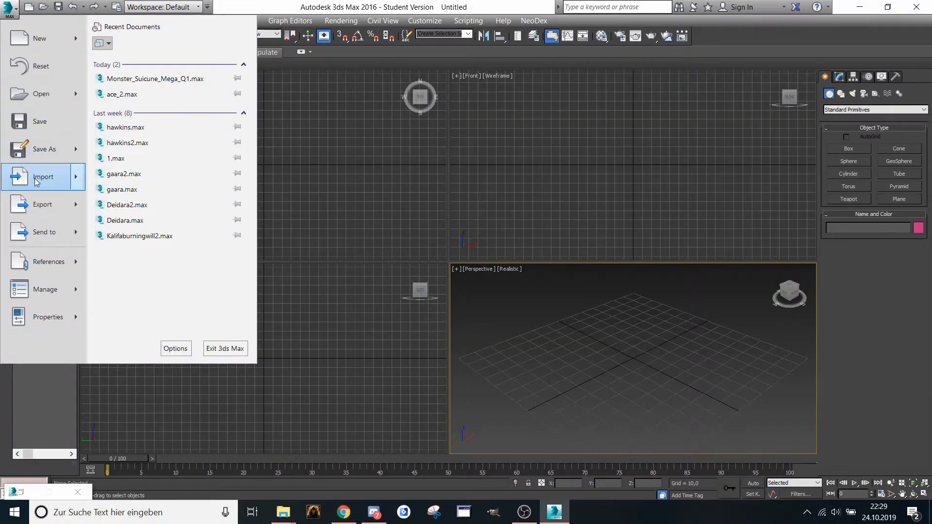
click(38, 177)
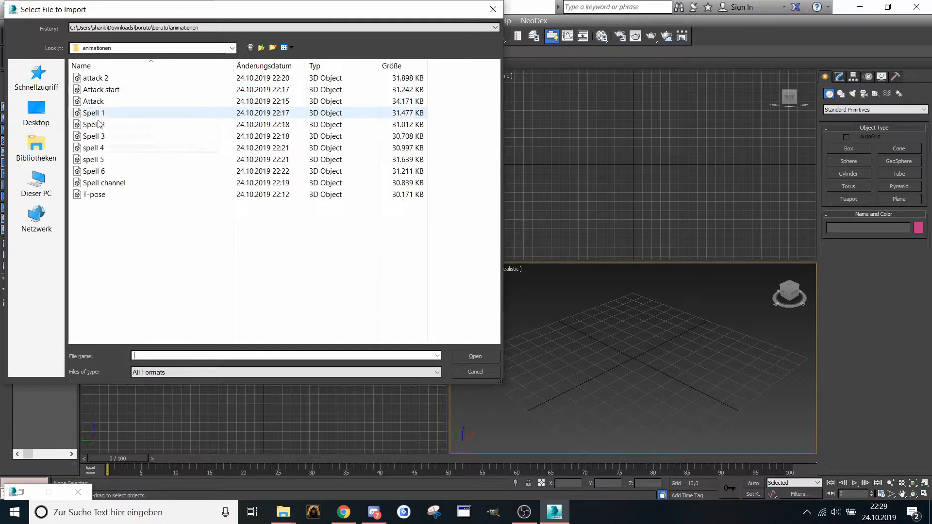
click(105, 127)
double_click(105, 125)
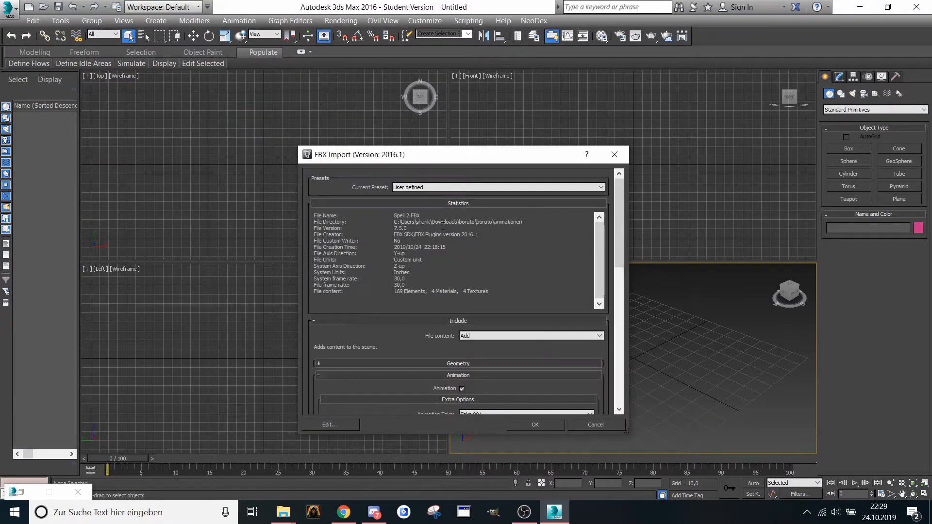
scroll(619, 248, down, 5)
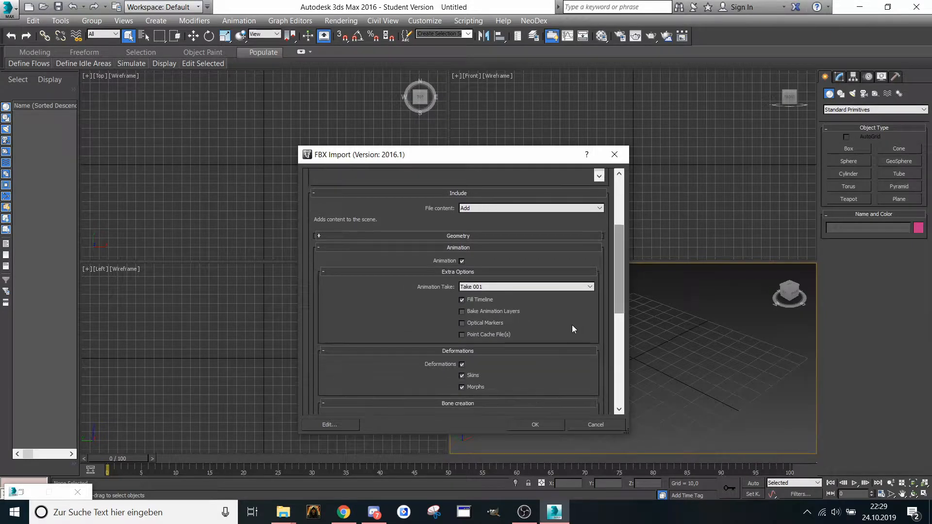
click(534, 425)
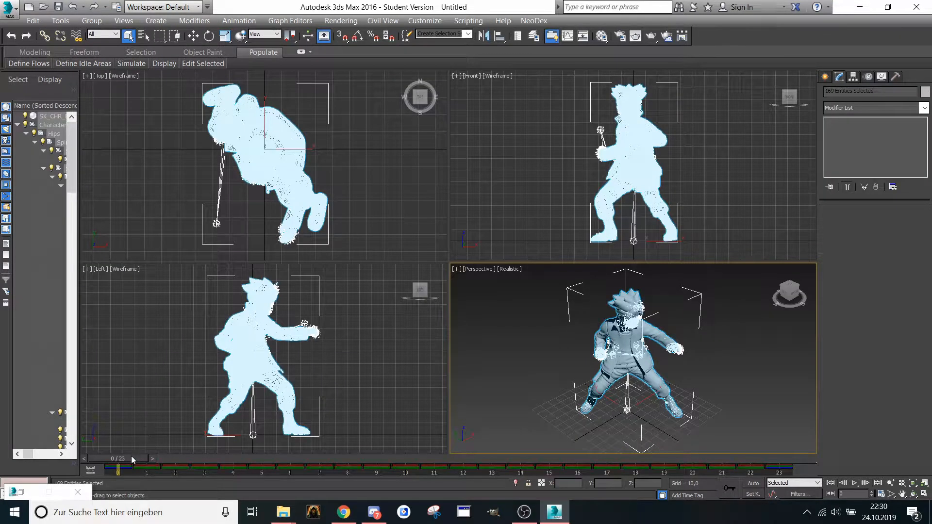
- Scrub the animation through to frame 23 and save it as an XML animation file named Spell 2, with the segment ending at frame 23
drag(132, 456, 798, 498)
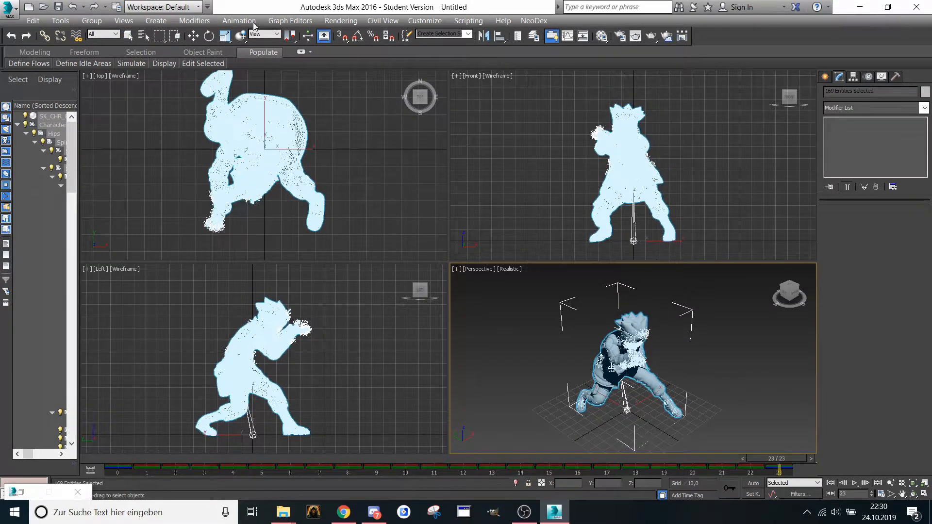
click(249, 21)
click(260, 48)
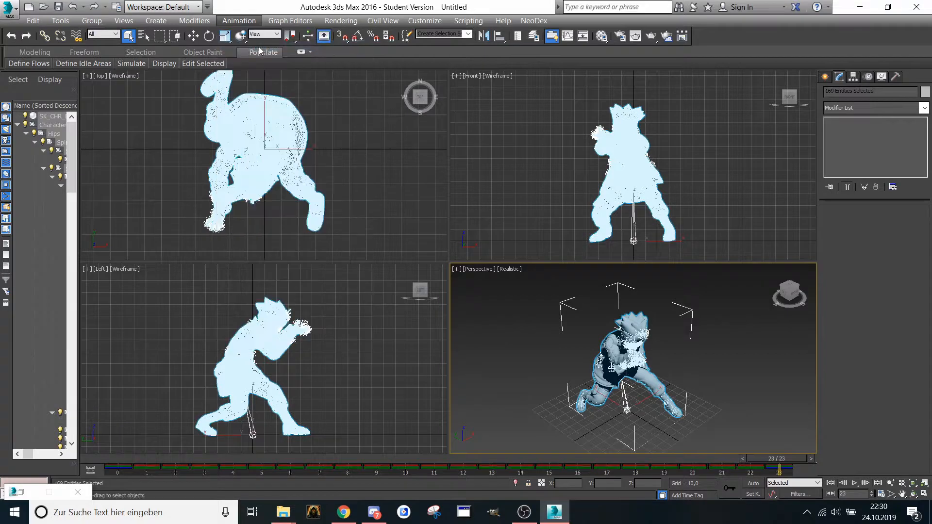
text(s)
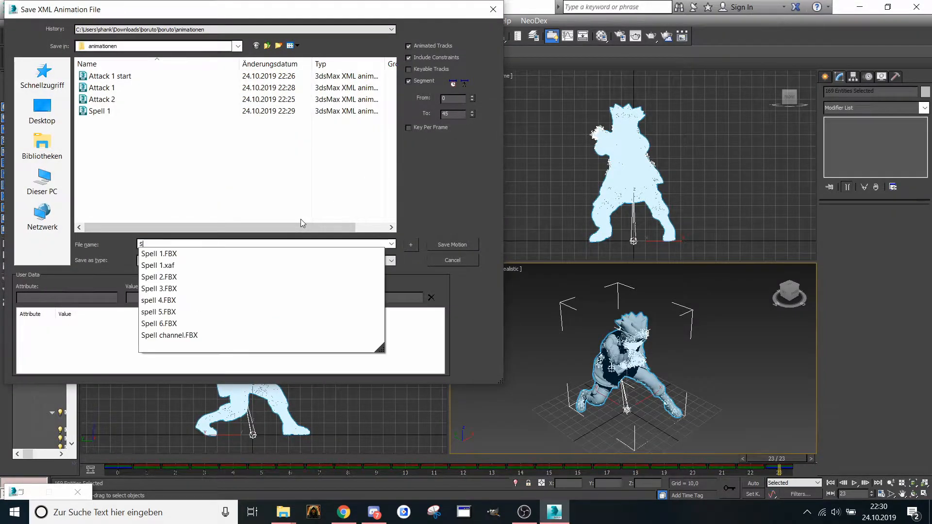
text(pell 2)
click(454, 116)
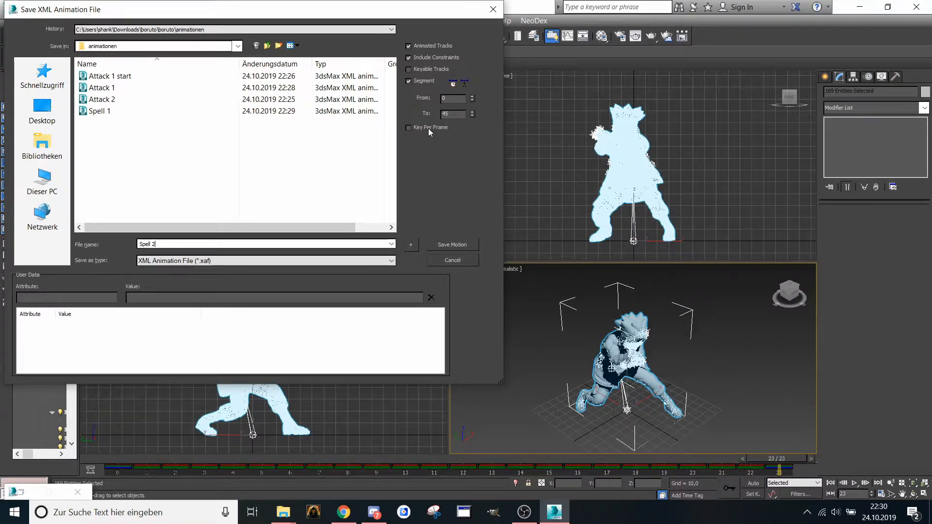
double_click(456, 111)
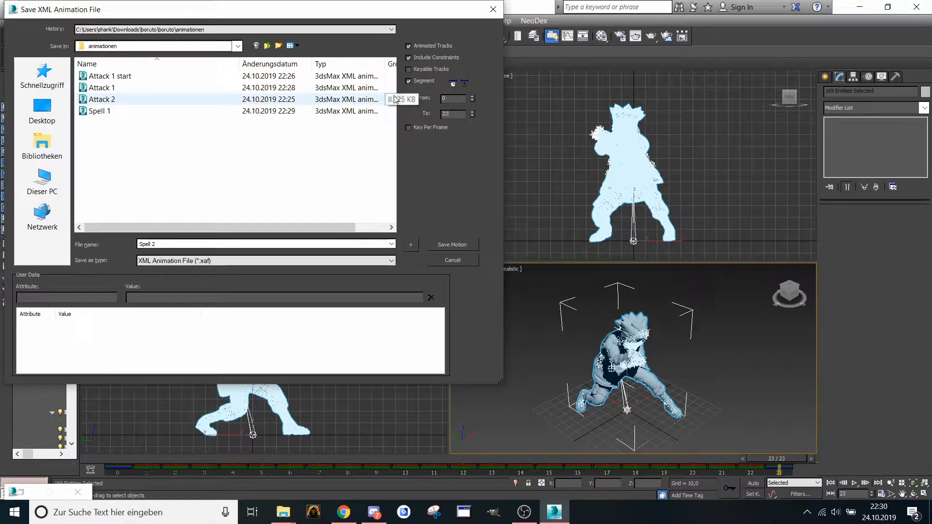
click(442, 244)
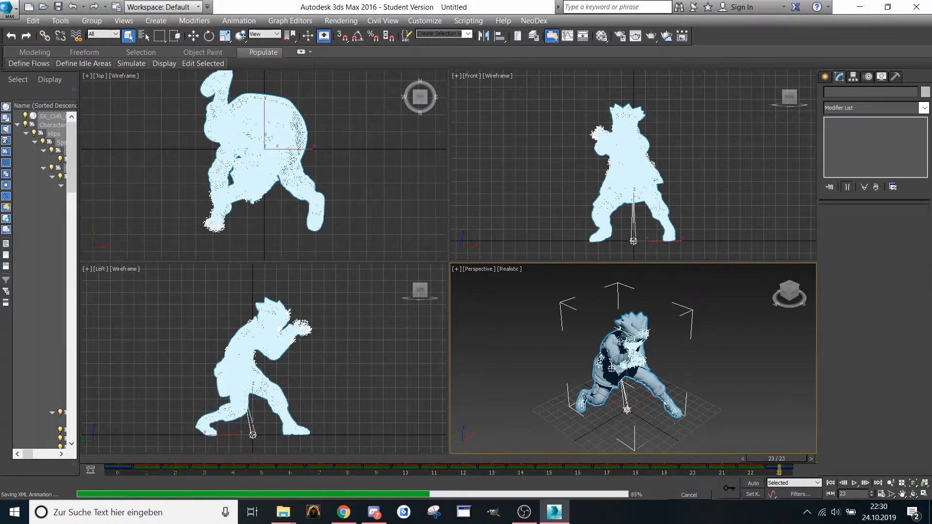
- Reset to an empty scene, discarding the imported Spell 2 character without saving
click(9, 9)
click(237, 347)
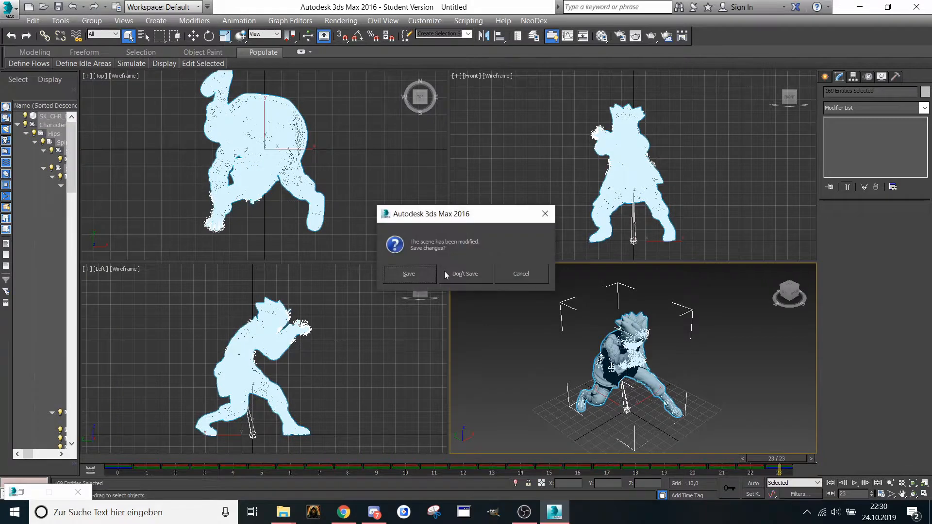
click(458, 272)
- Import the Spell 3 FBX file from the animationen folder with the existing FBX import options
click(9, 9)
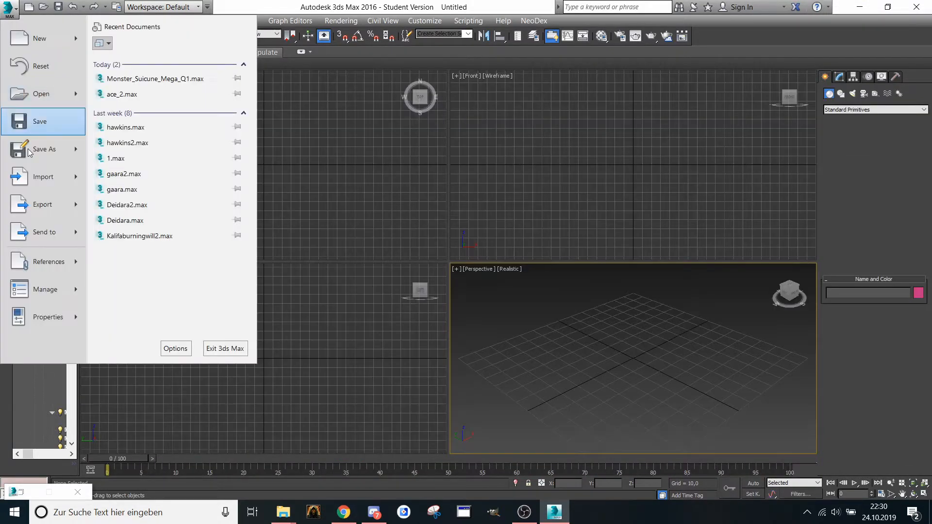
click(41, 183)
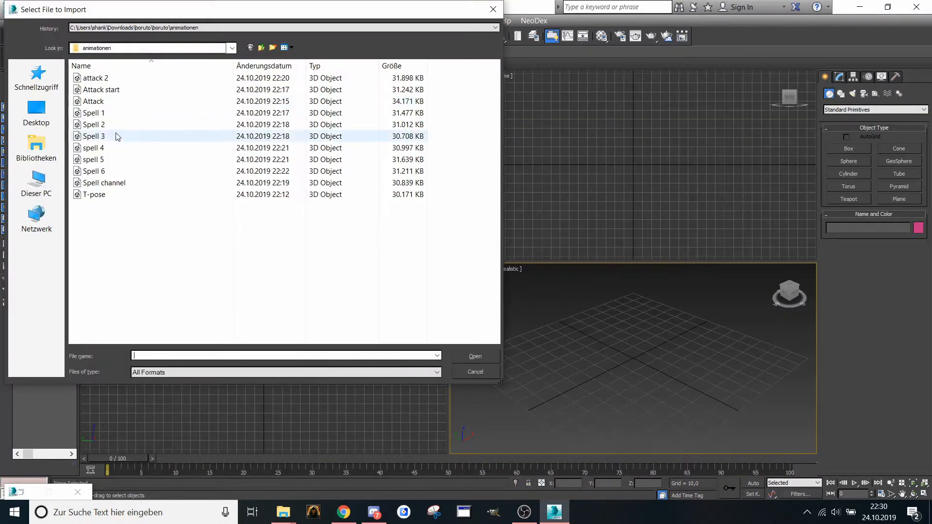
click(106, 138)
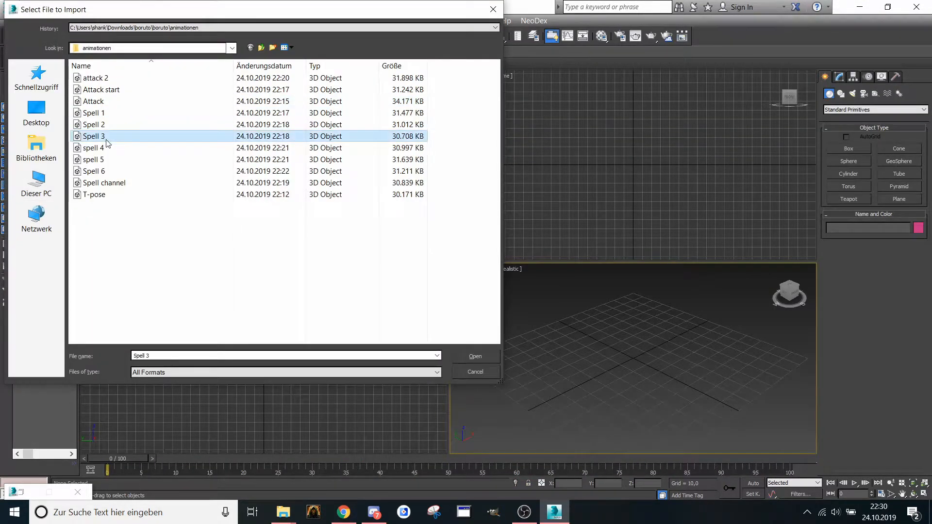
double_click(106, 138)
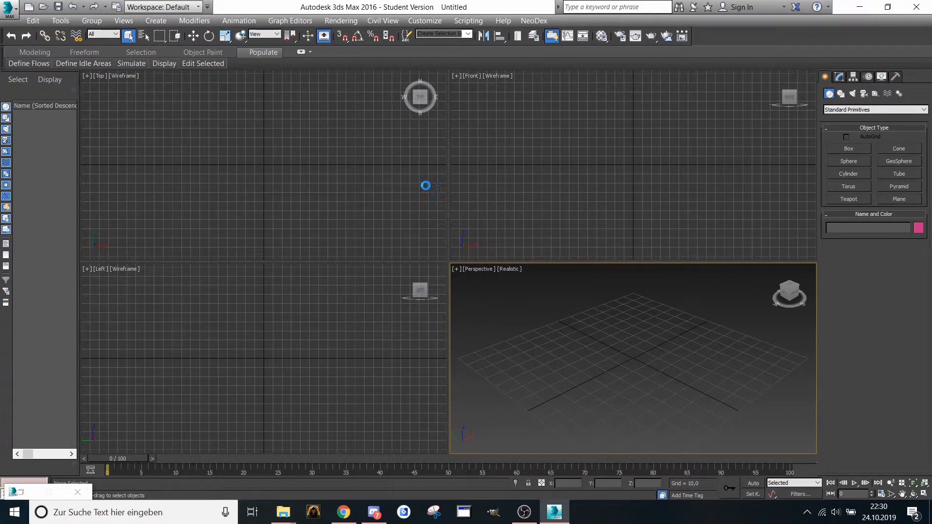
click(542, 424)
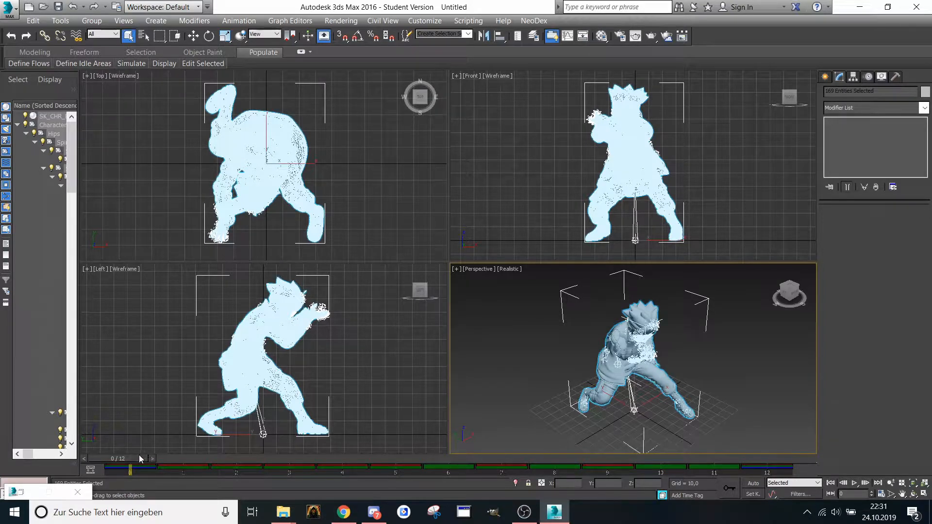
- Scrub the animation through to frame 12 and save it as an XML animation file named Spell 3, with the segment ending at frame 12
drag(139, 456, 865, 479)
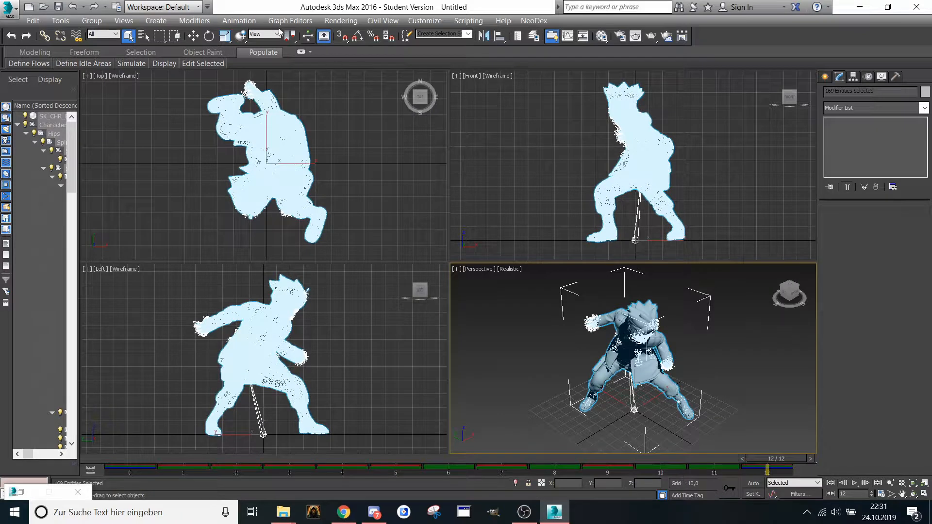
click(238, 20)
click(261, 47)
text(Spell 3)
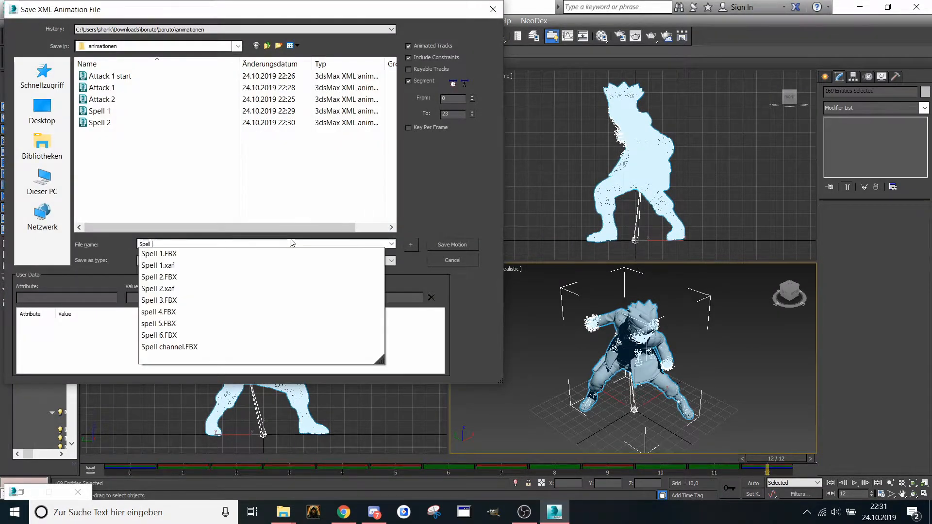
double_click(454, 114)
text(12)
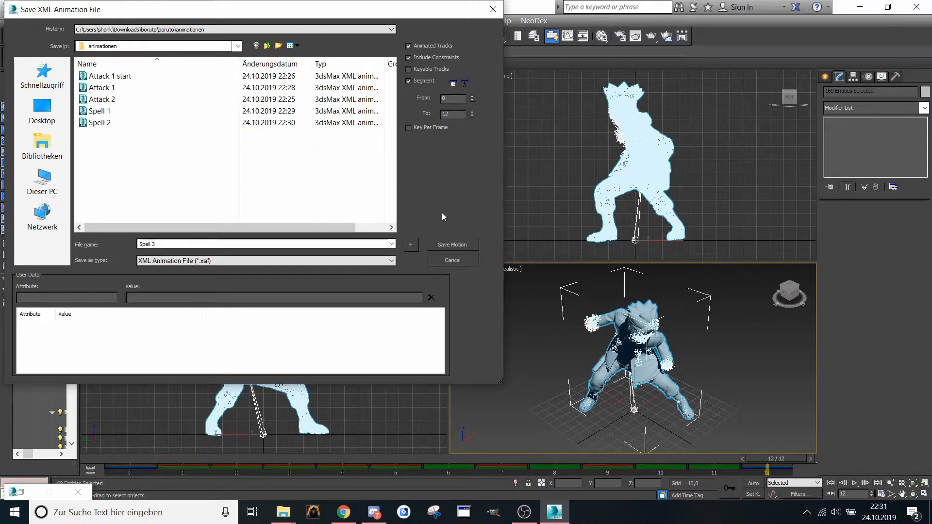
click(449, 241)
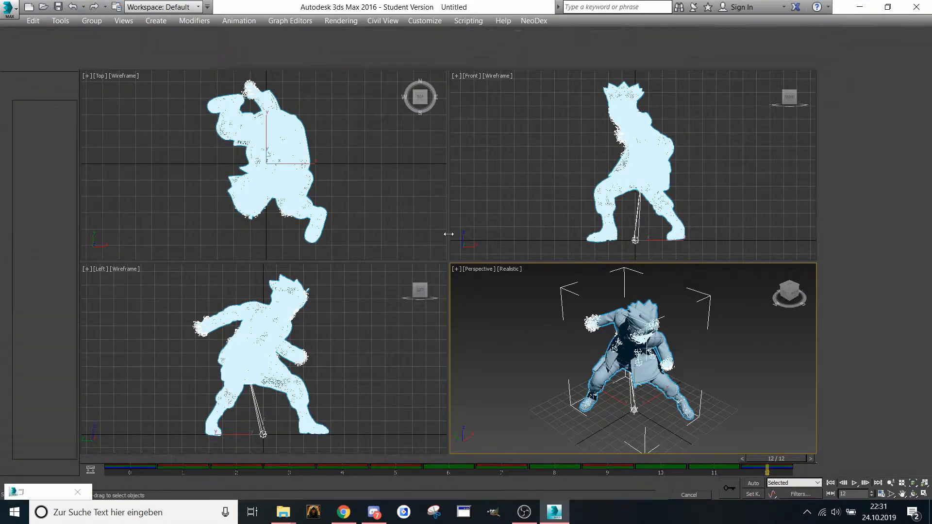
- Reset to an empty scene, discarding the imported Spell 3 character without saving
click(8, 7)
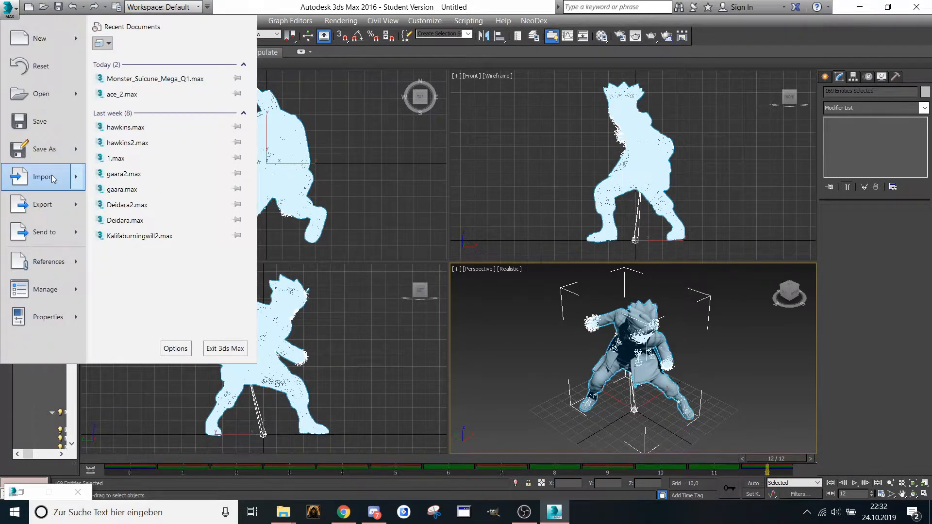
click(41, 66)
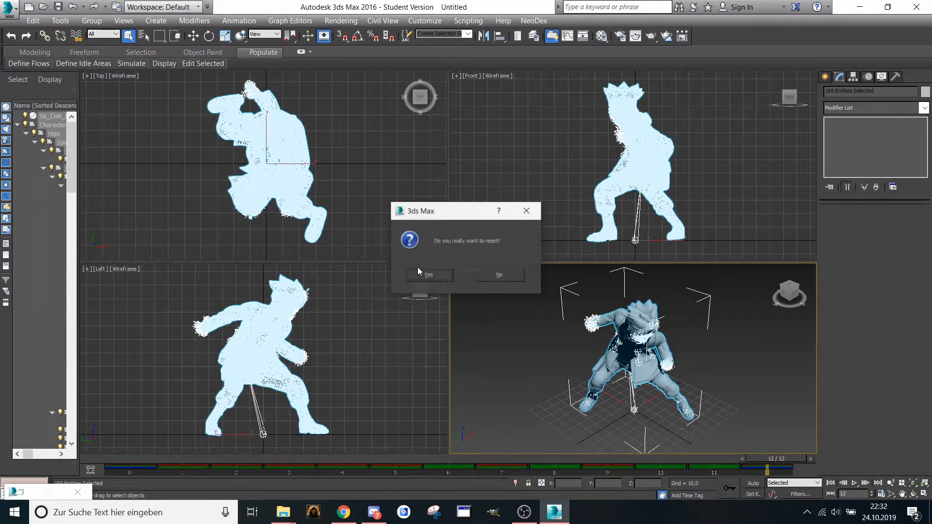
click(423, 273)
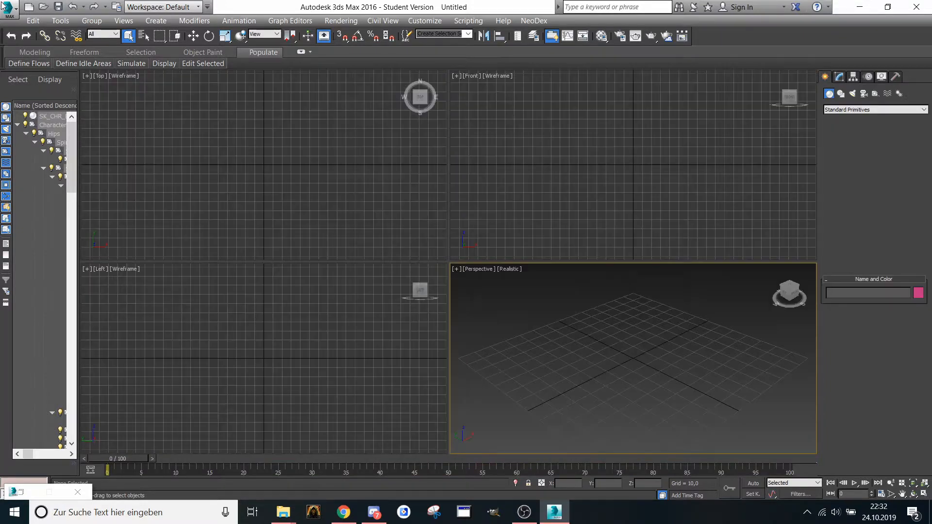
- Import the spell 4 FBX file from the animationen folder with the existing FBX import options
click(6, 7)
click(41, 177)
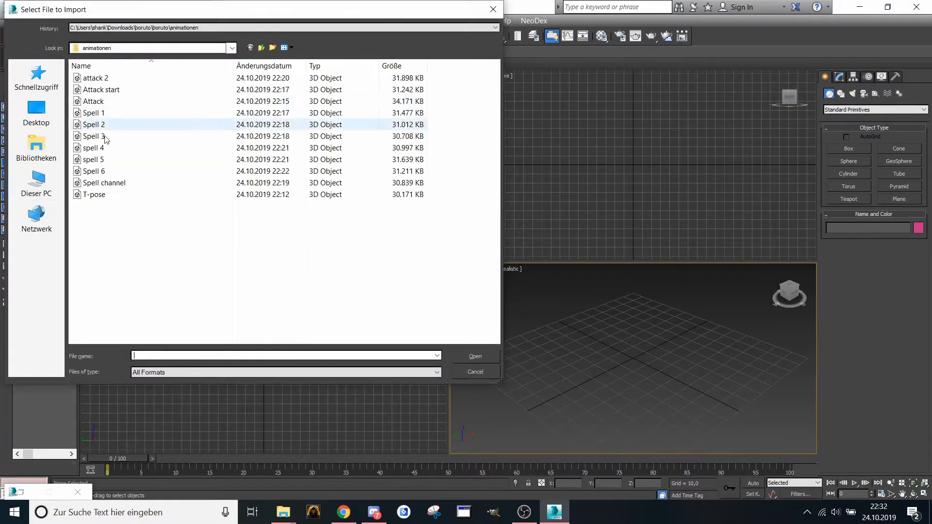
double_click(104, 147)
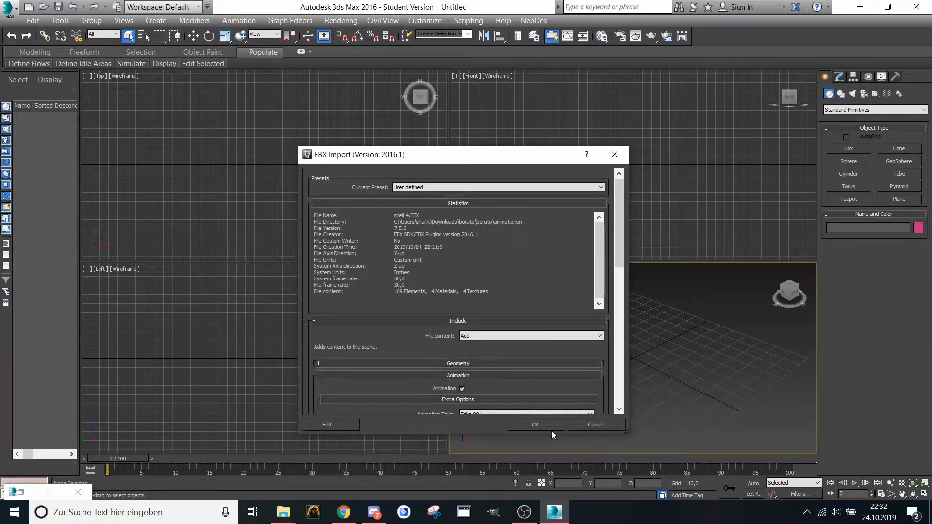
click(540, 423)
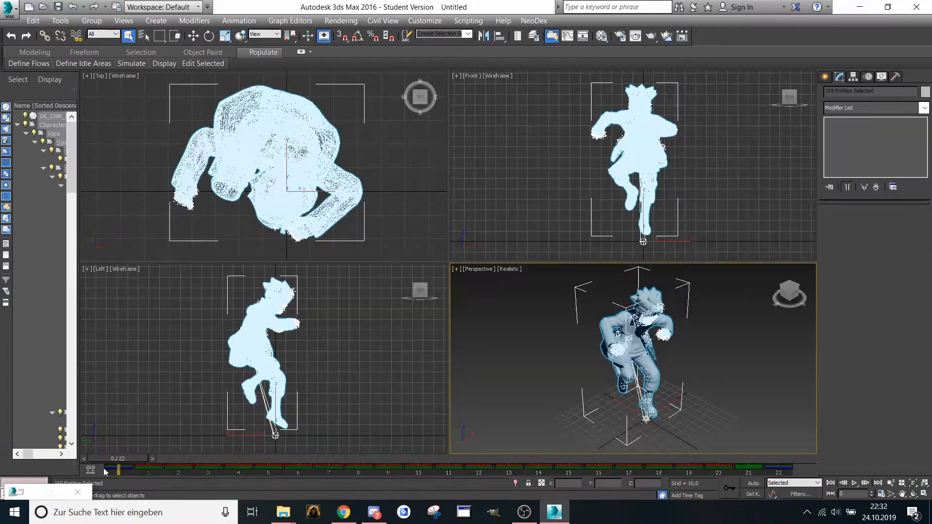
- Scrub the animation through to frame 22 and save it as an XML animation file named Spell 4, with the segment ending at frame 22
drag(130, 458, 851, 442)
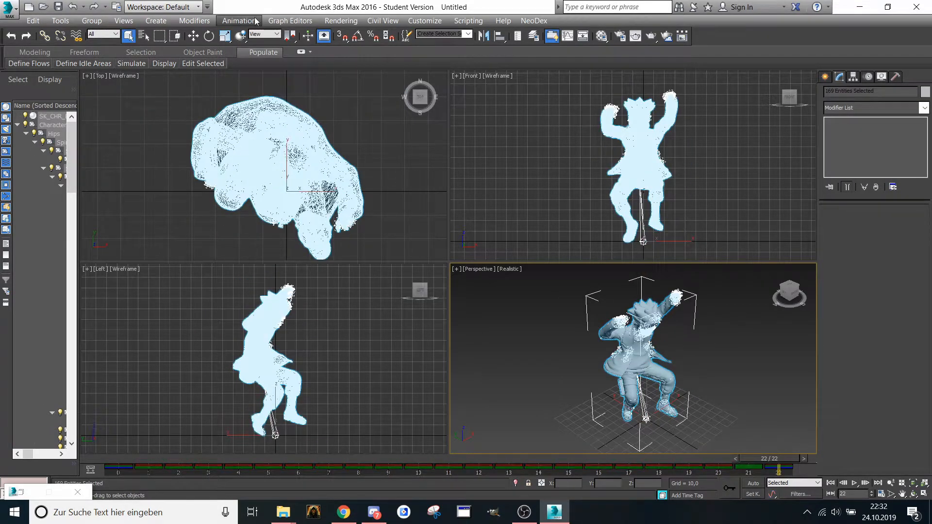
click(239, 20)
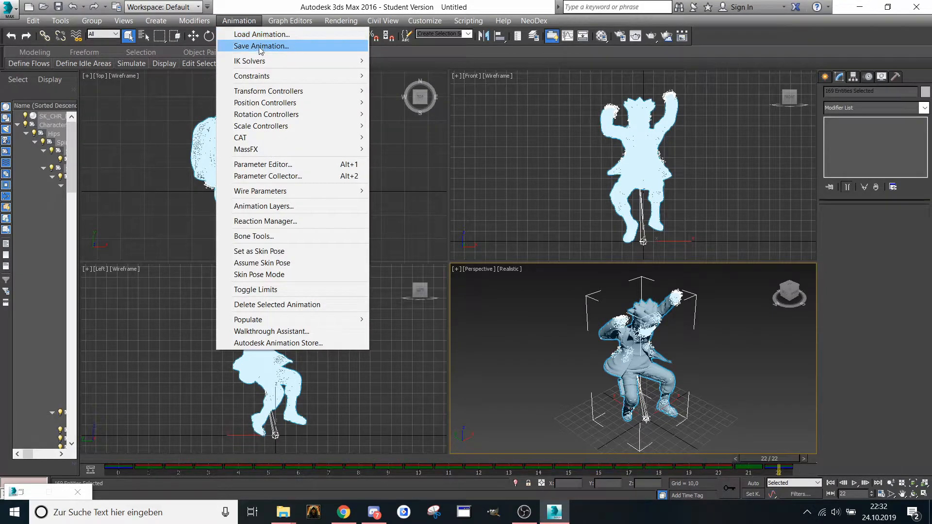
click(258, 46)
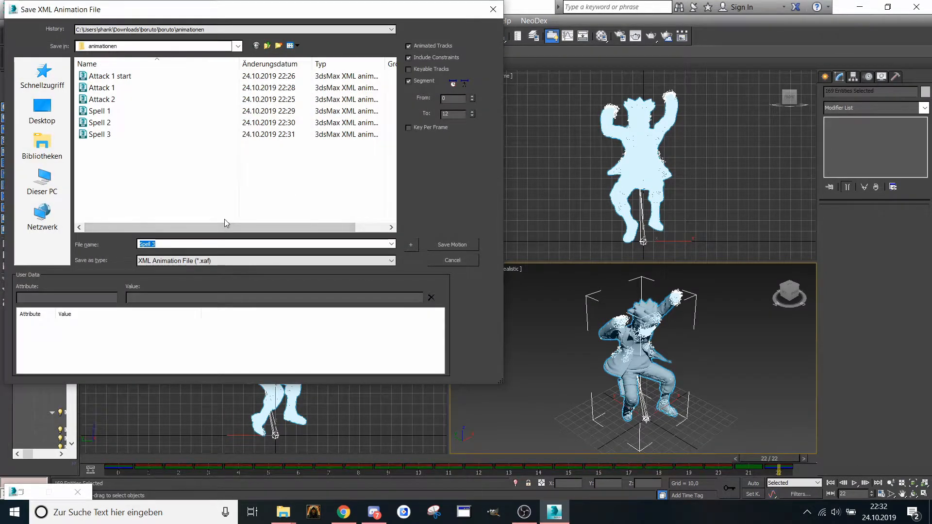
text(Spell 4)
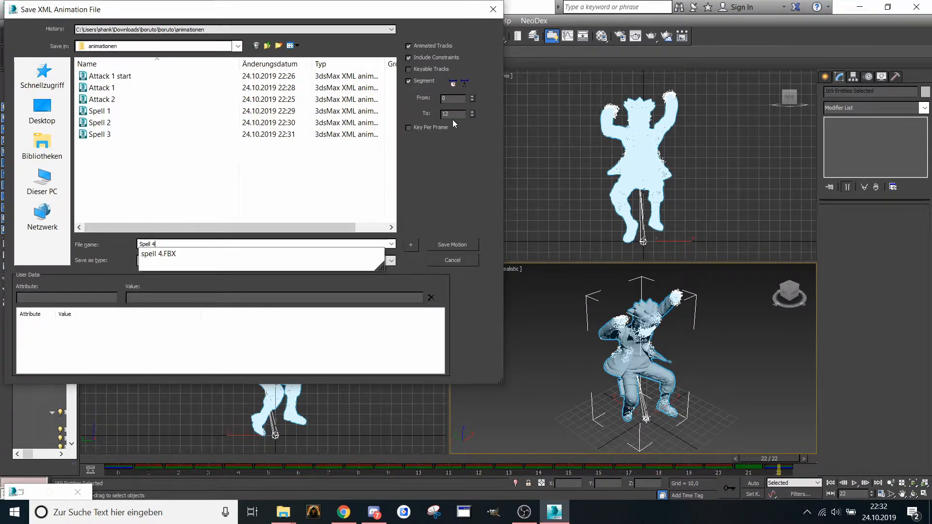
click(453, 114)
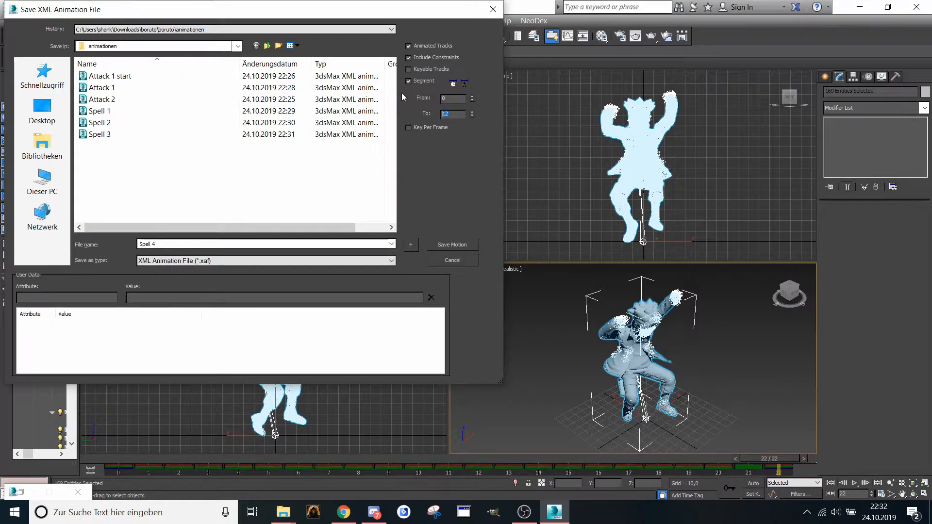
text(22)
click(453, 245)
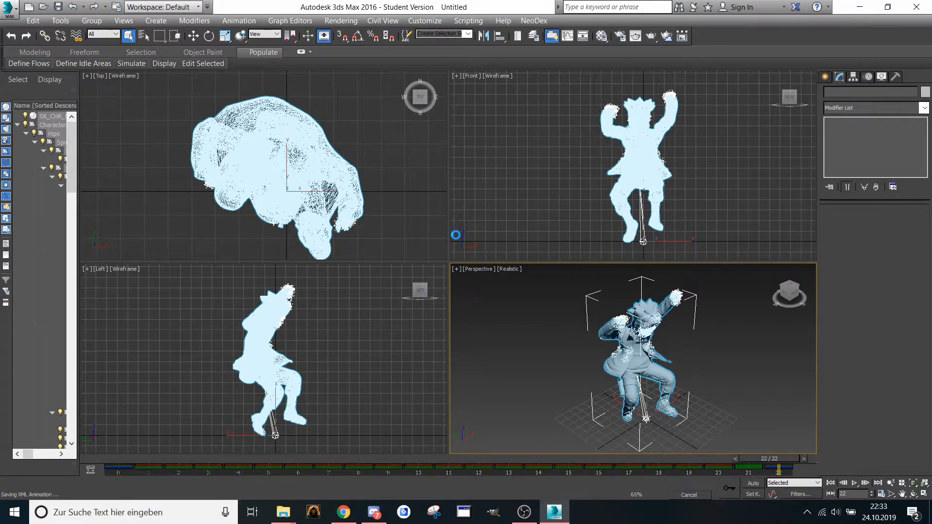
- Reset to an empty scene, discarding the imported Spell 4 character without saving
click(8, 7)
click(34, 68)
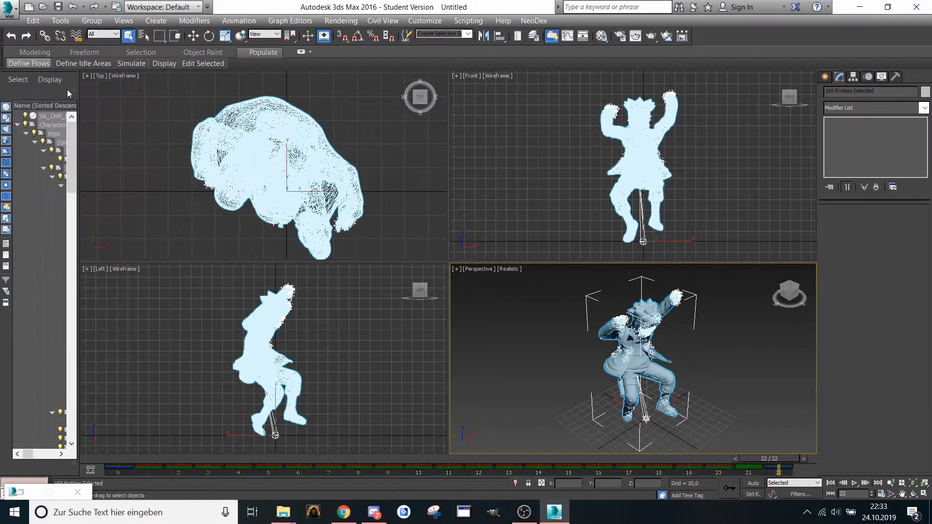
click(468, 267)
click(437, 270)
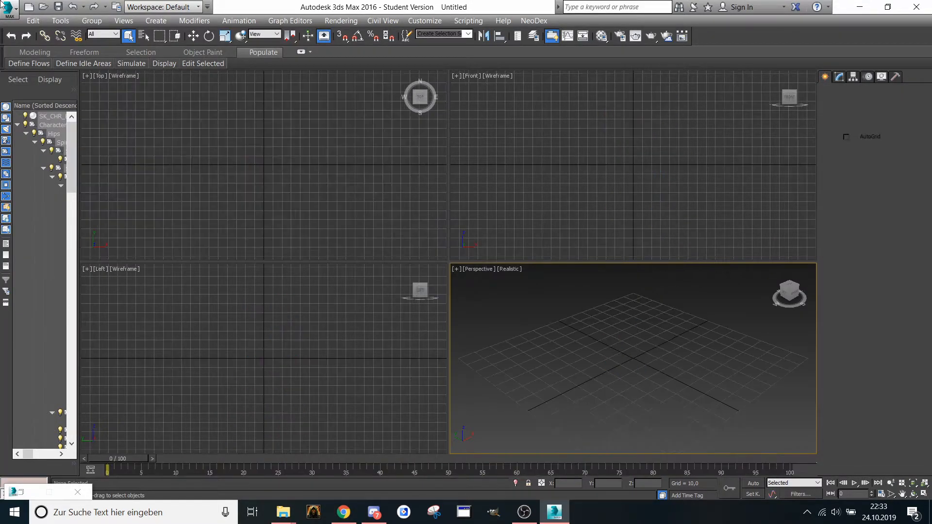
- Import the spell 5 FBX file from the animationen folder with the existing FBX import options
click(8, 7)
click(44, 174)
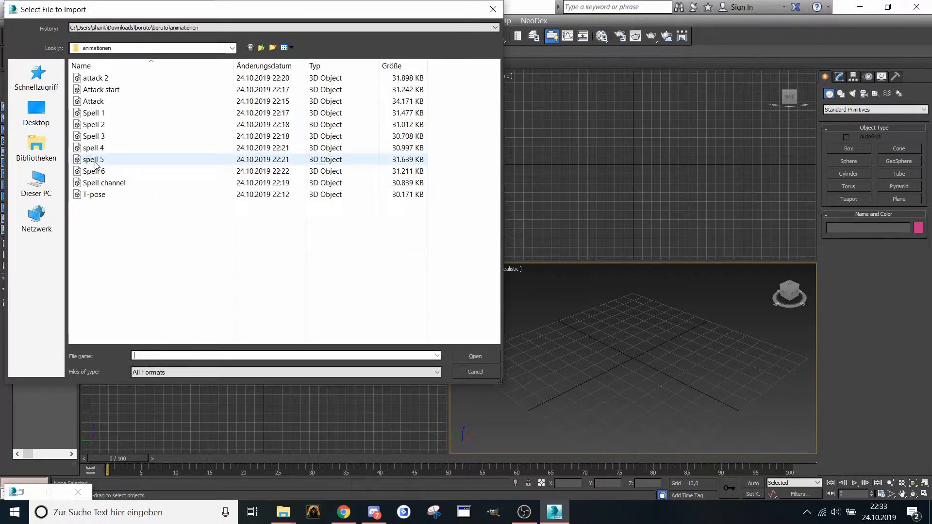
double_click(95, 161)
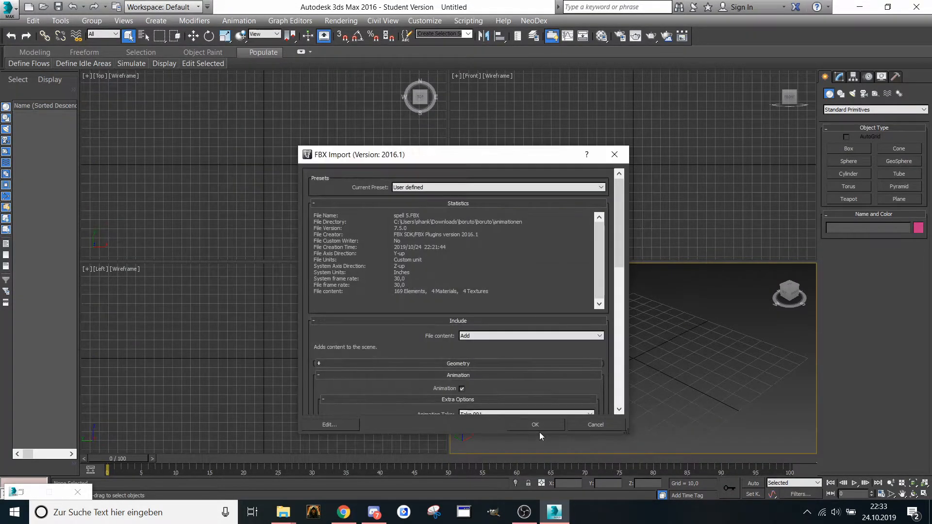
click(537, 428)
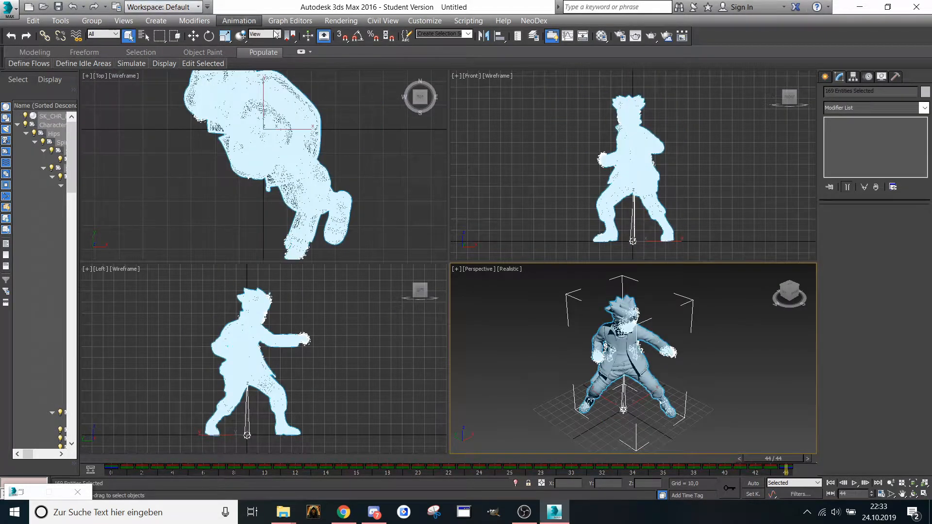
- Save the motion as an XML animation file named Spell 5, with the segment ending at frame 44
click(239, 21)
click(257, 46)
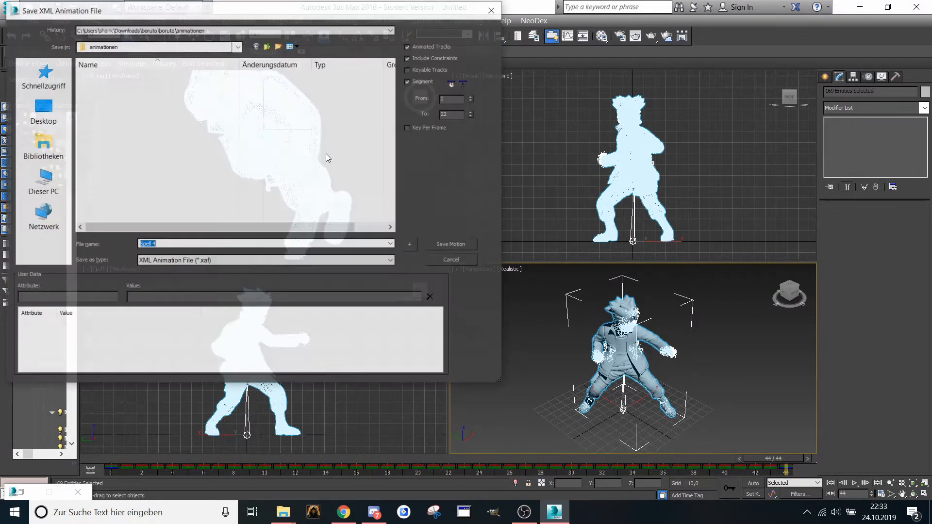
click(286, 243)
key(BackSpace)
text(5)
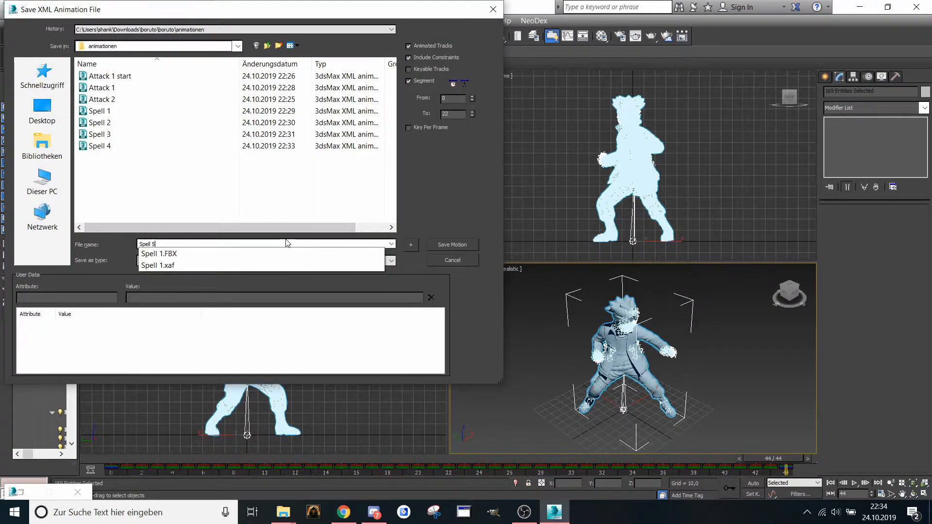
double_click(452, 116)
text(44)
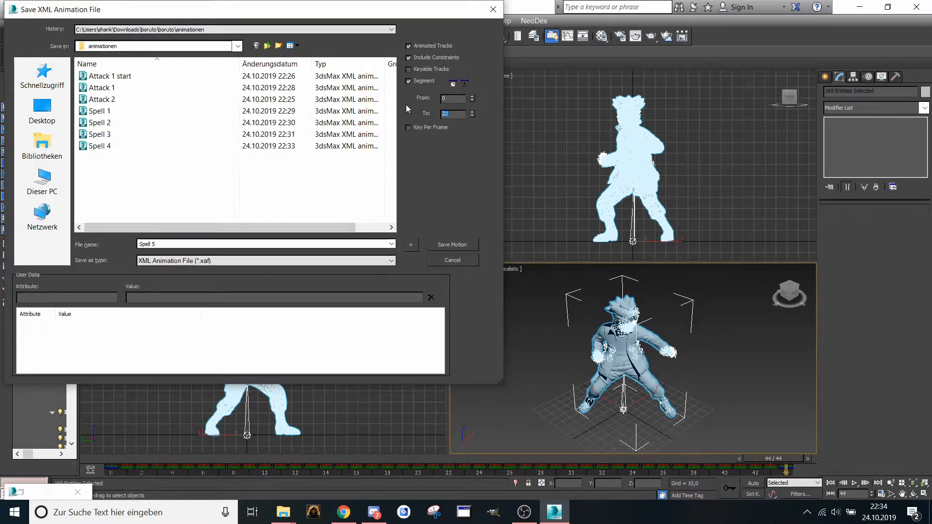
click(456, 241)
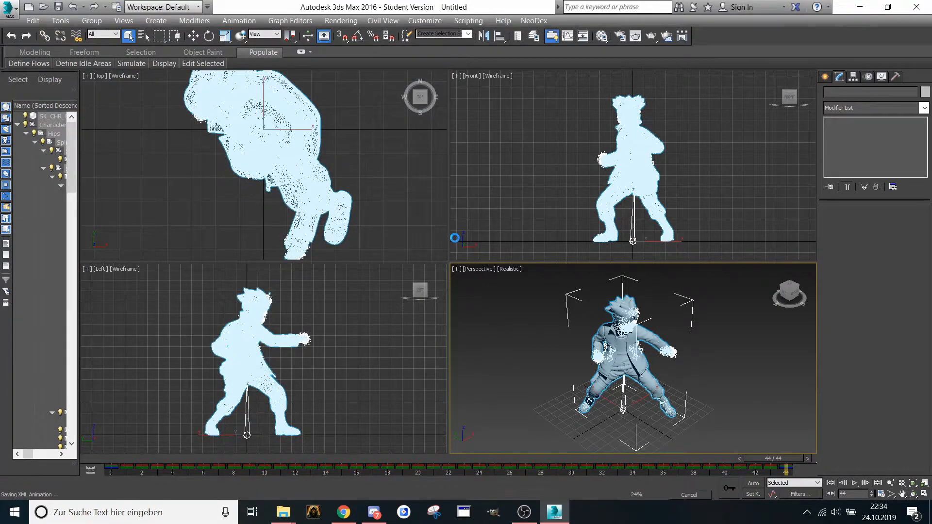
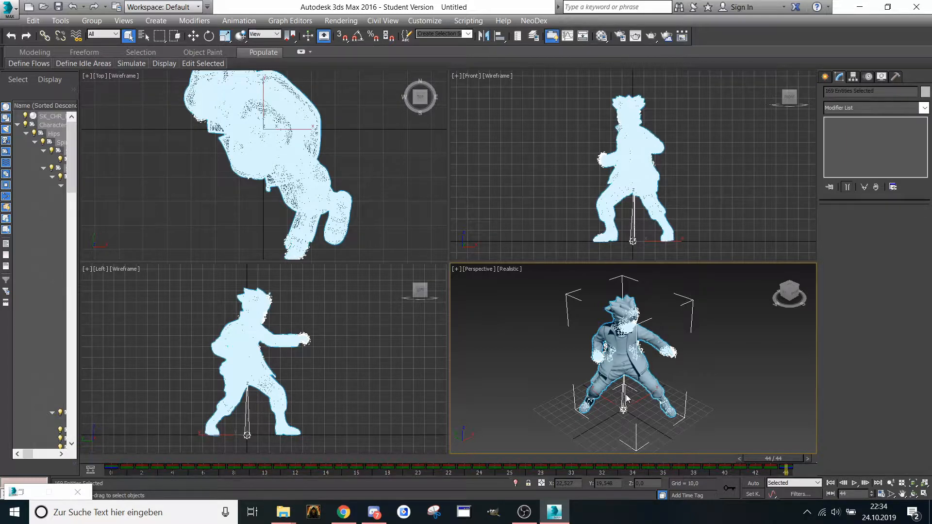
- Reset to an empty scene, discarding the imported Spell 5 character without saving
click(8, 7)
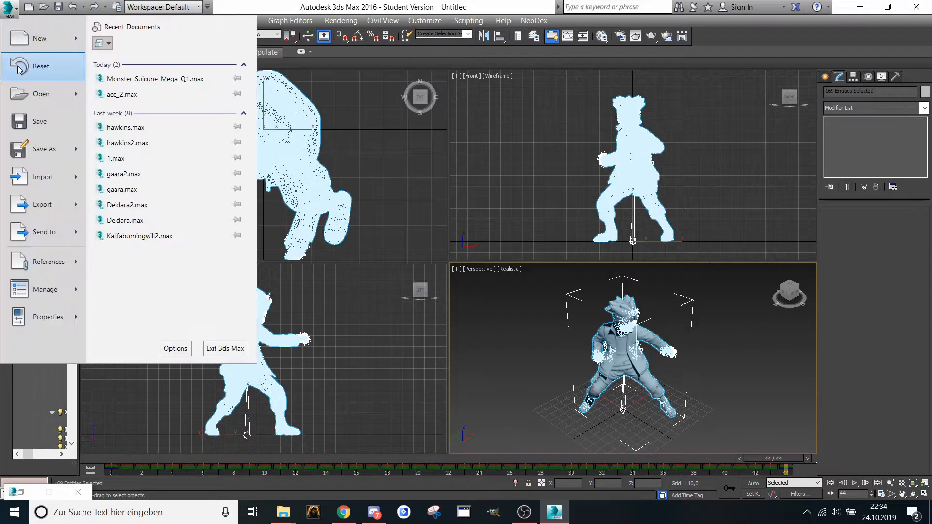
click(40, 65)
click(467, 273)
click(430, 275)
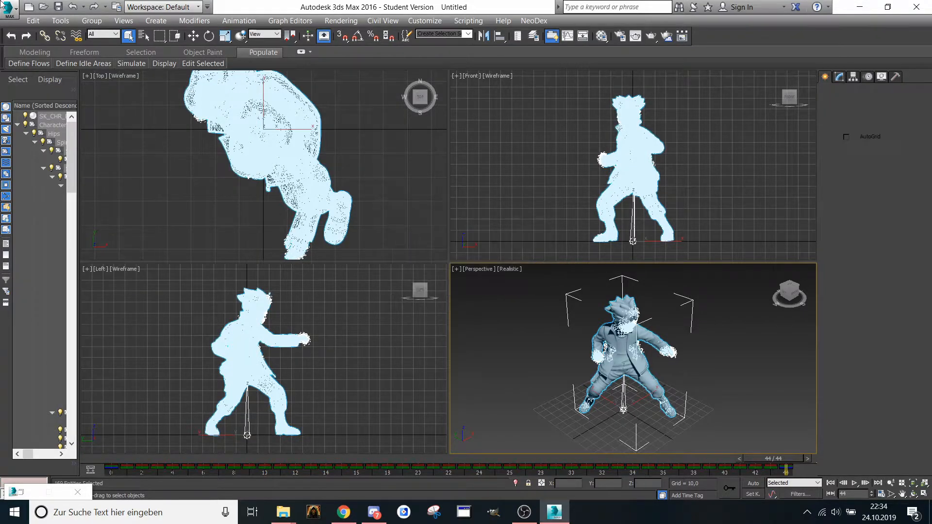
- Import the Spell 6 FBX file from the animationen folder with the existing FBX import options
click(8, 7)
click(40, 171)
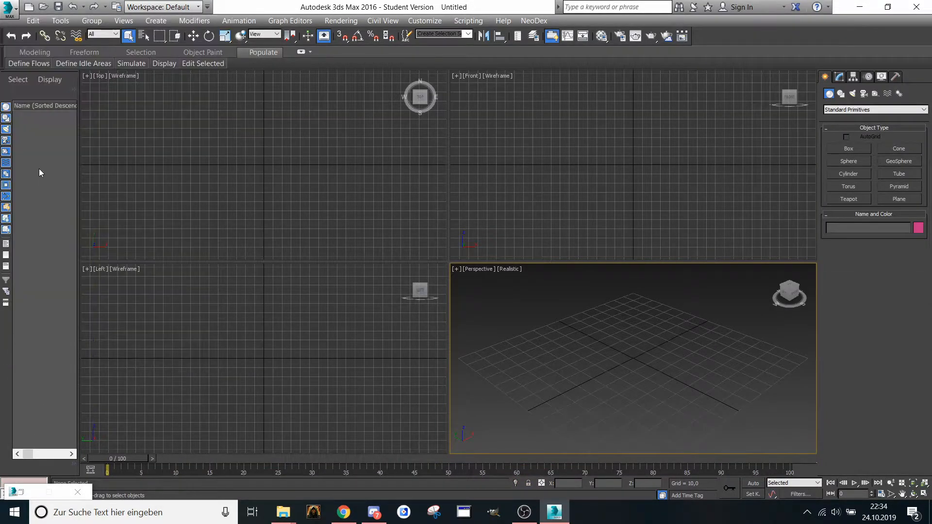
click(129, 170)
double_click(129, 170)
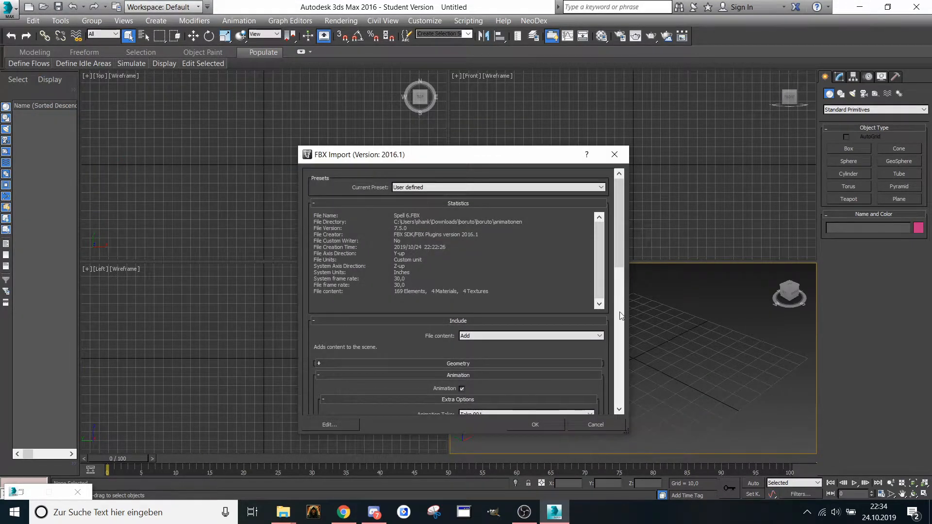
click(535, 425)
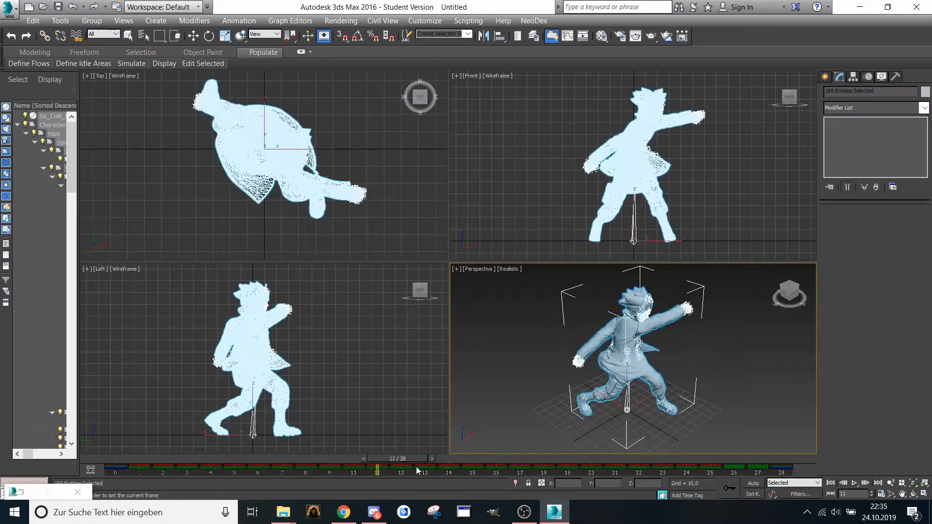
- Go to the last frame and save the motion as an XML animation file named Spell 6, with the segment ending at frame 28
drag(417, 467, 825, 466)
key(/)
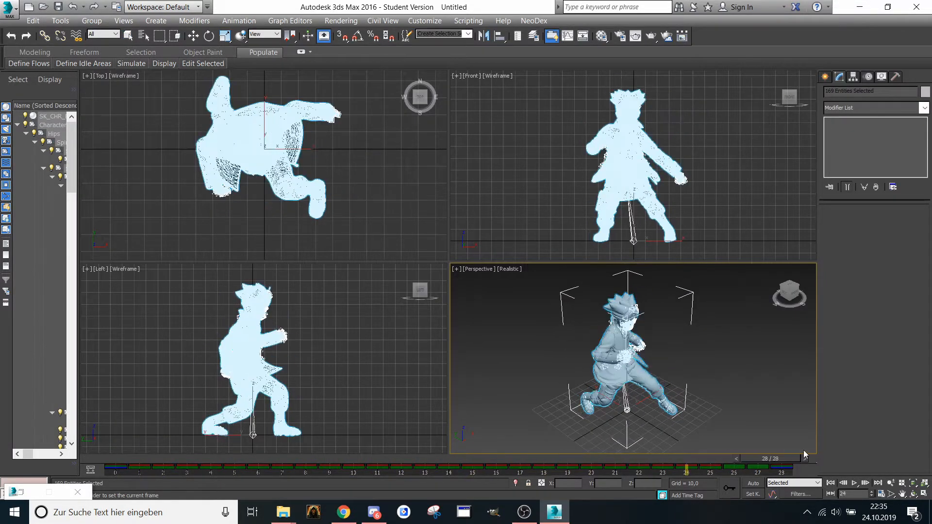
click(238, 21)
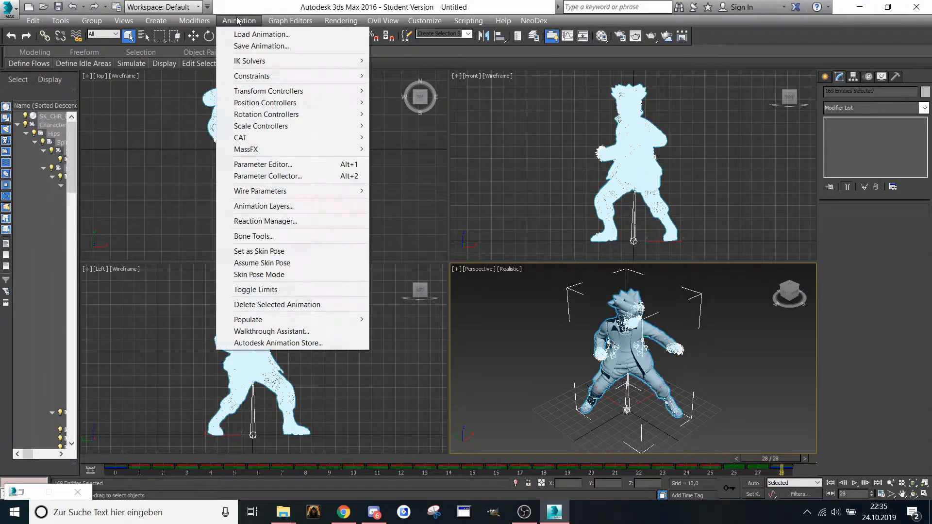
click(261, 45)
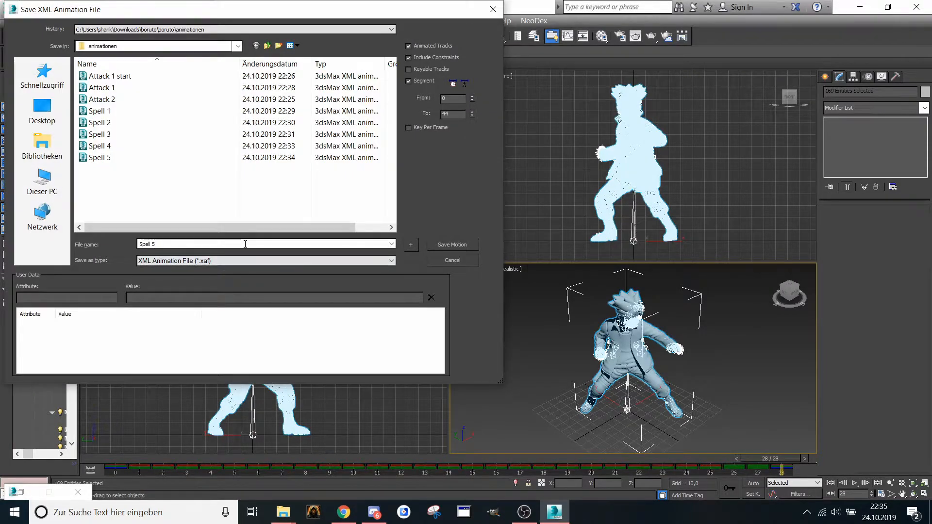
key(BackSpace)
text(6)
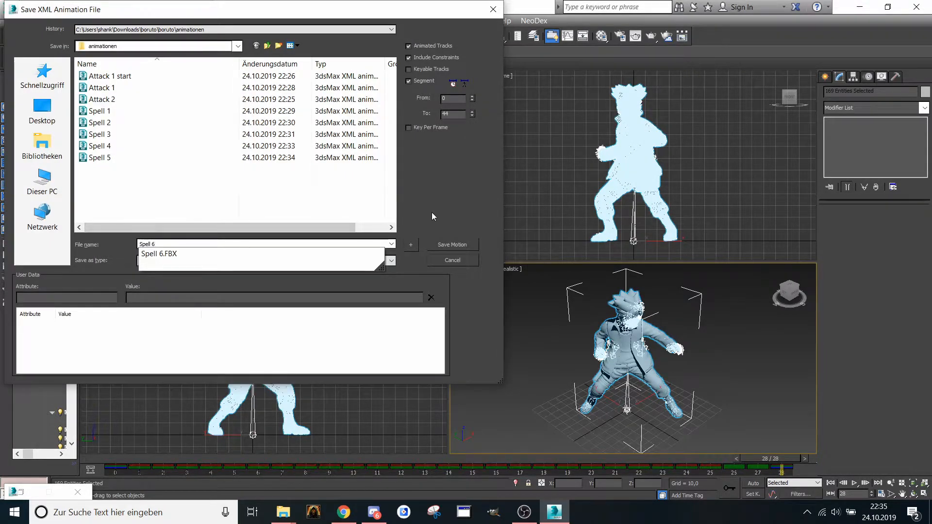
click(451, 114)
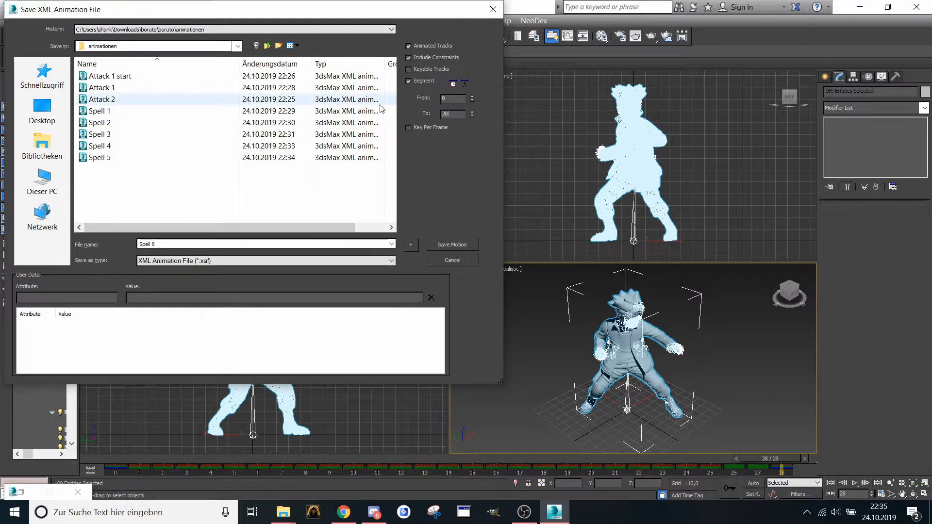
click(450, 244)
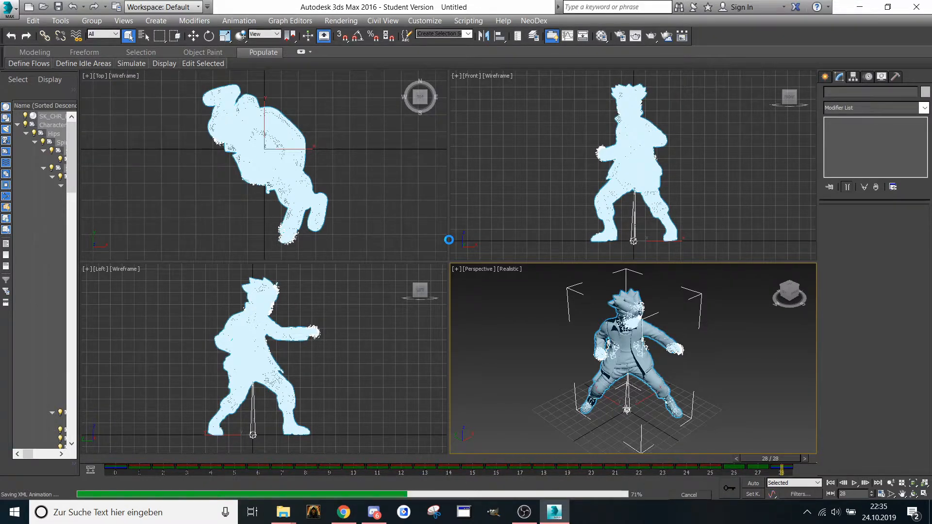
click(6, 6)
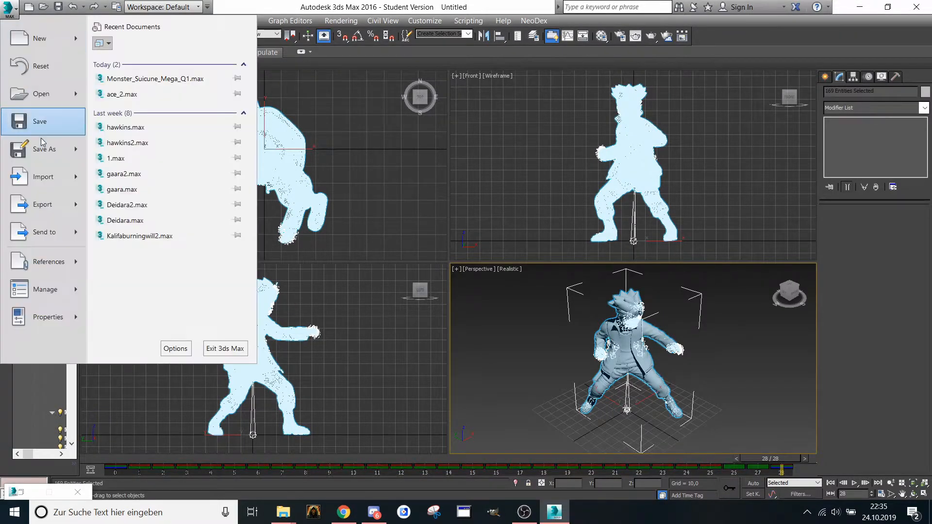
click(41, 170)
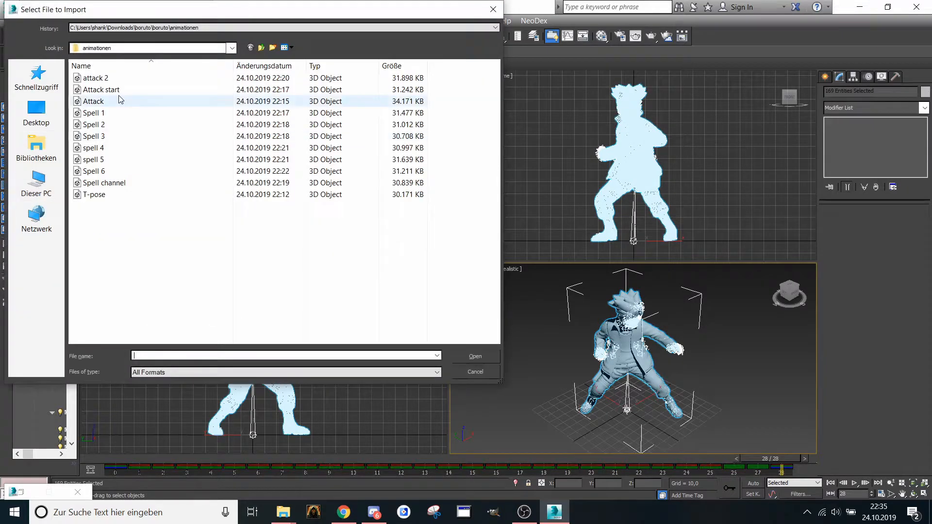
click(119, 182)
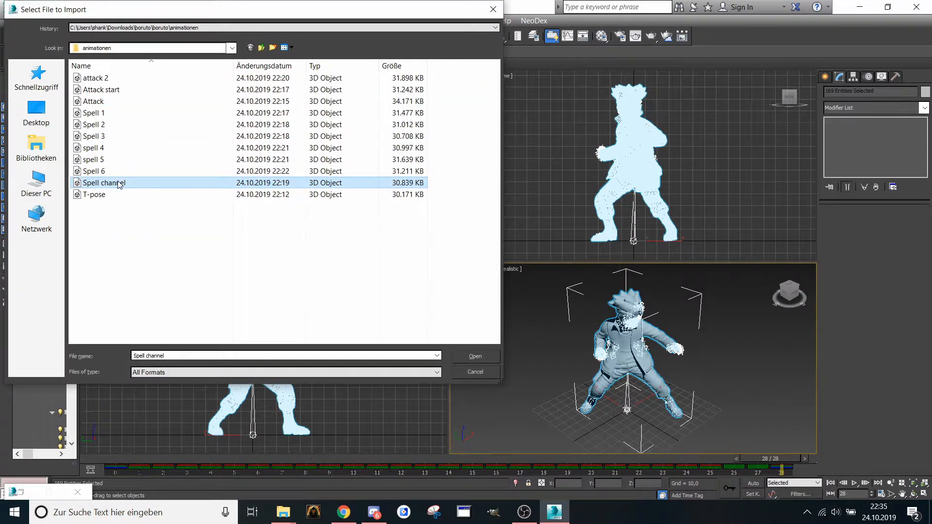
double_click(181, 184)
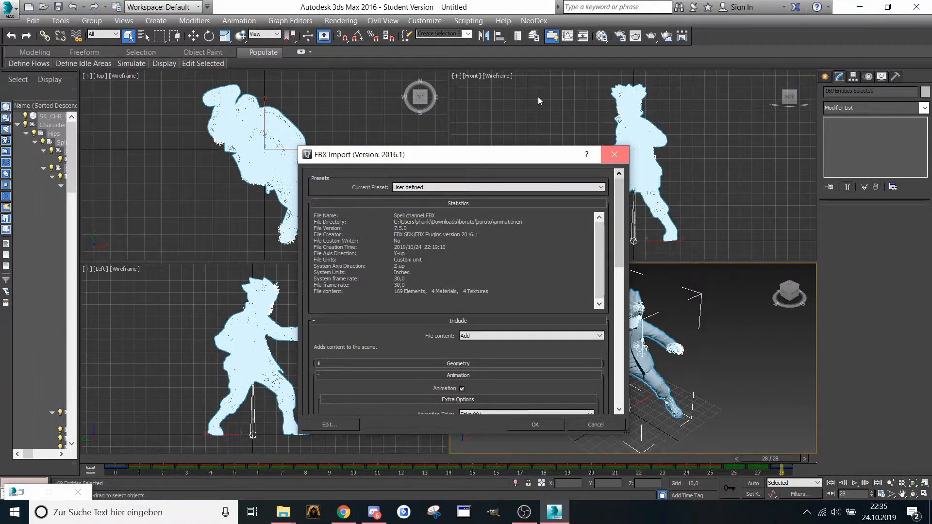
click(614, 154)
- Reset to an empty scene, discarding the imported Spell 6 character without saving
click(9, 8)
click(20, 79)
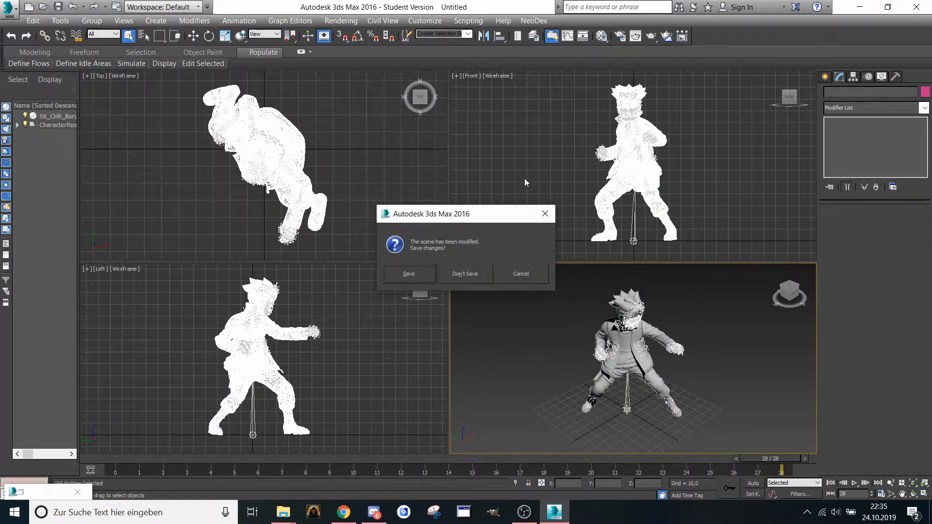
click(545, 213)
click(9, 8)
click(41, 65)
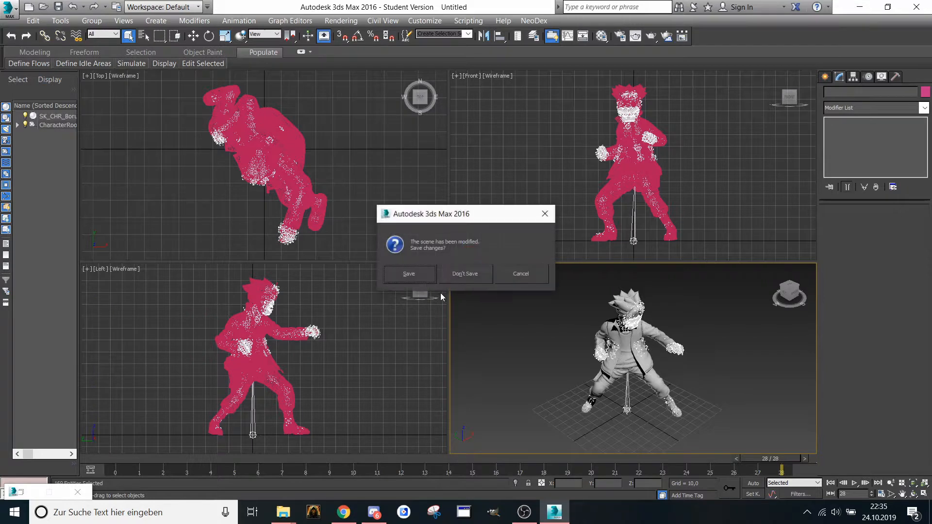
click(442, 272)
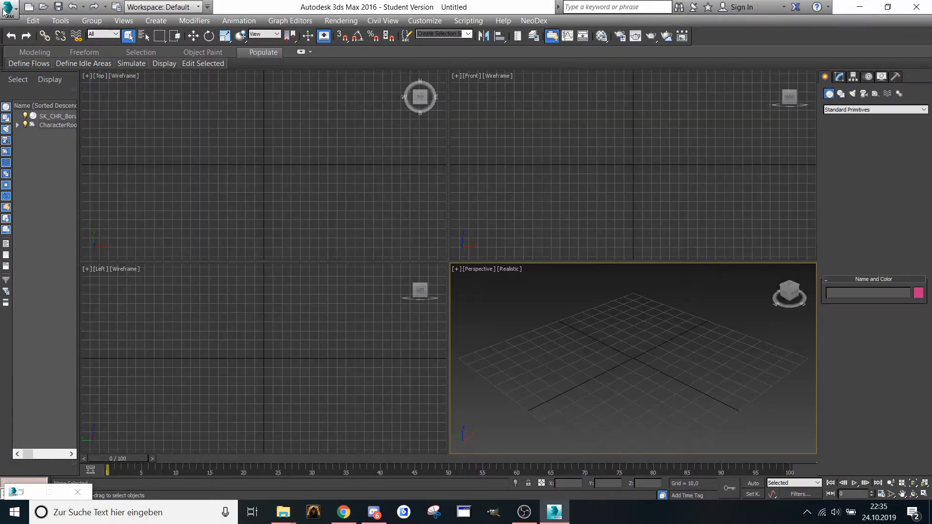
- Import the Spell channel FBX file from the animationen folder with the existing FBX import options
click(9, 8)
click(39, 180)
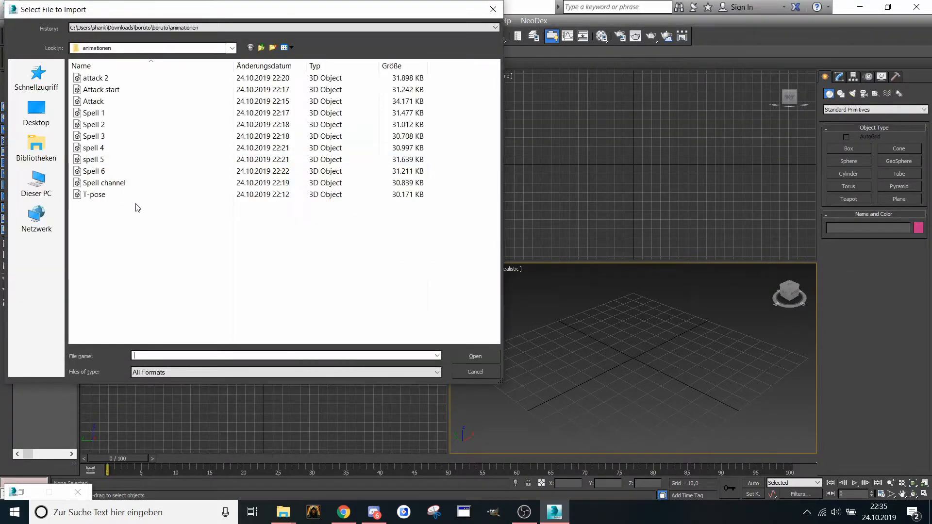
click(124, 183)
double_click(124, 182)
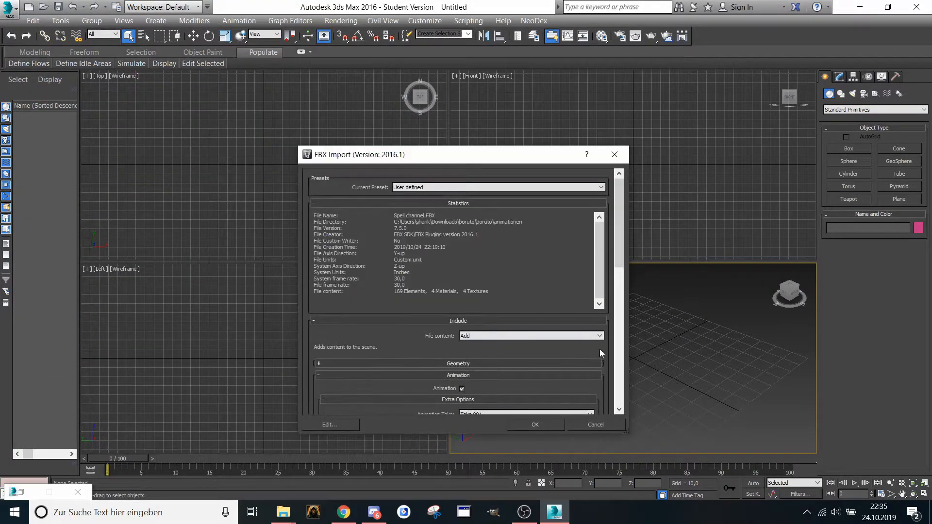
click(547, 423)
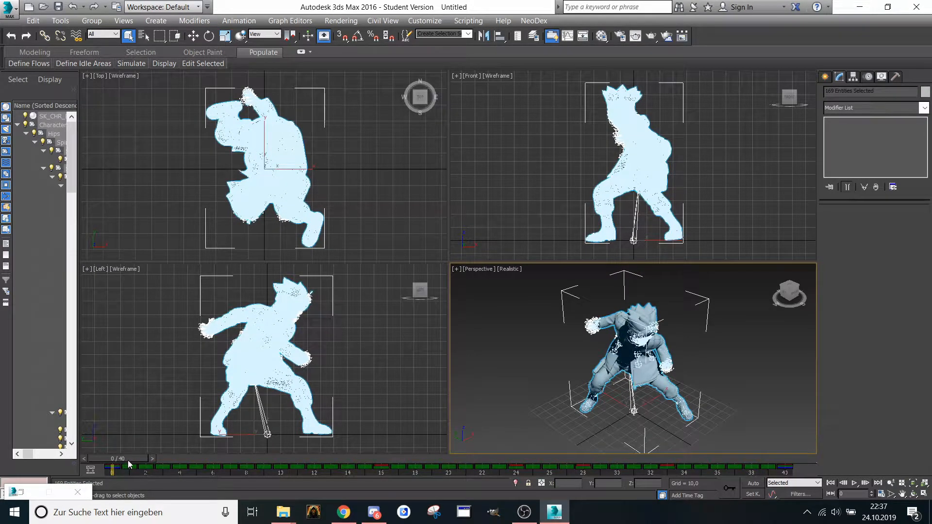
- Go to the last frame and save the motion as an XML animation file named Spell Channel, with the segment ending at frame 40
drag(129, 464, 817, 494)
click(239, 21)
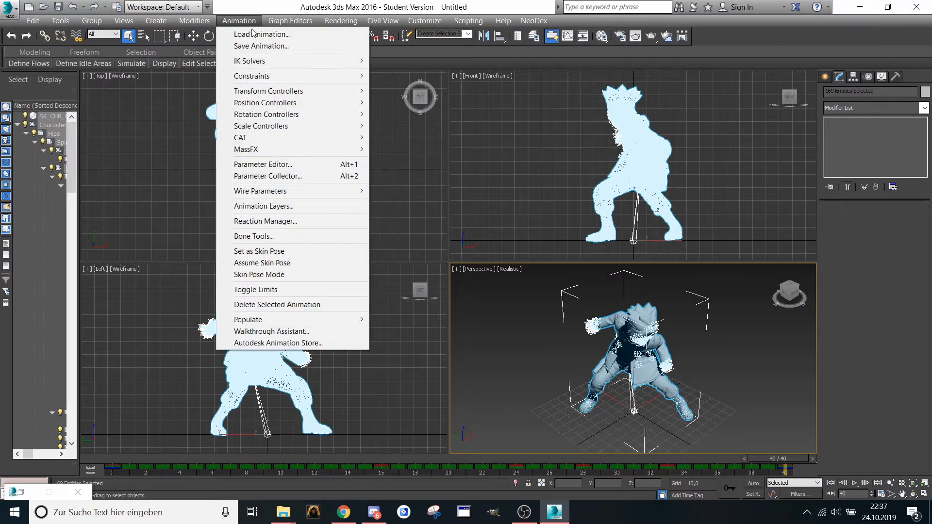
click(257, 41)
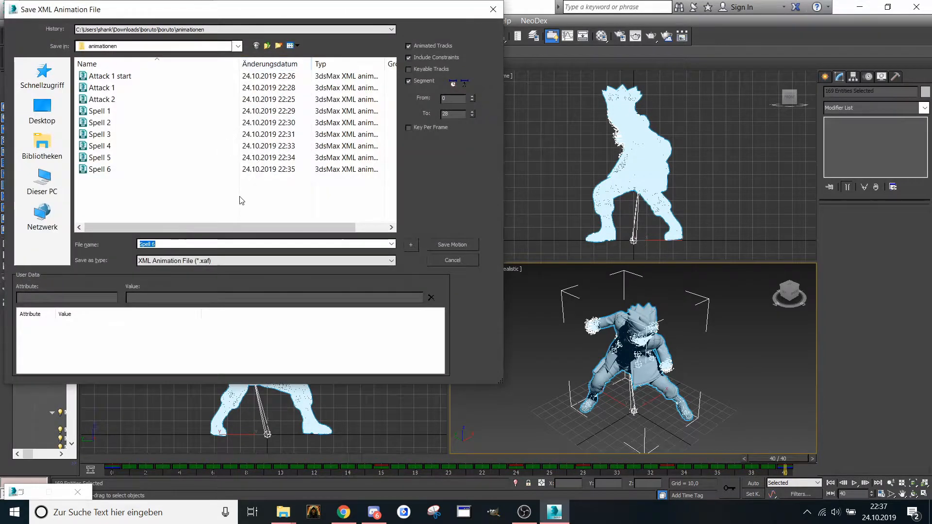
text(Spell)
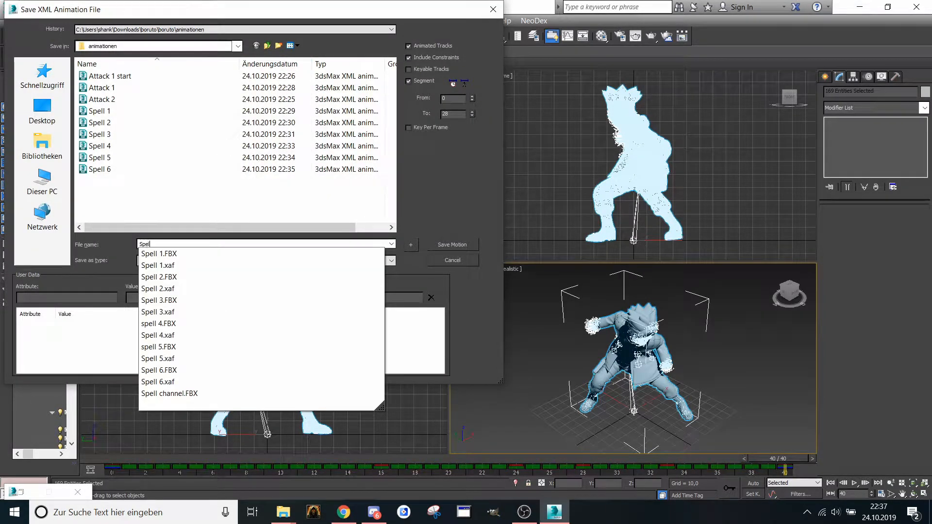
text( Channel)
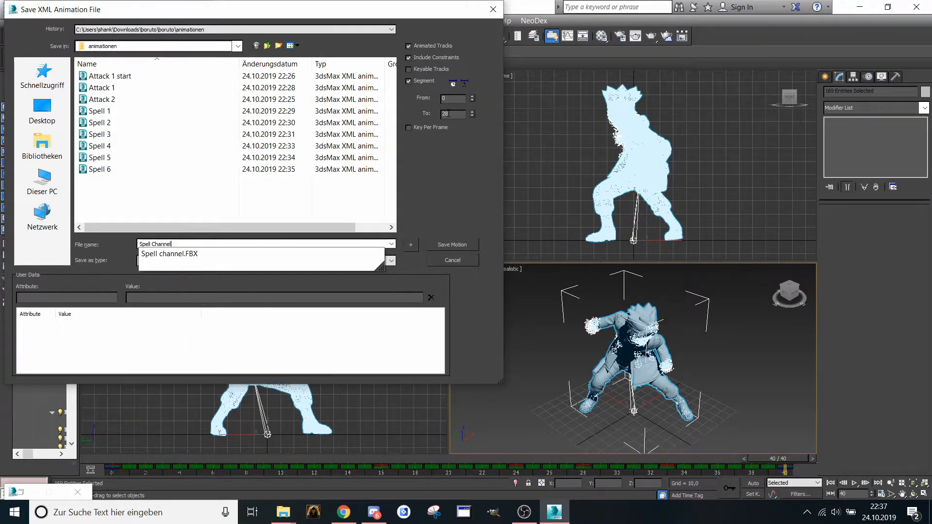
drag(448, 113, 406, 112)
text(40)
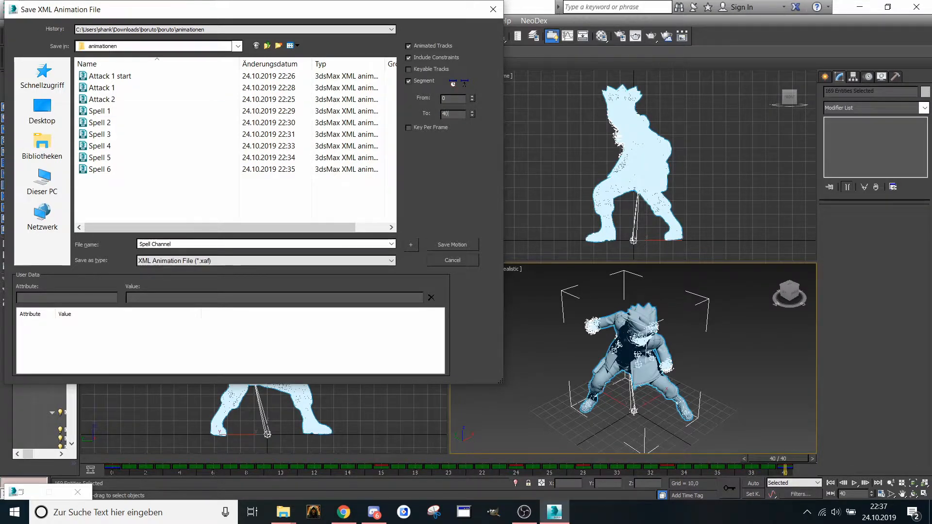
click(458, 246)
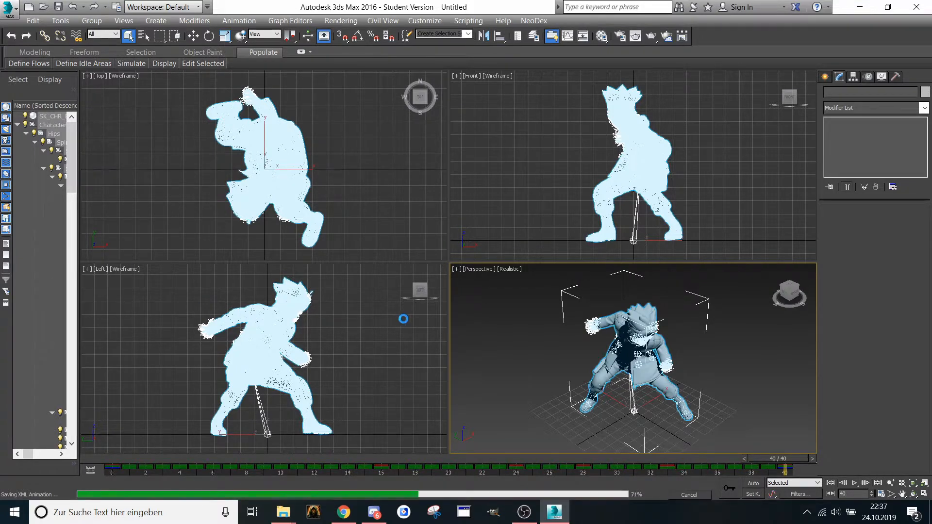
- Reset to an empty scene, discarding the imported Spell channel character without saving
click(19, 14)
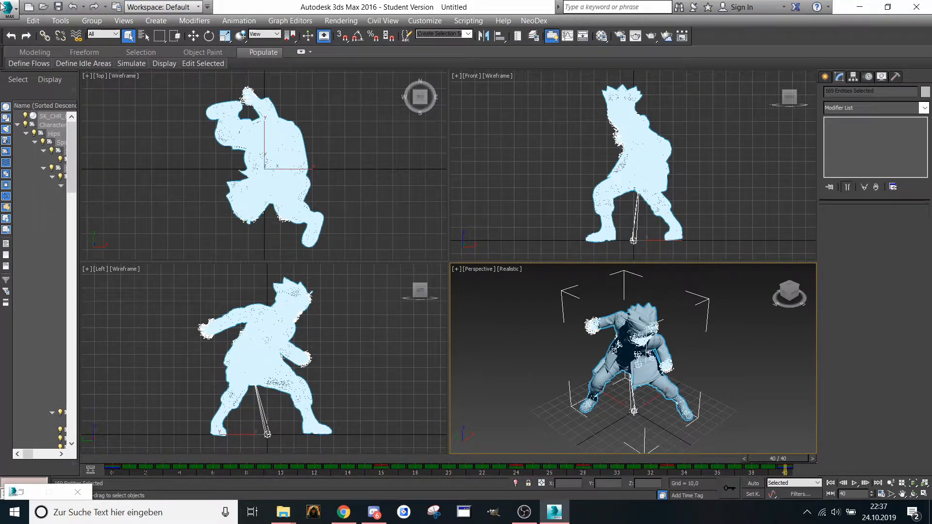
click(35, 70)
click(477, 275)
click(429, 274)
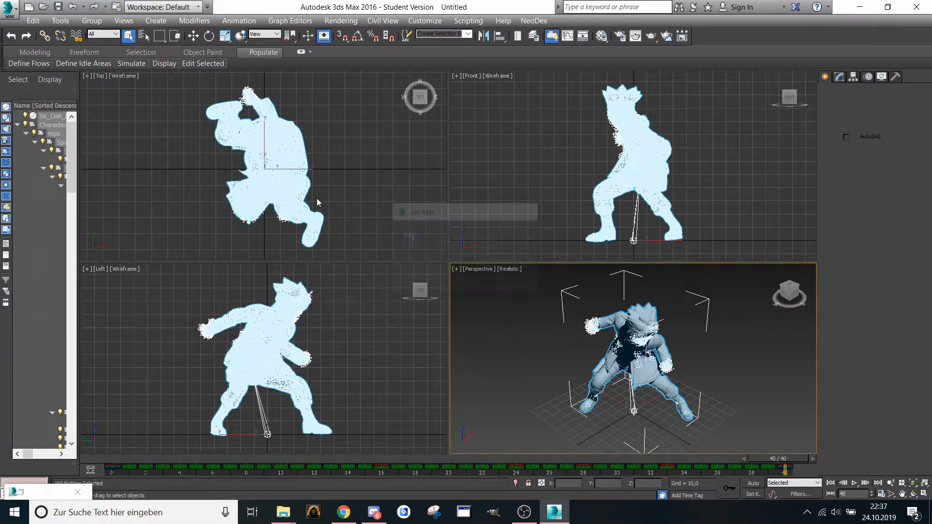
- Import the T-pose FBX file from the animationen folder with the existing FBX import options
click(9, 9)
click(57, 173)
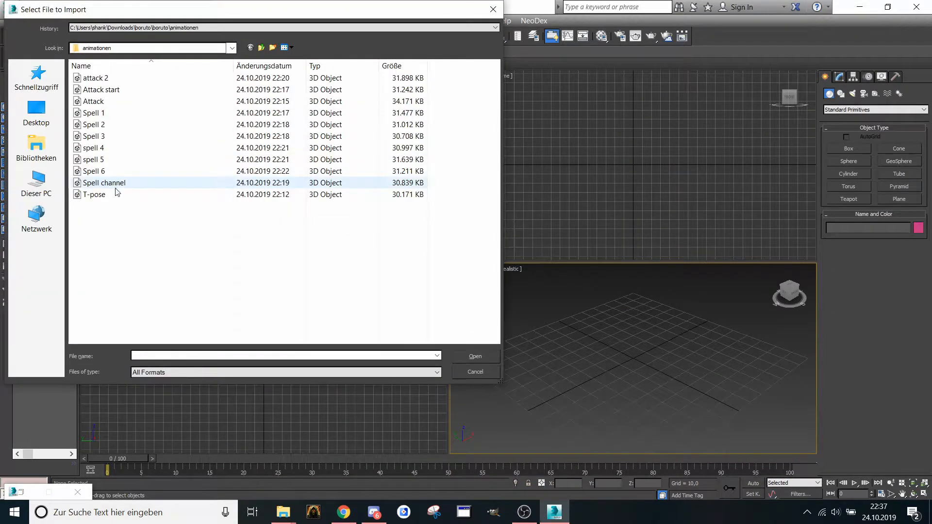
click(97, 194)
double_click(111, 195)
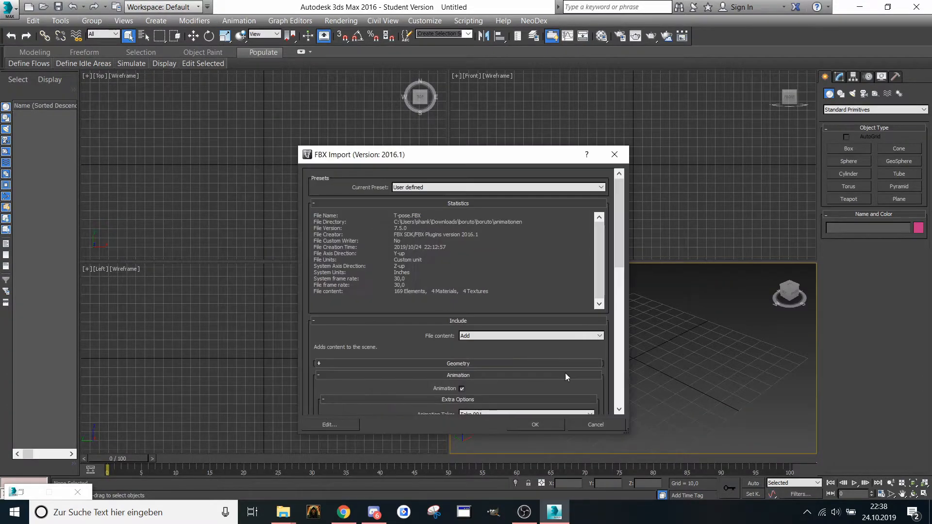
click(547, 424)
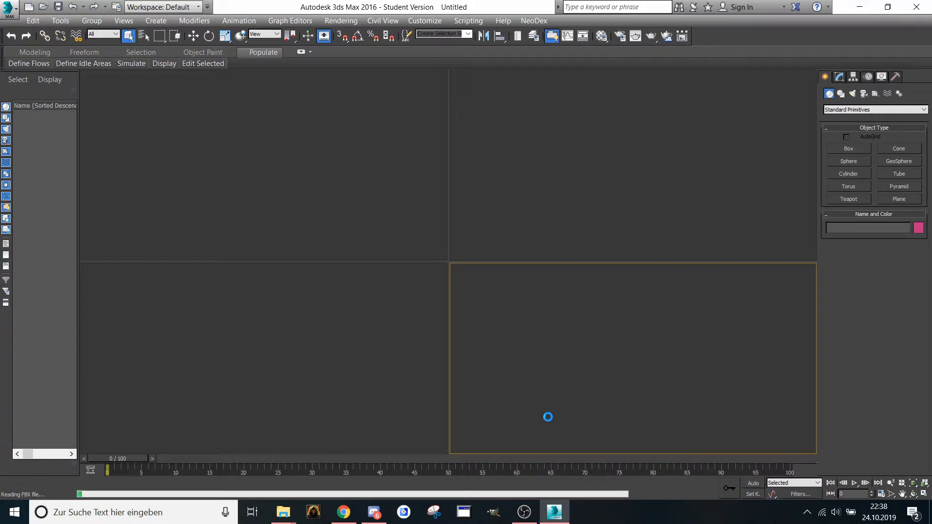
- Scrub through the first frames of the imported T-pose character to examine whether it moves
drag(150, 458, 118, 465)
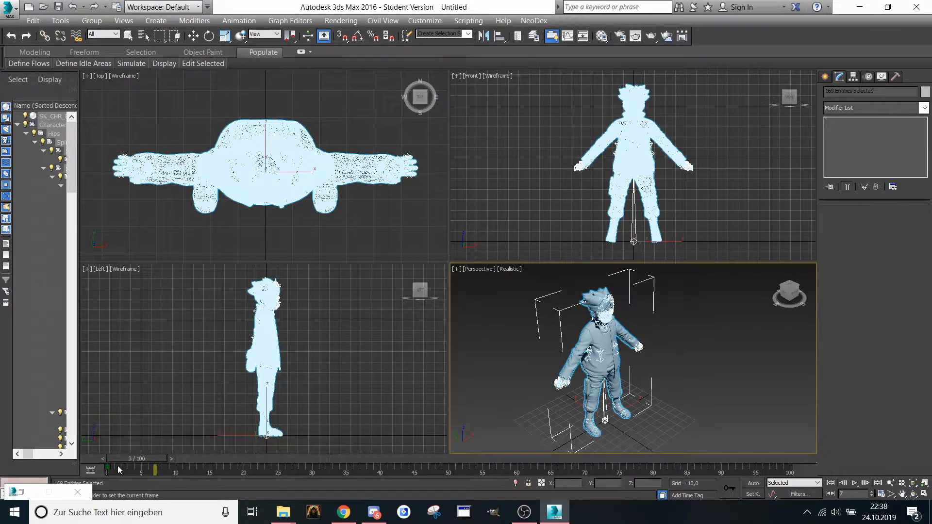
key(q)
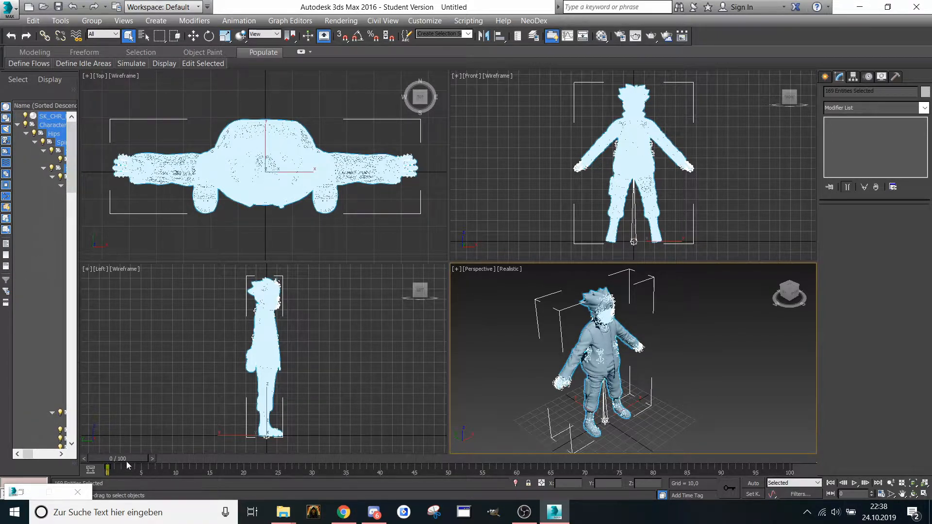
click(732, 490)
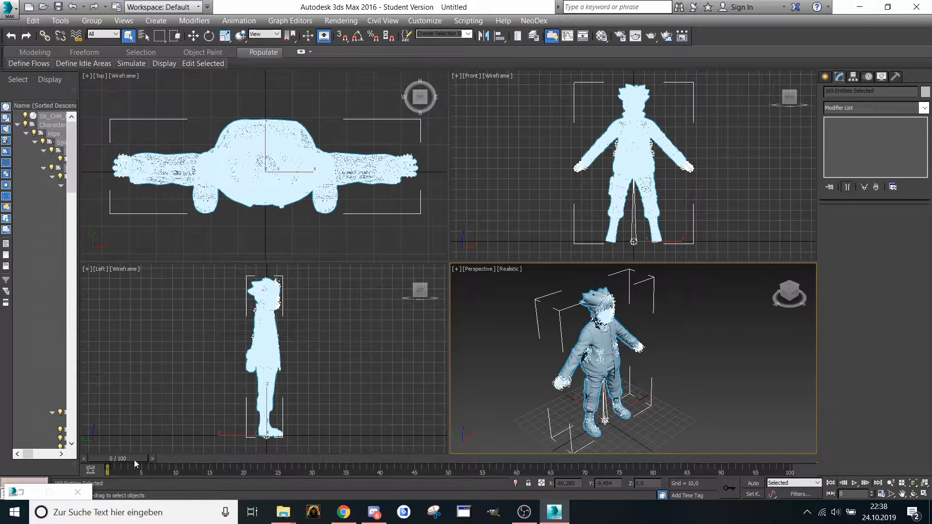
drag(134, 459, 165, 471)
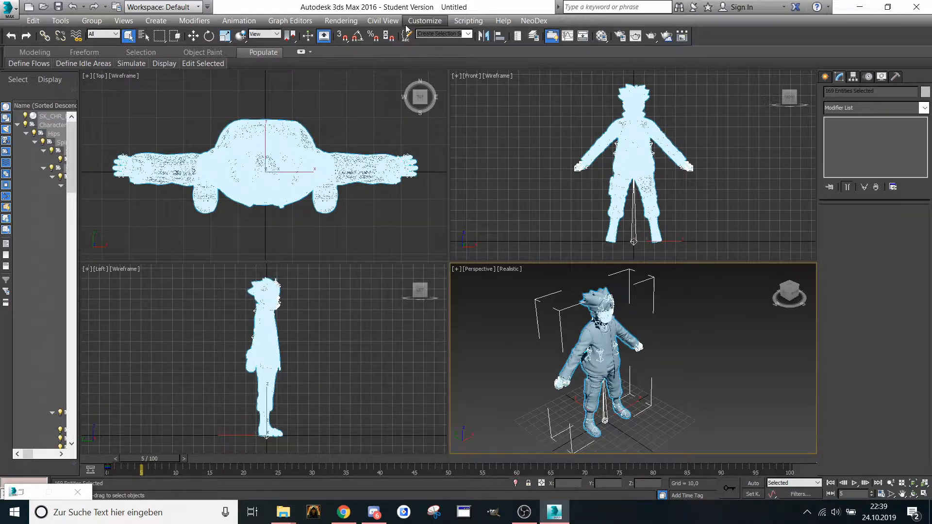
- Open the commands for loading and saving animation on the selected T-pose character
click(293, 21)
mouse_move(238, 21)
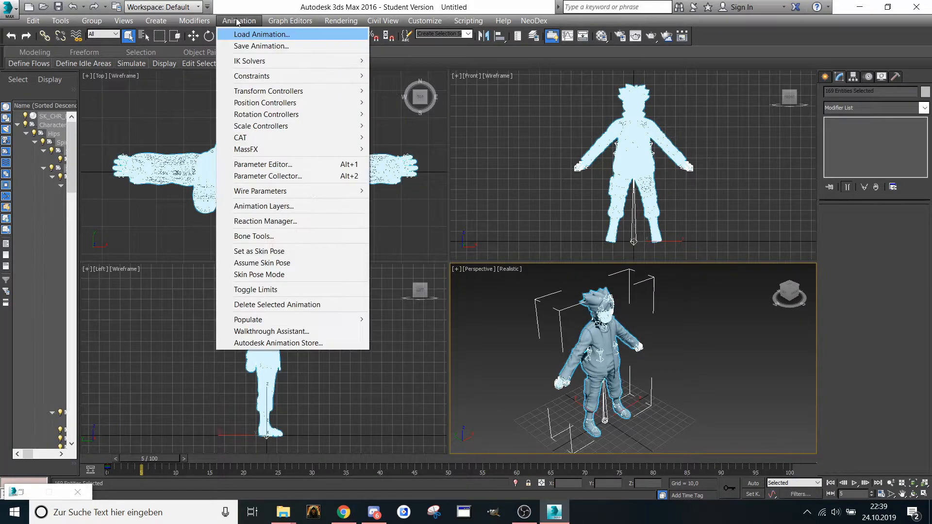
- Load the "Attack 1 start" animation file onto the selected character, inserted at frame 5
click(255, 35)
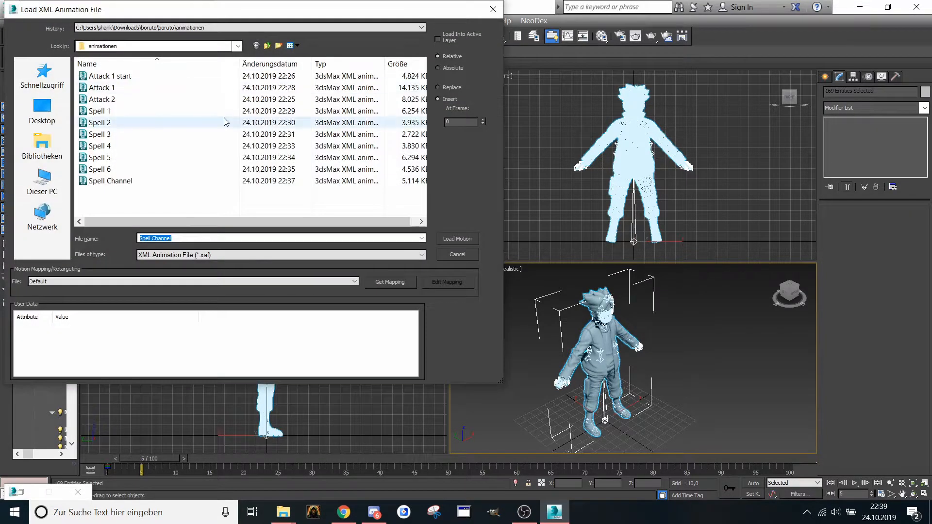
click(129, 76)
click(465, 122)
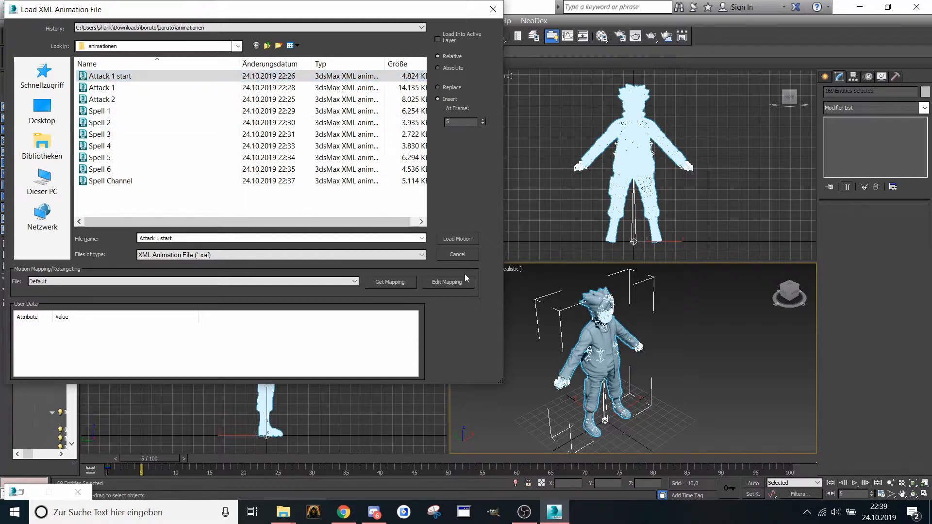
click(456, 239)
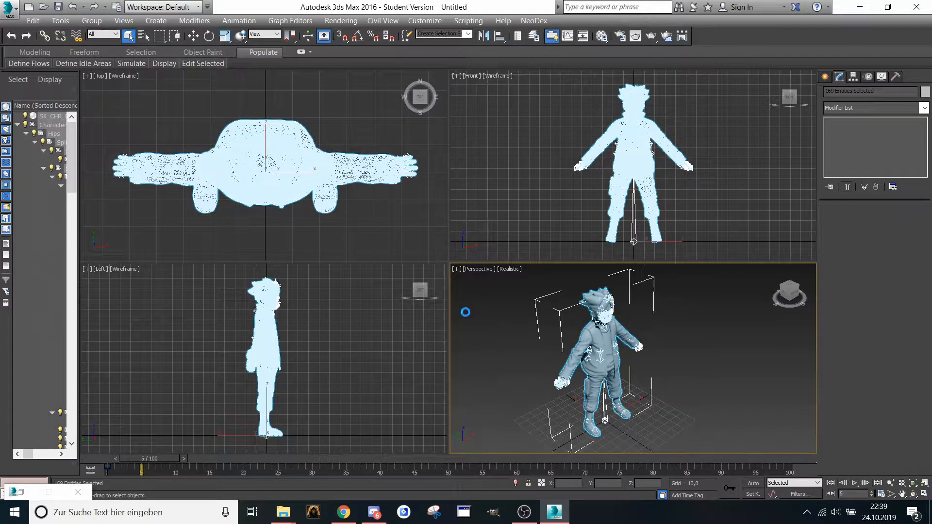
- Go to frame 36, where the loaded motion ends, and load the "Attack 1" animation file inserted at frame 36
drag(168, 459, 368, 472)
click(239, 21)
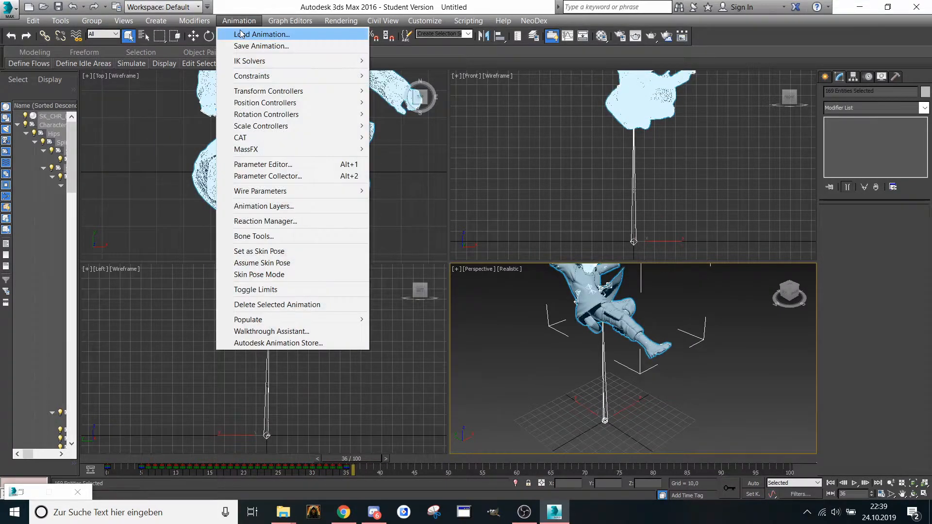
click(260, 33)
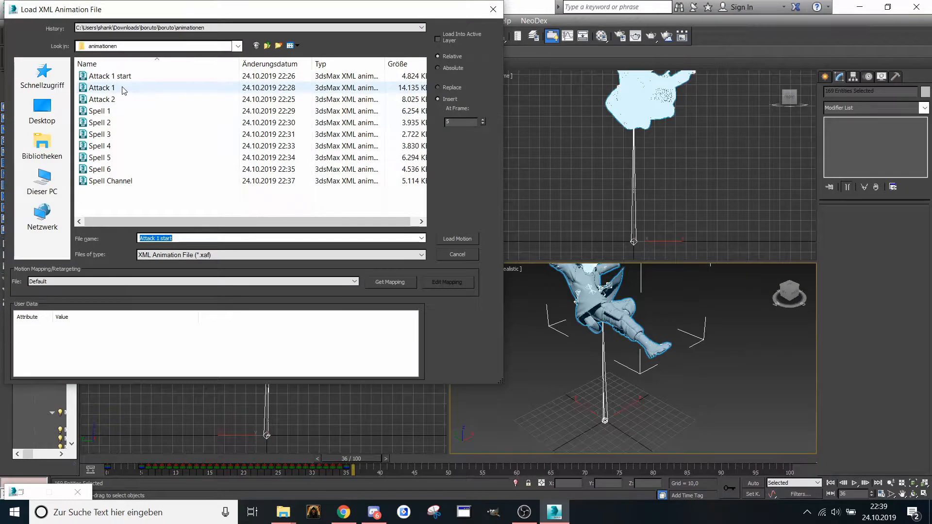
click(100, 88)
click(445, 121)
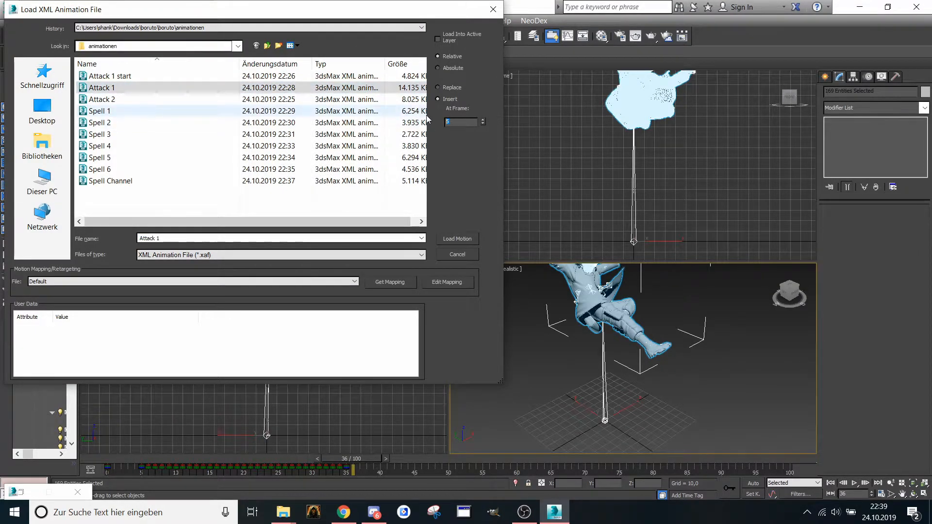
text(36)
click(459, 238)
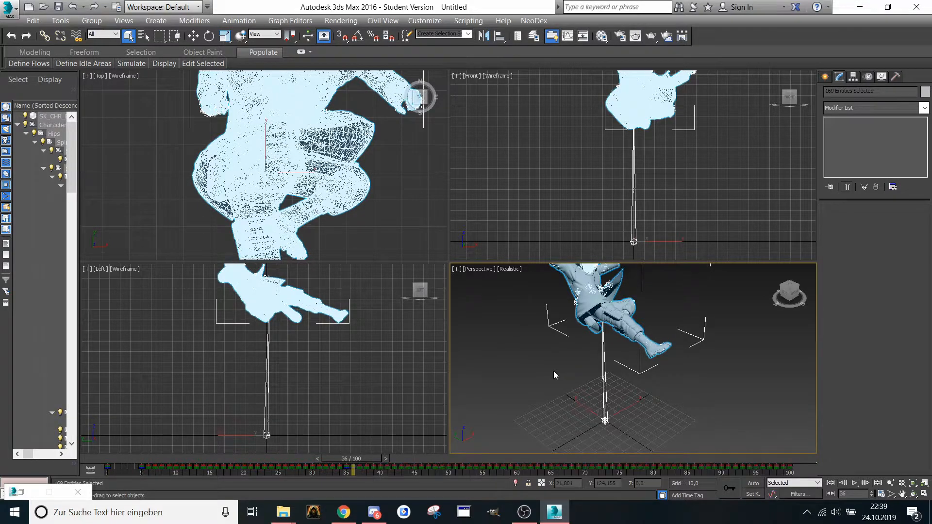
- Return to frame 5 and open the Dope Sheet track view maximized, showing the start of the keys
drag(370, 476, 162, 461)
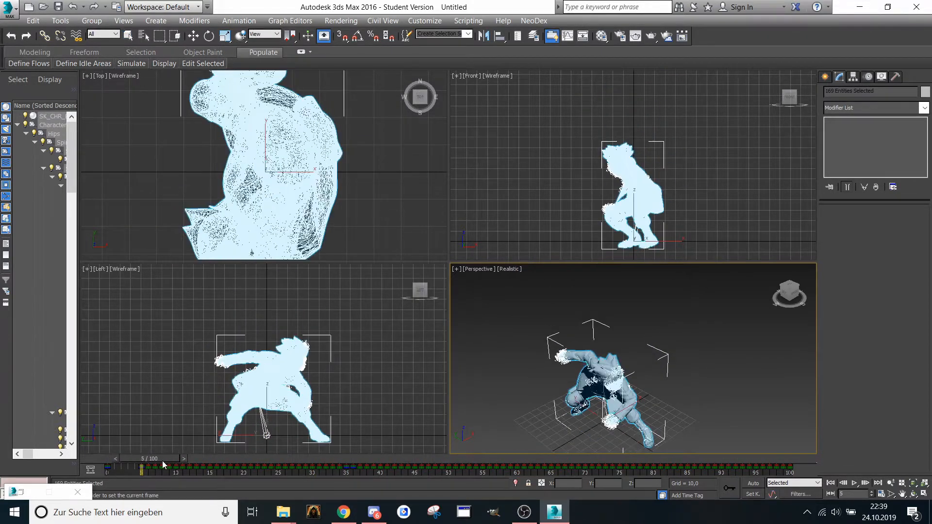
click(241, 20)
mouse_move(289, 20)
click(295, 43)
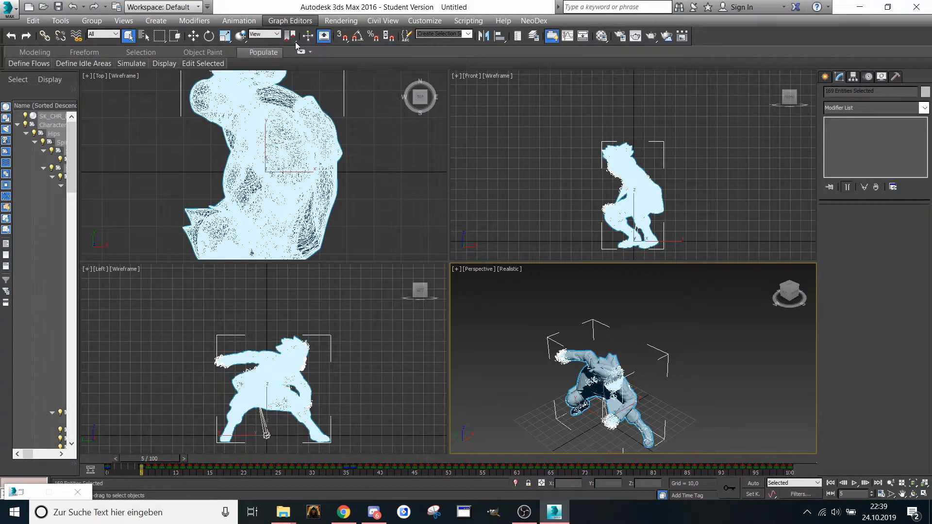
click(768, 91)
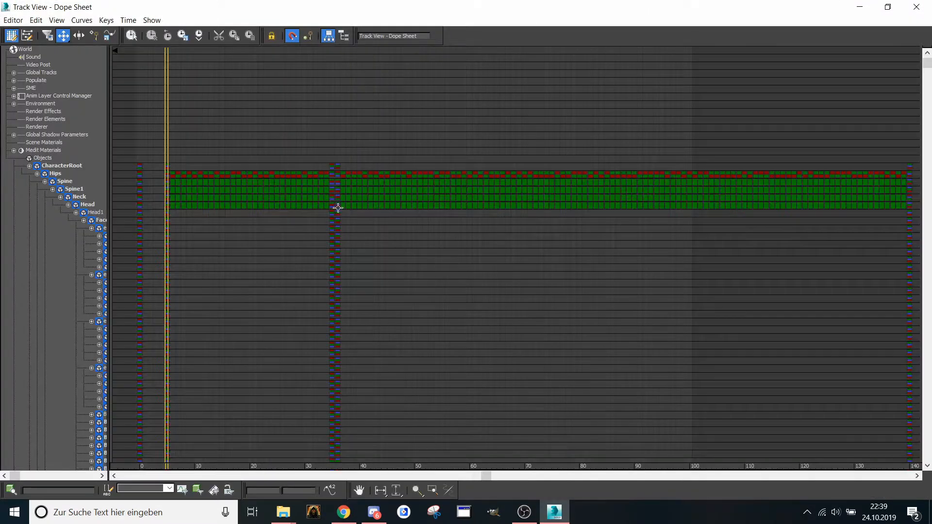
middle_drag(338, 208, 423, 177)
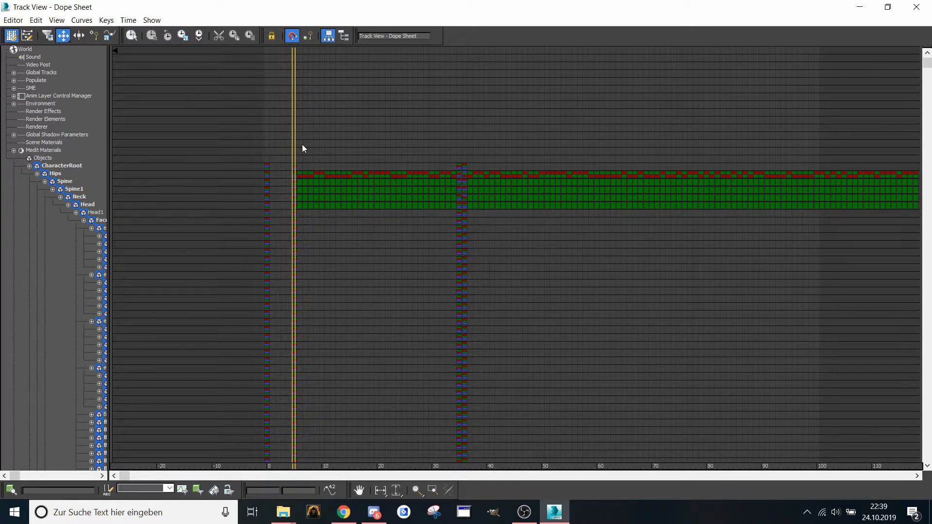
- Add a note track to the Objects entry in the Dope Sheet and expand the entry
click(56, 20)
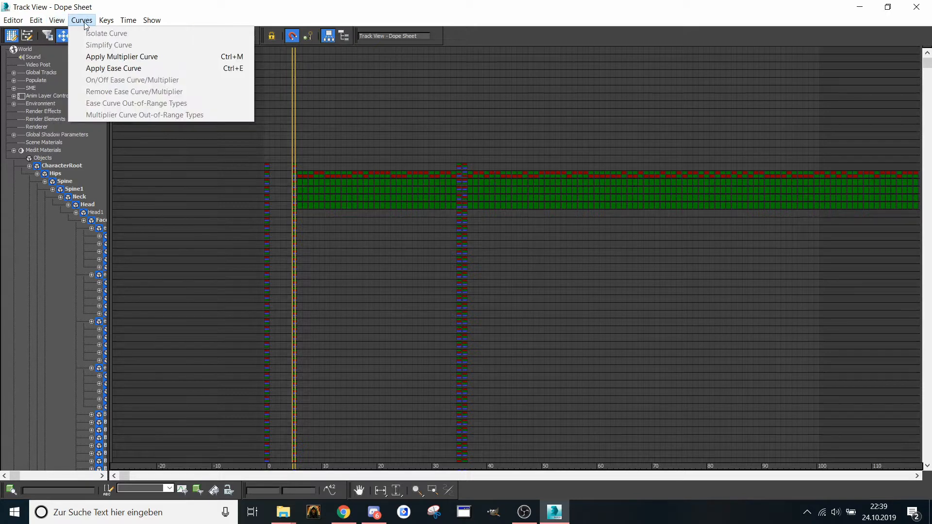
click(56, 19)
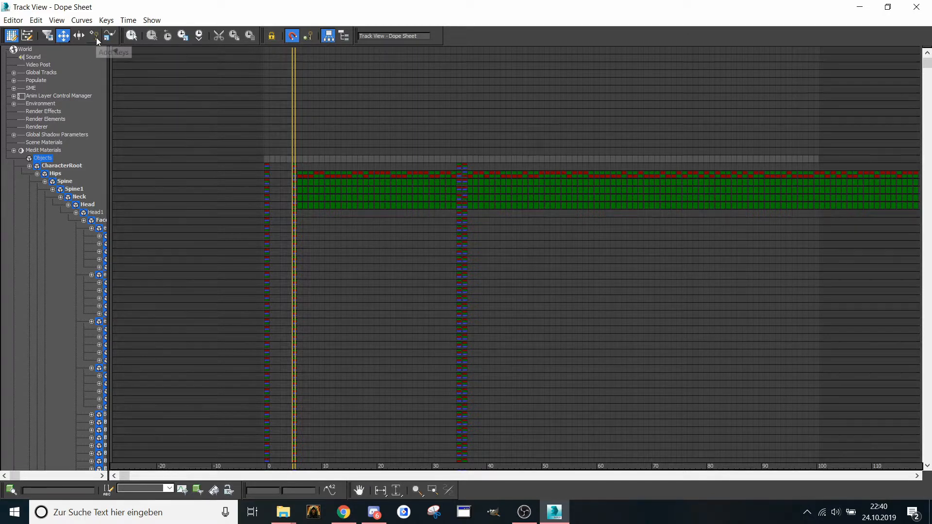
click(31, 22)
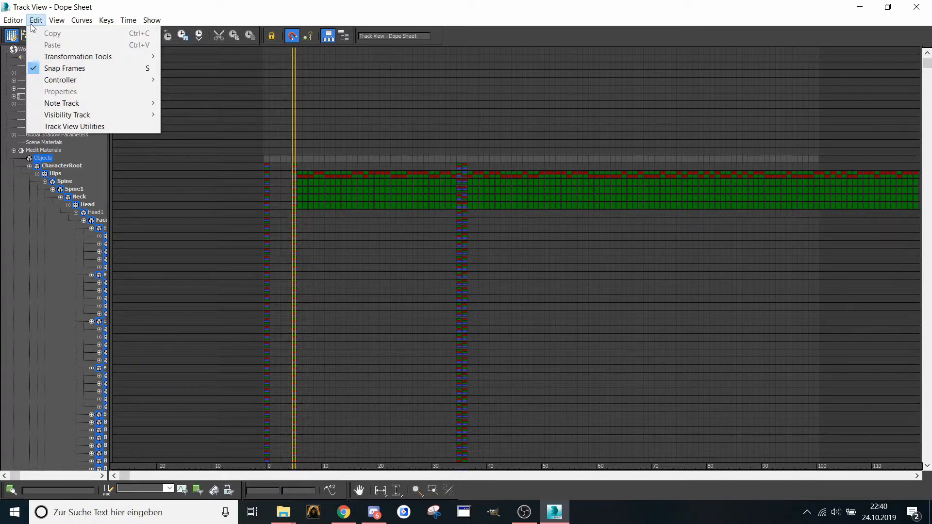
mouse_move(95, 105)
click(173, 101)
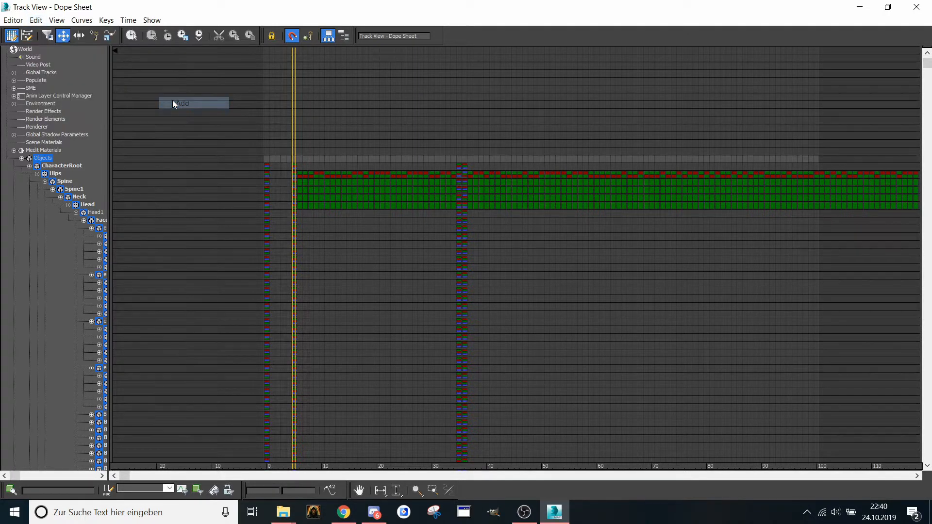
click(21, 160)
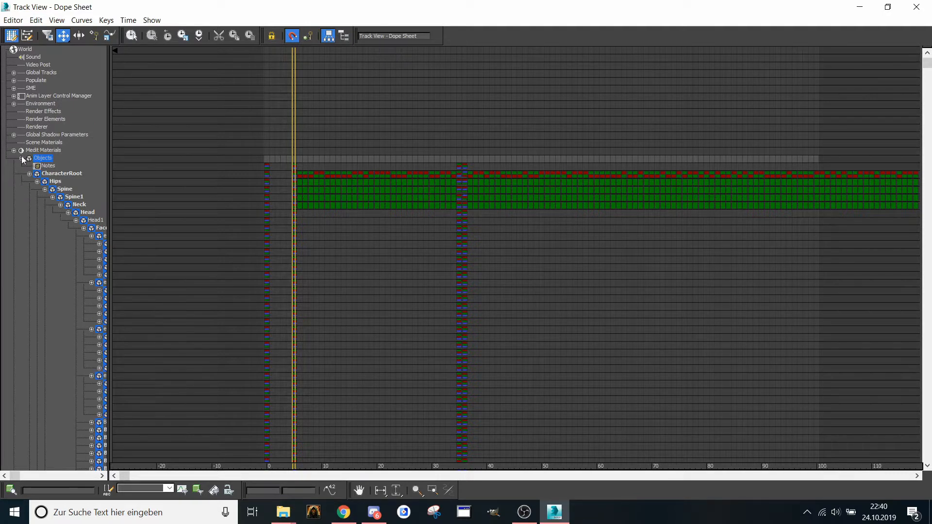
- Add a key to the Notes track at frame 5 with the quoted text "Attack 1"
click(47, 166)
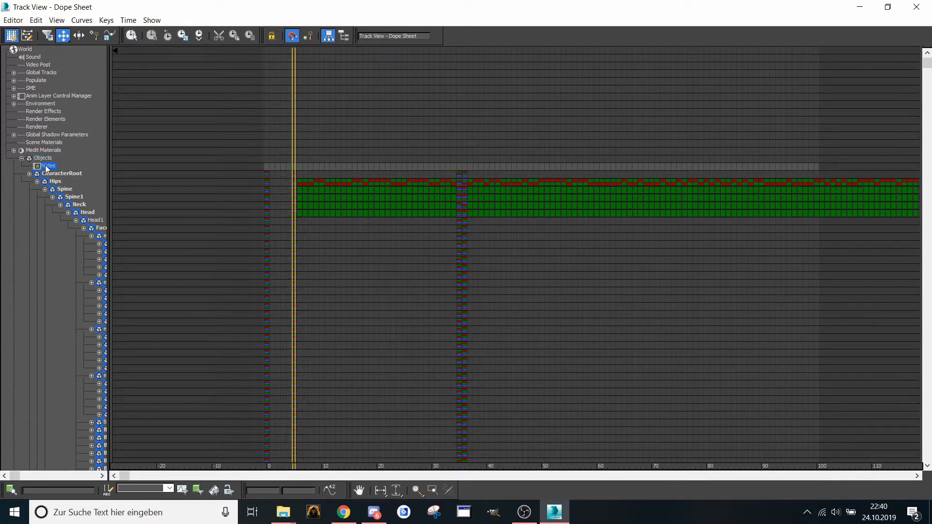
click(94, 35)
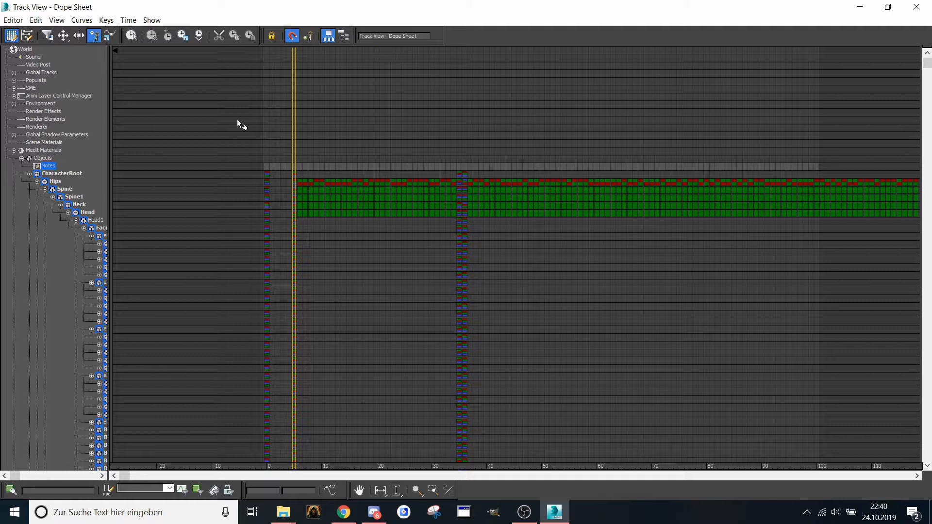
click(294, 166)
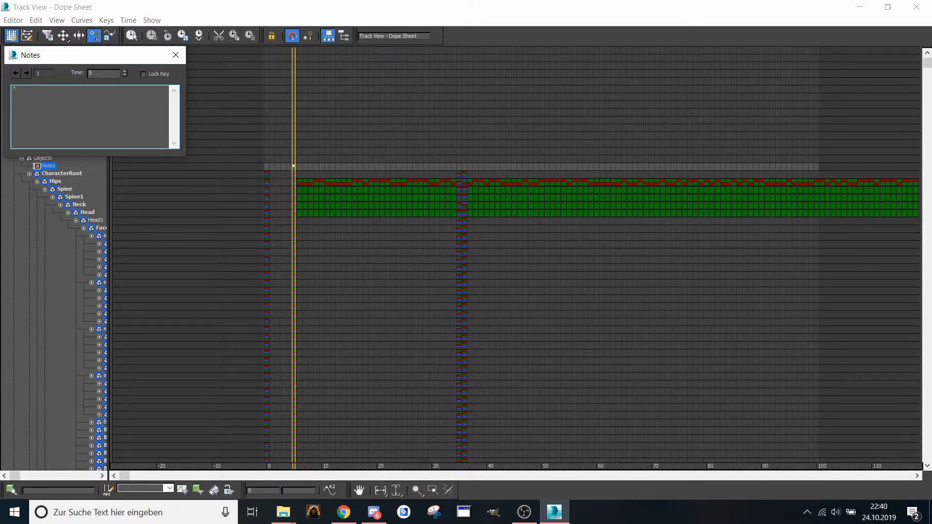
text("Attack 1")
click(171, 61)
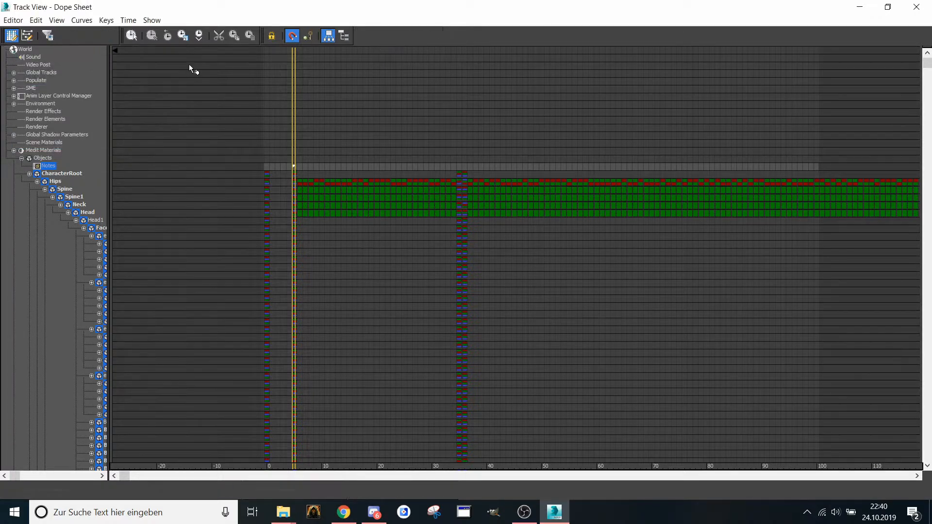
right_click(371, 161)
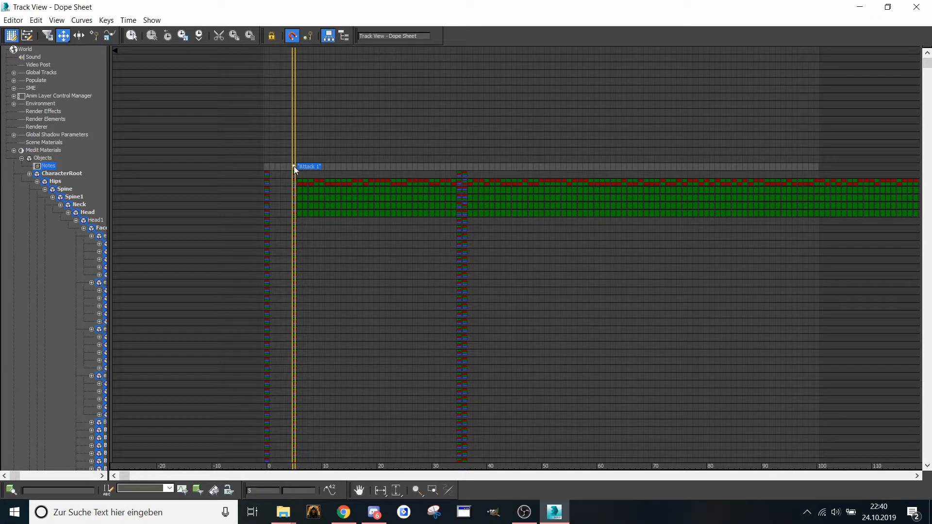
- Place an "Attack 1" note key at frame 140, where the animation keys end, and close the Dope Sheet
drag(296, 167, 561, 189)
middle_drag(507, 194, 296, 217)
drag(313, 169, 786, 171)
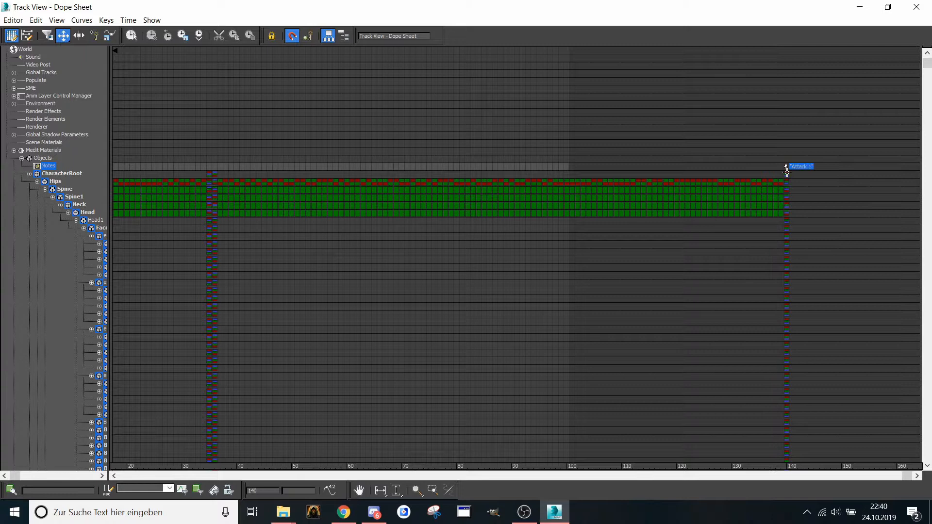
click(914, 6)
- Configure the animation time range with an end time of 300 and a start time of 140
click(880, 494)
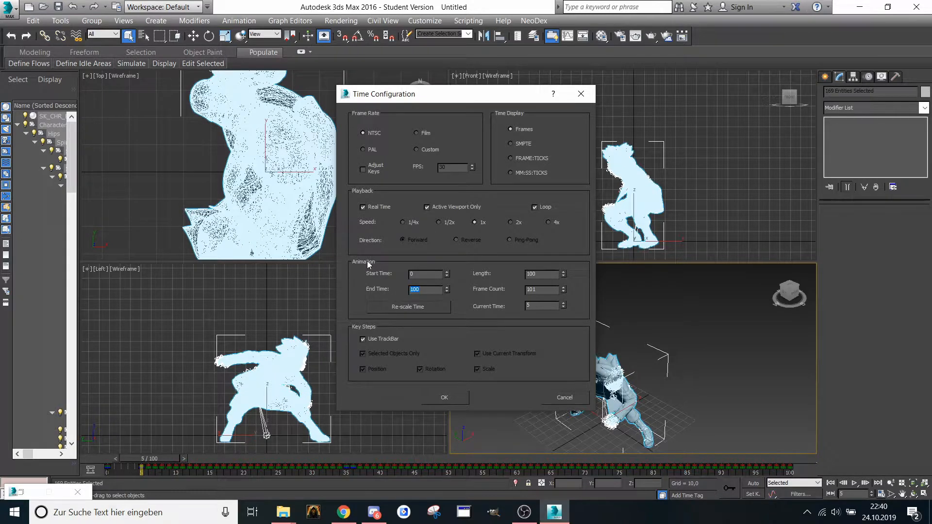
key(Tab)
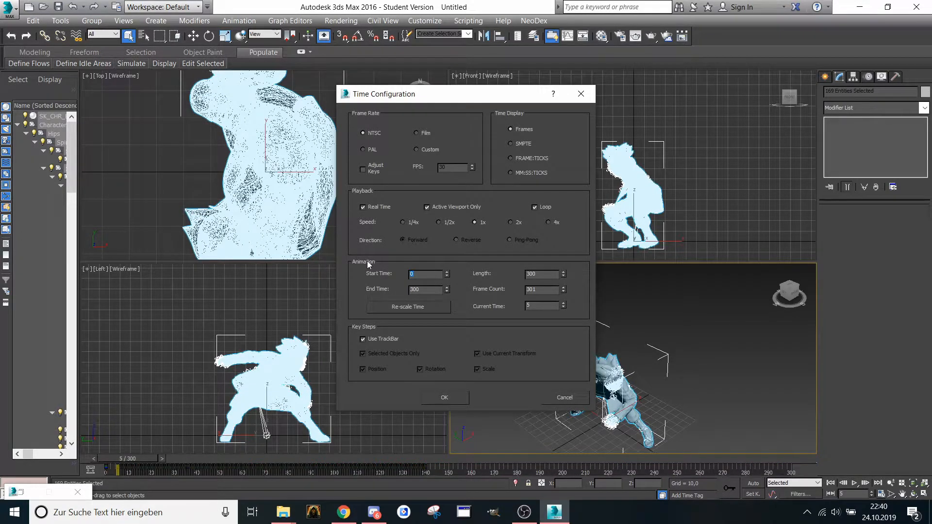
text(140)
key(Return)
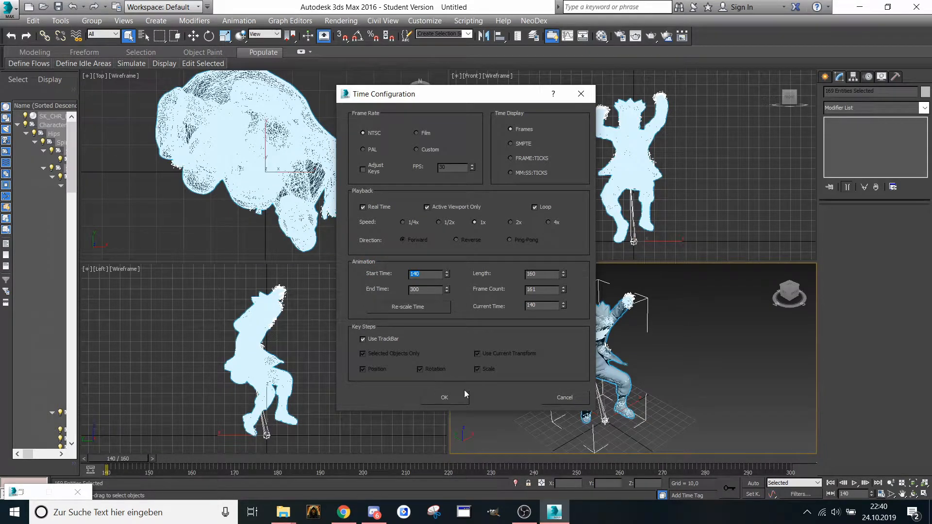
click(451, 397)
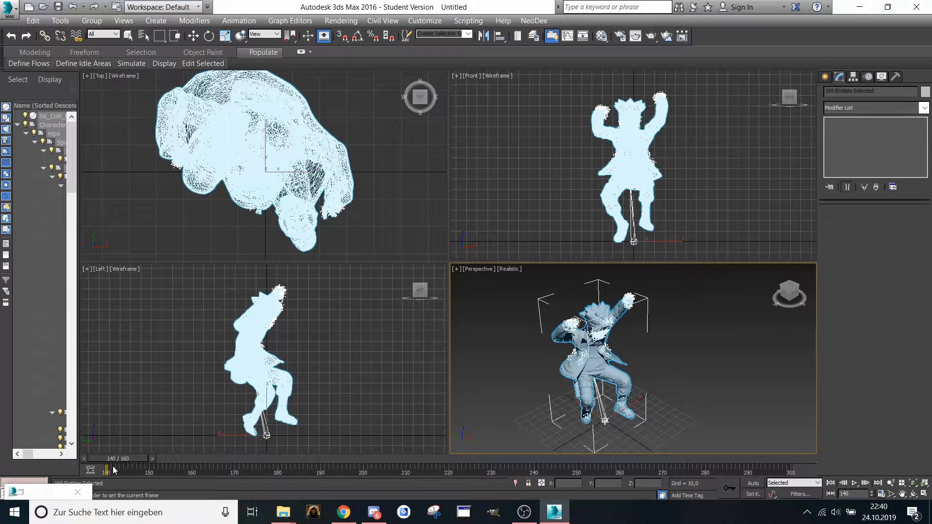
- Move the time slider to frame 170 and load the "Attack 2" animation file inserted at frame 170
click(728, 490)
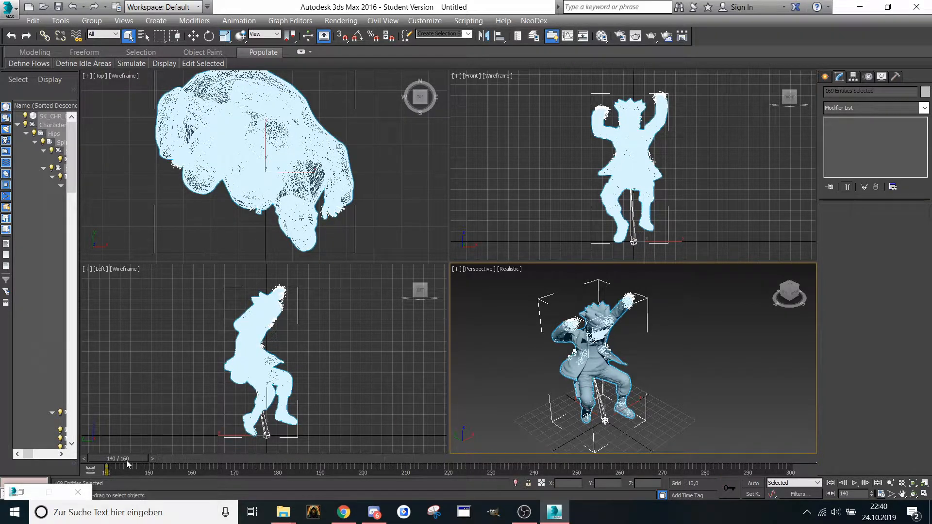
drag(128, 464, 161, 462)
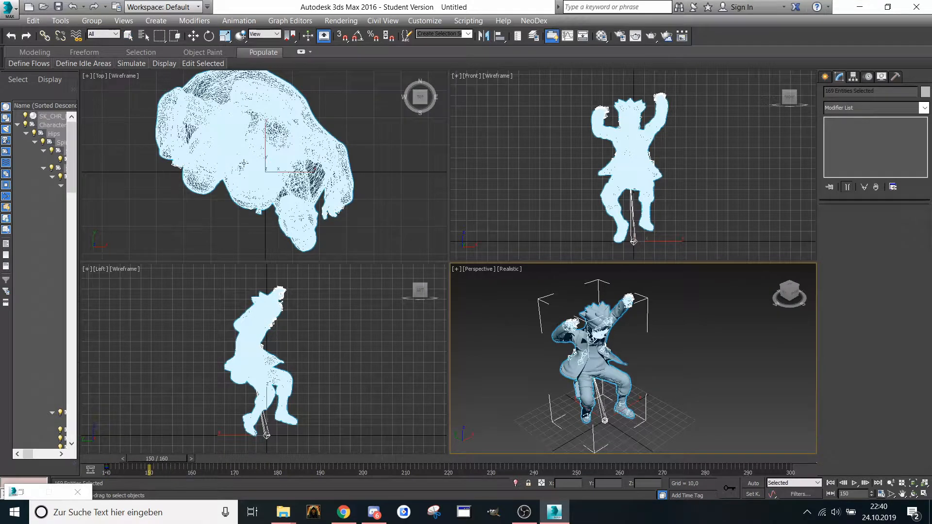
key(q)
drag(188, 459, 258, 471)
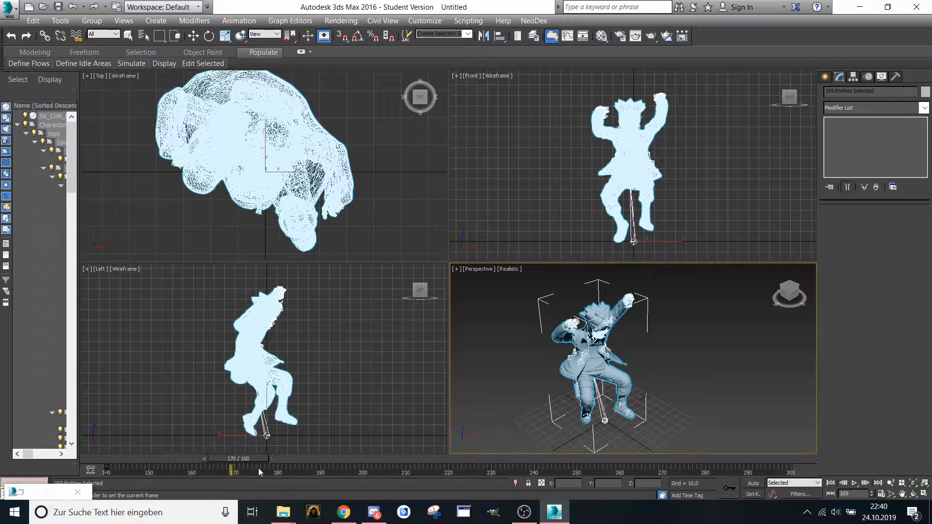
click(238, 21)
click(248, 35)
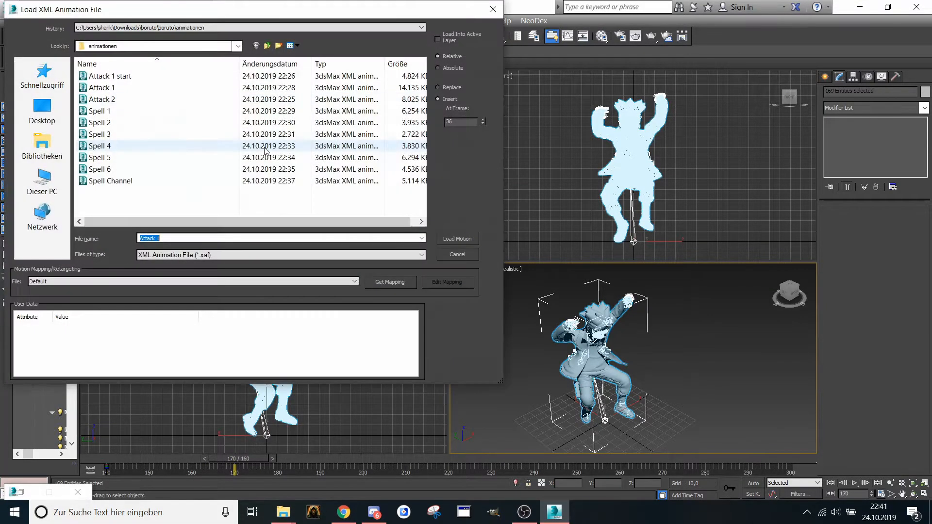
click(111, 99)
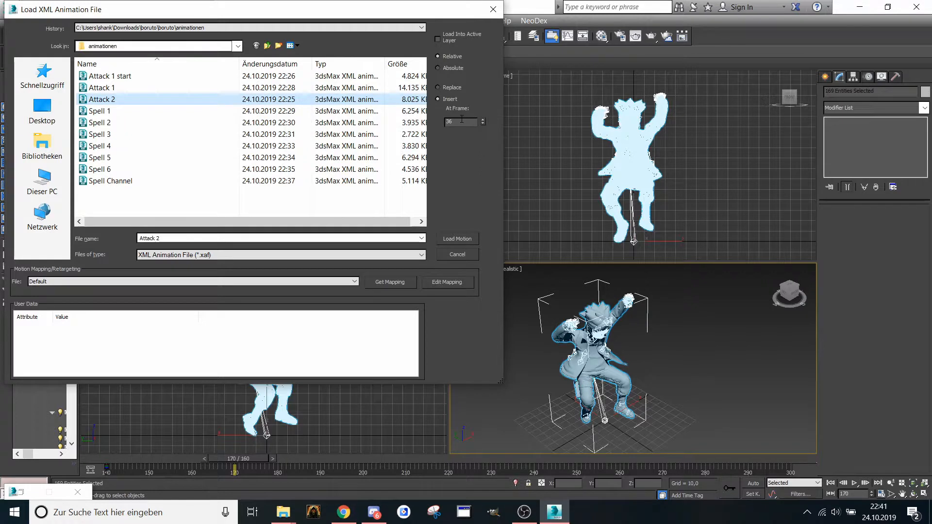
click(460, 122)
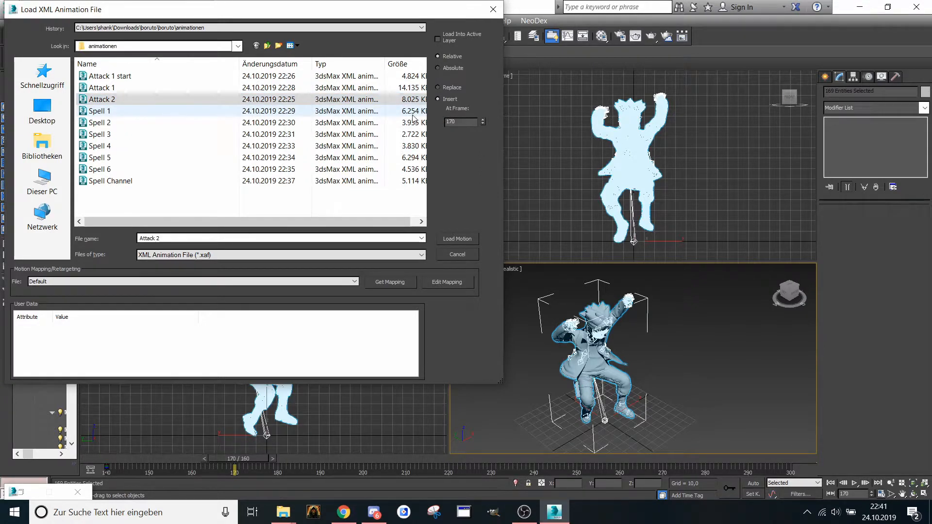
click(458, 239)
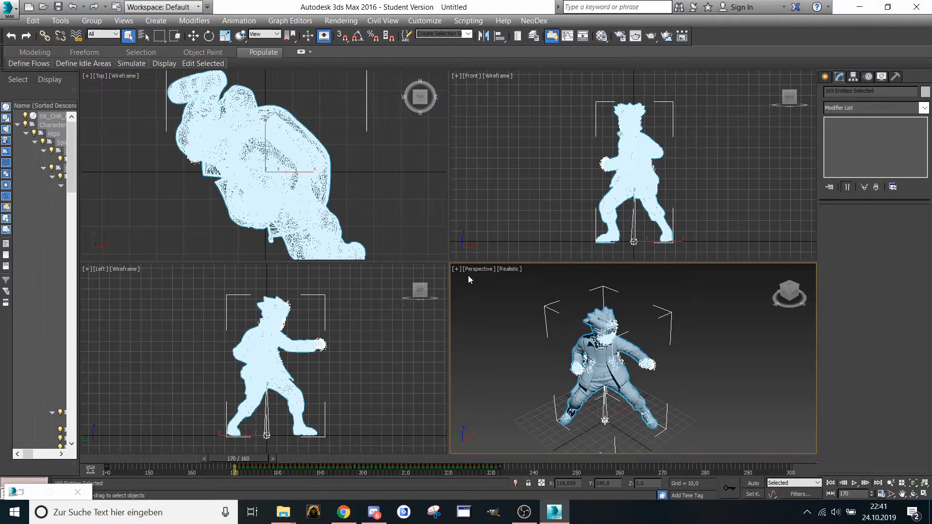
- In the Dope Sheet, copy the "Attack 1" note key to frame 170 and change its text to "Attack 2"
click(282, 21)
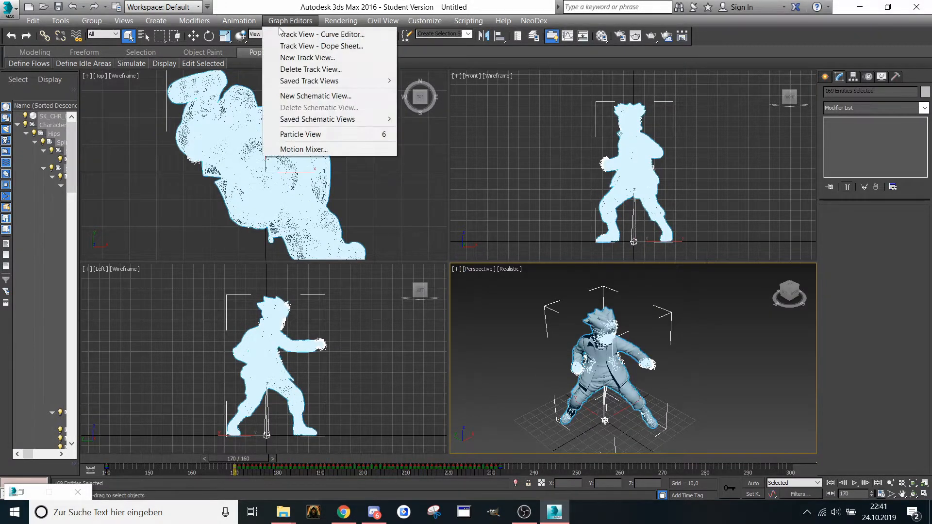
click(320, 45)
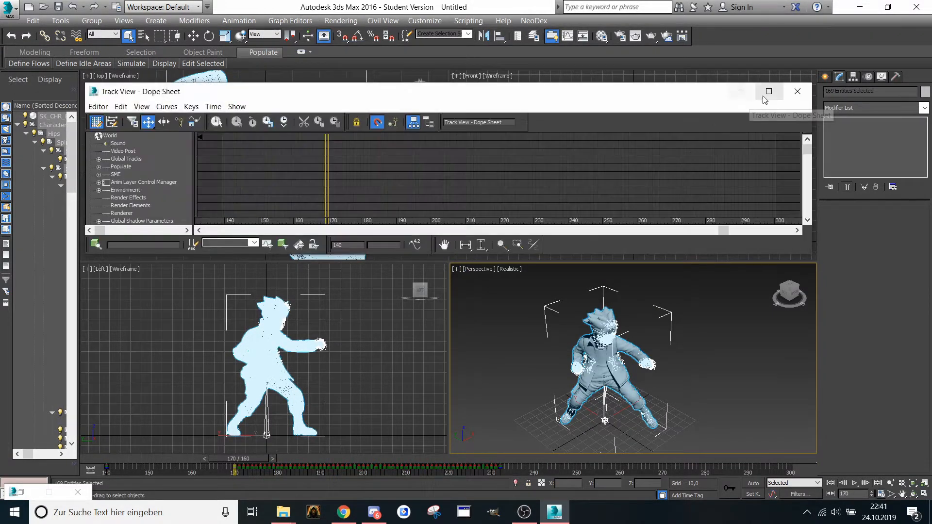
click(769, 91)
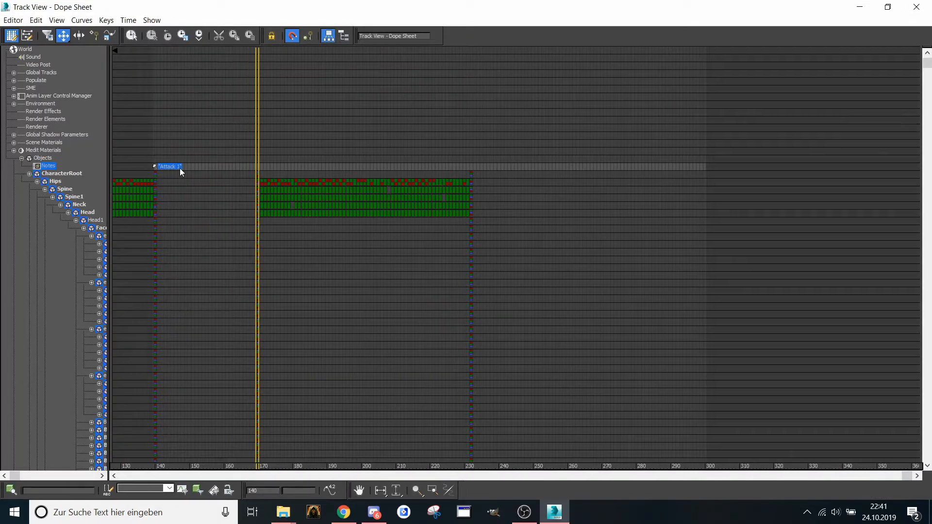
shift+drag(157, 168, 257, 169)
right_click(257, 167)
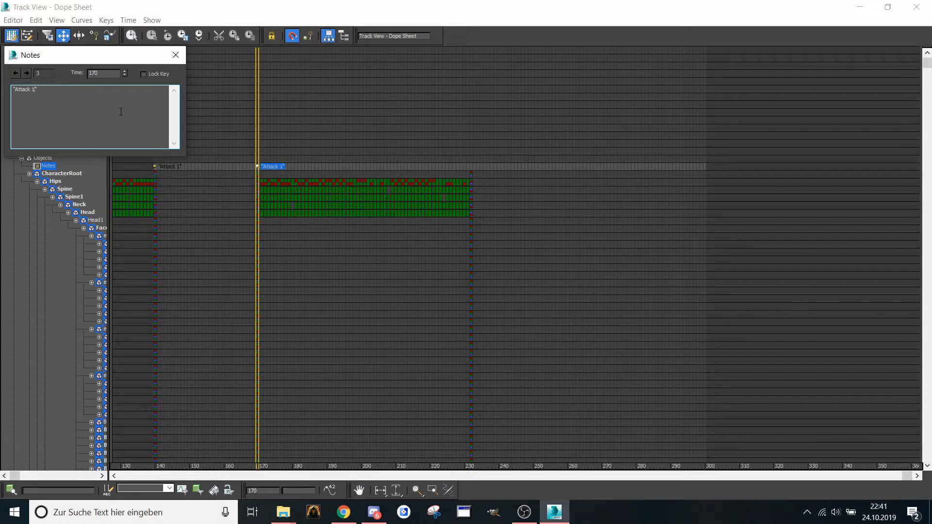
click(176, 55)
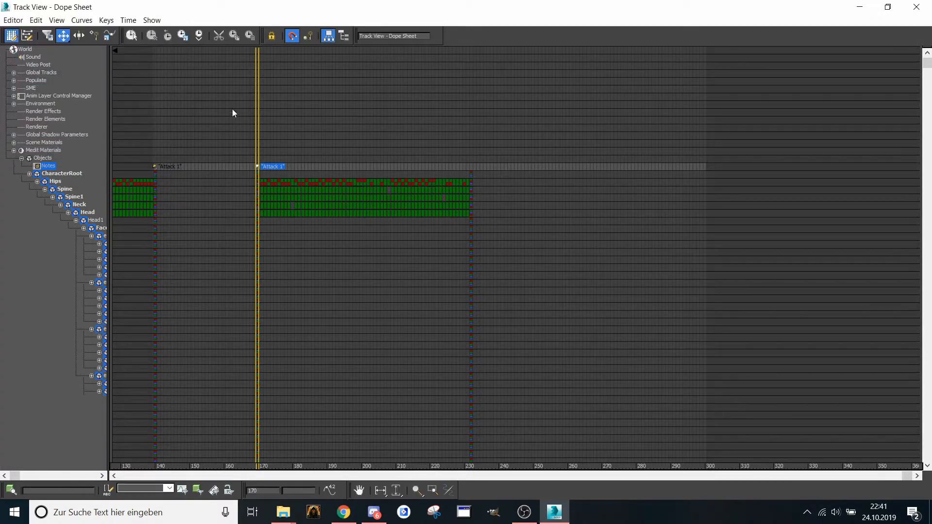
- Copy the "Attack 2" note key to frame 232, at the end of that sequence's keys, and put the Dope Sheet away
shift+drag(257, 167, 307, 167)
shift+drag(400, 166, 468, 173)
drag(259, 141, 476, 138)
click(887, 7)
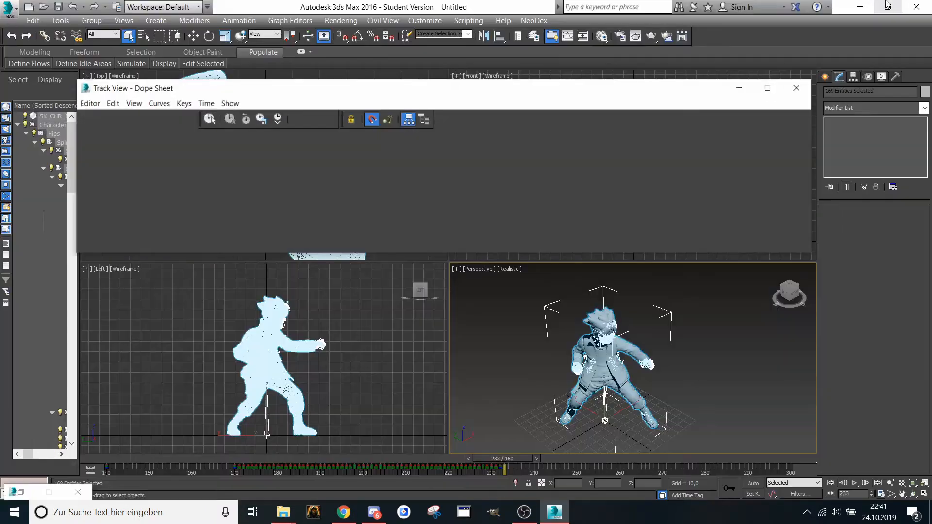
click(738, 88)
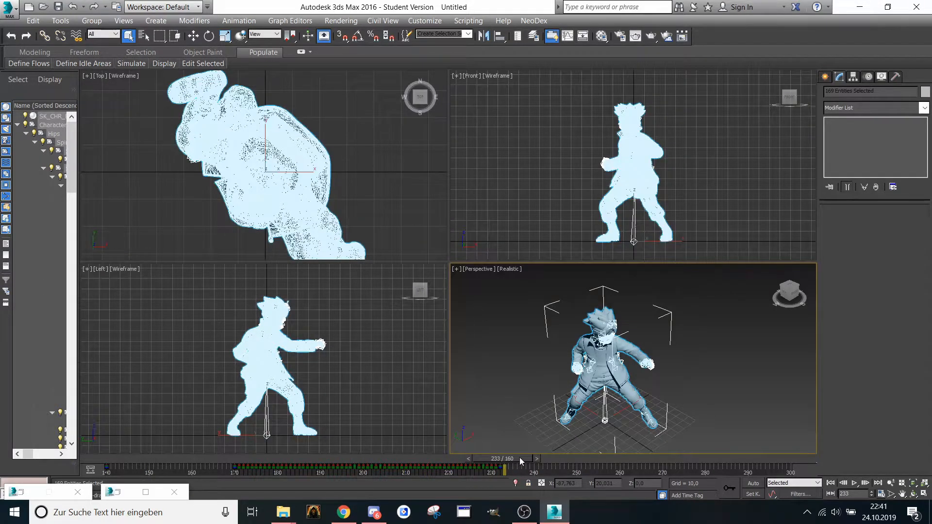
- Move the time slider to frame 260 and load the "Spell 1" animation file inserted at frame 260
drag(519, 461, 628, 461)
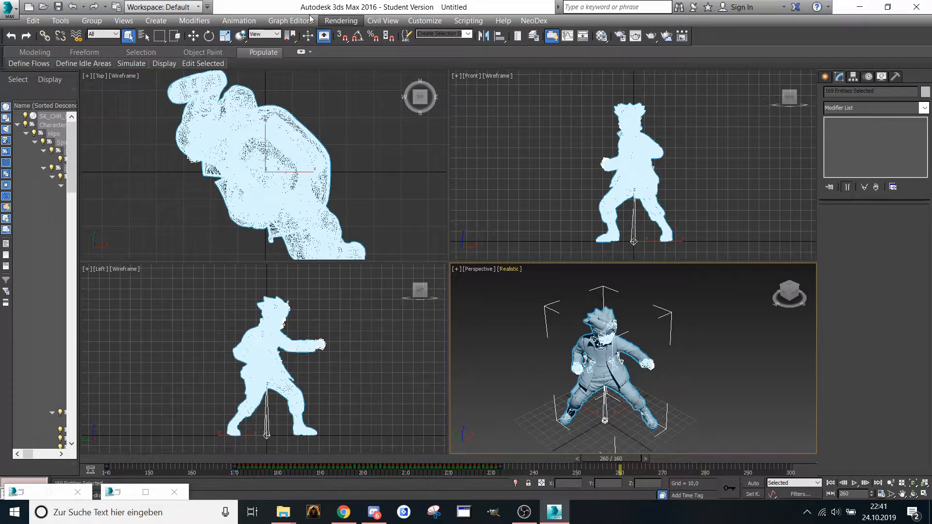
click(239, 21)
click(261, 36)
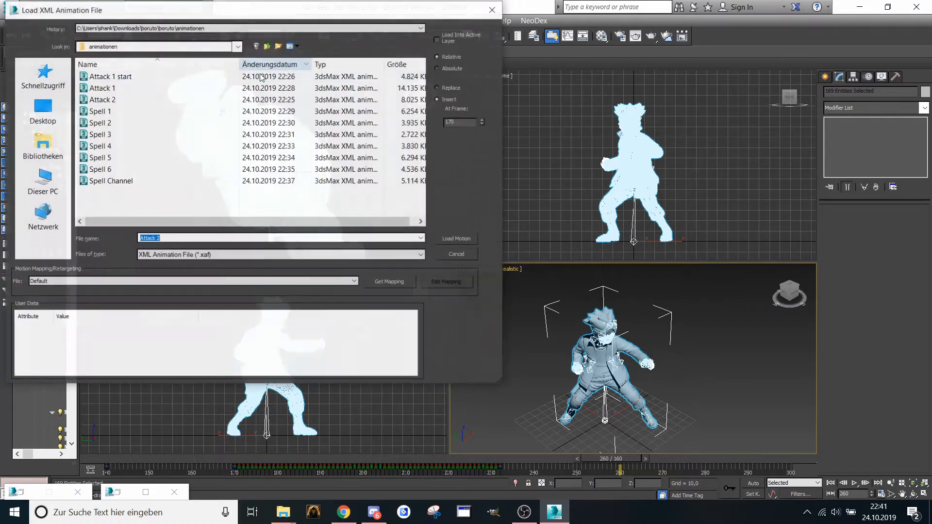
click(100, 111)
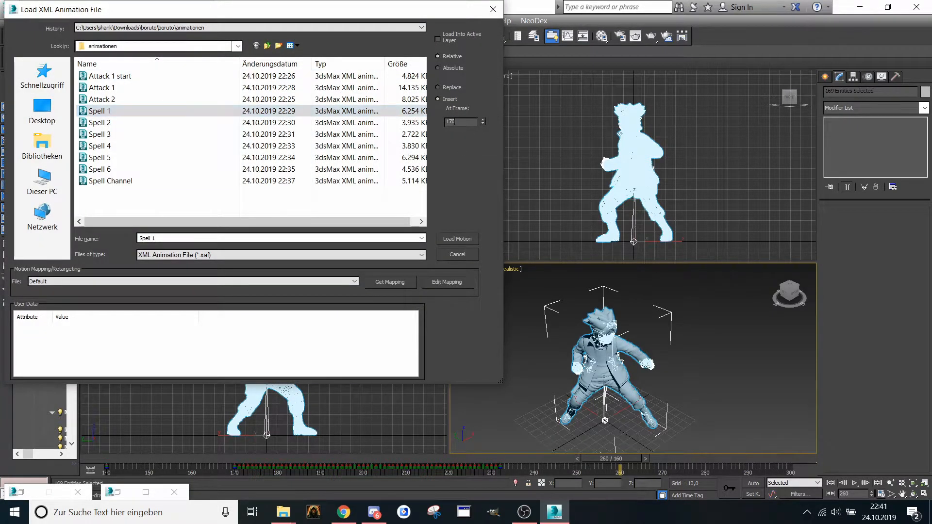
drag(454, 122, 422, 123)
text(260)
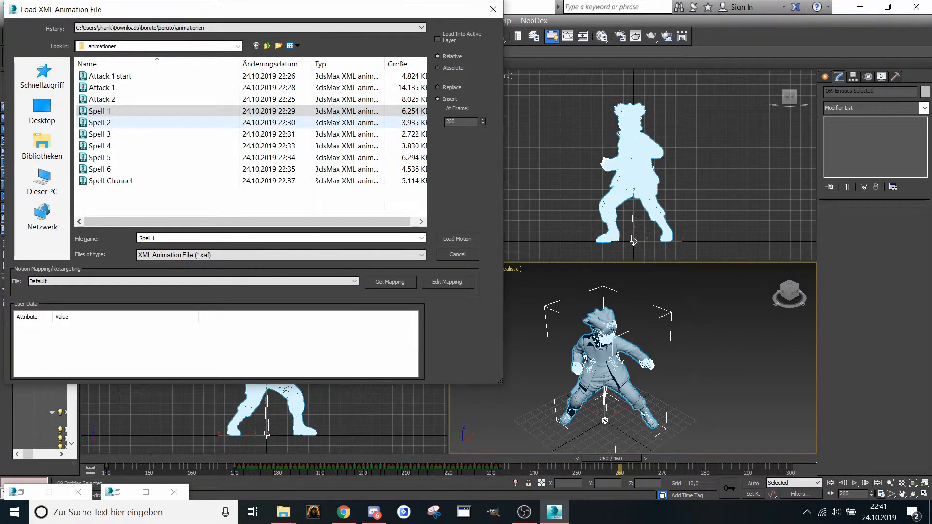
click(457, 239)
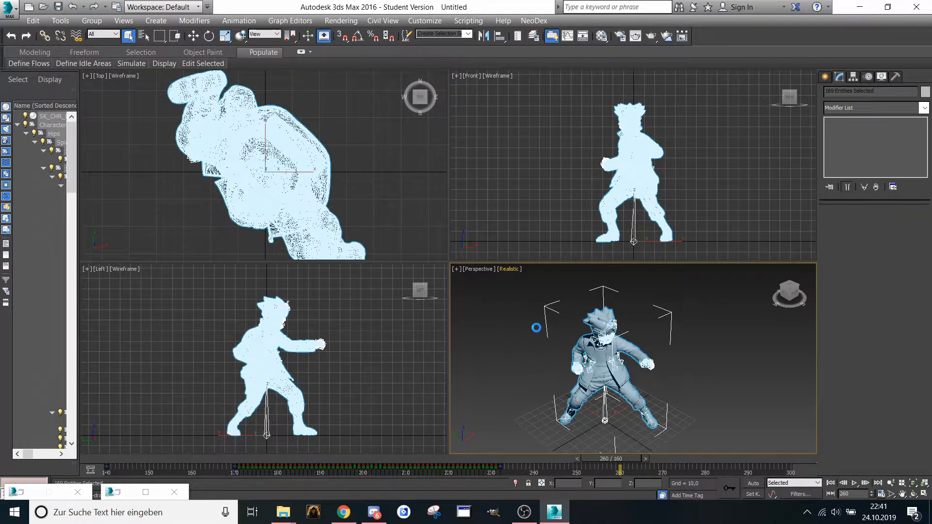
- In the Dope Sheet, copy the last "Attack 2" note key to frame 260 and change its text to "Spell 1"
click(239, 20)
click(293, 46)
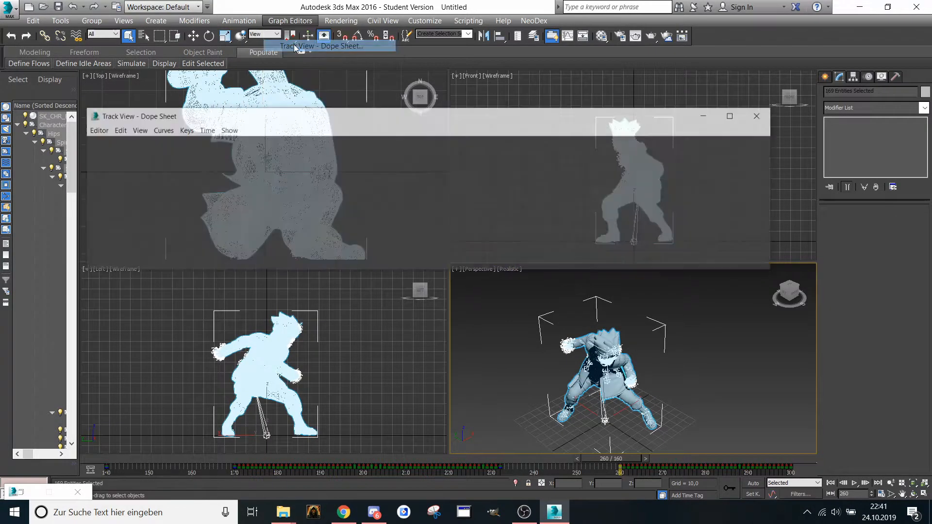
click(762, 97)
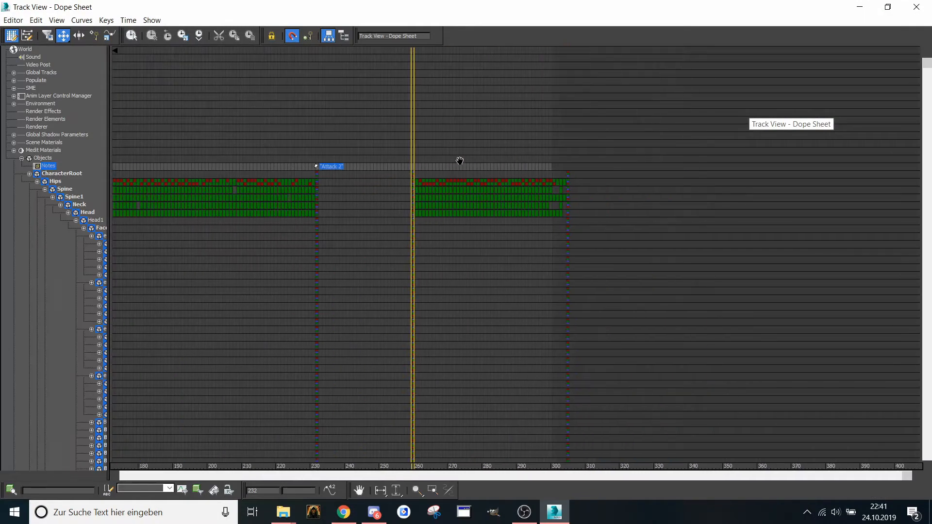
shift+drag(299, 166, 392, 173)
right_click(393, 167)
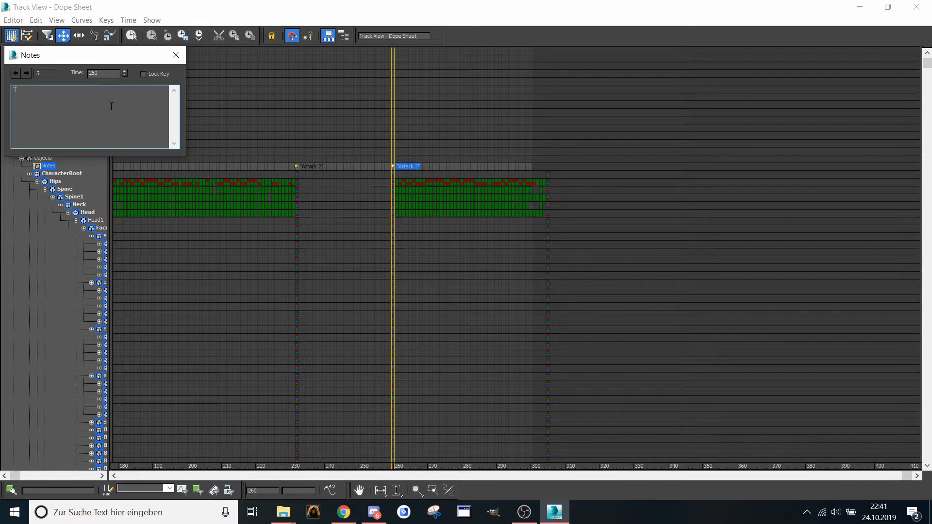
text(Spell 1)
click(176, 54)
- Copy the "Spell 1" note key to frame 305, where the animation keys end, and close the Dope Sheet
key(Caps_Lock)
key(Caps_Lock)
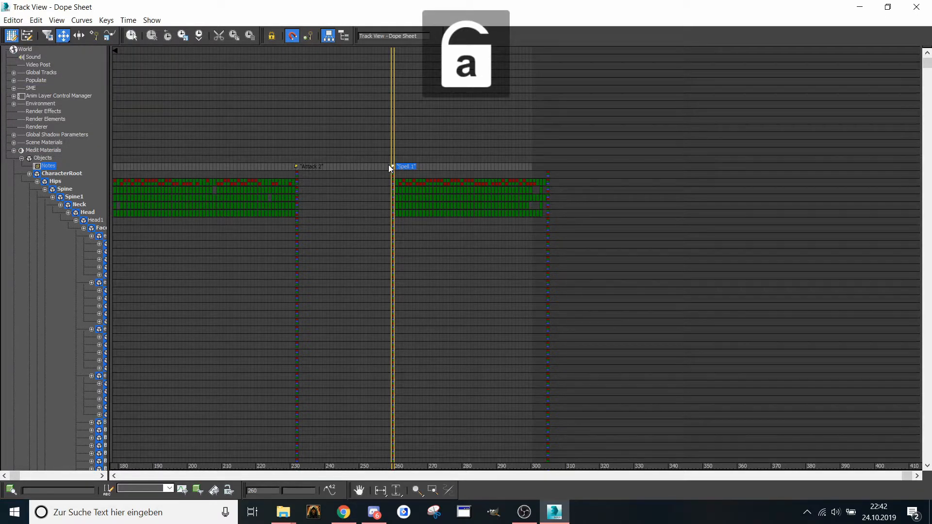
shift+drag(391, 168, 548, 172)
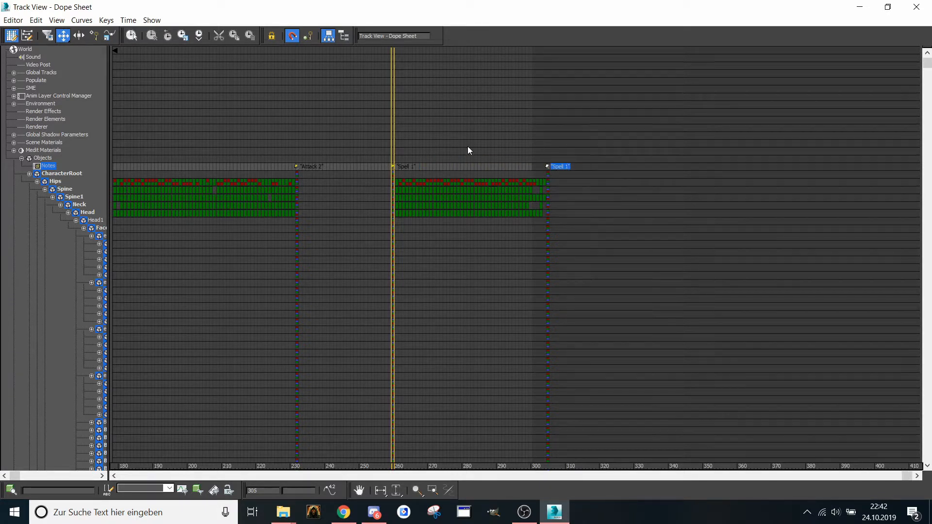
click(916, 6)
- Configure the animation time range with a start time of 305 and an end time of 450
click(880, 494)
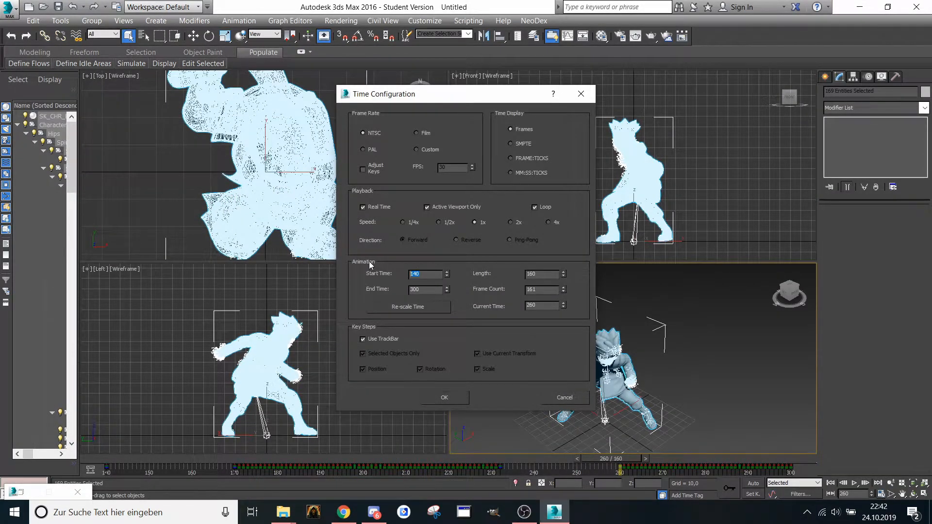
text(310)
key(Tab)
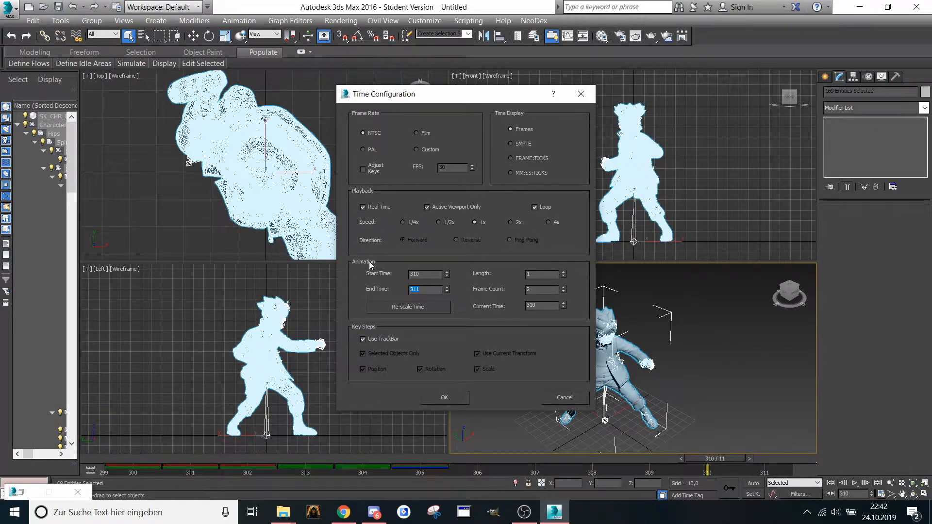
key(Tab)
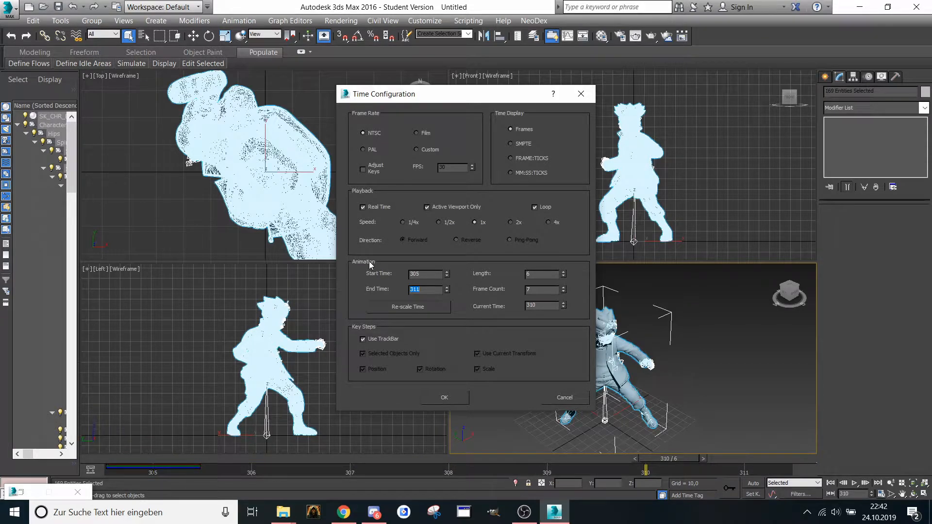
key(Return)
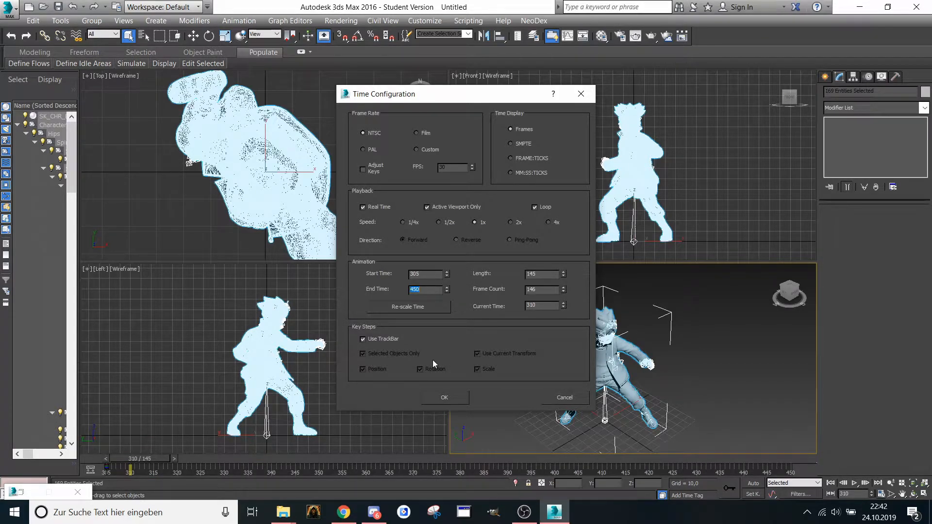
click(441, 397)
- Move the time slider to frame 320 and load the "Spell 2" animation file inserted at frame 320
drag(138, 456, 184, 457)
click(239, 20)
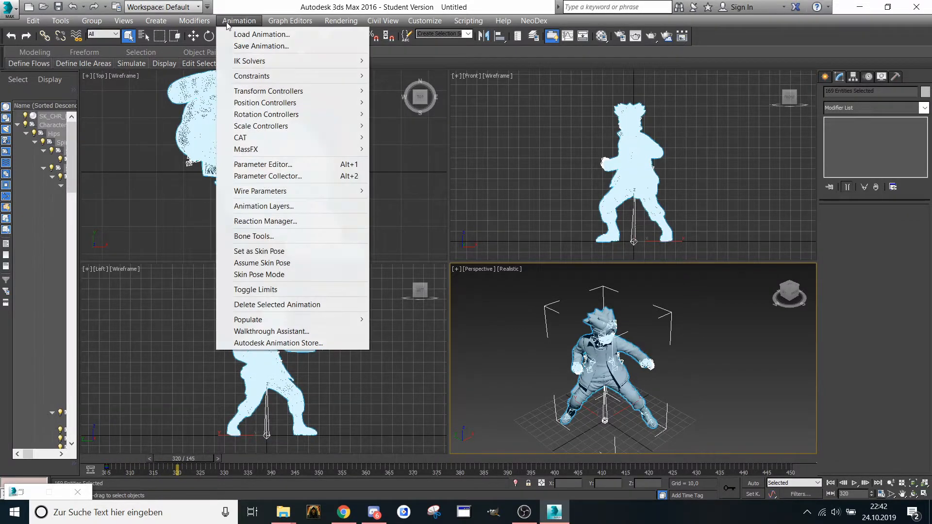
click(233, 33)
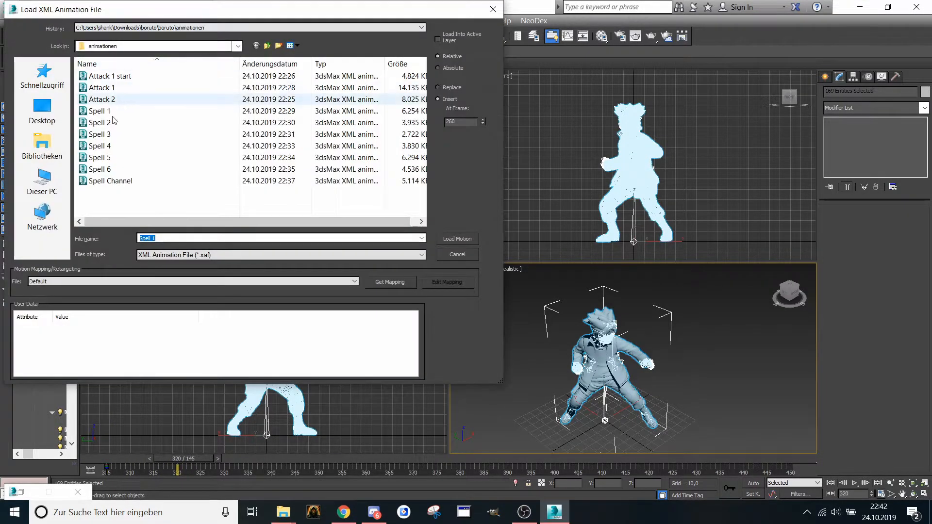
click(177, 123)
double_click(465, 121)
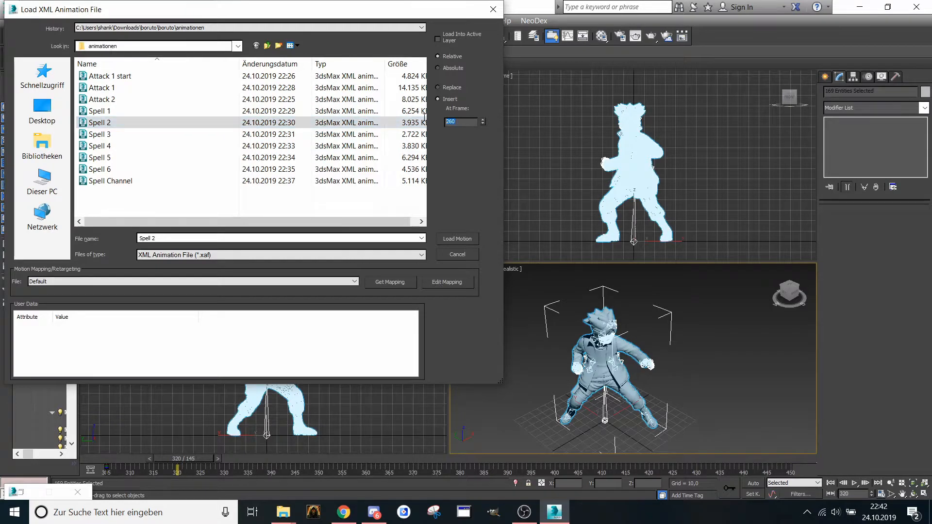
text(32)
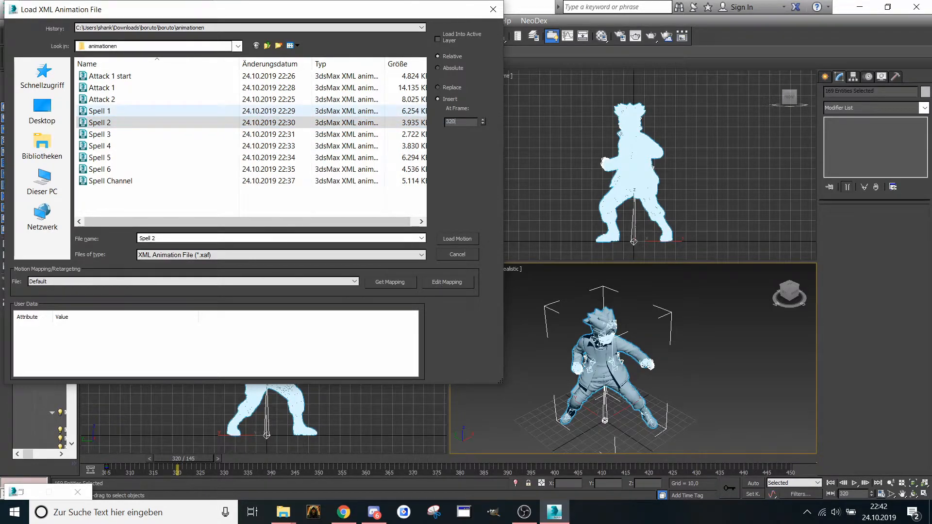
click(457, 238)
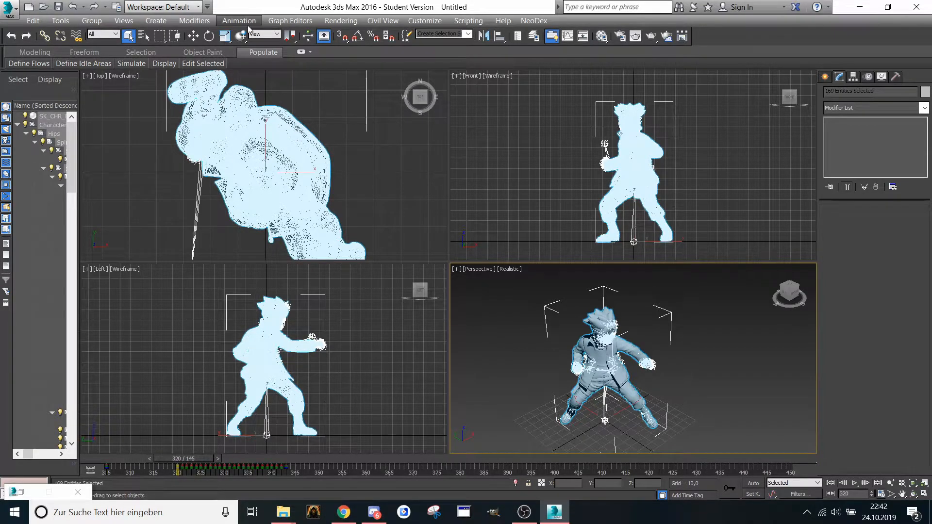
- In the Dope Sheet, copy the last "Spell 1" note key to frame 320 and change its text to "Spell 2"
click(290, 21)
key(Escape)
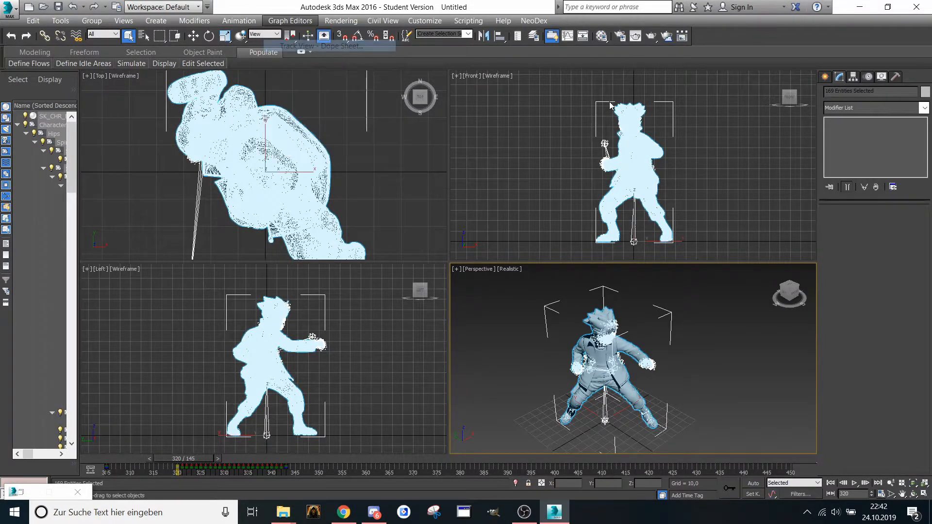
click(765, 92)
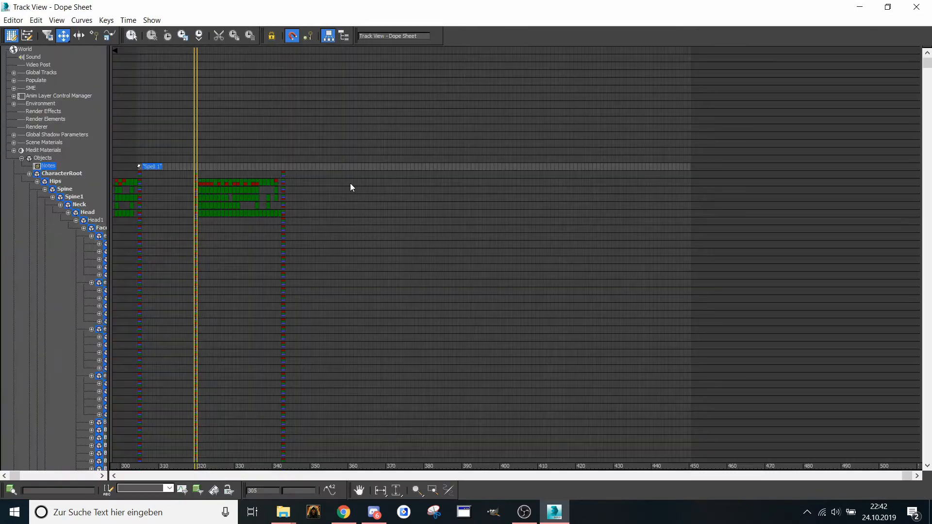
middle_drag(206, 174, 210, 180)
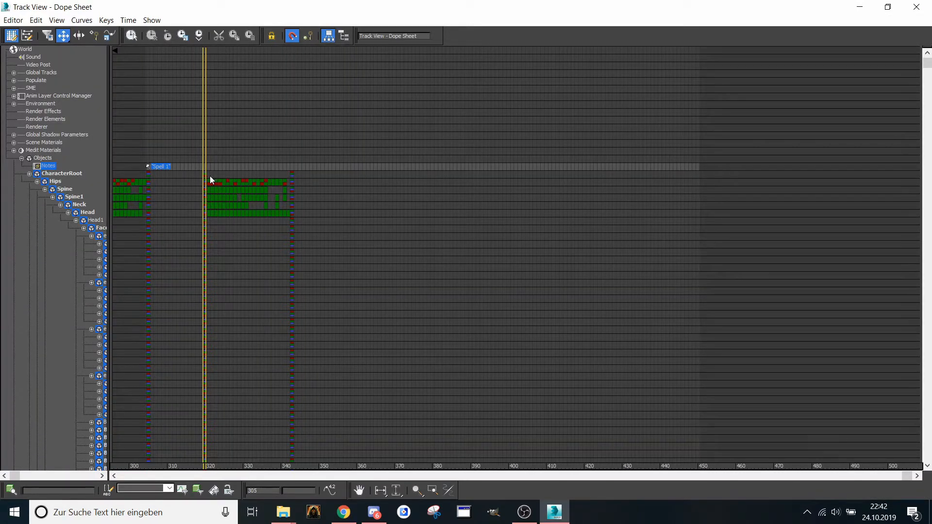
click(148, 165)
click(147, 166)
drag(148, 166, 200, 169)
drag(200, 167, 204, 167)
double_click(205, 168)
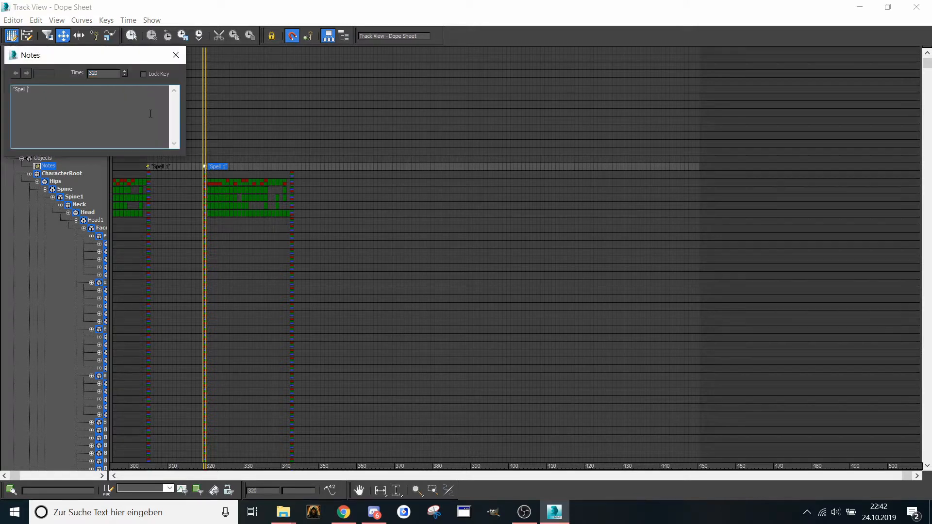
click(176, 54)
- Copy the "Spell 2" note key to frame 343, at the end of its animation keys, and put the Dope Sheet away
key(Caps_Lock)
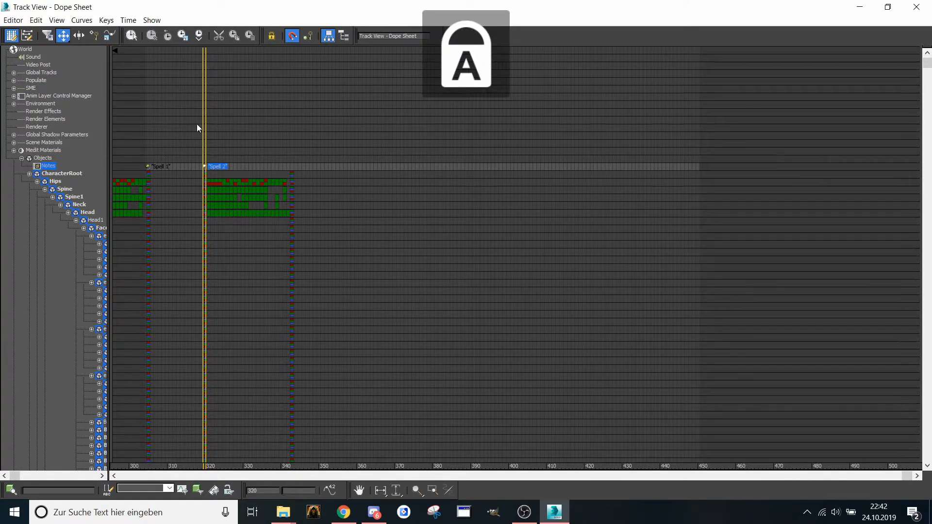
key(Caps_Lock)
drag(203, 167, 292, 170)
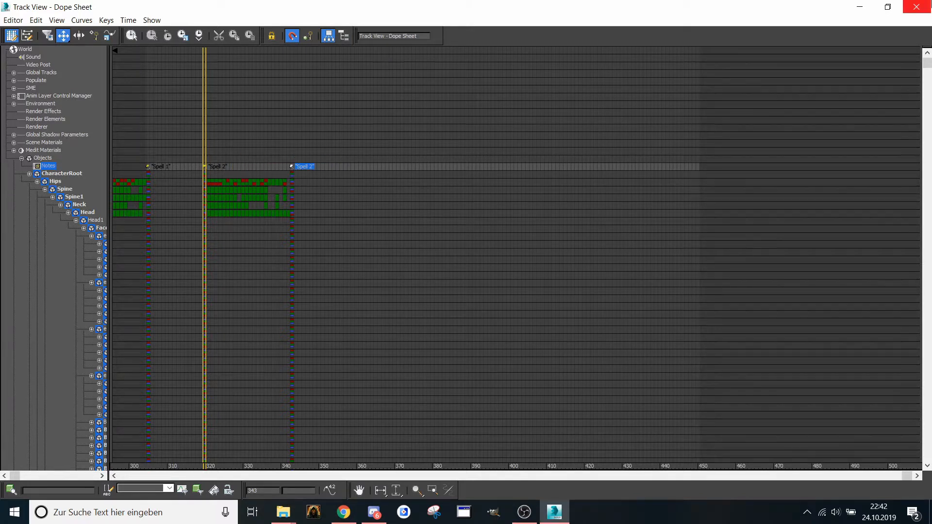
click(859, 7)
- Move the time slider to frame 360 and load the "Spell 3" animation file inserted at frame 360
drag(179, 460, 361, 466)
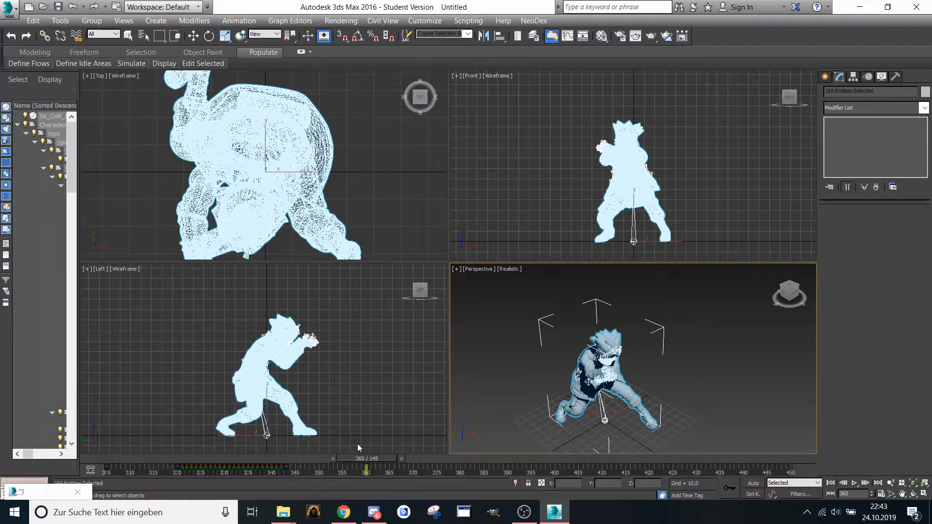
click(239, 21)
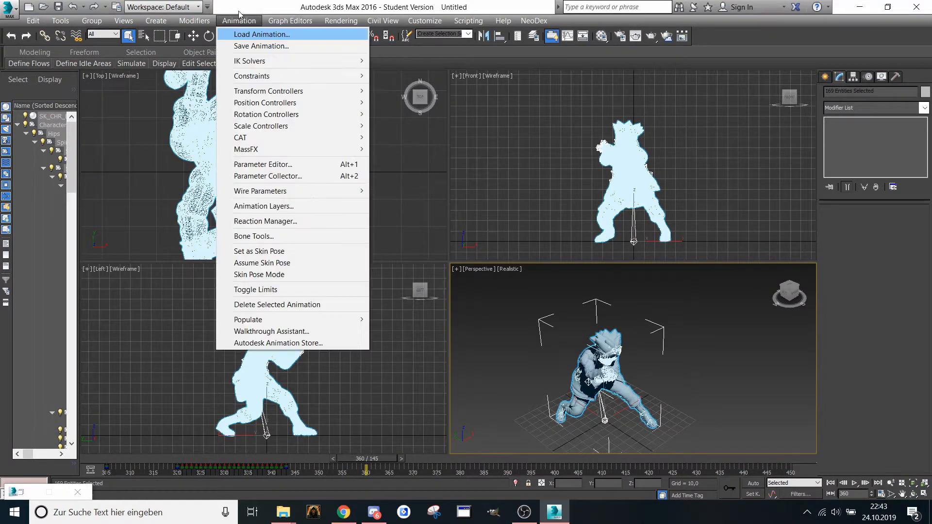
click(262, 34)
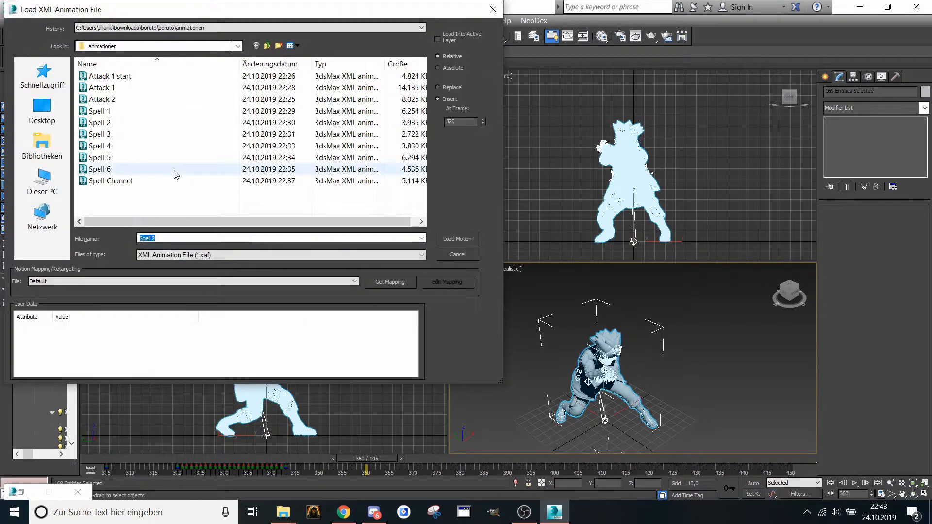
click(109, 136)
double_click(464, 122)
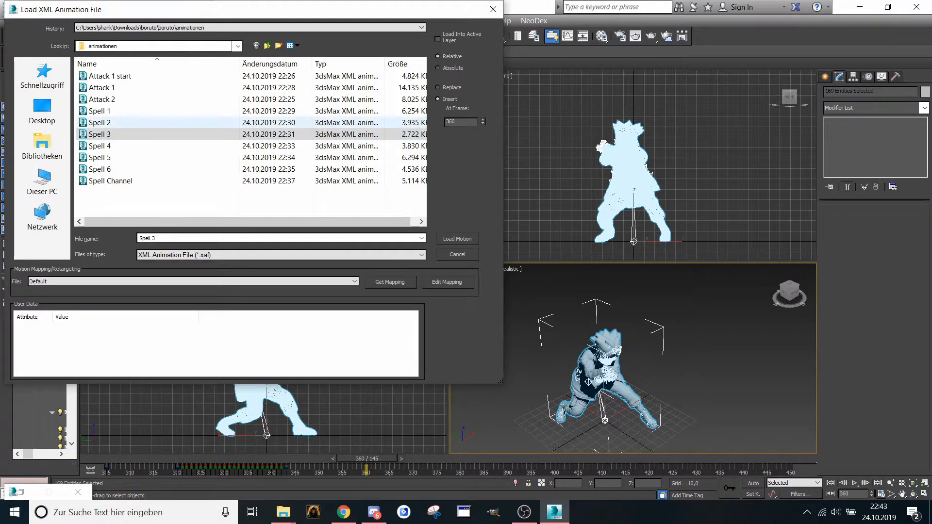
click(462, 239)
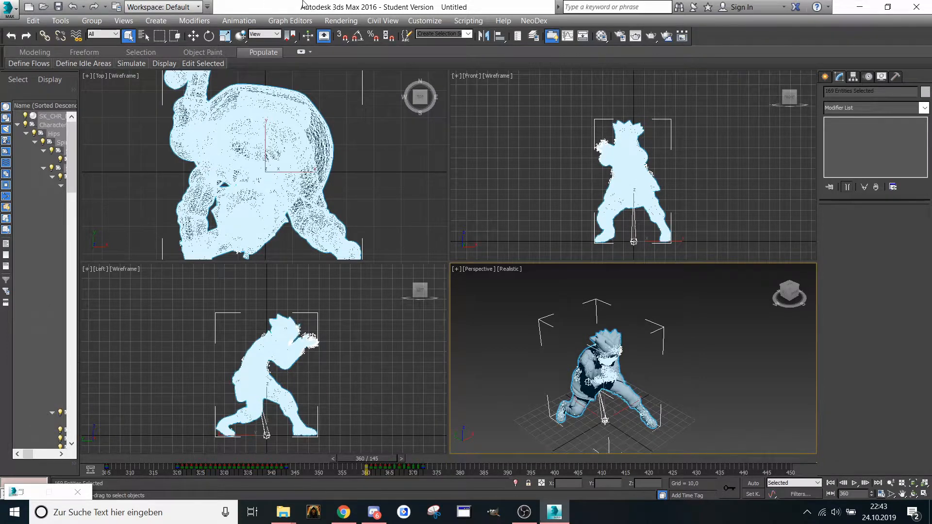
- In the Dope Sheet, copy the last "Spell 2" note key to make "Spell 3" notes at frame 360 and at the end of its animation keys
click(290, 21)
click(301, 49)
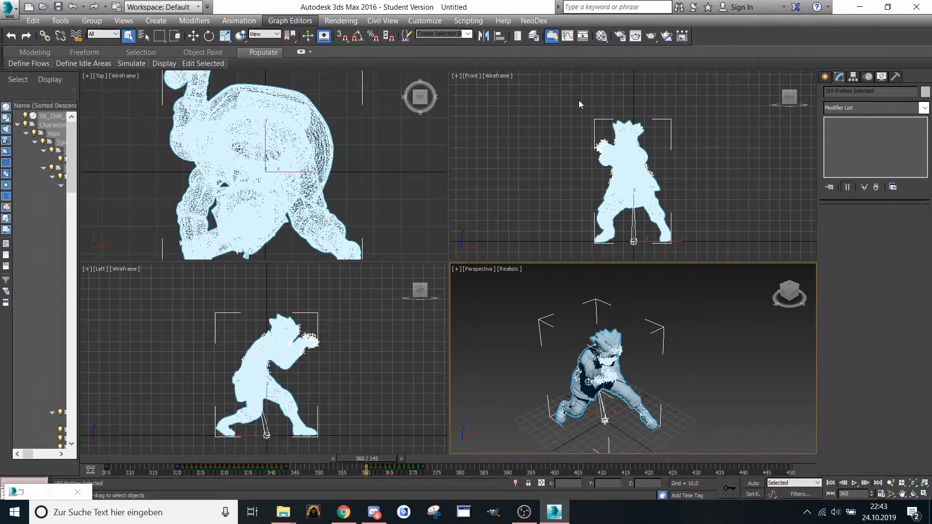
click(770, 91)
click(285, 168)
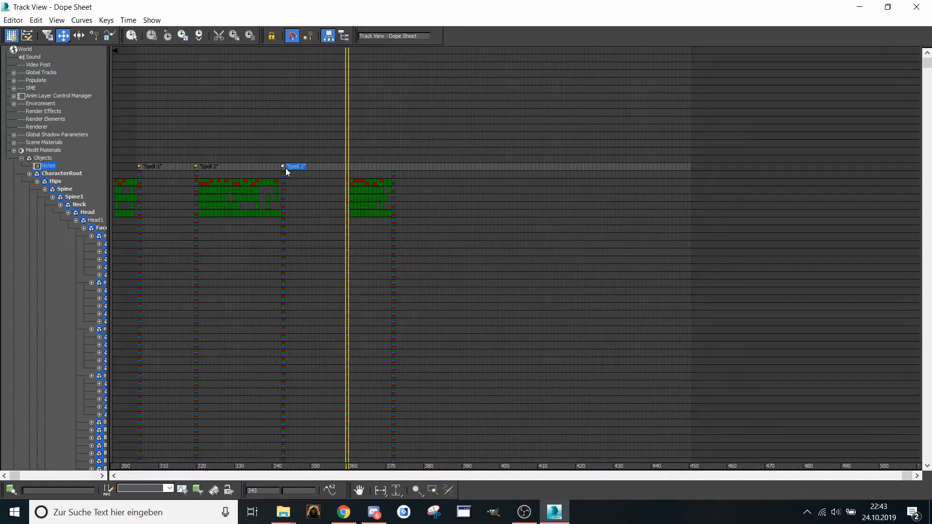
shift+drag(285, 168, 345, 167)
double_click(348, 167)
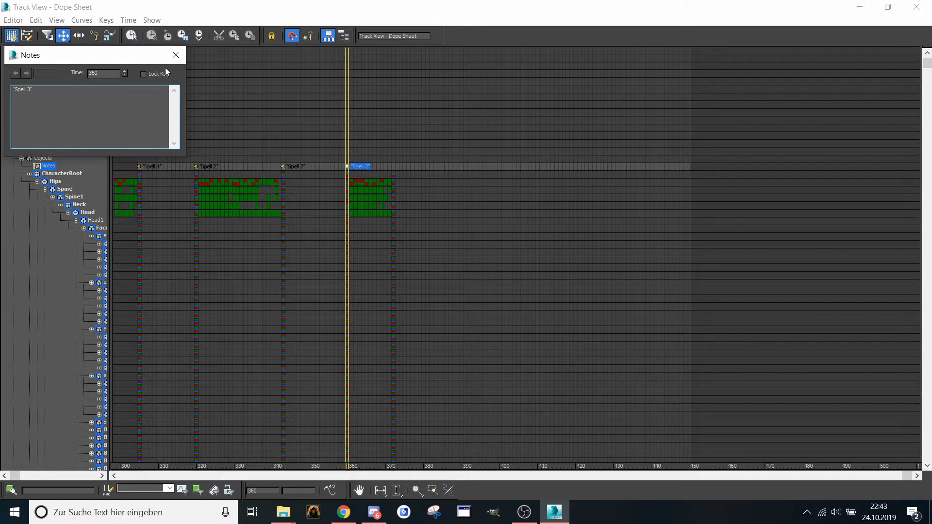
text(3)
click(176, 55)
shift+drag(345, 167, 393, 167)
click(859, 7)
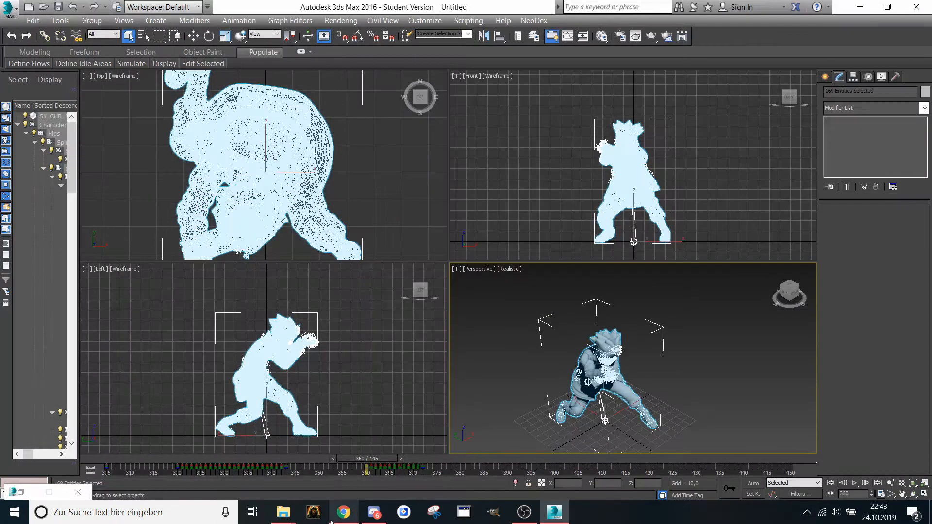
- Move the time slider to frame 390 and load the "Spell 4" animation file inserted at frame 390
drag(437, 470, 508, 470)
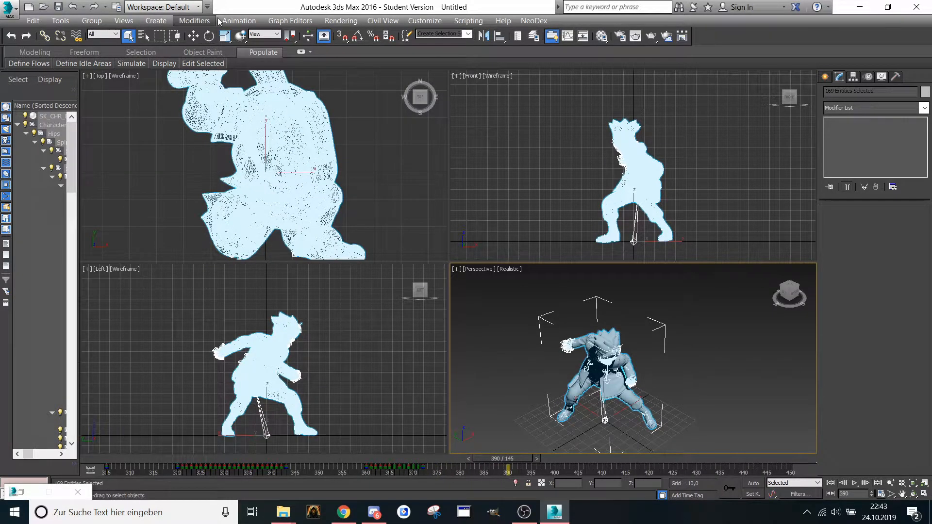
click(237, 20)
key(Right)
key(Left)
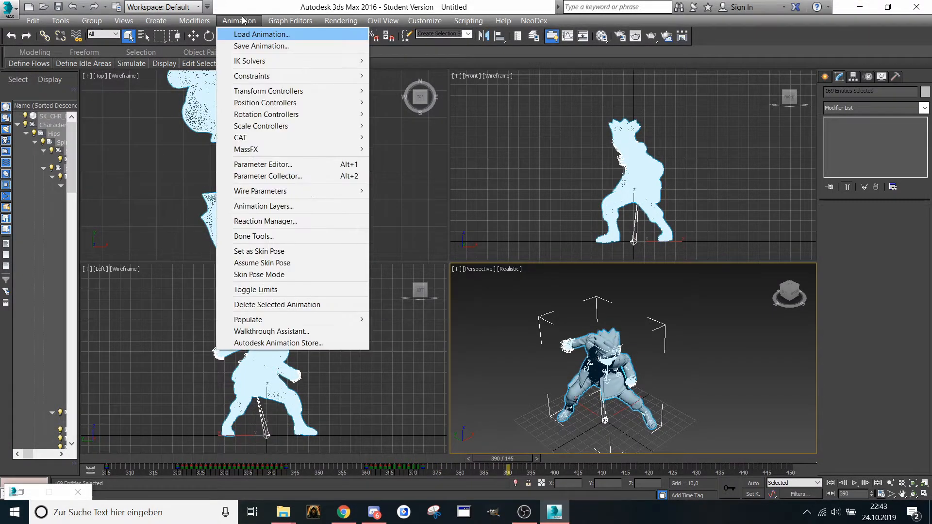
click(241, 35)
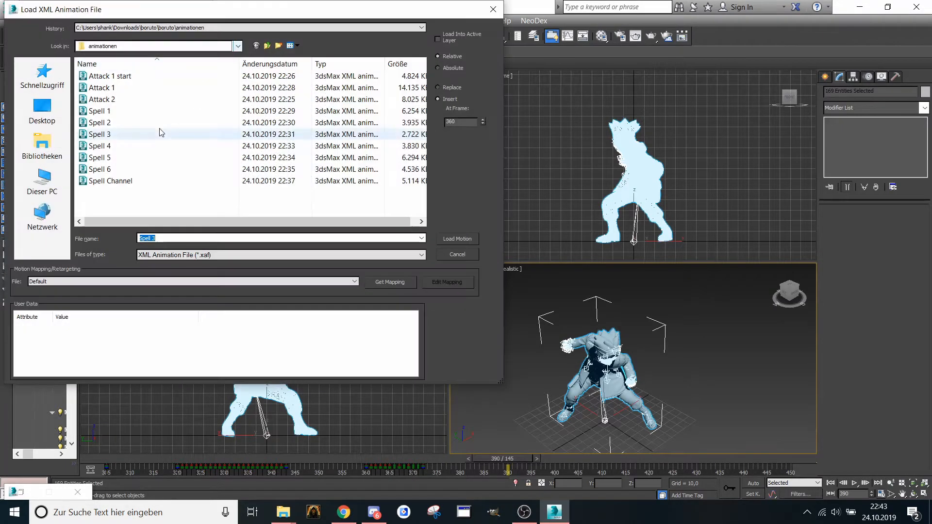
key(Down)
double_click(463, 121)
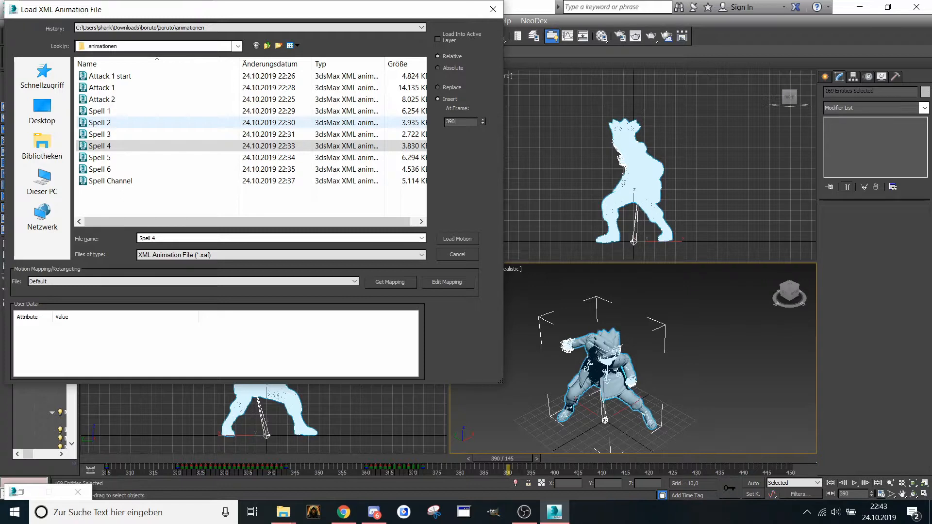
click(458, 237)
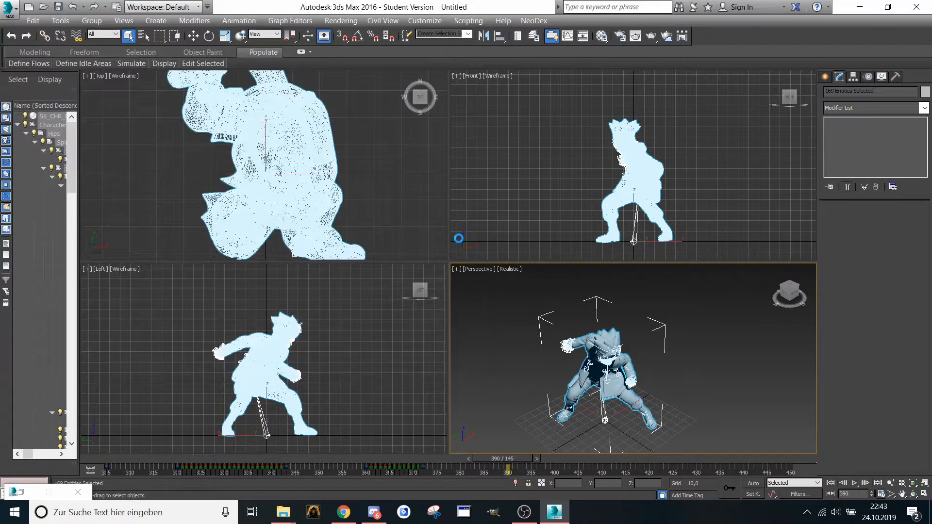
click(290, 21)
click(301, 57)
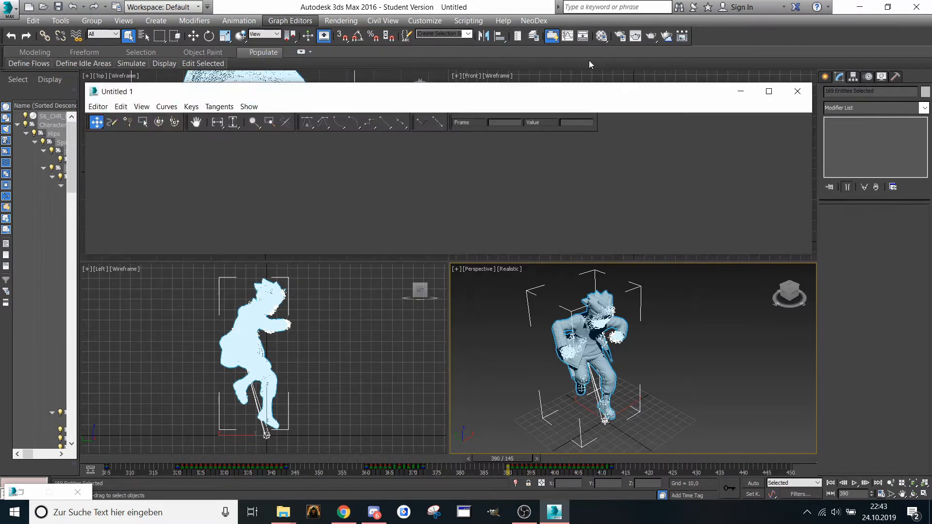
click(797, 91)
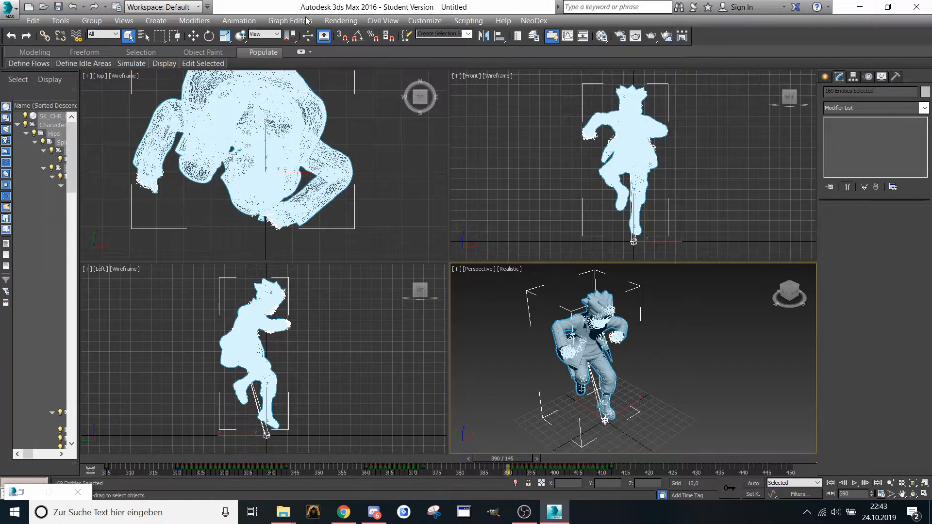
click(306, 21)
key(Escape)
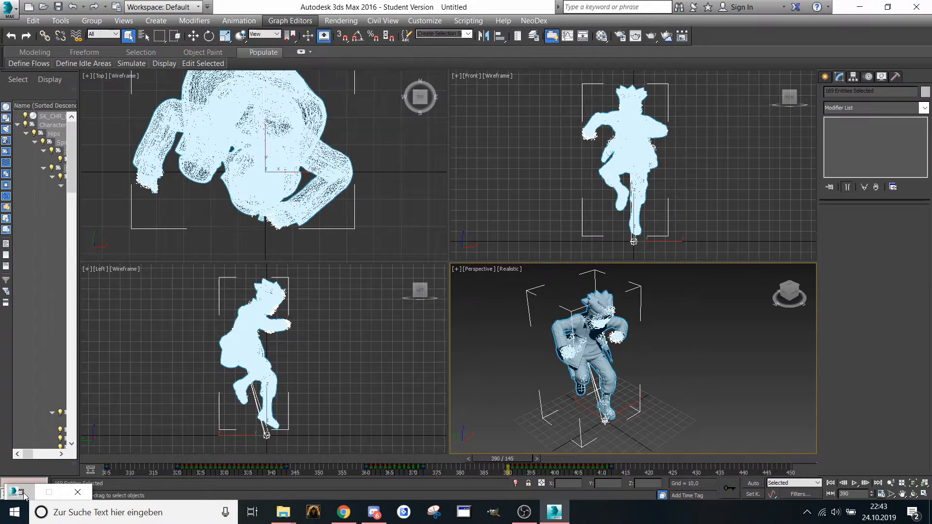
- Reopen the Dope Sheet and examine its tracks around the "Spell 4" keys for the Notes track
click(22, 492)
click(290, 20)
click(308, 45)
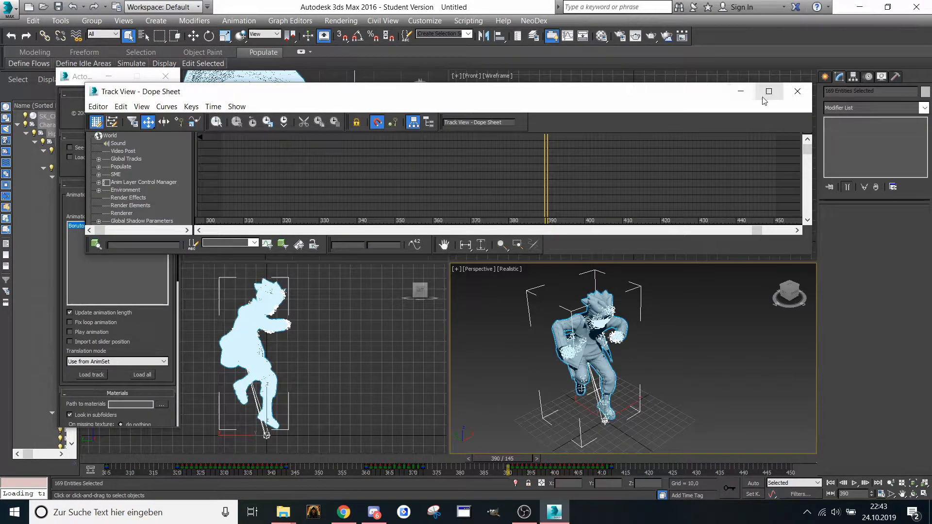
click(768, 91)
middle_drag(490, 220, 512, 227)
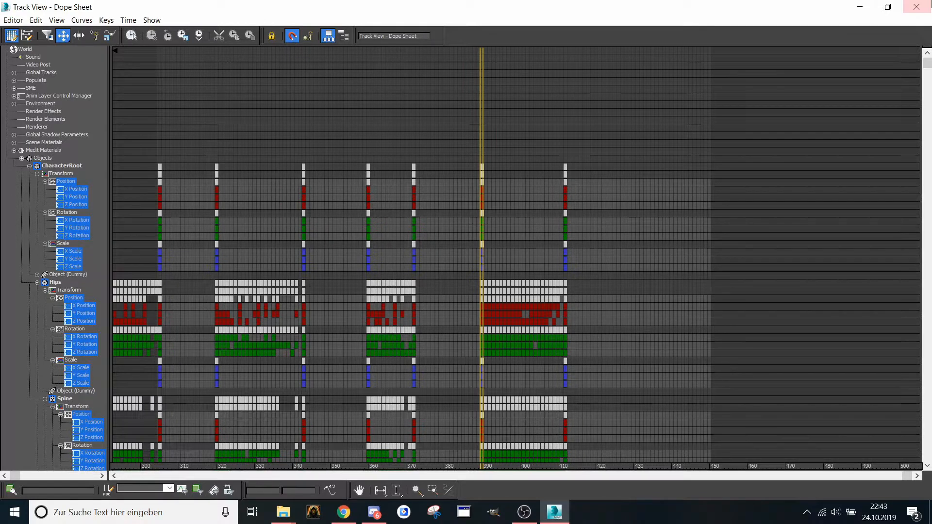
click(859, 6)
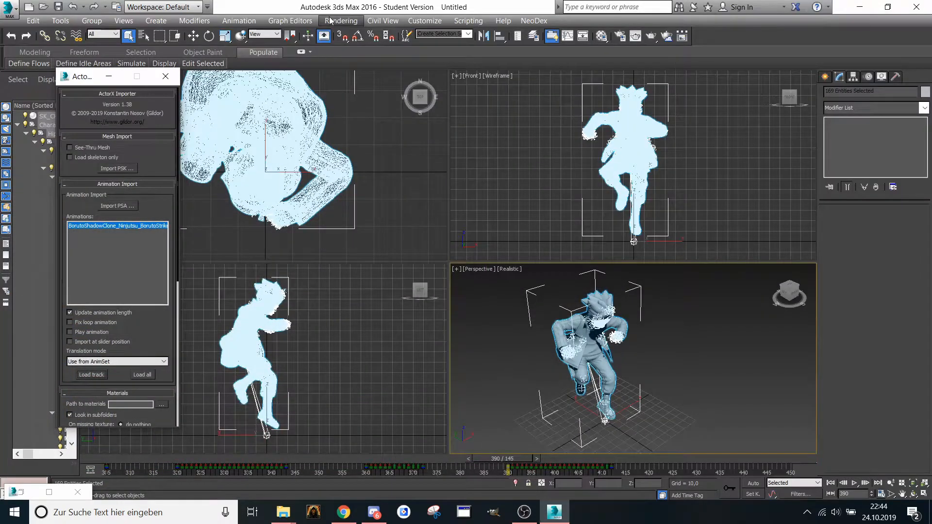
click(290, 21)
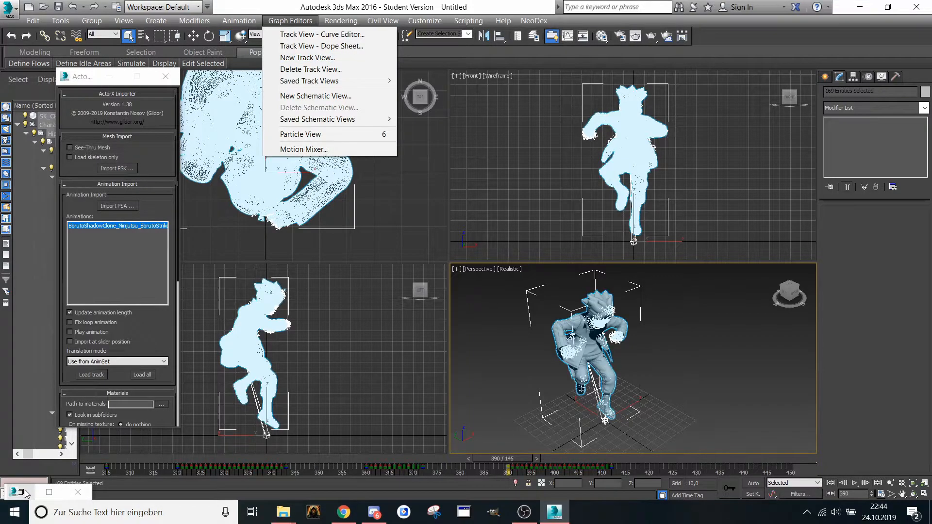
click(321, 46)
click(859, 6)
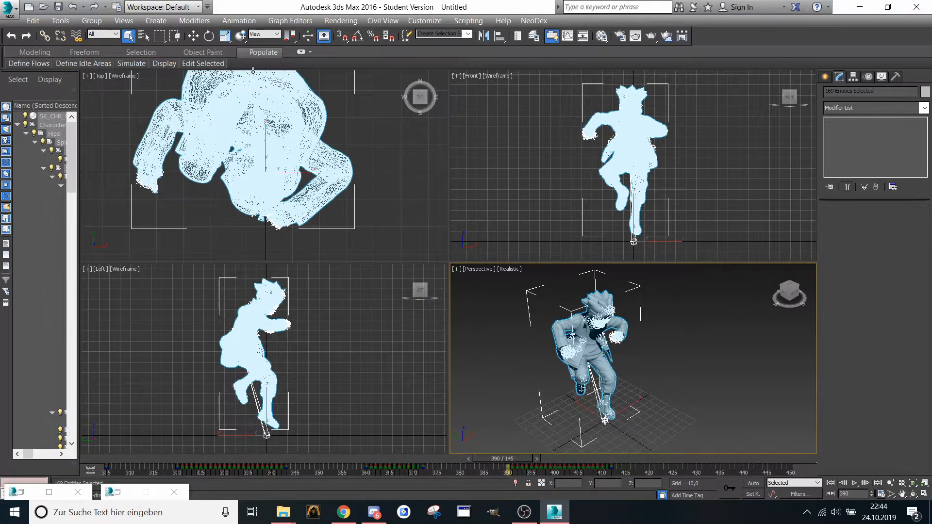
click(276, 19)
click(295, 49)
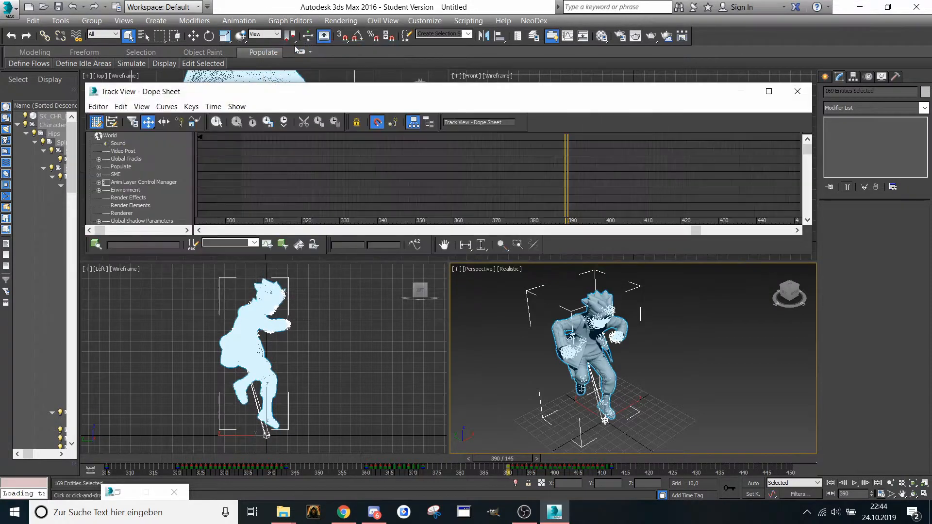
click(769, 91)
middle_drag(609, 162, 564, 169)
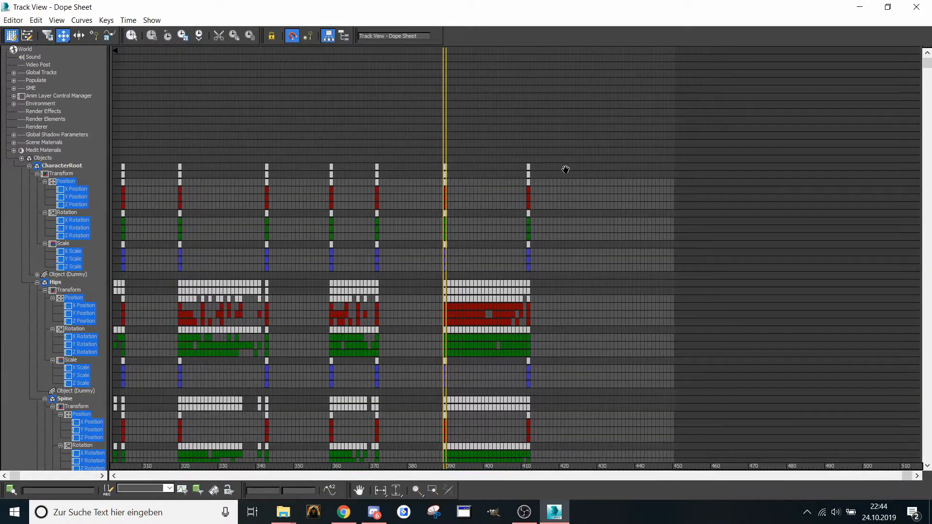
click(860, 7)
click(309, 21)
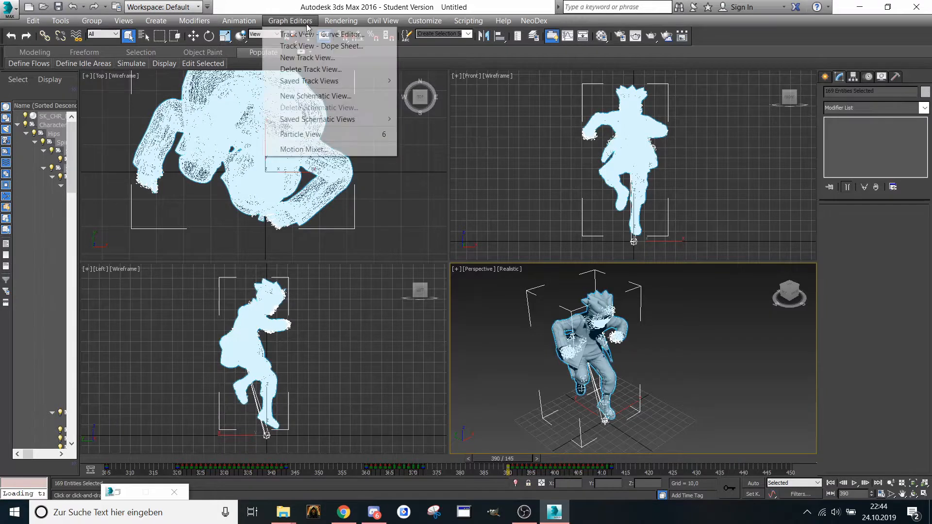
click(308, 45)
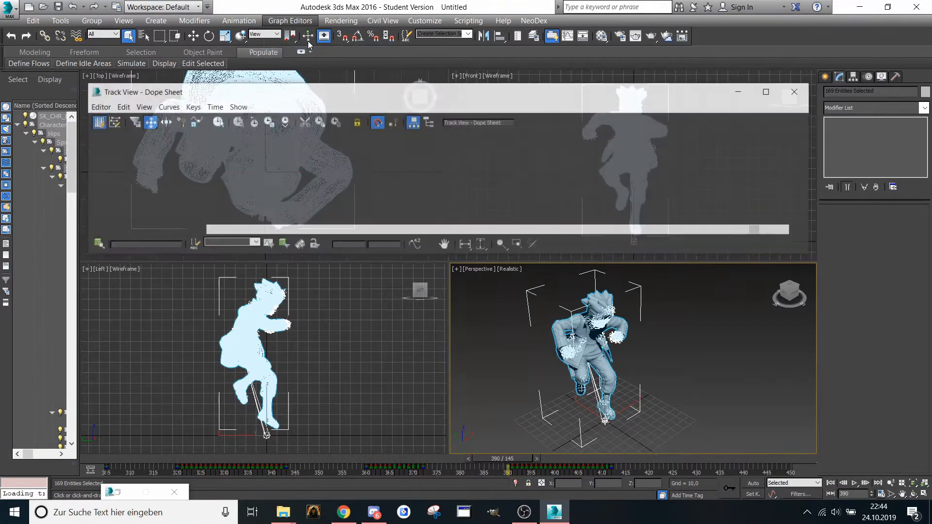
click(740, 90)
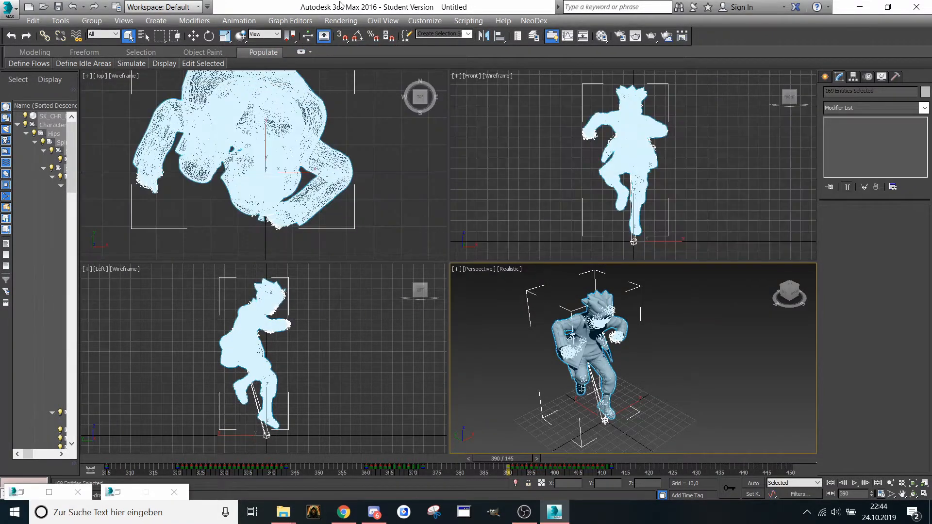
click(293, 21)
click(296, 45)
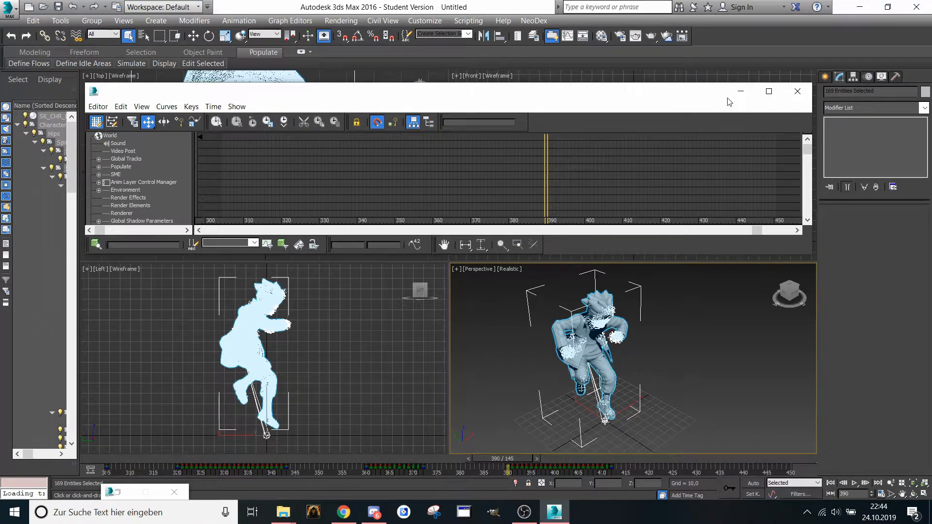
click(740, 91)
click(281, 20)
click(293, 36)
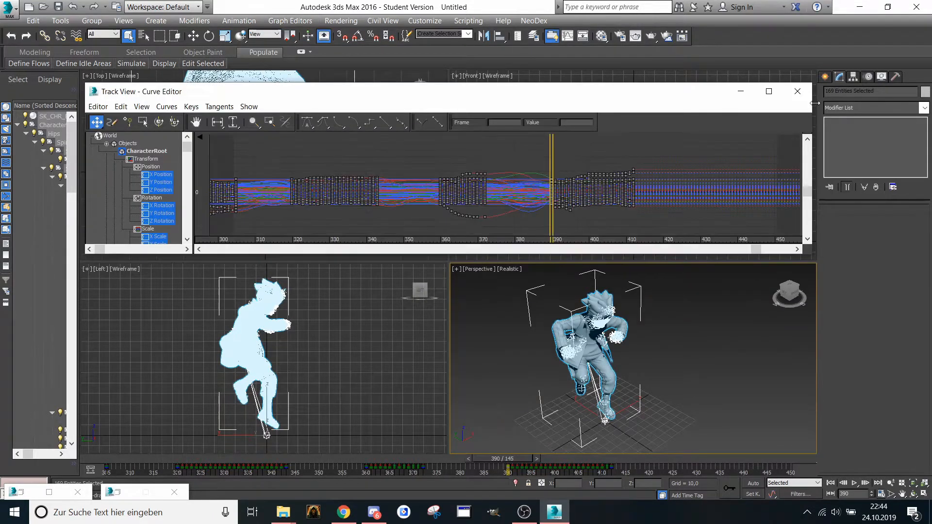
click(797, 92)
click(291, 20)
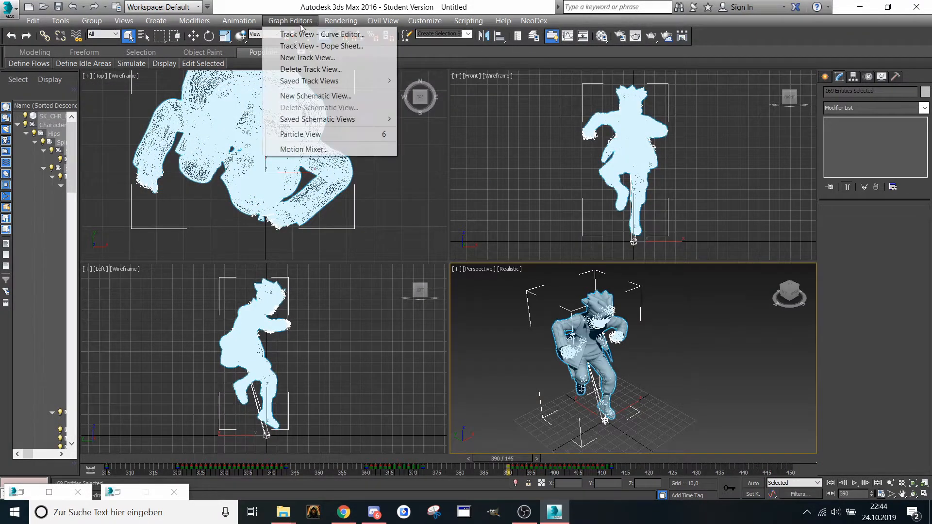
click(310, 44)
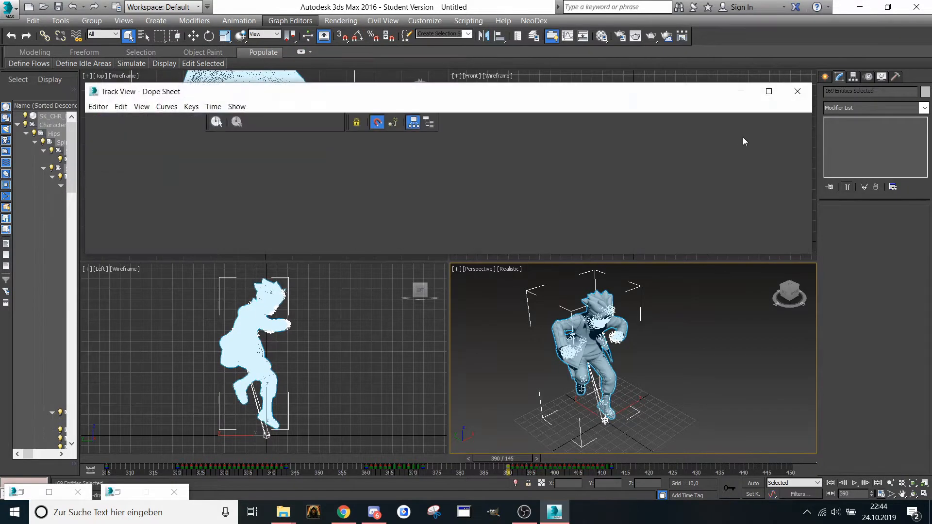
click(765, 92)
click(926, 6)
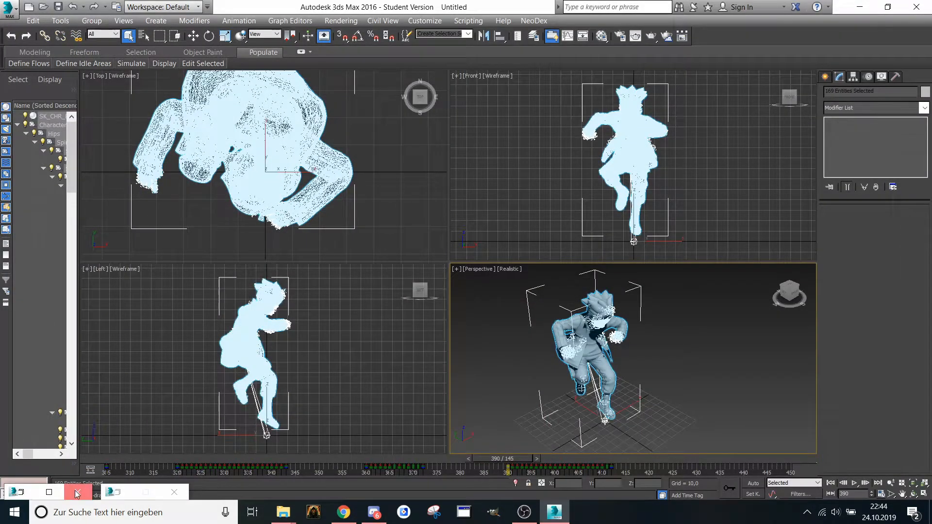
click(296, 20)
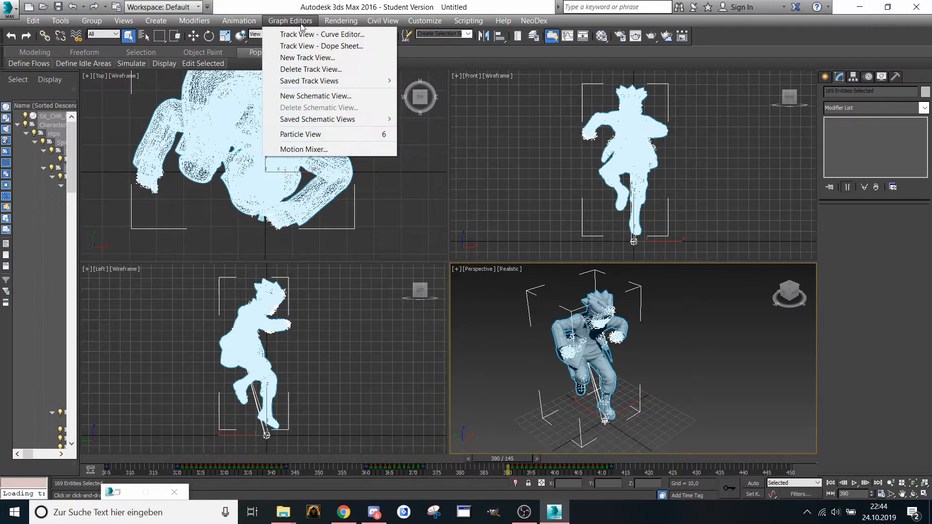
click(321, 45)
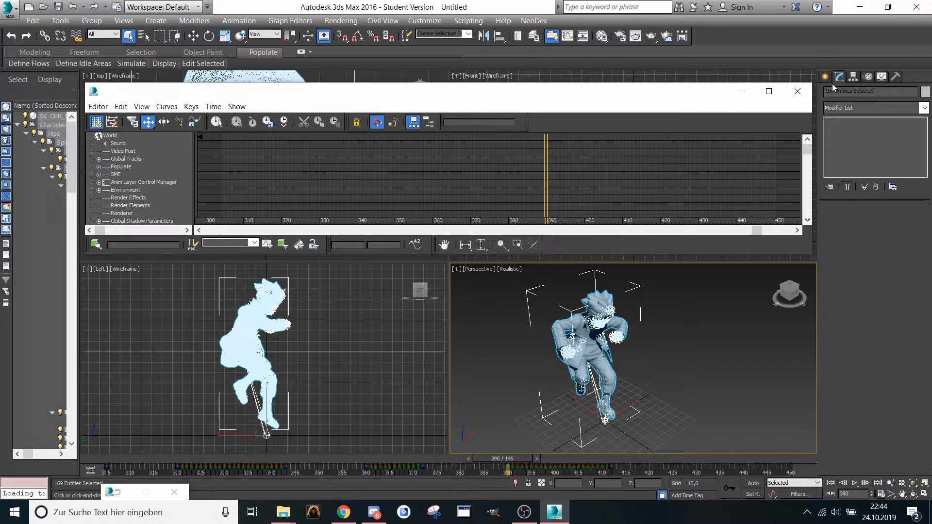
click(740, 91)
- Open the Dope Sheet full-size and expose the Notes track under Objects near the frame 390 keys
click(289, 21)
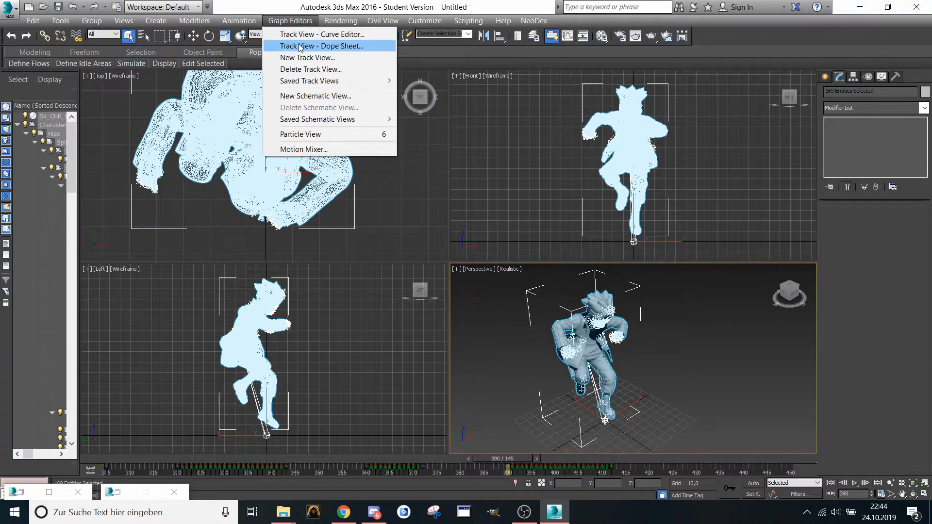
click(298, 45)
click(767, 91)
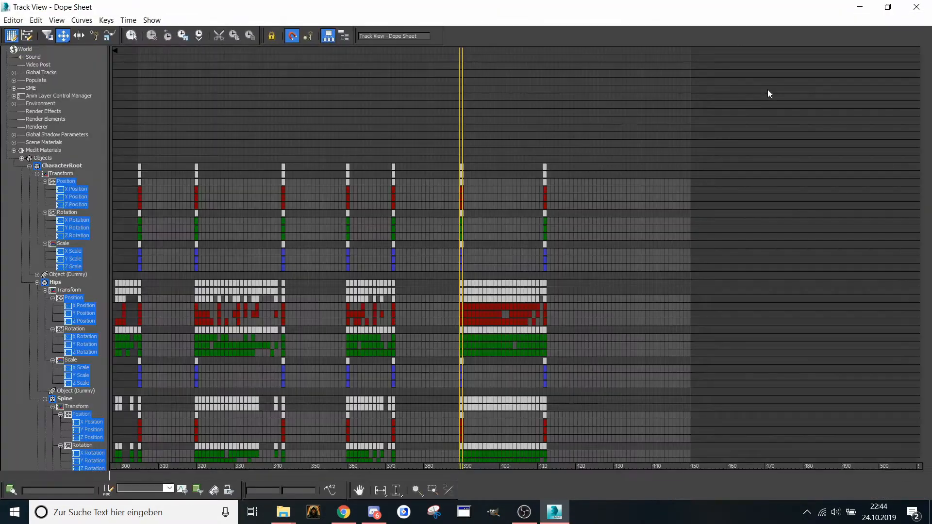
mouse_move(362, 152)
middle_down()
mouse_move(398, 154)
mouse_move(354, 188)
mouse_move(322, 186)
middle_up()
click(22, 159)
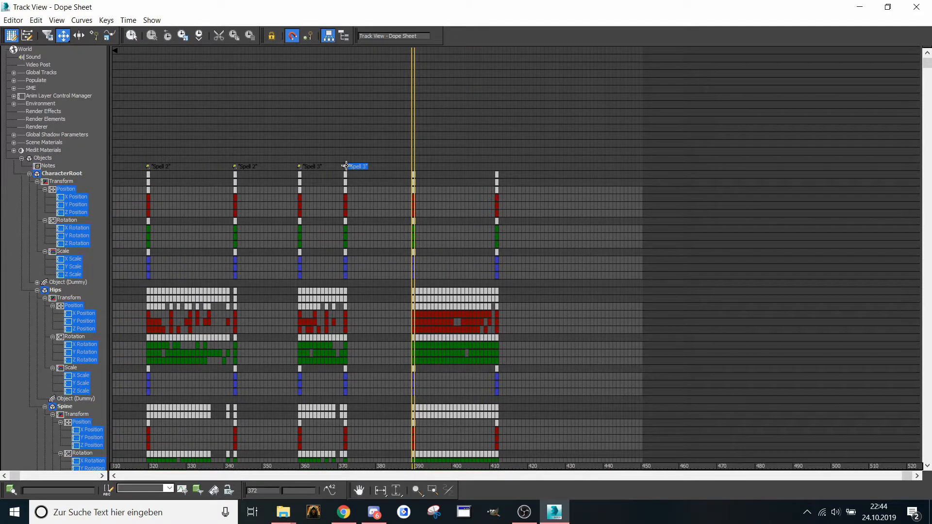
- Copy the last "Spell 3" note key to frame 390, relabel it "Spell 4", and duplicate it at the end of that animation's keys
shift+drag(345, 166, 412, 169)
double_click(412, 166)
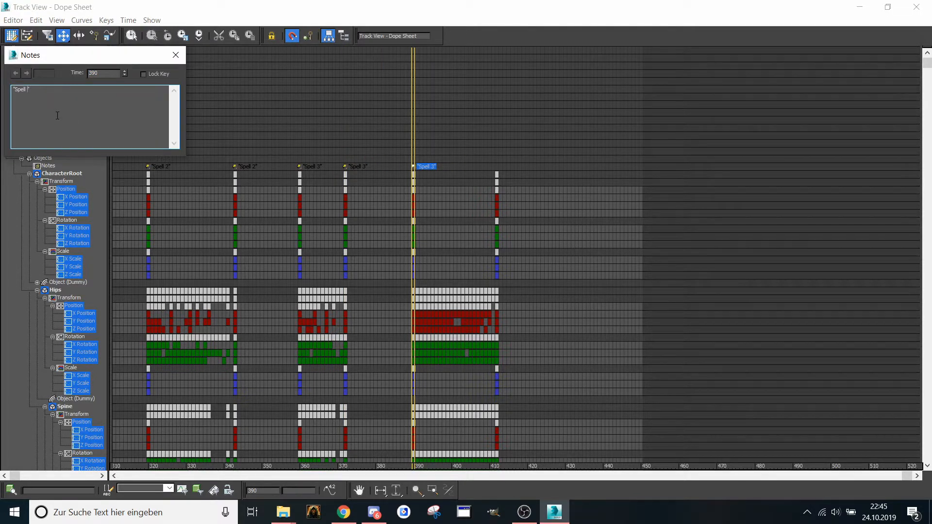
click(175, 55)
drag(412, 165, 496, 167)
click(916, 7)
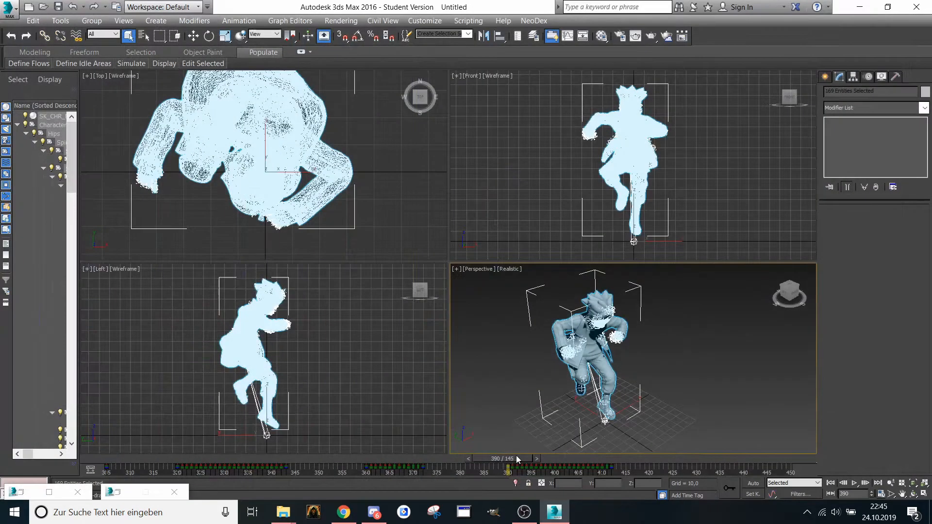
- Move the time slider to frame 430 and load the "Spell 5" animation file inserted at frame 430
drag(516, 455, 703, 466)
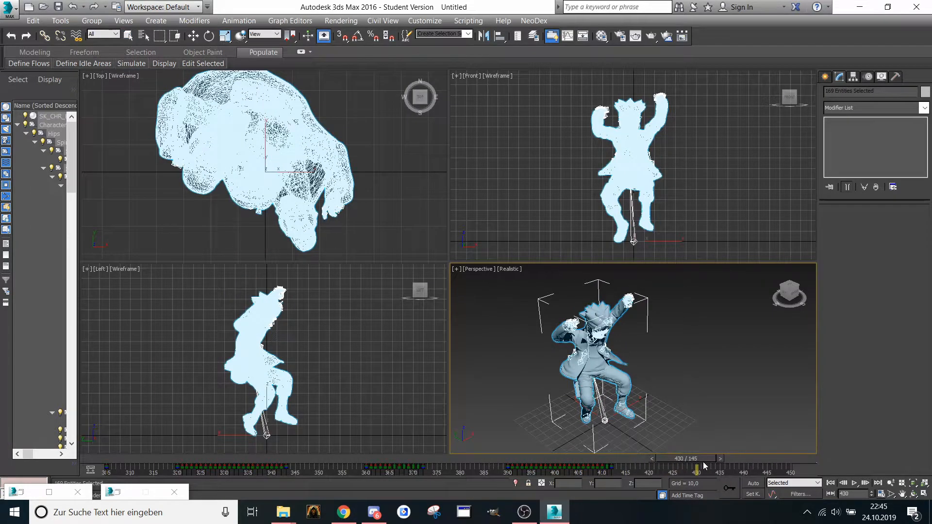
click(291, 21)
click(258, 34)
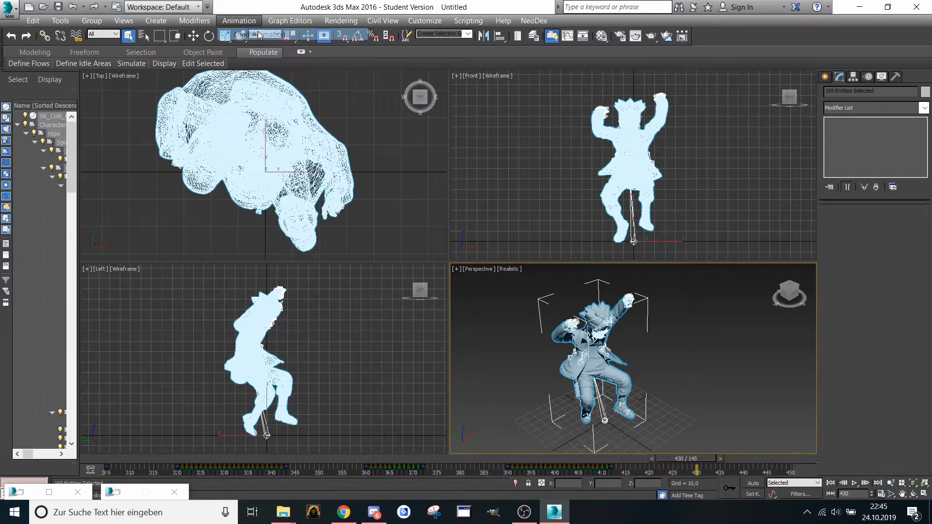
click(126, 158)
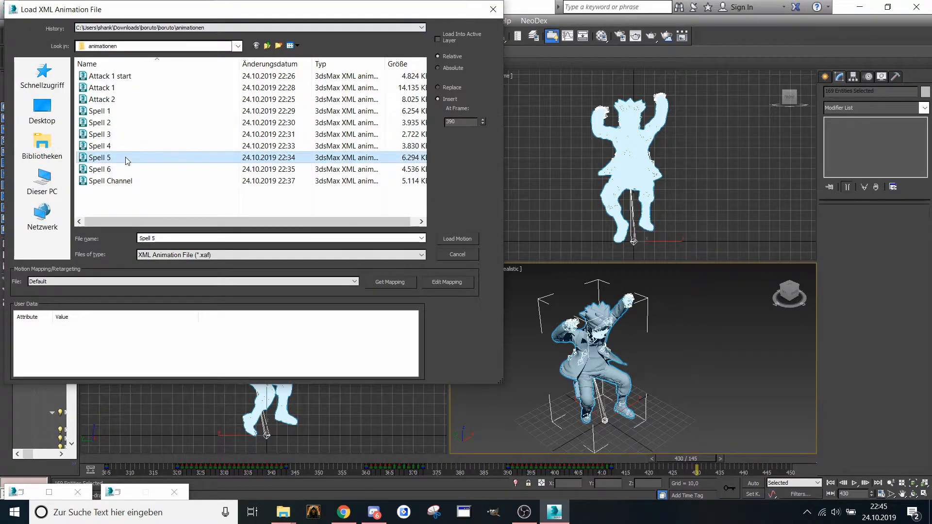
click(458, 122)
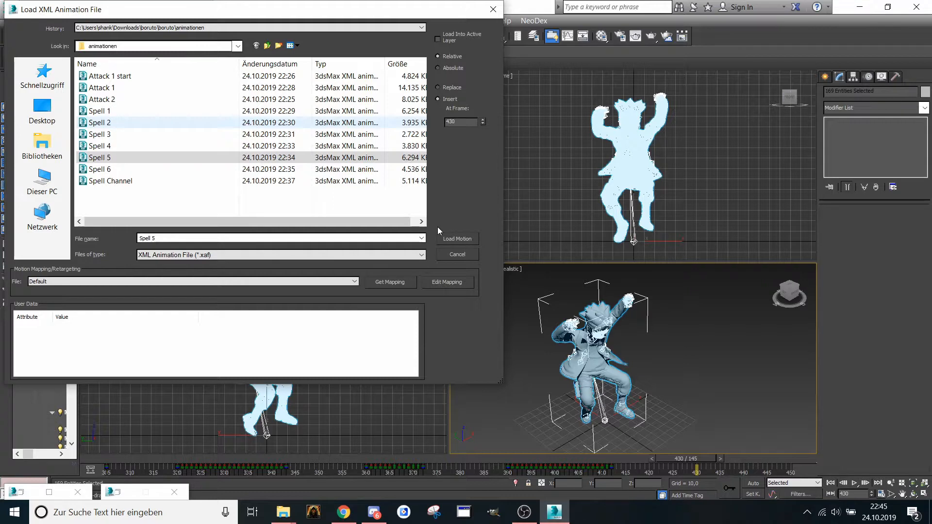
click(450, 240)
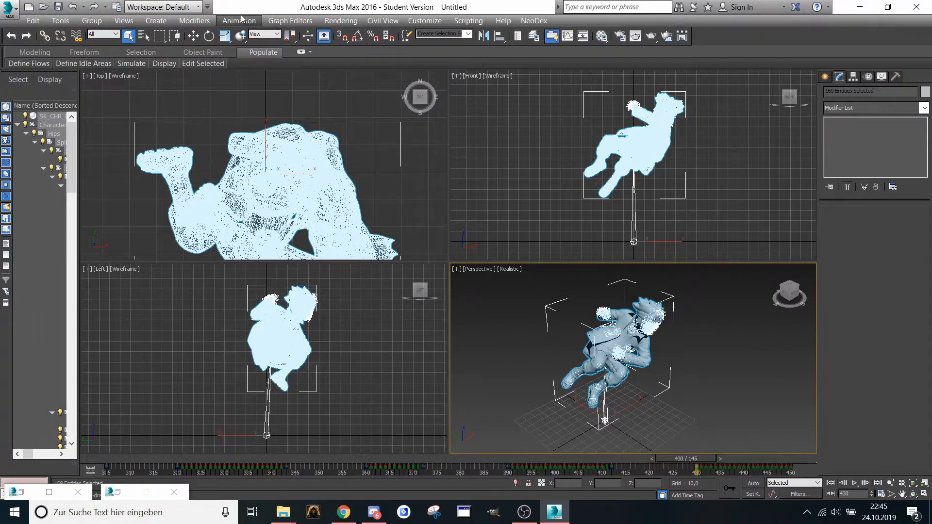
- In the Dope Sheet, copy the last "Spell 4" note key to frame 430 and relabel it "Spell 5"
mouse_move(699, 458)
mouse_down()
mouse_move(785, 455)
mouse_move(505, 439)
mouse_move(701, 447)
mouse_up()
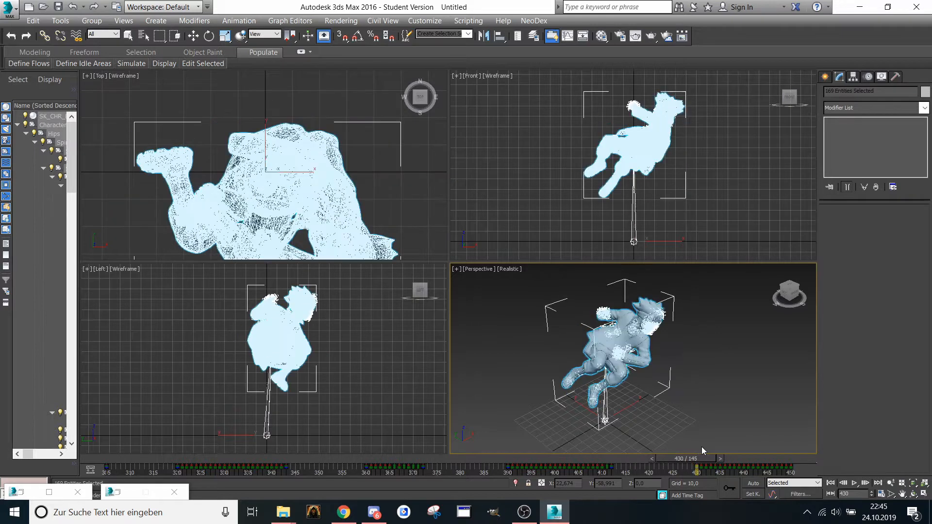
click(247, 20)
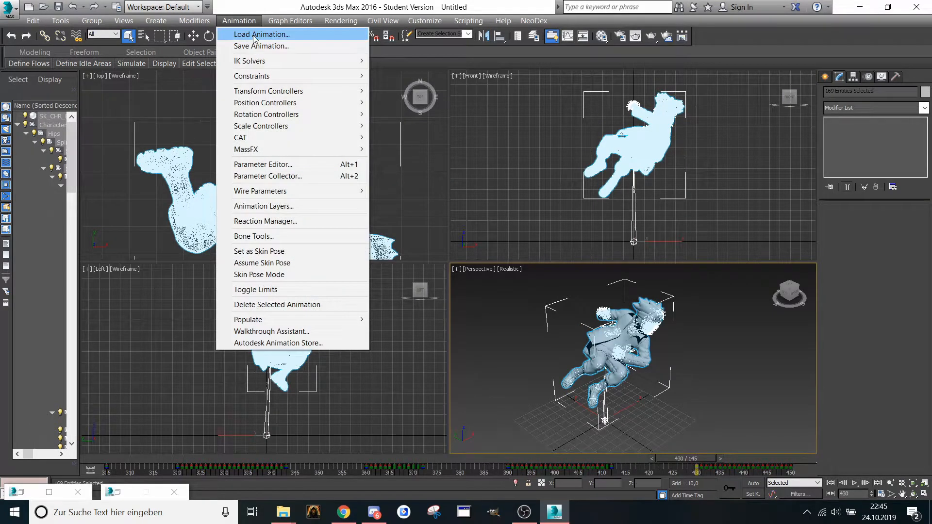
mouse_move(275, 22)
click(290, 45)
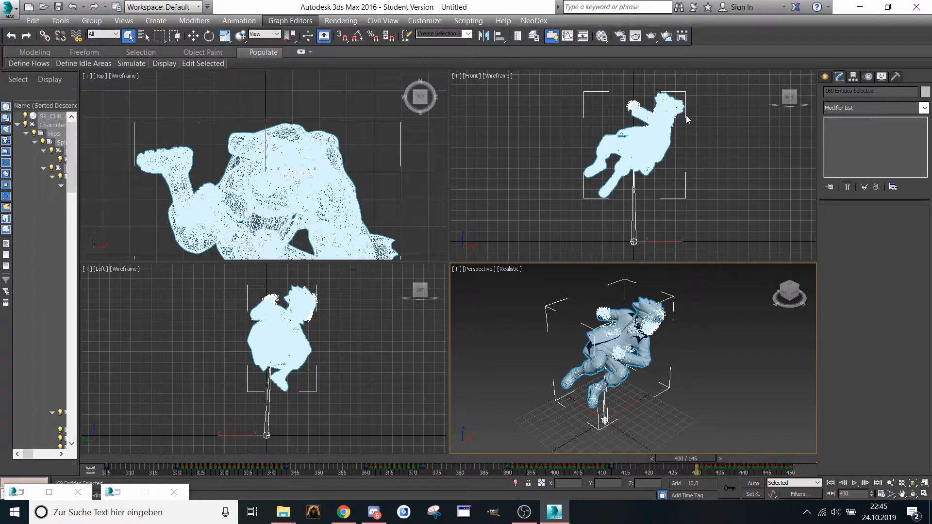
click(768, 99)
middle_drag(560, 168, 445, 169)
drag(428, 164, 496, 171)
right_click(496, 168)
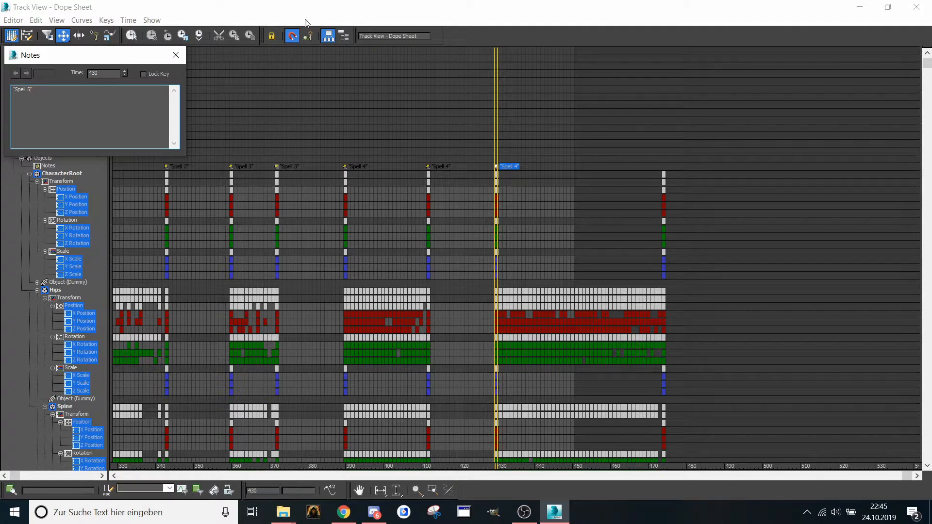
click(175, 55)
- Copy the "Spell 5" note key to the end of its animation keys at frame 474 and close the Dope Sheet
middle_drag(517, 222, 451, 218)
key(Caps_Lock)
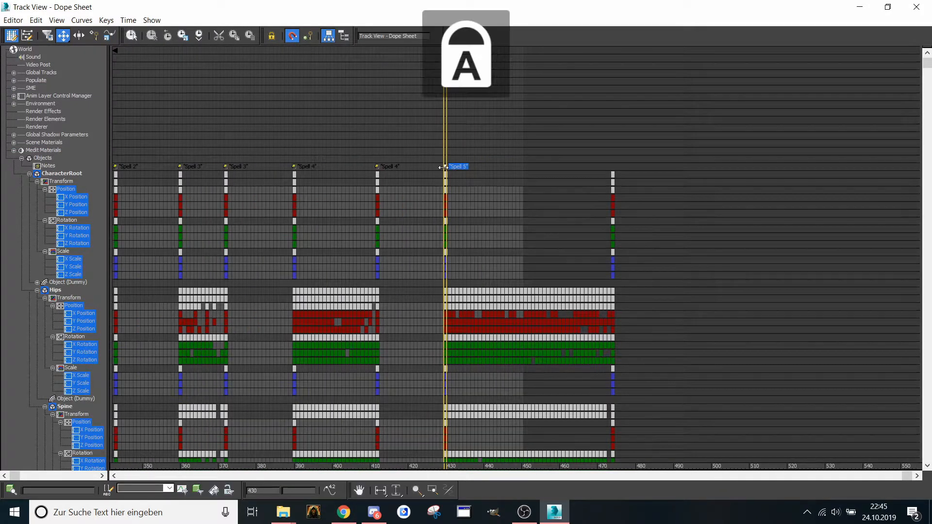
key(Caps_Lock)
key(End)
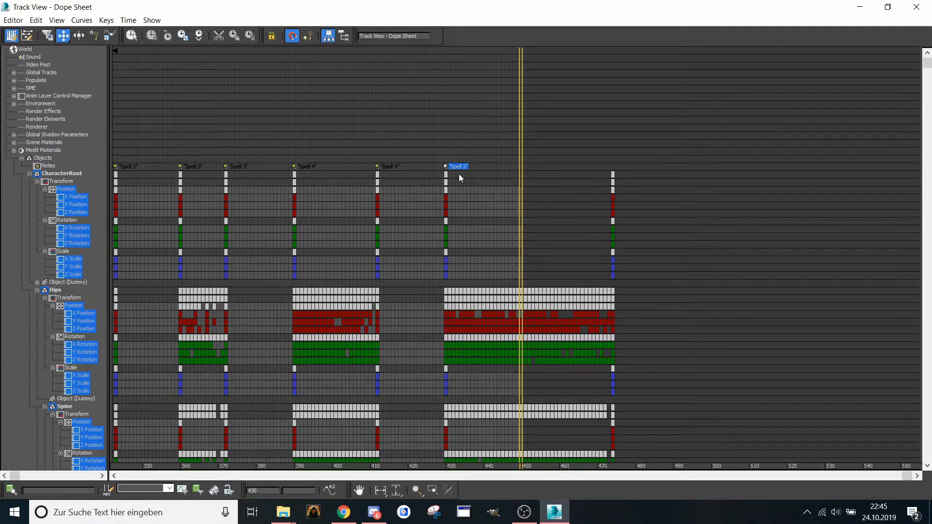
drag(445, 166, 613, 168)
click(916, 7)
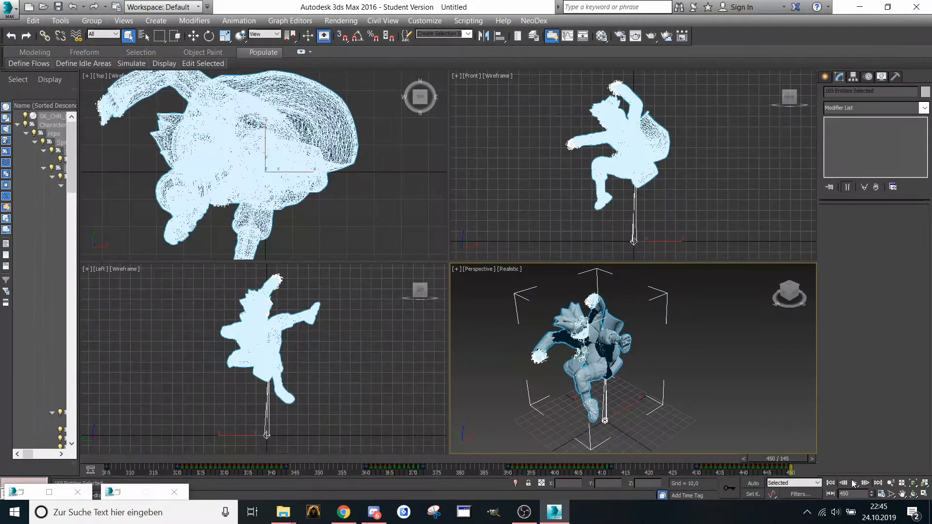
- Set the active animation range to start at frame 460 and end at frame 700
click(881, 494)
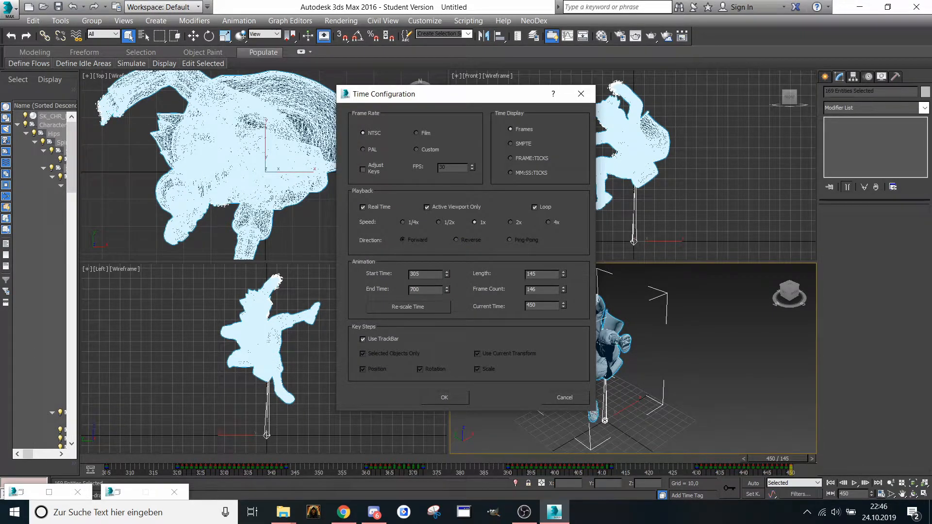
drag(427, 274, 222, 259)
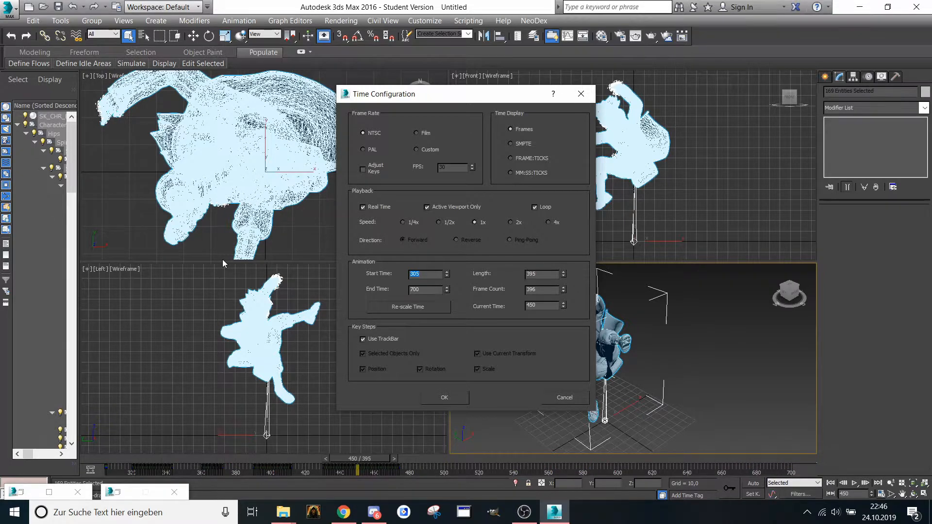
text(460)
key(Return)
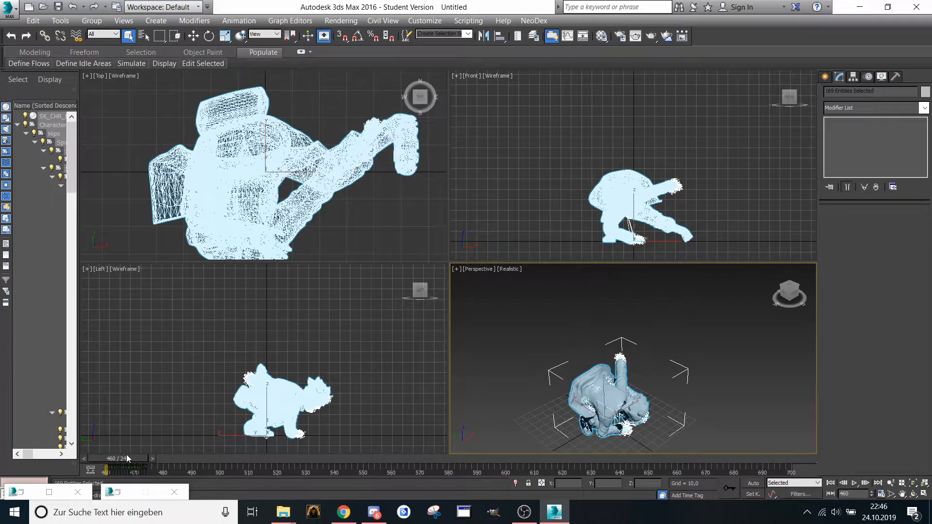
- Move the time slider to frame 500 and load the "Spell 6" animation file inserted at frame 500
drag(126, 456, 235, 479)
click(239, 20)
click(238, 20)
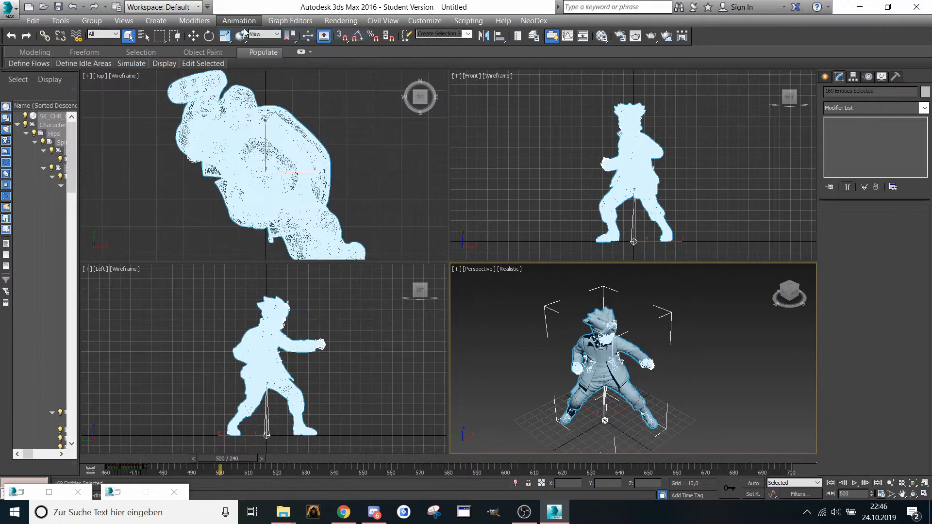
click(102, 170)
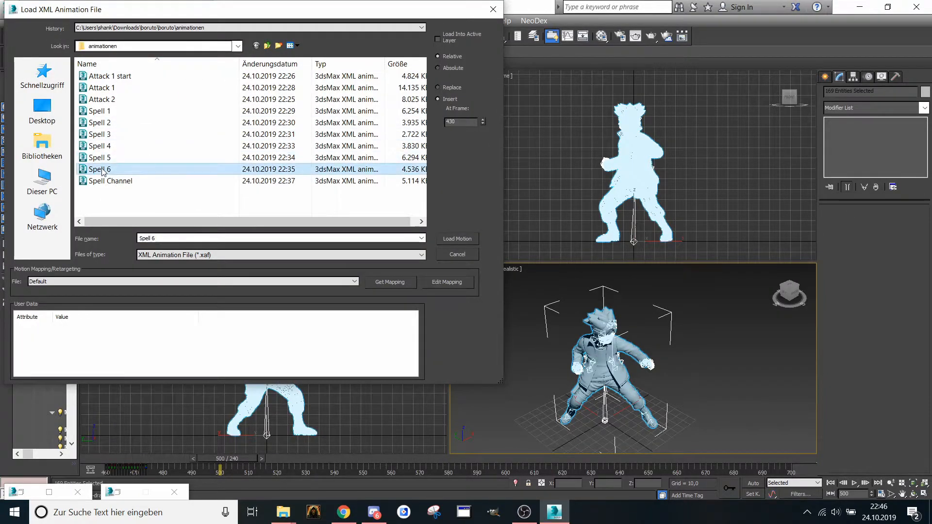
click(459, 121)
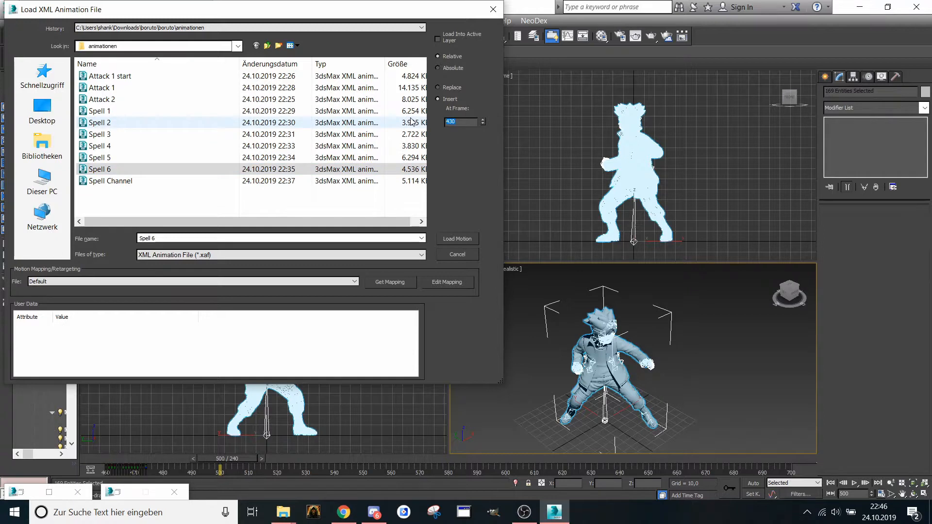
text(500)
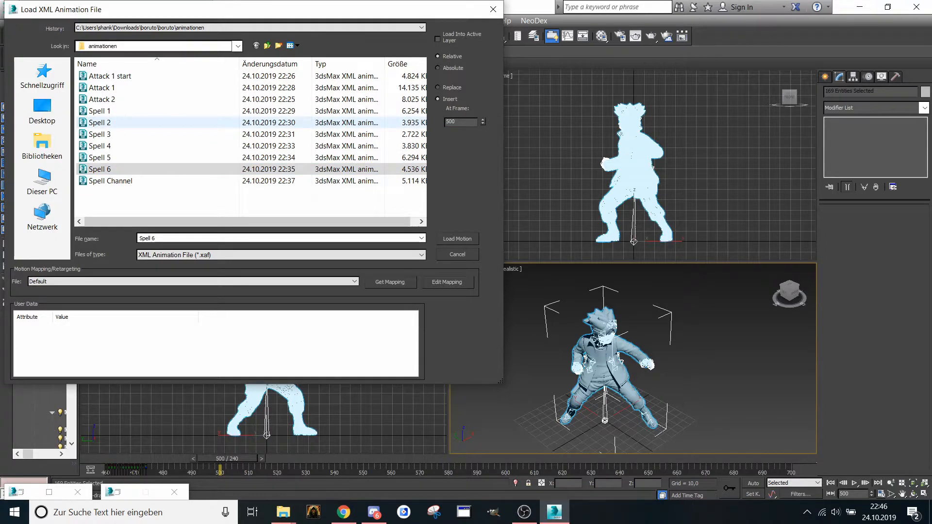
click(470, 241)
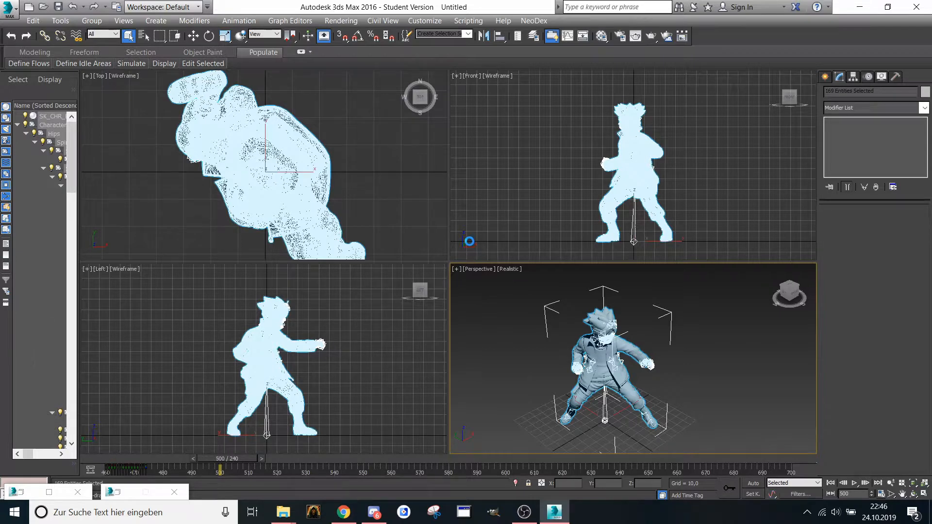
- In the Dope Sheet, copy the last "Spell 5" note key to frame 500 and relabel it "Spell 6"
click(290, 20)
click(304, 45)
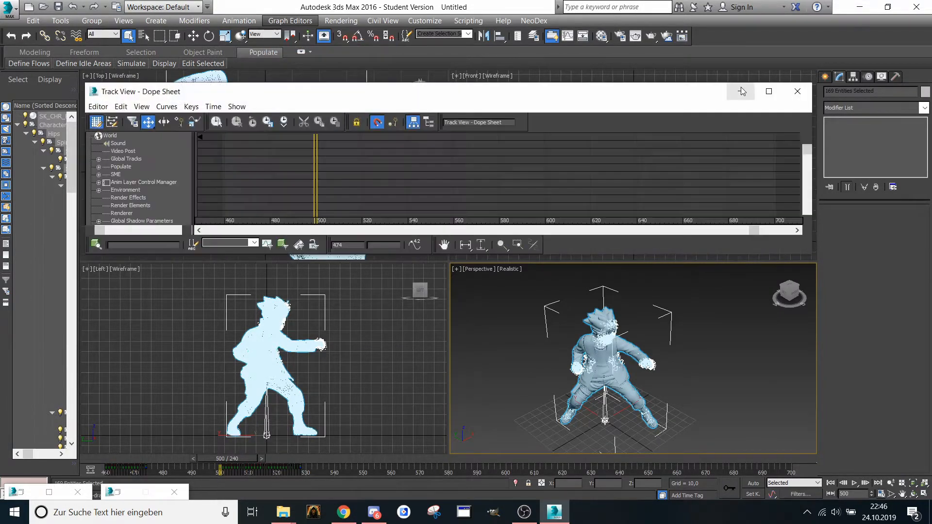
click(768, 91)
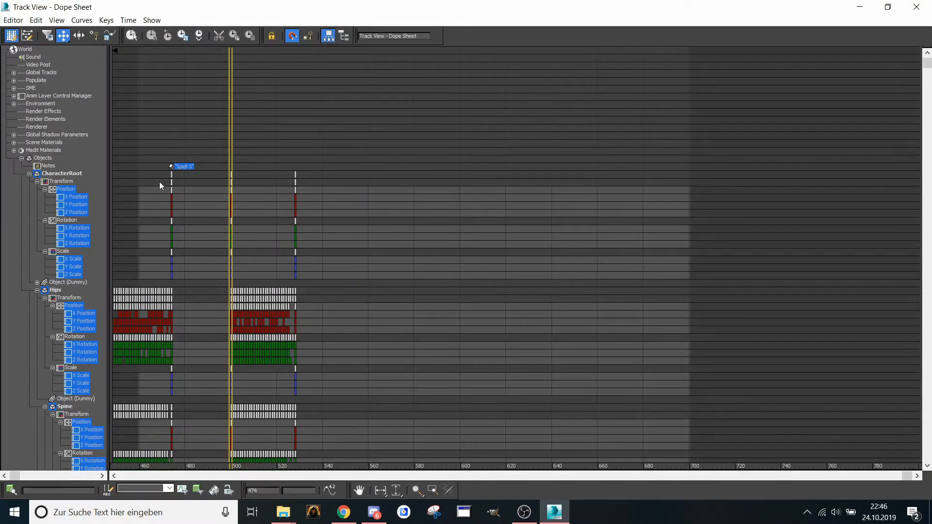
shift+drag(175, 166, 231, 166)
right_click(231, 166)
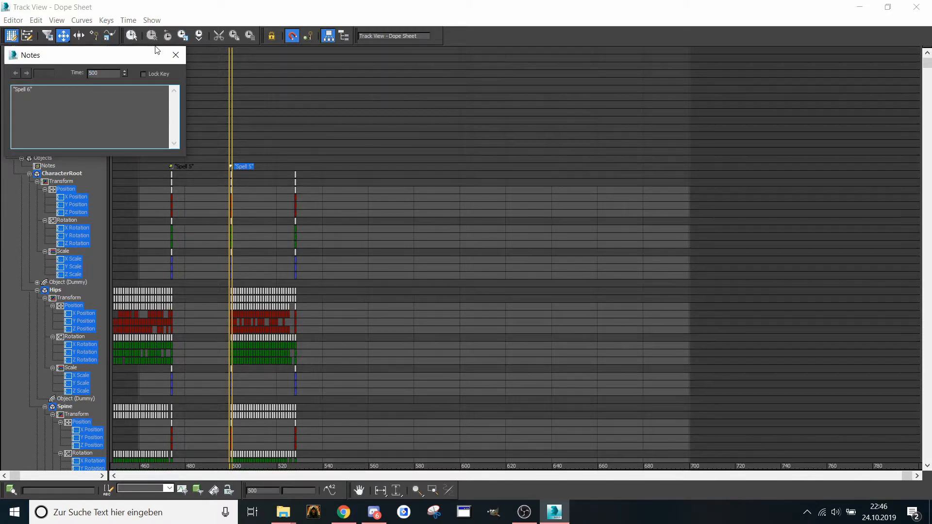
click(175, 55)
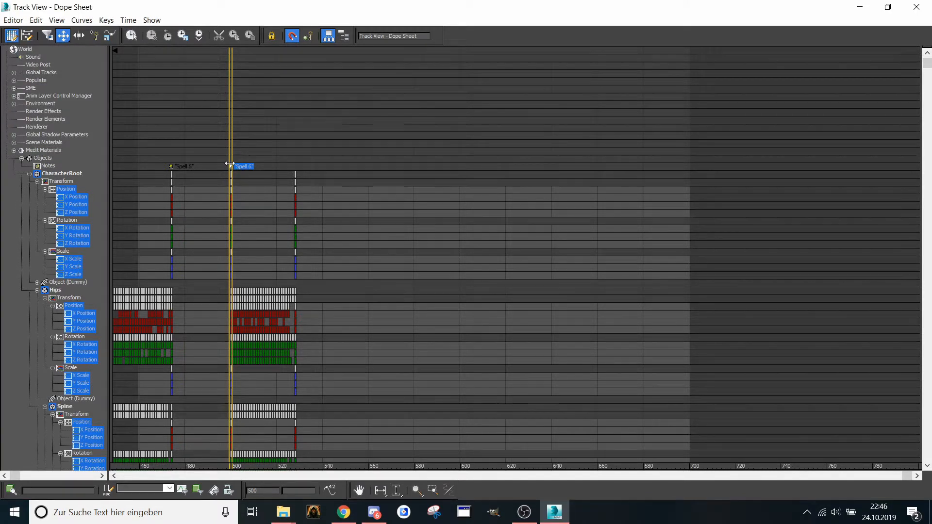
- Copy the "Spell 6" note key to the end of its animation keys at frame 528 and close the Dope Sheet
shift+drag(229, 165, 295, 164)
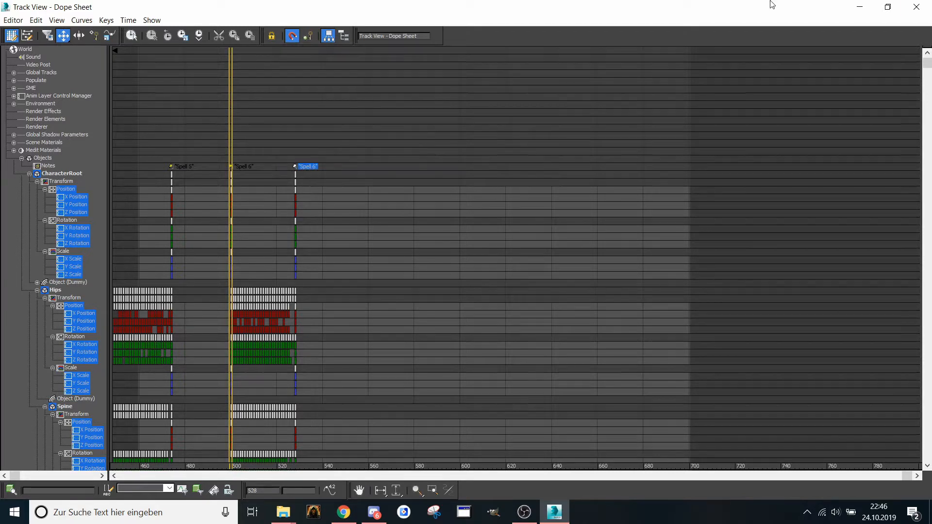
click(916, 7)
- Move the time slider to frame 560 and load the "Spell Channel" animation file inserted at frame 560
drag(248, 461, 413, 456)
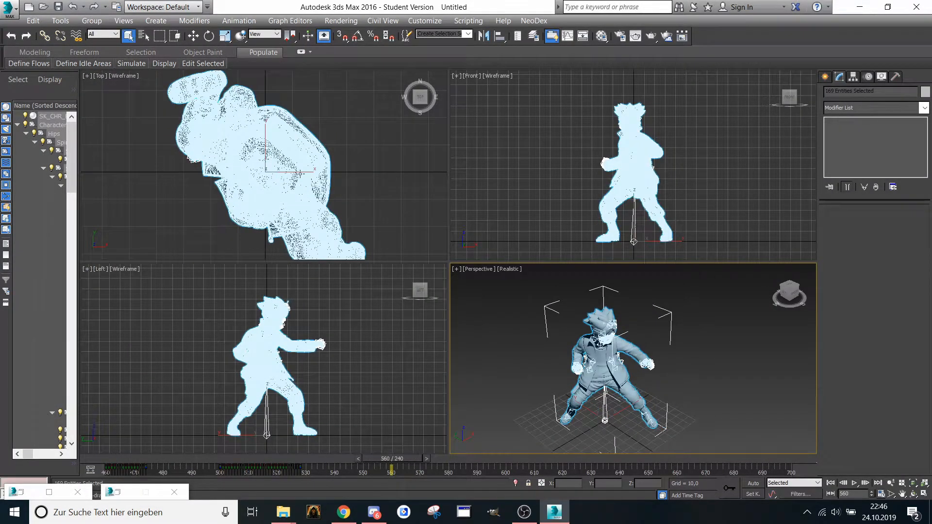
click(239, 20)
click(247, 34)
click(121, 181)
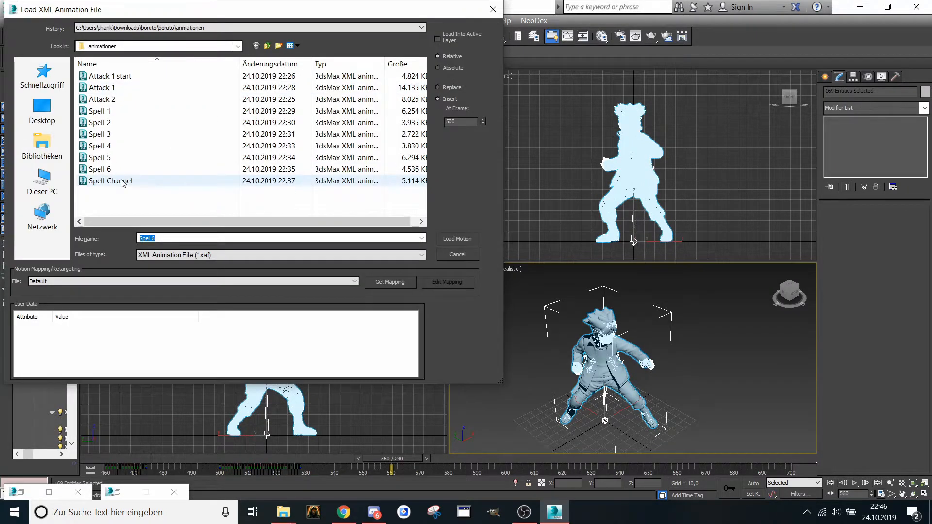
click(464, 121)
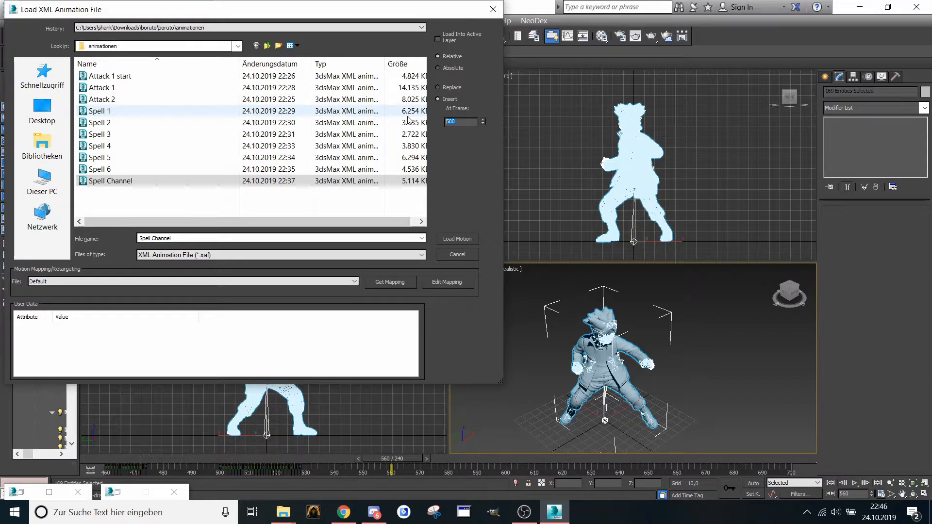
text(560)
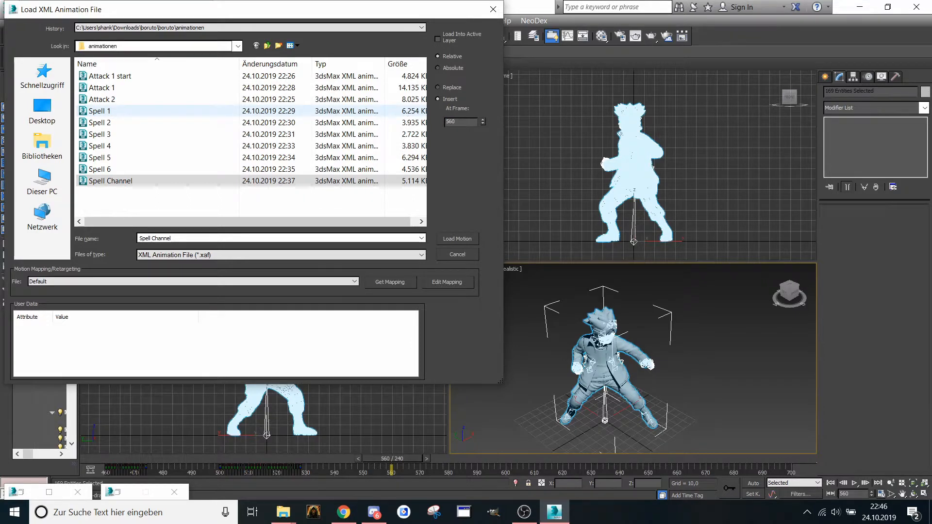
click(457, 238)
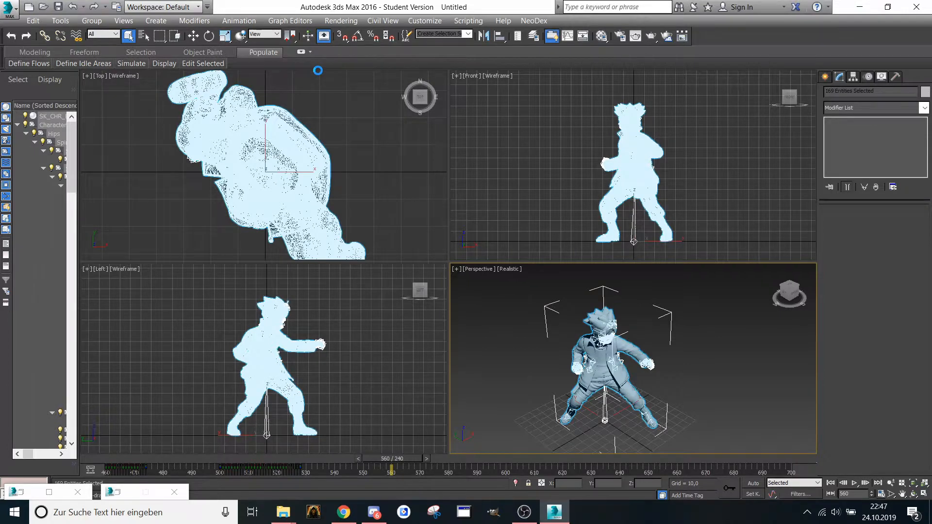
- In the Dope Sheet, copy the last "Spell 6" note key to frame 560 and relabel it "Spell Channel"
click(300, 20)
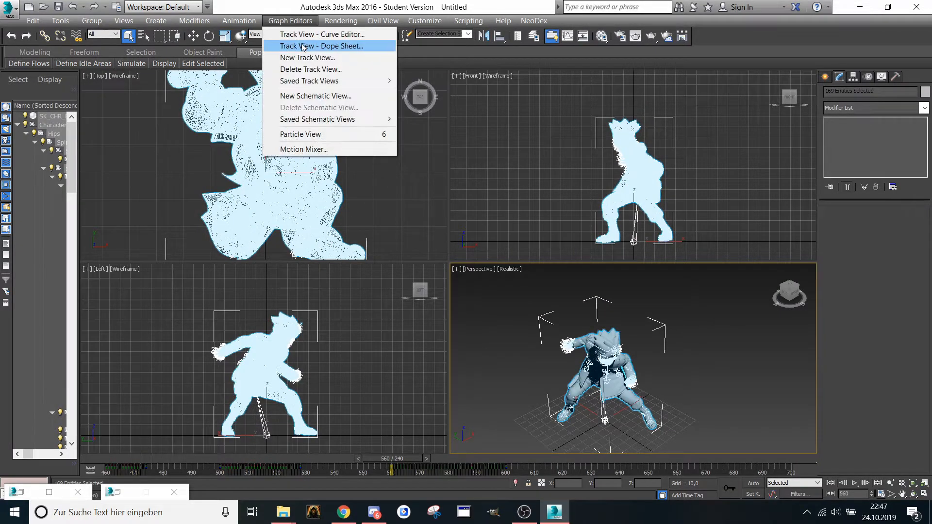
click(302, 47)
click(769, 93)
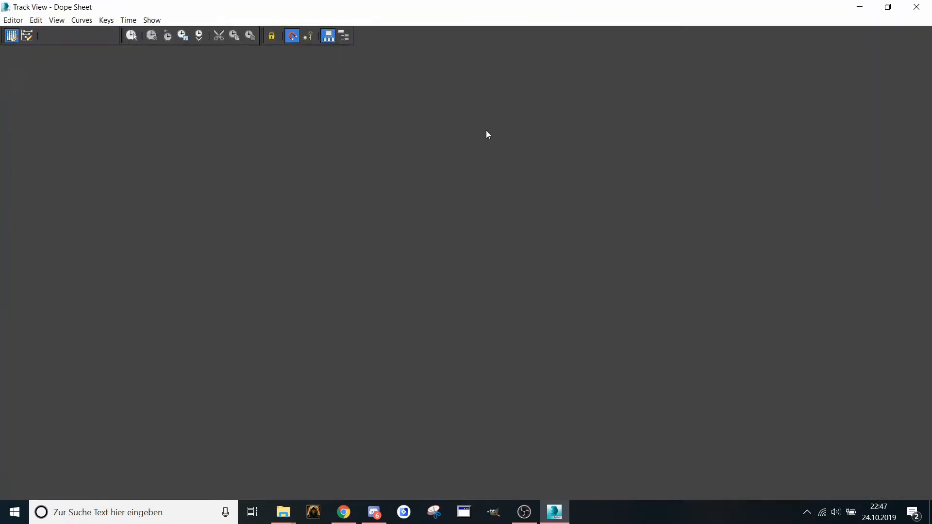
shift+drag(293, 164, 367, 167)
double_click(367, 167)
click(134, 137)
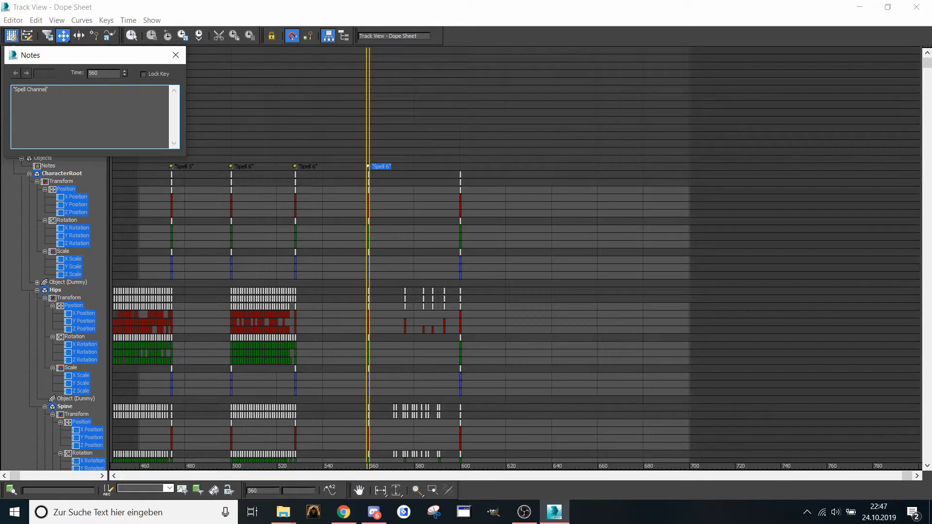
click(175, 55)
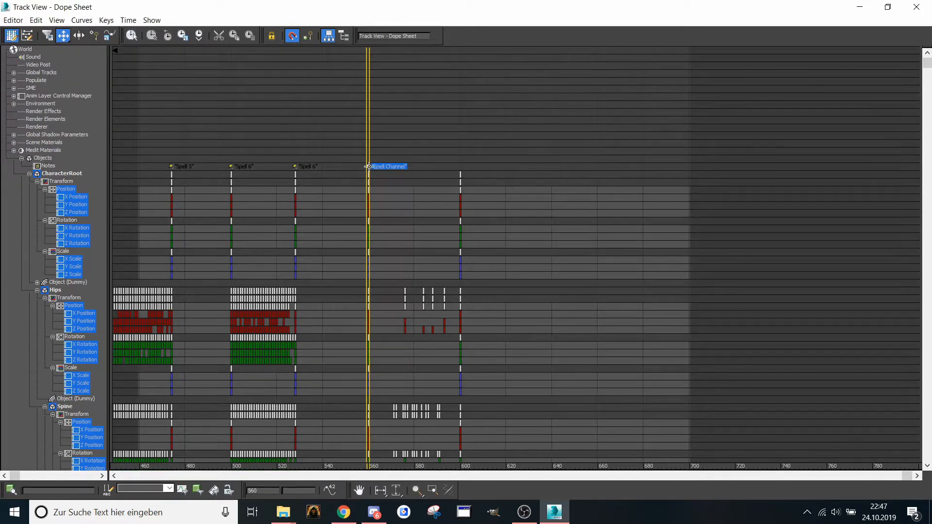
- Copy the "Spell Channel" note key to the end of its animation keys at frame 600 and close the Dope Sheet
drag(377, 166, 461, 169)
click(916, 7)
- Return the time slider to frame 460, close the minimized windows and check the sequence list in NeoDex's Sequence Manager
drag(392, 458, 118, 458)
click(533, 20)
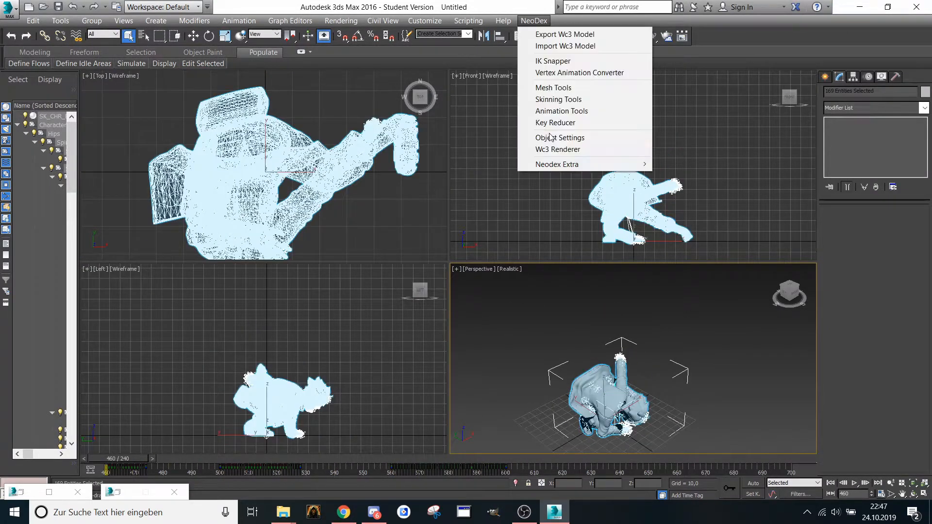
click(182, 498)
click(181, 498)
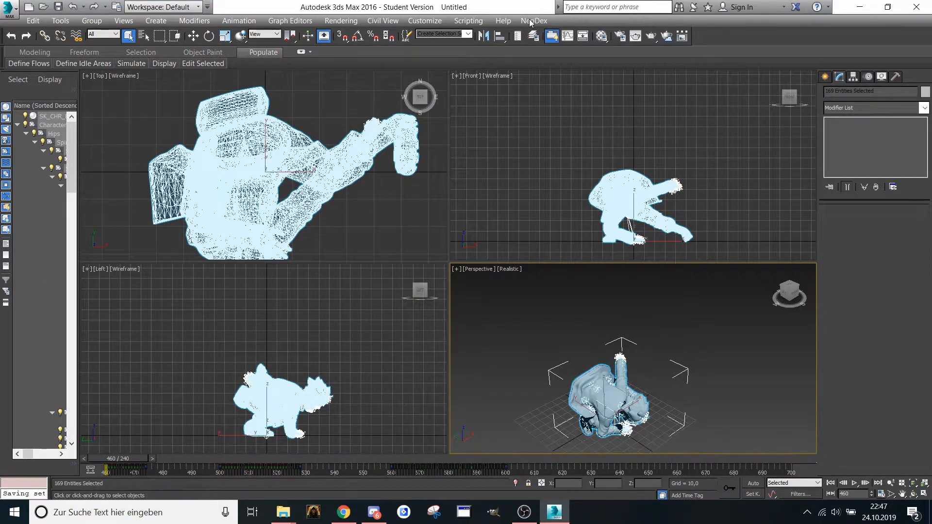
click(533, 20)
mouse_move(566, 164)
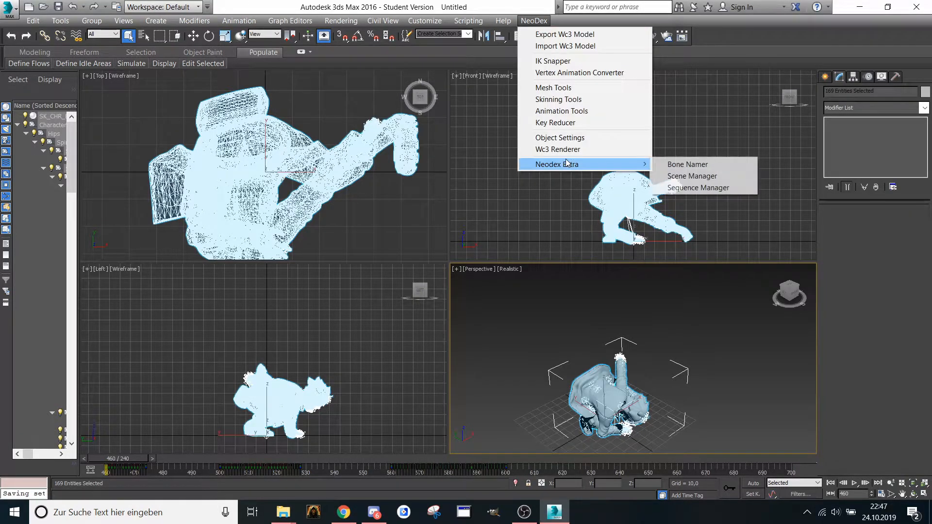
click(698, 189)
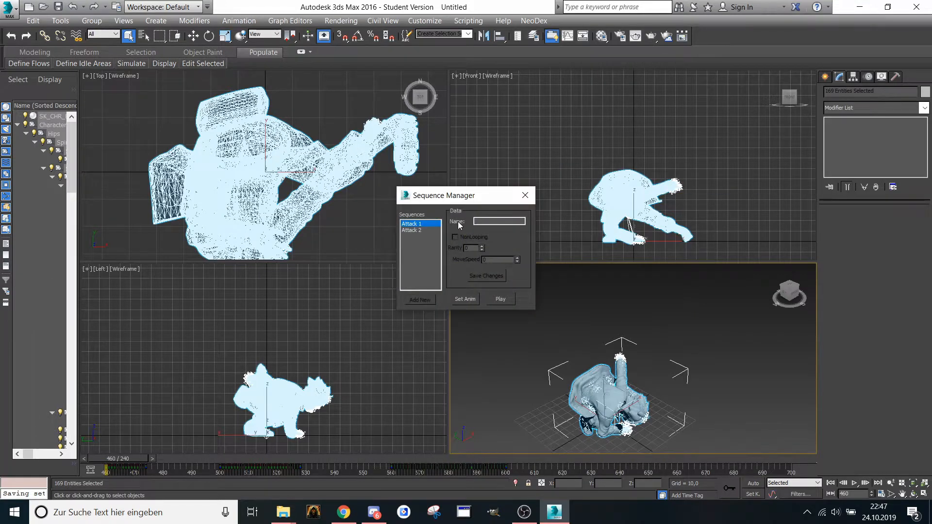
click(525, 195)
- In the Dope Sheet, align the first "Spell 1" note key to frame 260 and re-enter its label with quotation marks
click(300, 20)
click(321, 45)
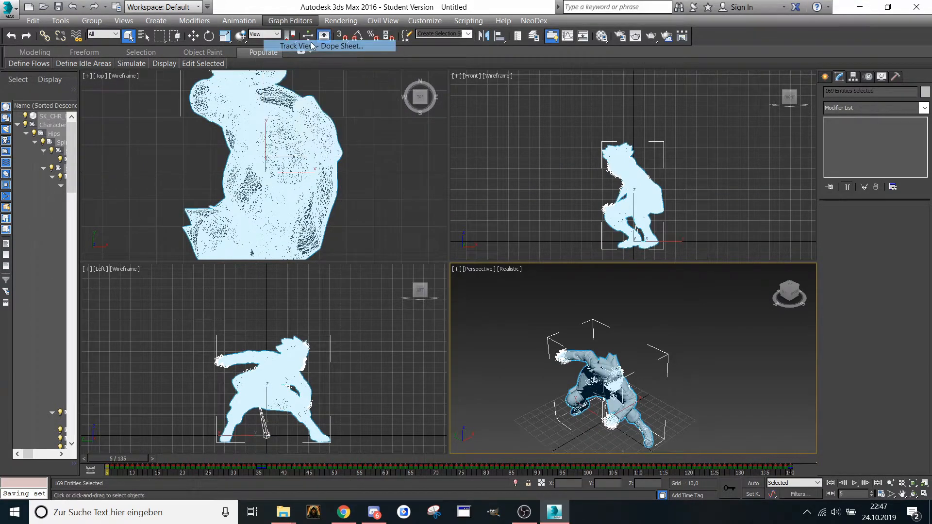
click(770, 97)
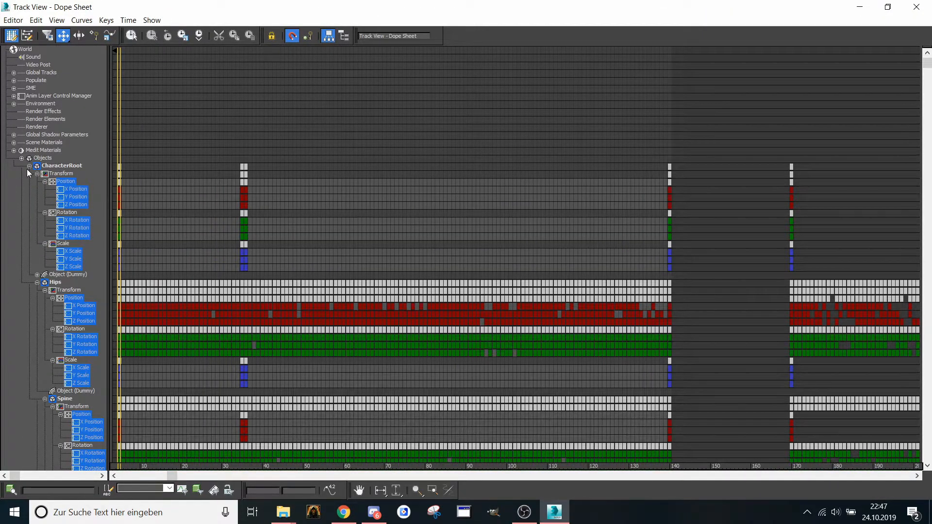
middle_drag(228, 167, 326, 170)
scroll(325, 170, down, 10)
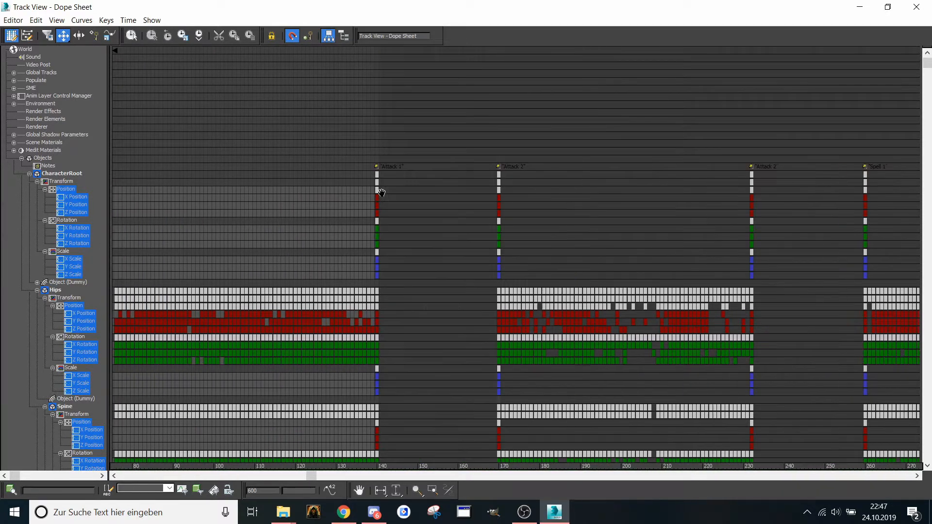
scroll(459, 188, down, 2)
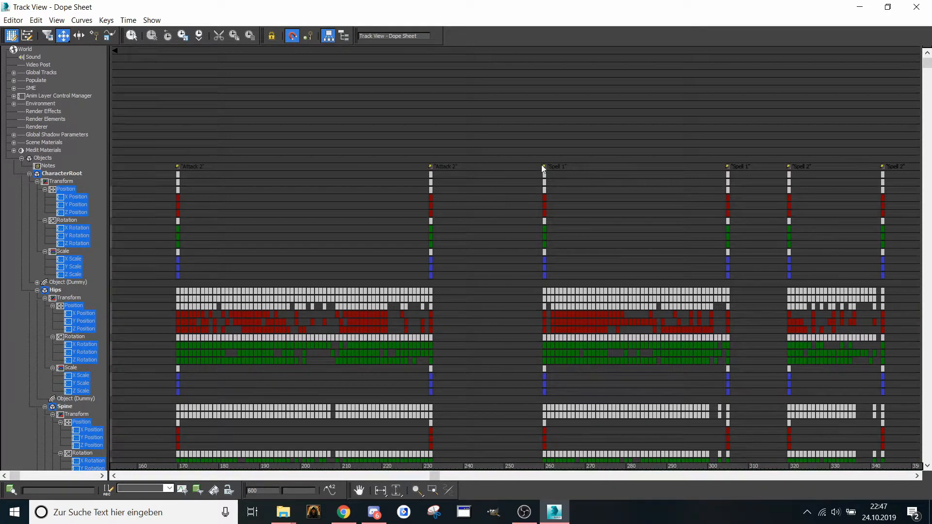
drag(543, 167, 541, 166)
scroll(487, 175, down, 1)
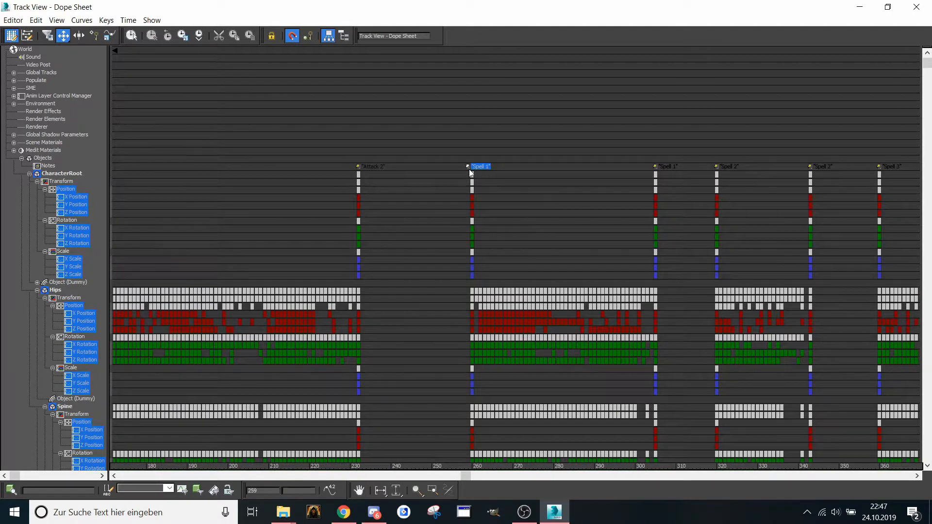
double_click(468, 167)
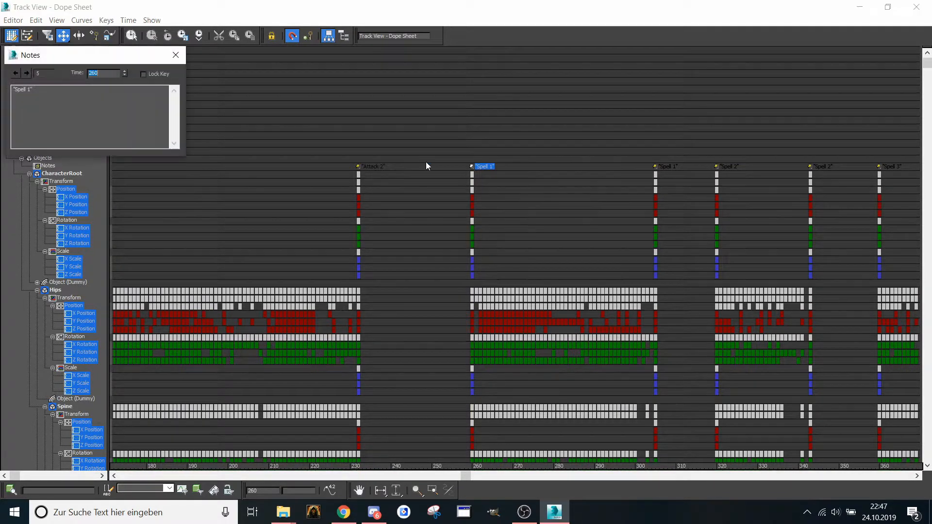
click(79, 107)
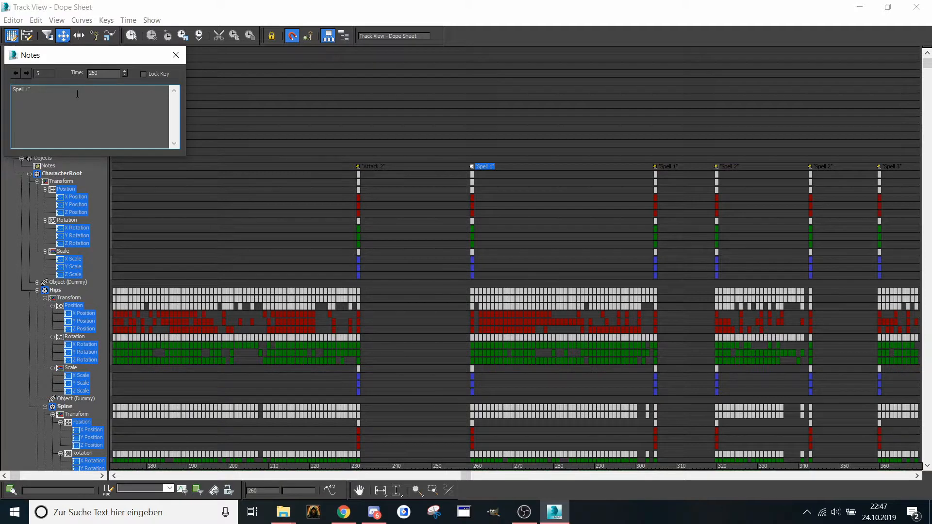
text(2)
text(")
click(175, 55)
- Pull the extra "Spell 1" note key off the sequence's end marker to frame 294 and delete it
middle_drag(385, 124, 207, 143)
drag(472, 166, 432, 167)
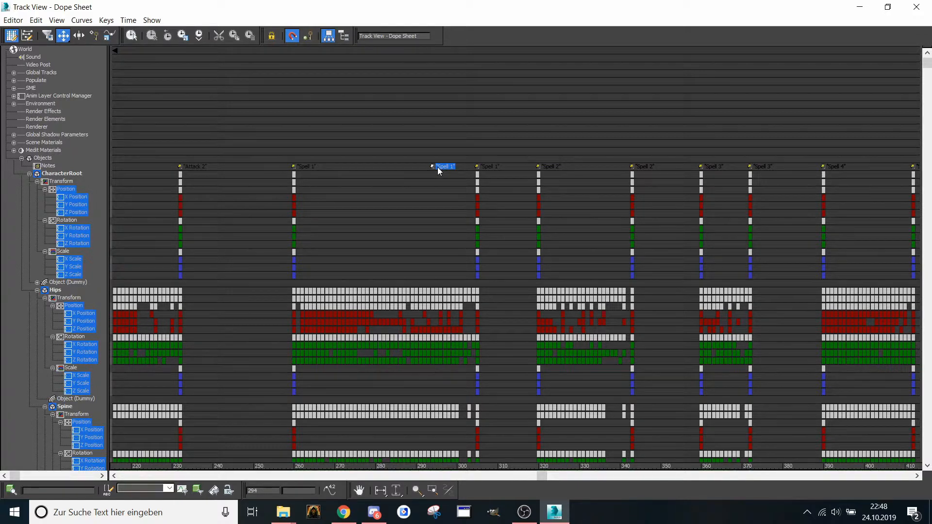
middle_drag(456, 174, 387, 174)
middle_drag(547, 173, 418, 166)
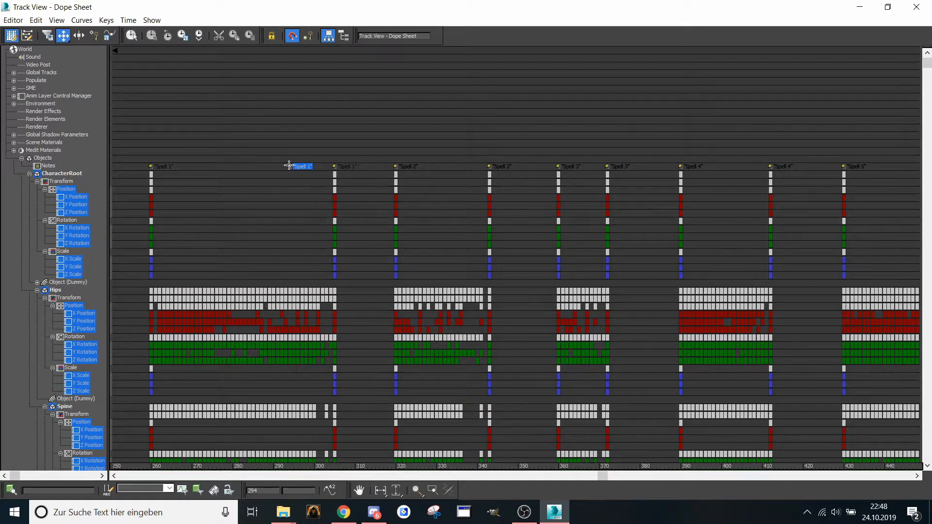
mouse_move(289, 164)
mouse_down()
mouse_move(335, 169)
mouse_move(303, 168)
mouse_up()
key(Delete)
- Pull the extra "Spell 2" start note key to frame 329 and remove it, and undo a trial move at the "Spell 2" end
mouse_move(333, 165)
mouse_down()
mouse_move(322, 166)
mouse_move(345, 171)
mouse_move(338, 174)
mouse_up()
middle_drag(362, 185, 339, 182)
shift+drag(380, 169, 398, 160)
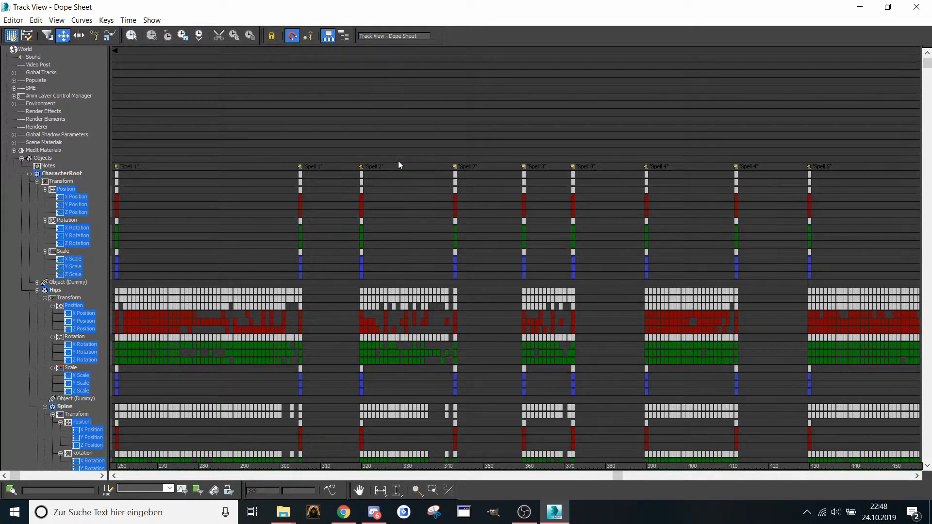
middle_drag(431, 199, 374, 181)
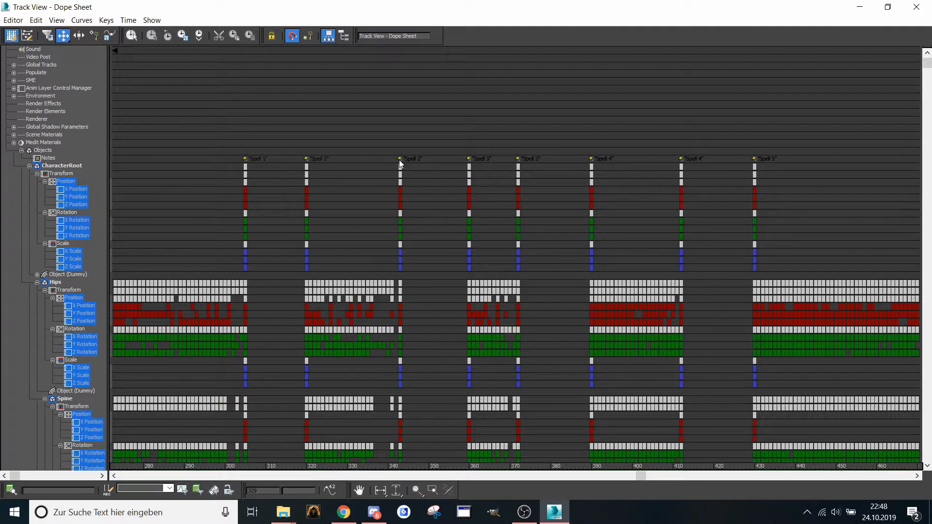
mouse_move(399, 160)
shift+mouse_down()
mouse_move(374, 153)
mouse_move(406, 157)
shift+mouse_up()
key(ctrl+z)
- Pull the extra "Spell 3" end note key to frame 366 and the extra "Spell 4" start key to frame 403, deleting both
middle_drag(405, 157, 341, 151)
shift+drag(407, 151, 382, 141)
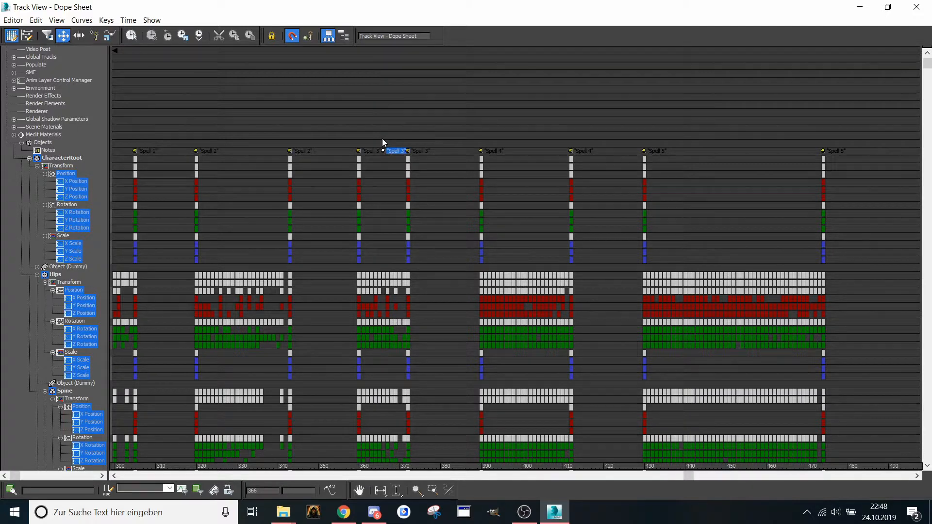
key(Delete)
middle_drag(478, 150, 422, 158)
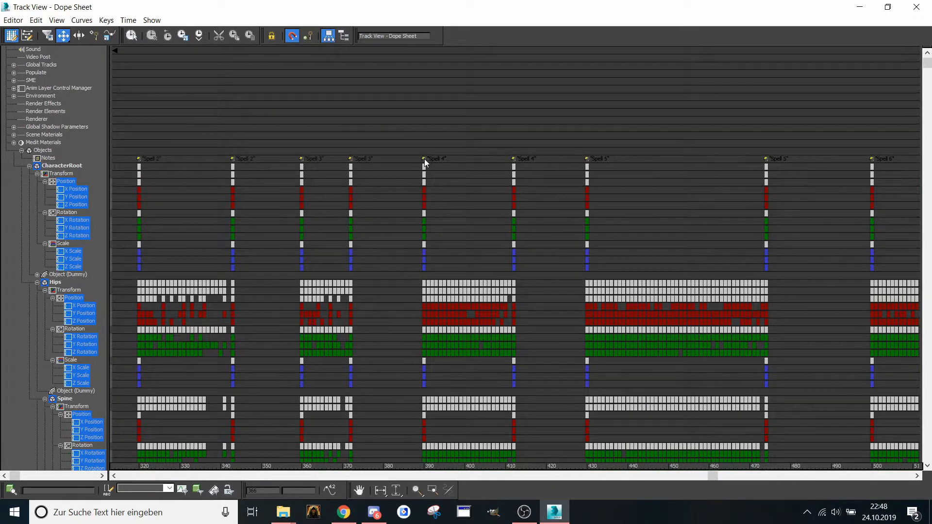
shift+drag(424, 159, 476, 148)
key(Delete)
key(Delete)
- Remove the extra note keys from the "Spell 5" and "Spell 6" markers, pulling them to frames 461 and 512 for deletion
middle_drag(566, 83, 456, 136)
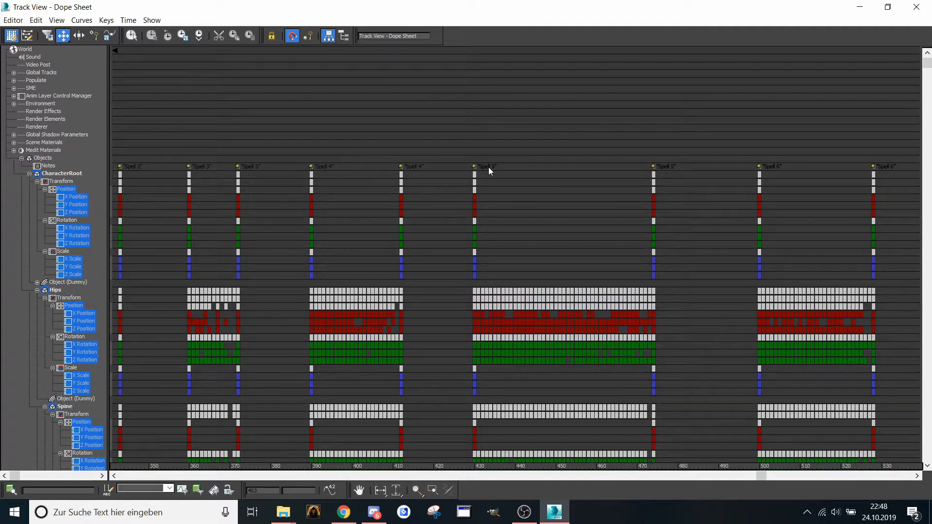
shift+drag(488, 167, 526, 156)
shift+drag(656, 167, 601, 162)
key(Delete)
middle_drag(630, 162, 328, 167)
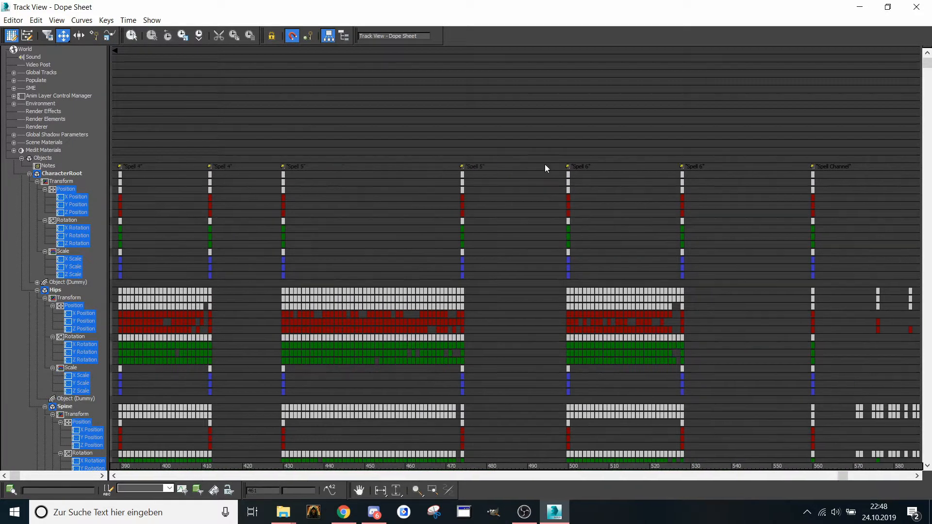
click(611, 165)
shift+drag(682, 166, 618, 155)
- Pull the extra note keys off the "Spell Channel" start and end markers, delete them and close the Dope Sheet
middle_drag(612, 155, 268, 196)
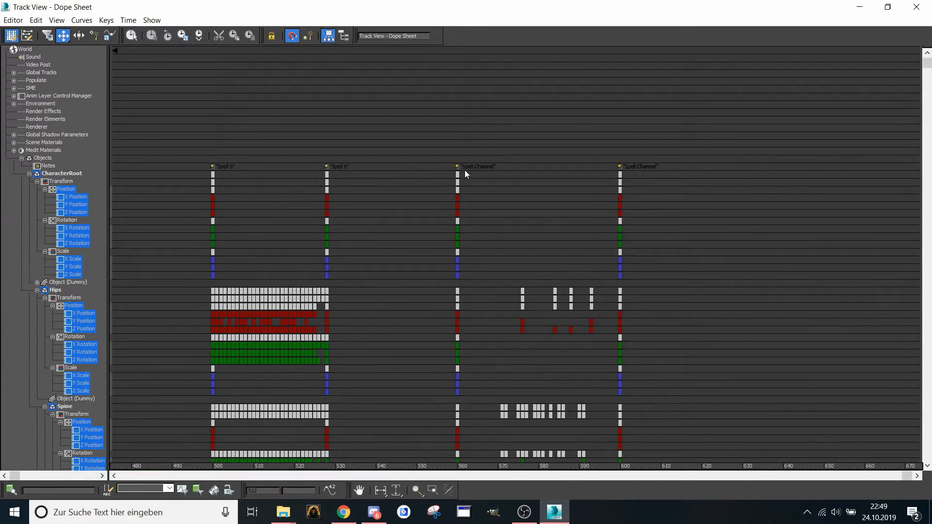
shift+drag(455, 165, 535, 162)
key(Delete)
shift+drag(618, 166, 574, 161)
key(Delete)
click(917, 7)
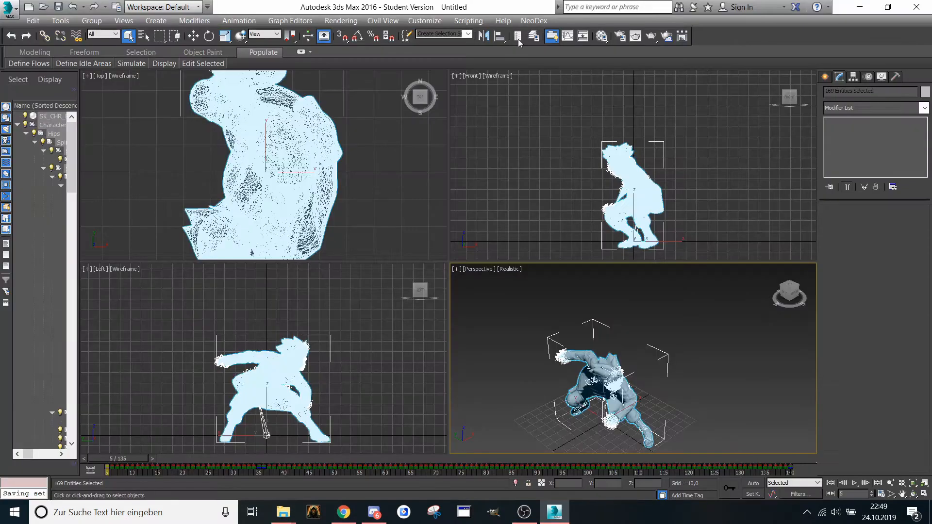
- Check that all attack and spell sequences are listed in NeoDex's Sequence Manager and close it
click(533, 20)
mouse_move(631, 164)
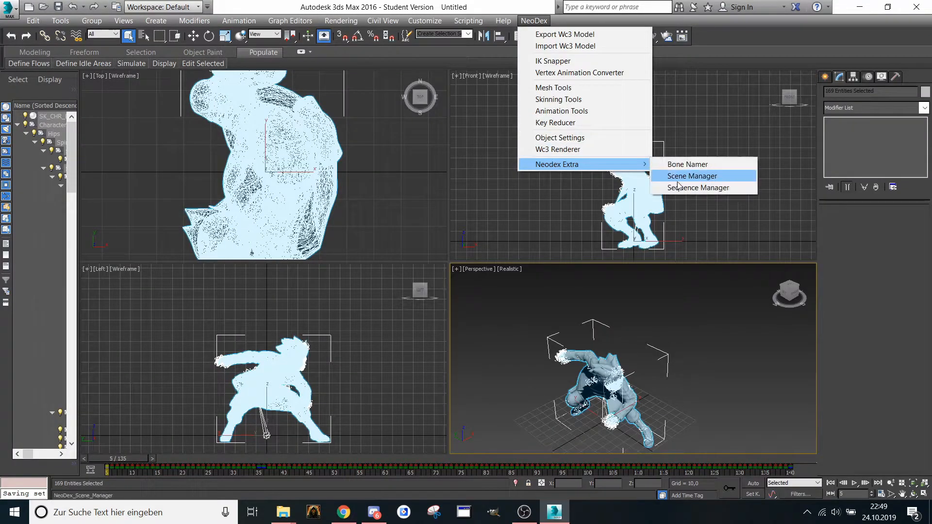
click(689, 191)
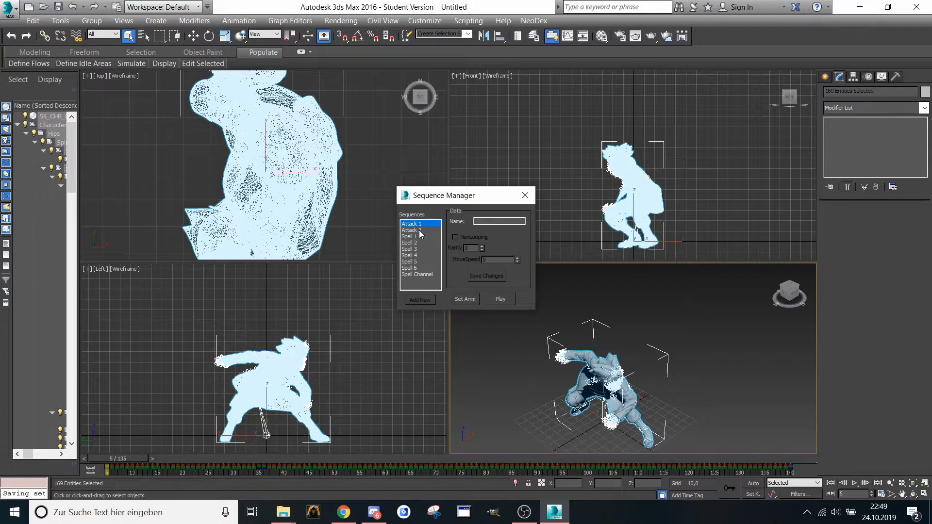
click(525, 195)
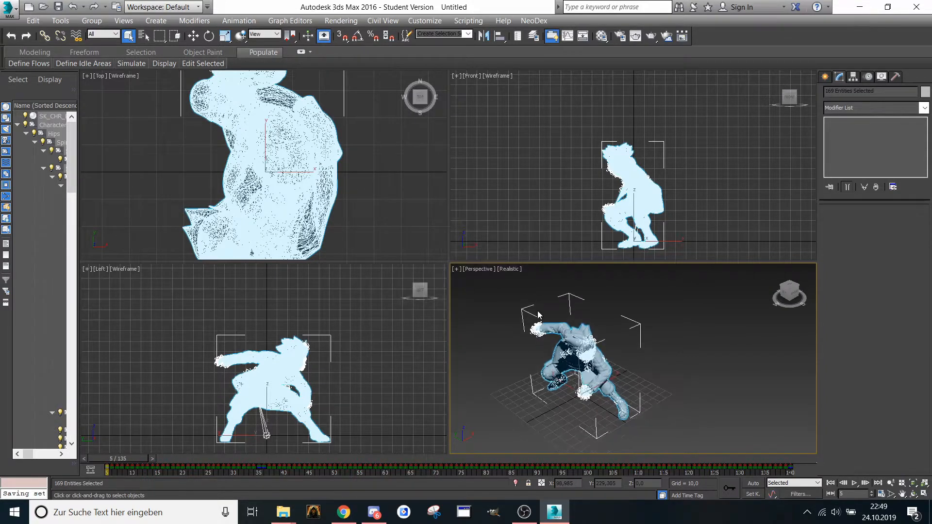
- Maximize the Perspective viewport and turn it to a front view framing the whole character
scroll(537, 314, up, 5)
click(458, 269)
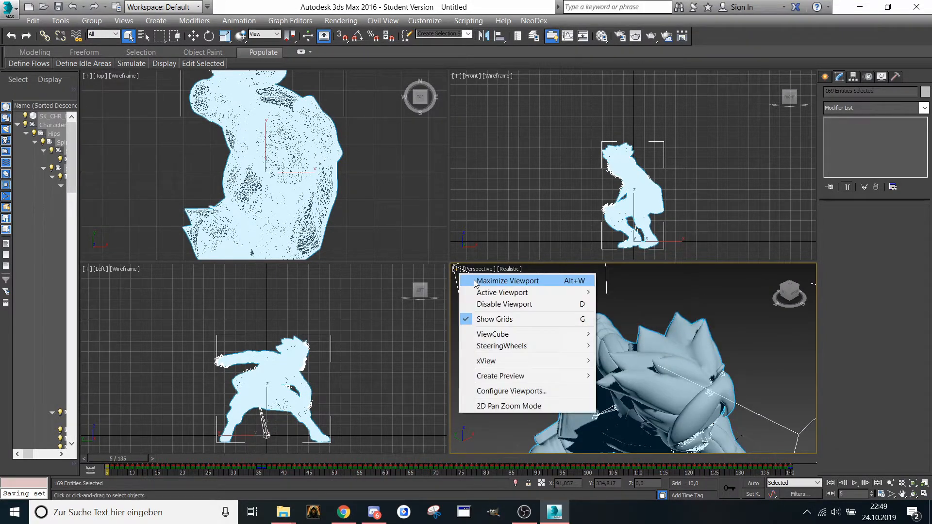
click(507, 280)
scroll(479, 308, down, 3)
scroll(641, 217, down, 3)
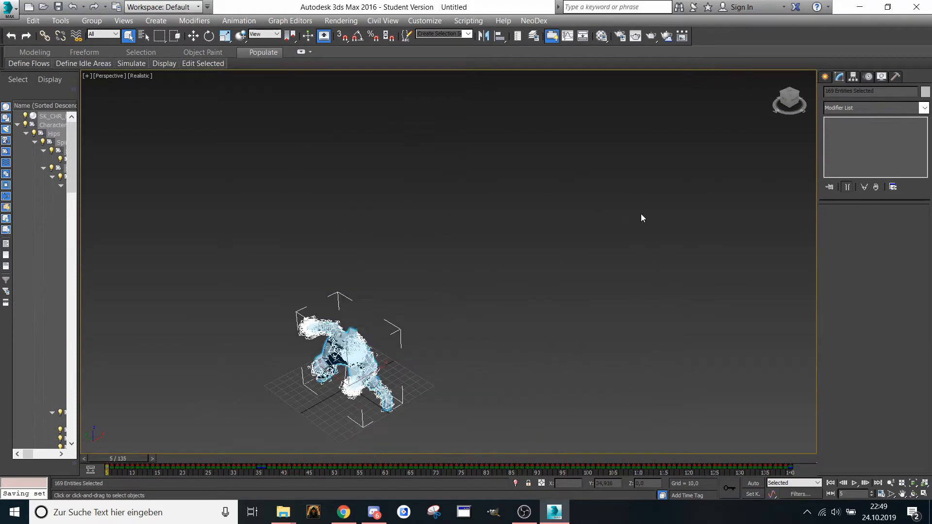
click(797, 95)
middle_drag(446, 322, 516, 227)
scroll(504, 209, up, 3)
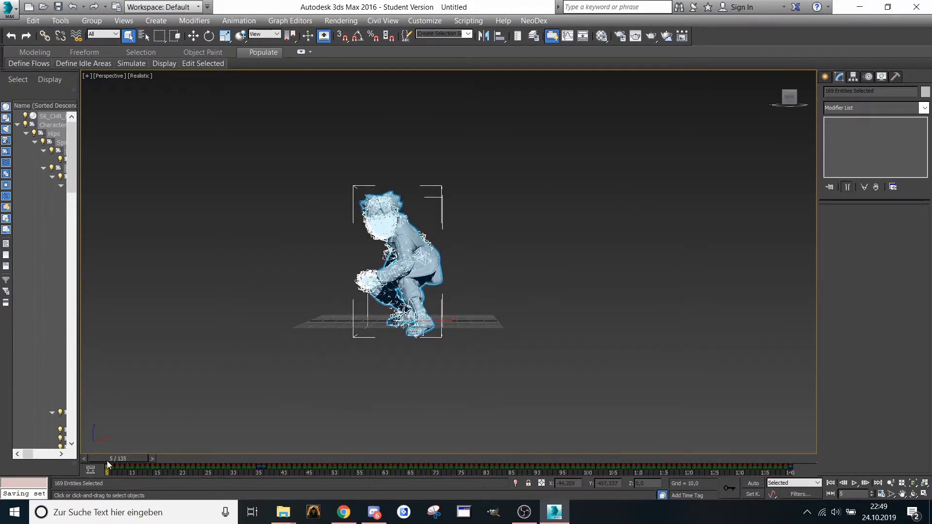
- Examine how the character's feet sit against the ground grid at frame 6, with the CharacterRoot helper selected
drag(130, 462, 117, 395)
scroll(444, 327, up, 5)
middle_drag(452, 332, 495, 295)
click(22, 226)
middle_drag(100, 138, 108, 176)
click(50, 126)
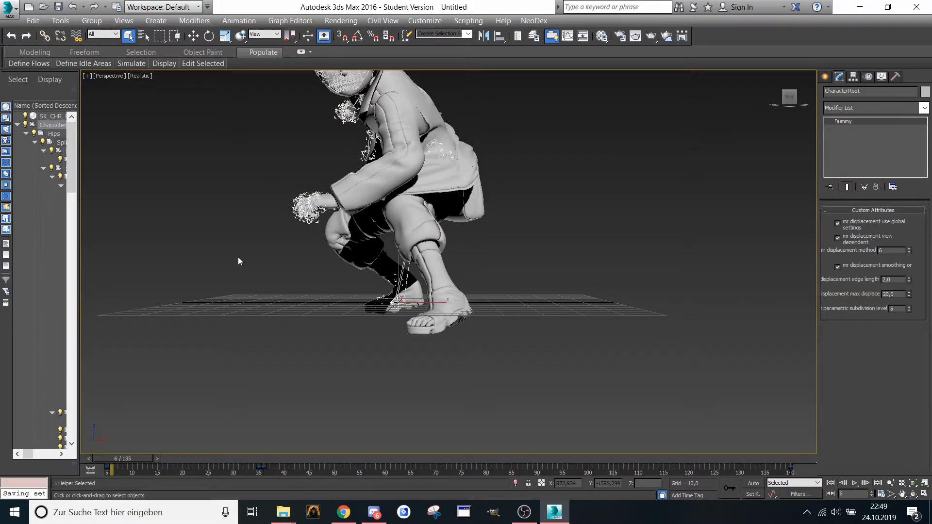
middle_drag(28, 234, 32, 236)
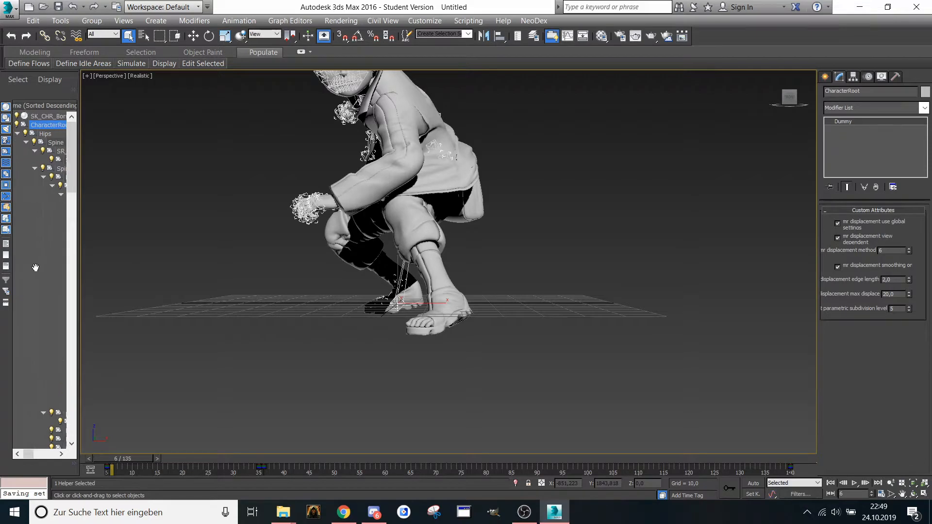
middle_drag(259, 237, 270, 219)
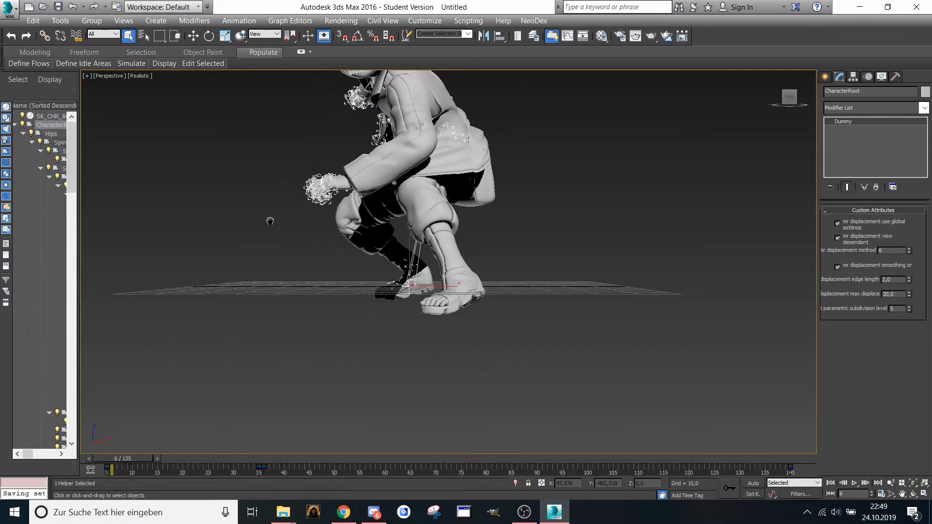
double_click(57, 126)
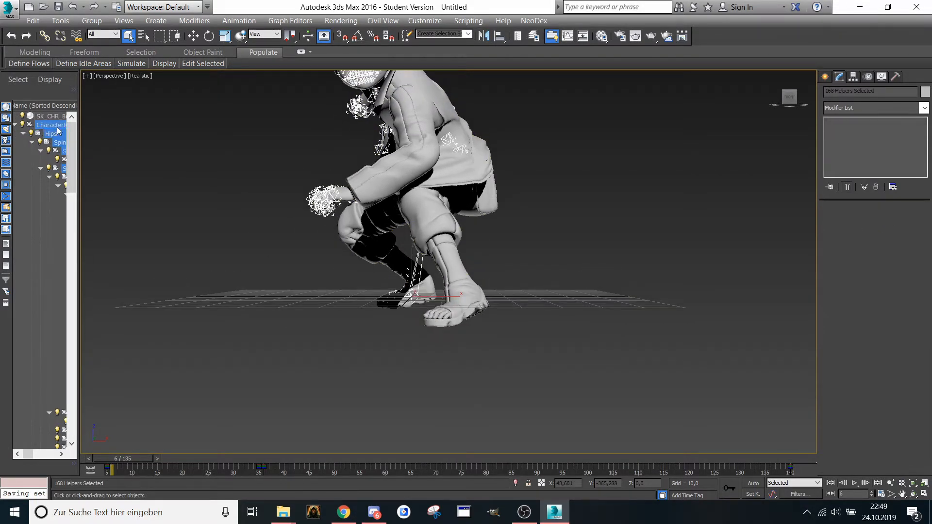
right_click(234, 211)
click(238, 209)
middle_drag(308, 250, 310, 264)
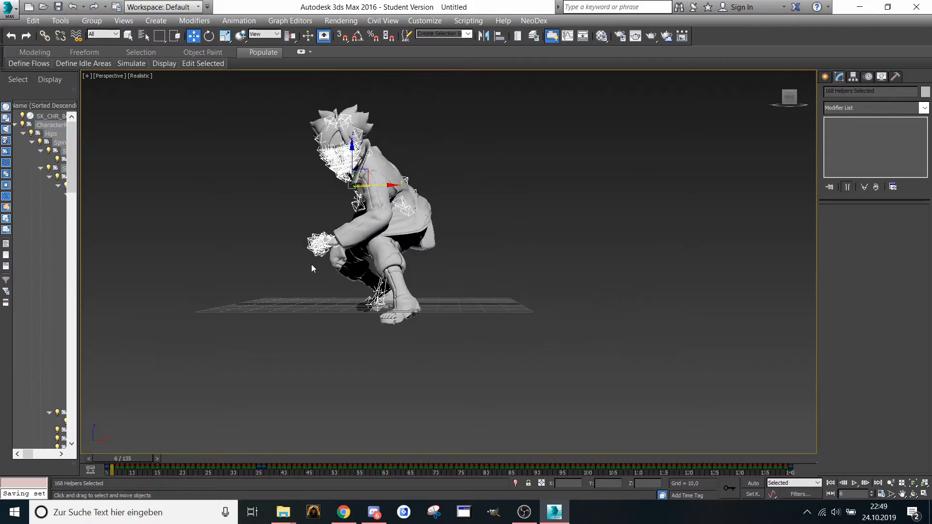
scroll(311, 264, up, 5)
key(ctrl+d)
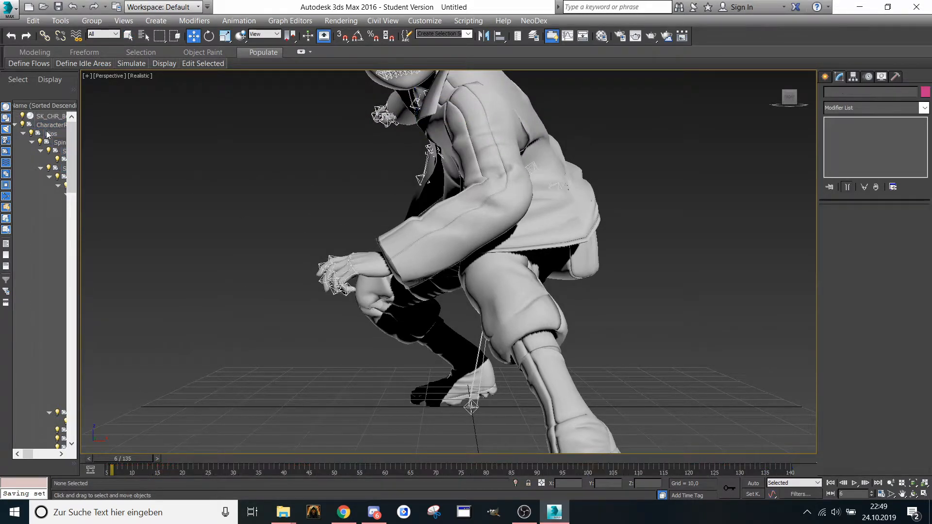
- Try to raise CharacterRoot about 3 units along Z at frame 5 with Auto Key on, and undo the move
click(48, 124)
scroll(296, 209, down, 5)
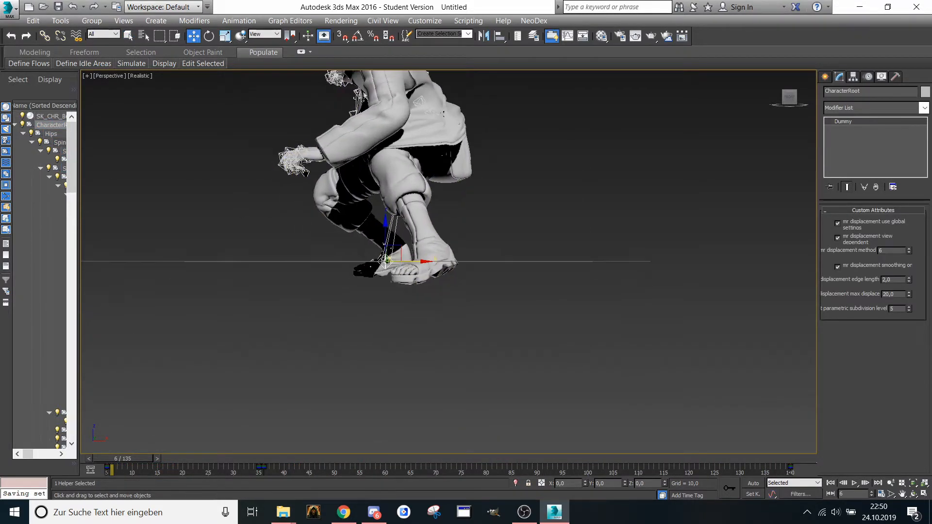
click(753, 485)
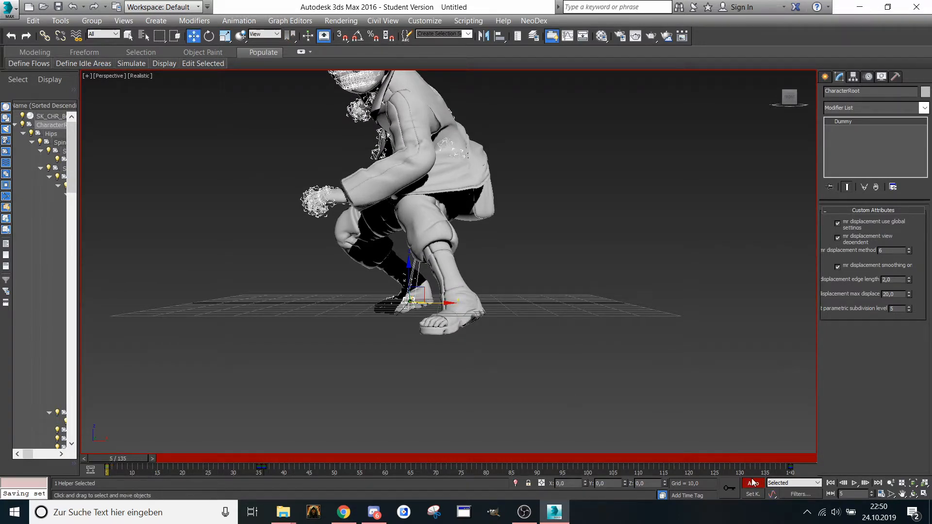
scroll(484, 342, up, 6)
middle_drag(423, 233, 428, 248)
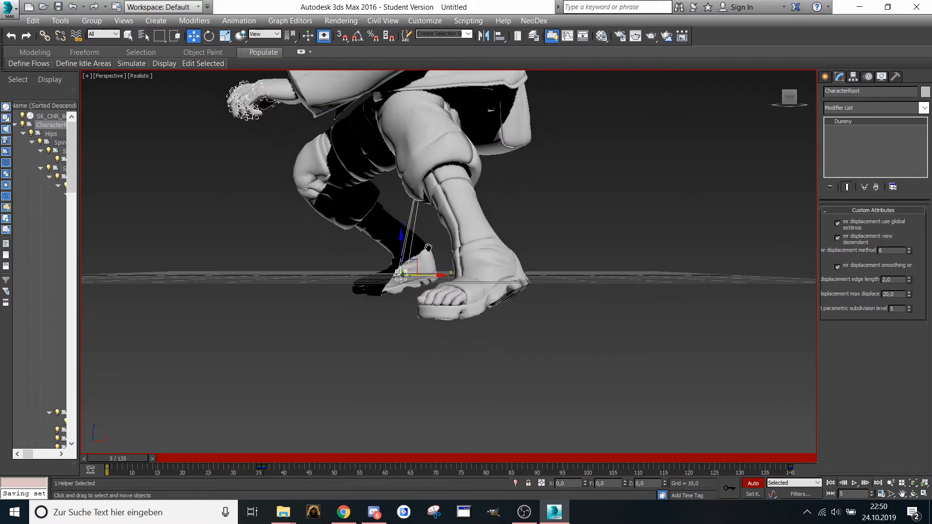
drag(400, 248, 401, 235)
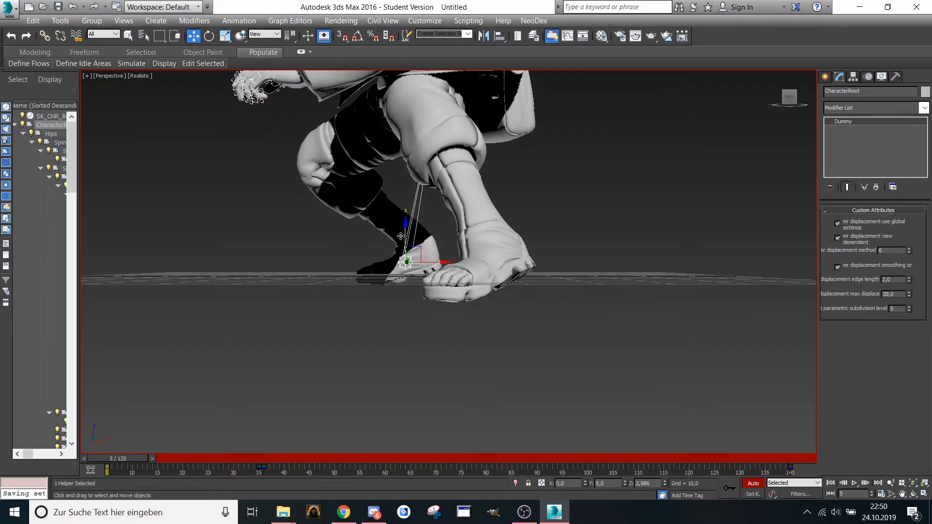
scroll(400, 236, up, 3)
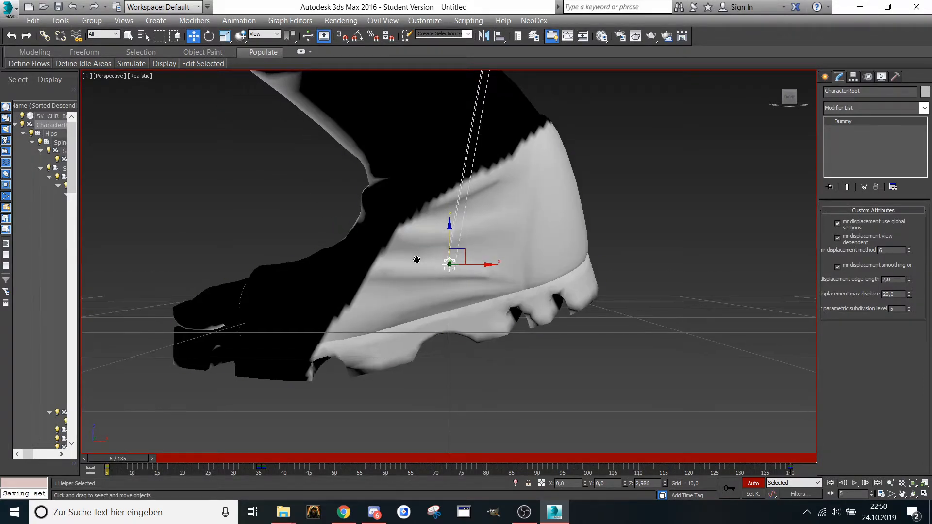
scroll(422, 228, down, 8)
scroll(422, 228, down, 5)
key(ctrl+z)
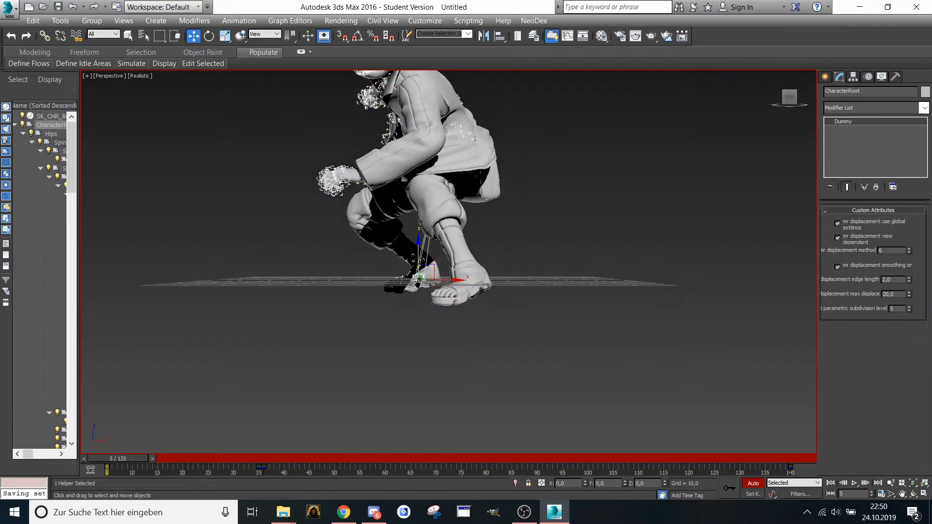
click(752, 484)
- Set the animation's start time to 0 in the time configuration
click(879, 494)
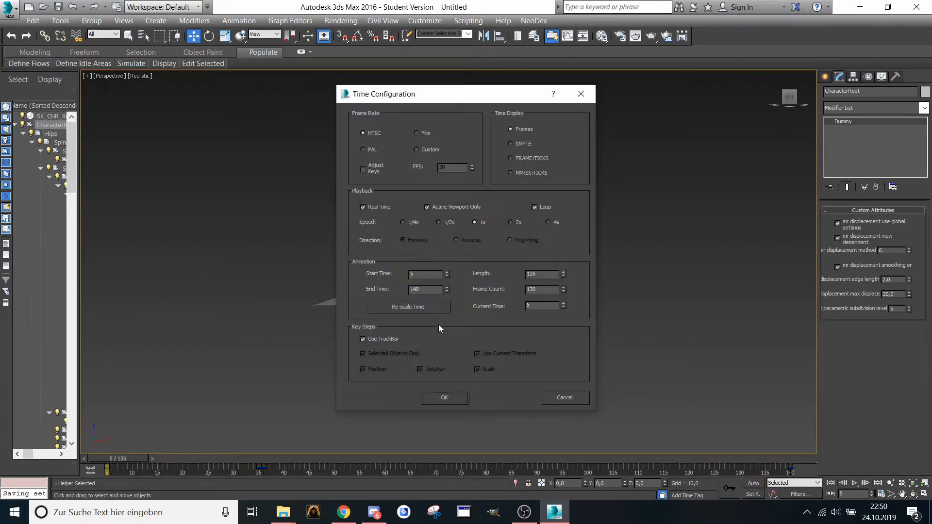
text(0)
key(Return)
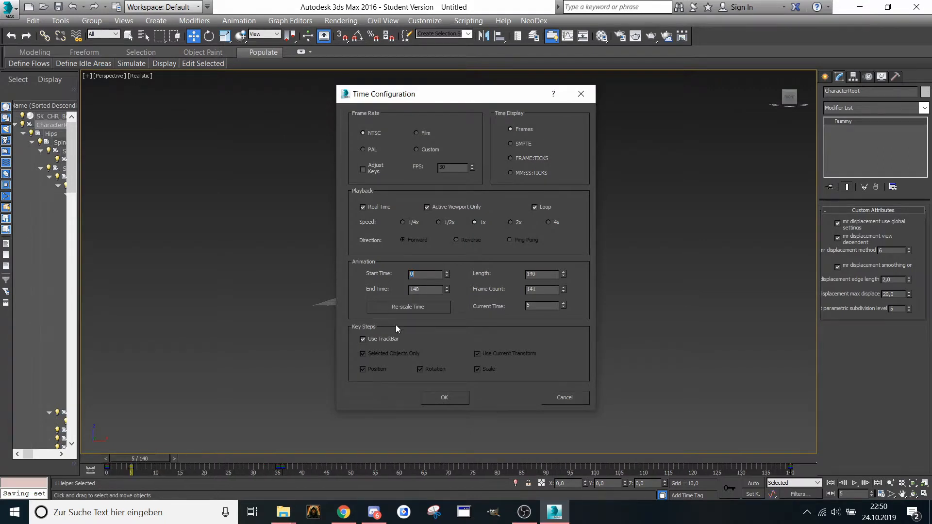
click(442, 397)
- Compare the height of the character's feet against the ground grid at frame 0 and frame 5
key(Home)
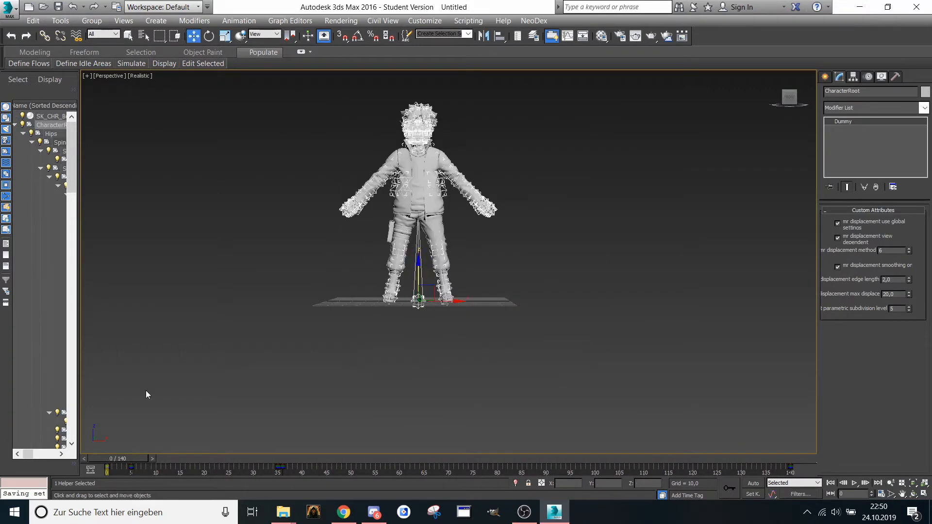
scroll(374, 285, up, 5)
scroll(374, 285, up, 3)
middle_drag(374, 284, 313, 213)
scroll(312, 215, down, 4)
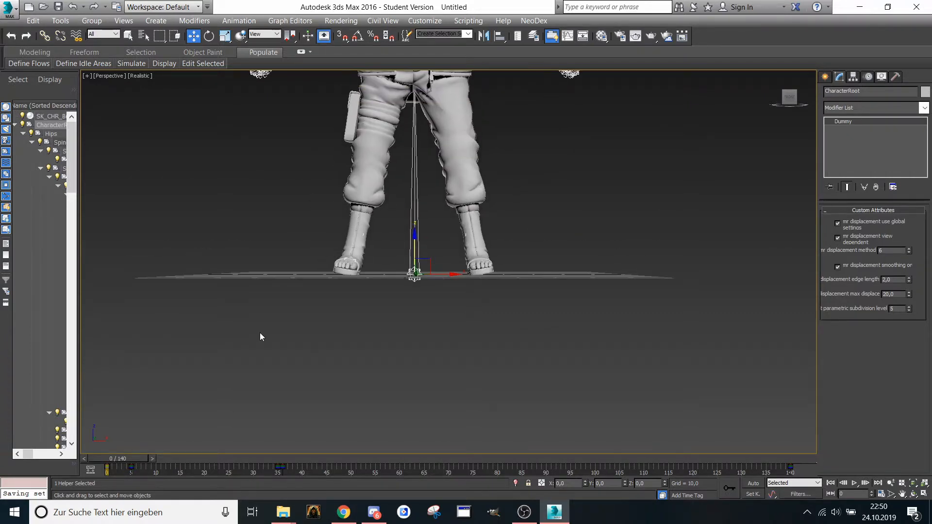
drag(130, 465, 152, 462)
key(w)
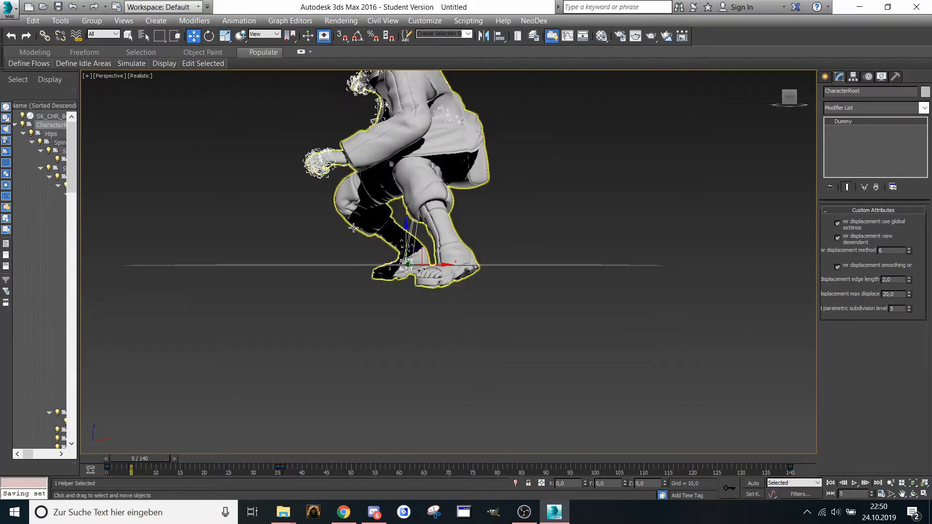
scroll(352, 229, down, 3)
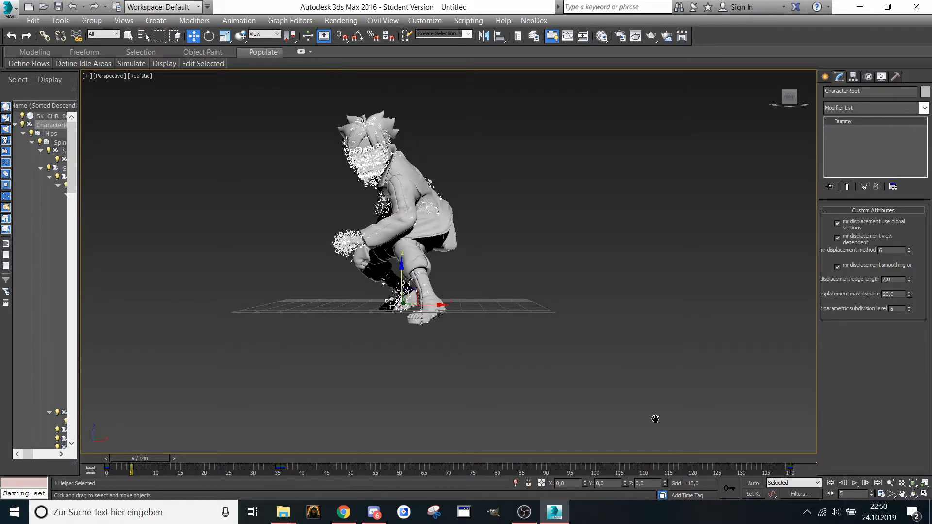
scroll(655, 418, up, 3)
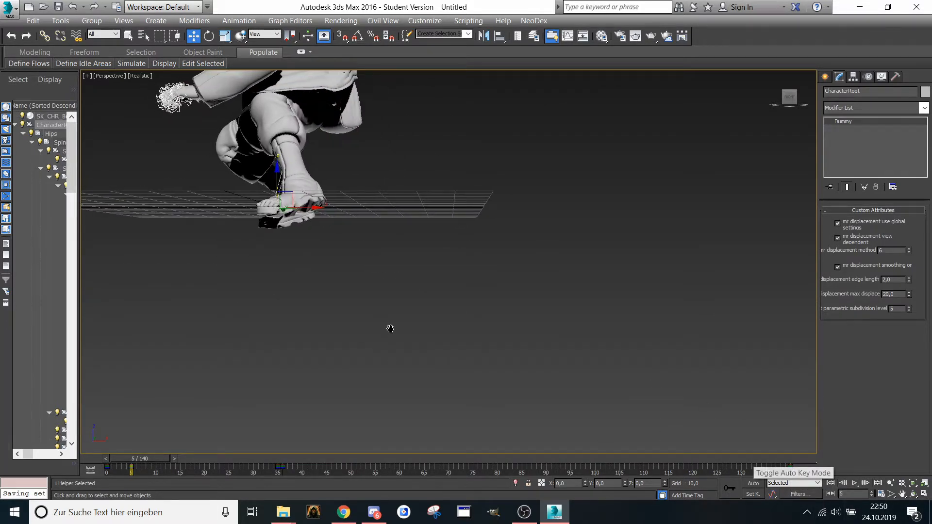
scroll(439, 346, down, 4)
- With Auto Key on at frame 5, raise CharacterRoot along Z to about 5.6 so the feet rest on the grid
click(752, 482)
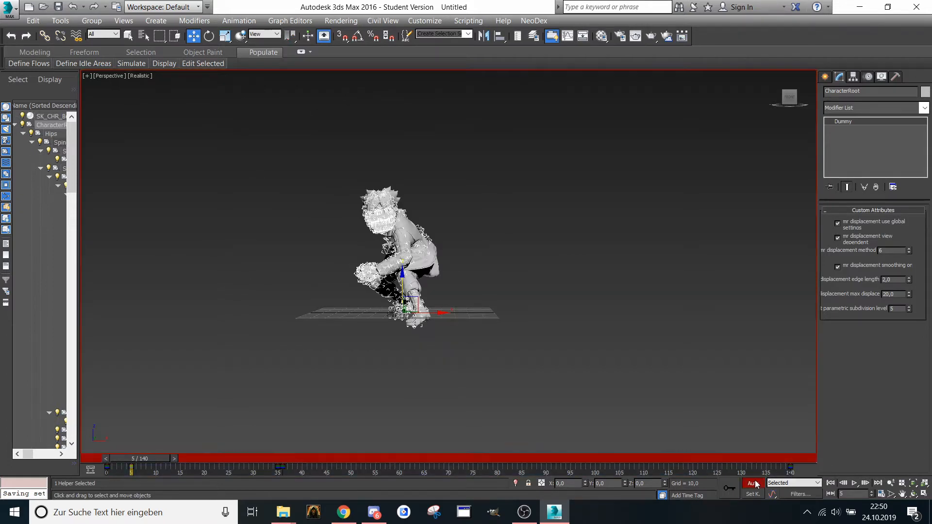
scroll(583, 363, up, 3)
alt+middle_drag(442, 275, 570, 325)
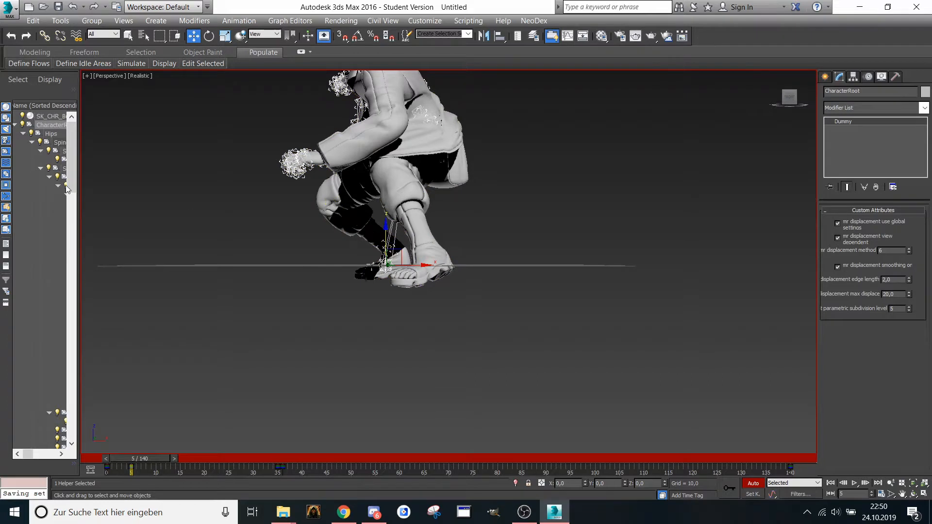
middle_drag(42, 133, 23, 200)
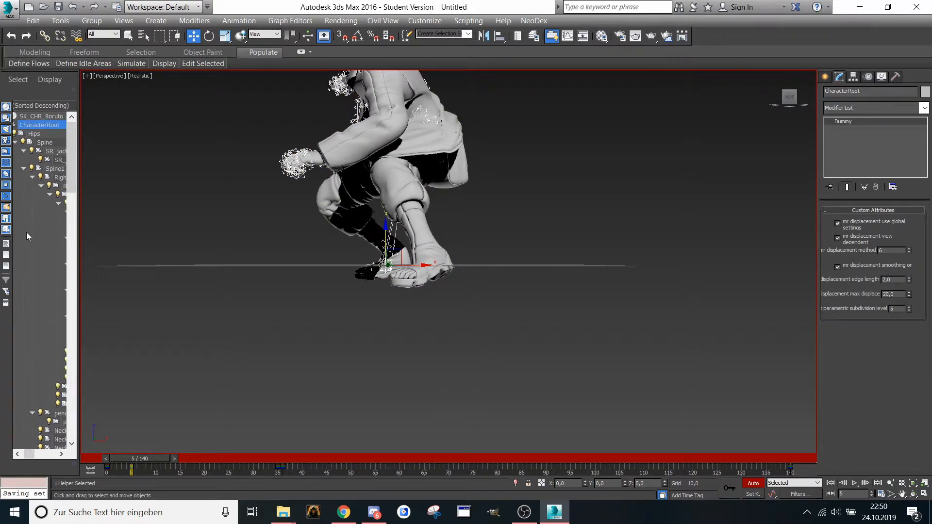
middle_drag(27, 232, 51, 200)
click(55, 134)
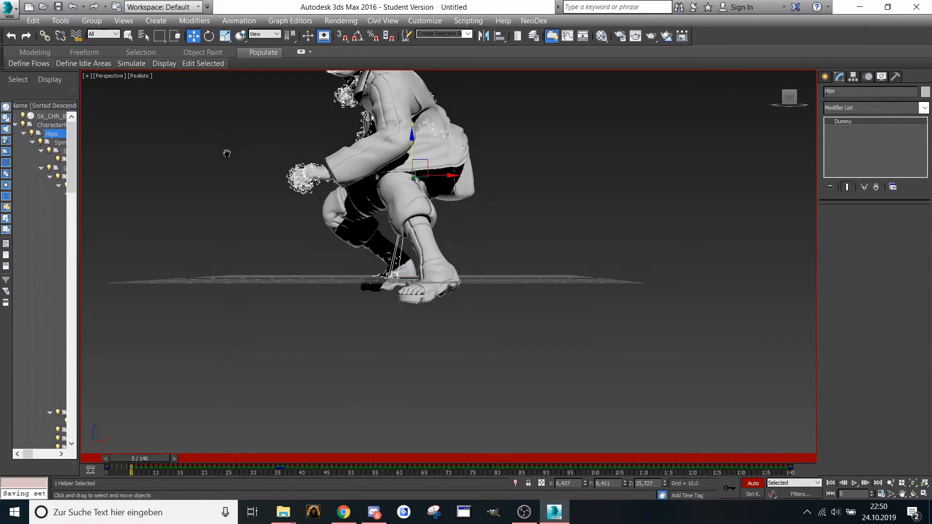
middle_drag(277, 183, 419, 189)
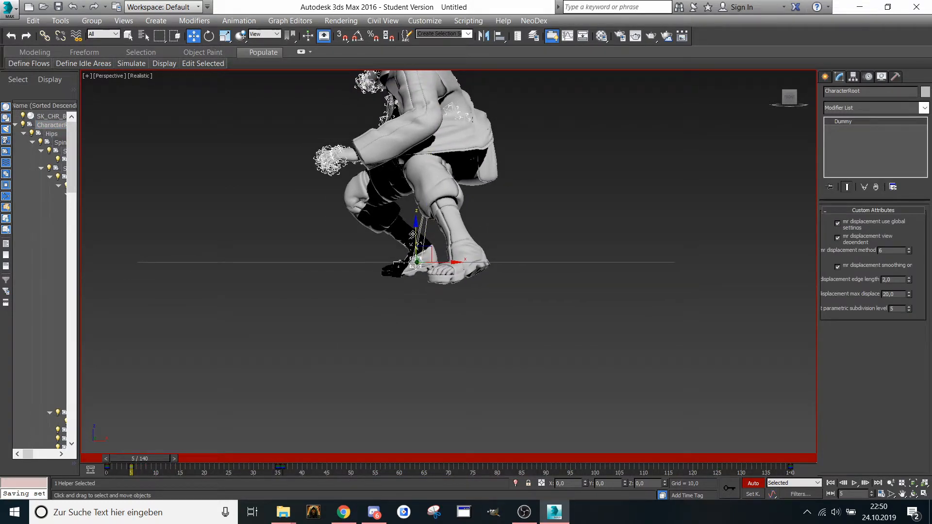
drag(413, 234, 401, 218)
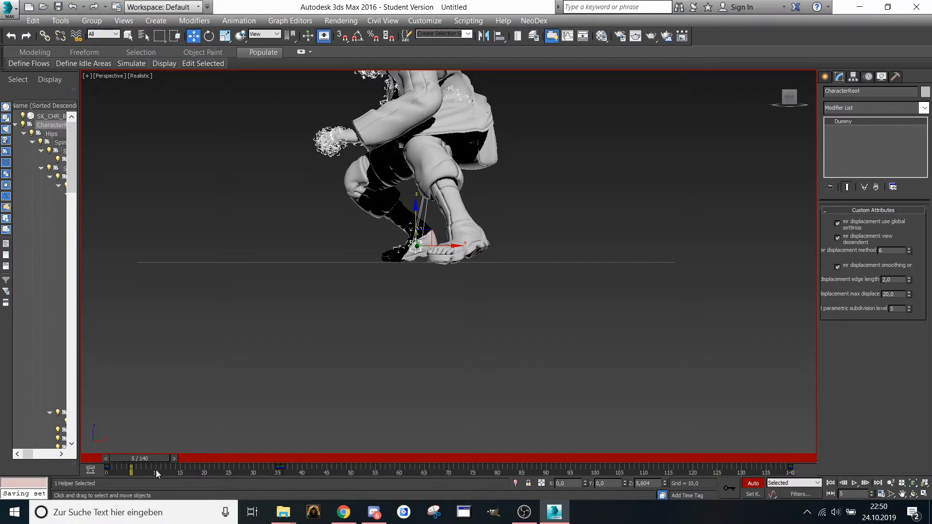
- Scrub the attack animation and copy the raised CharacterRoot key from frame 5 to frames 35 and 36
drag(142, 457, 243, 469)
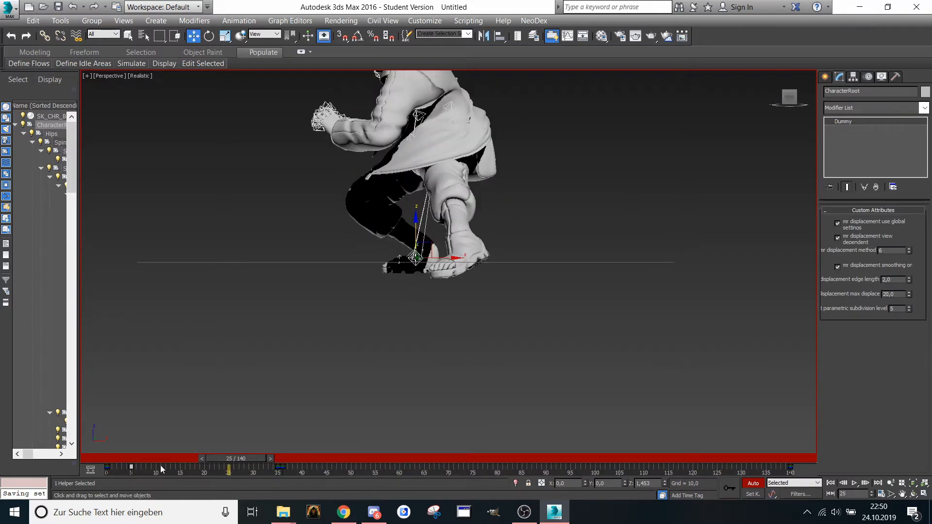
shift+drag(130, 467, 279, 465)
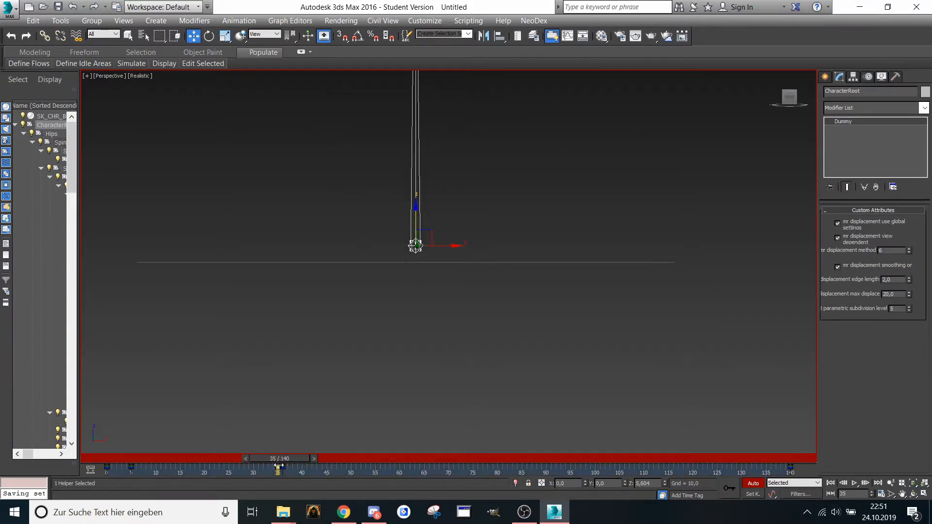
shift+drag(282, 466, 799, 456)
- Copy the raised CharacterRoot key from frame 36 to frame 140
scroll(294, 436, down, 3)
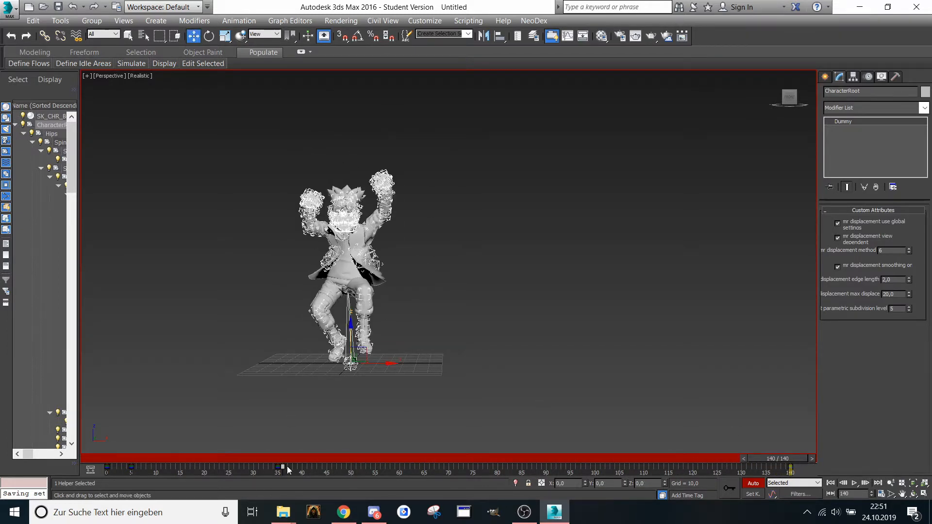
shift+drag(287, 466, 365, 460)
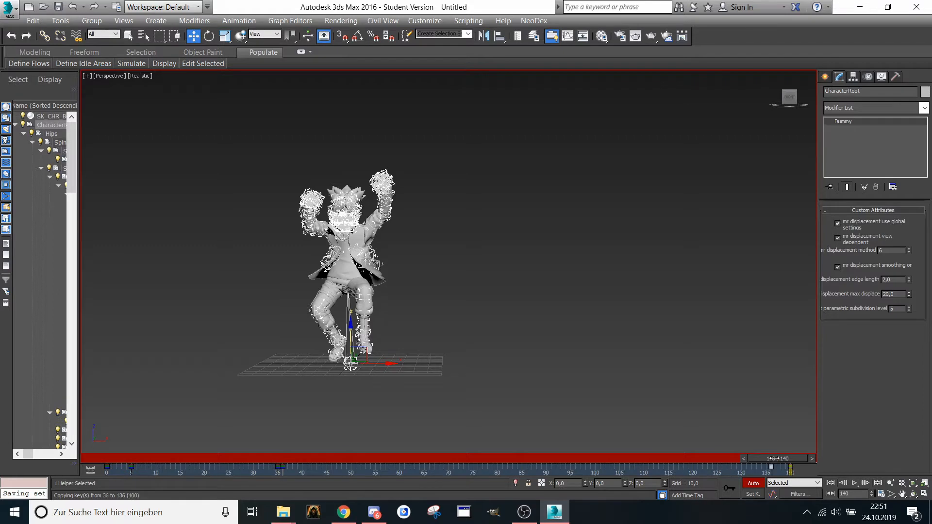
shift+drag(785, 458, 817, 439)
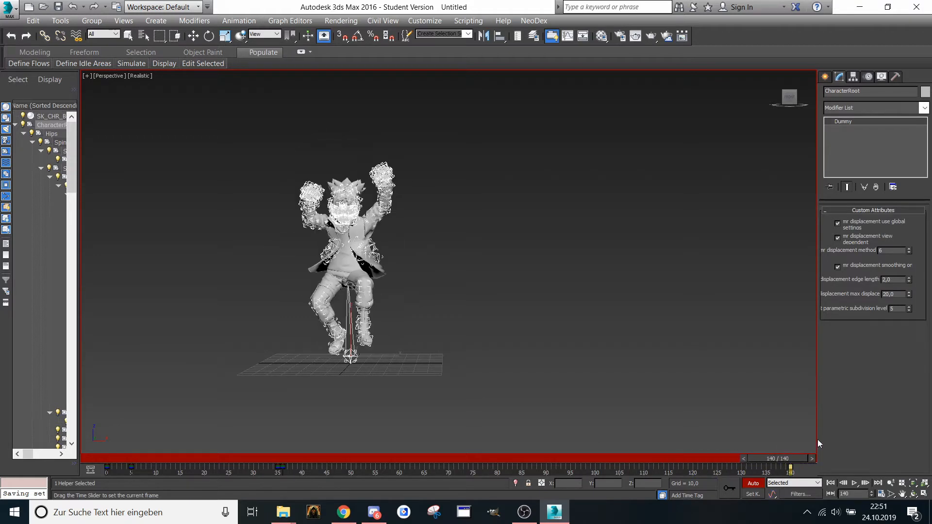
key(w)
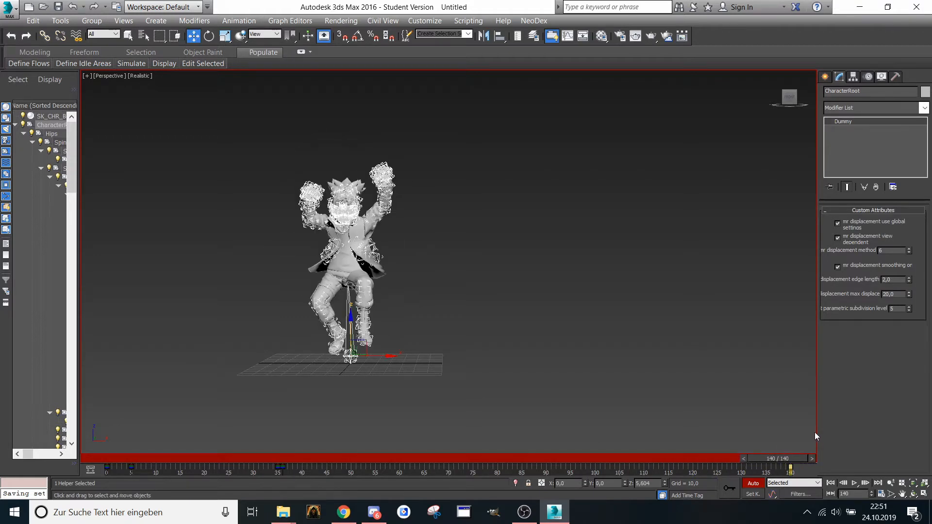
- Load Attack 2 from NeoDex's Sequence Manager and check the feet against the grid from frame 170 to 232
click(543, 21)
mouse_move(576, 164)
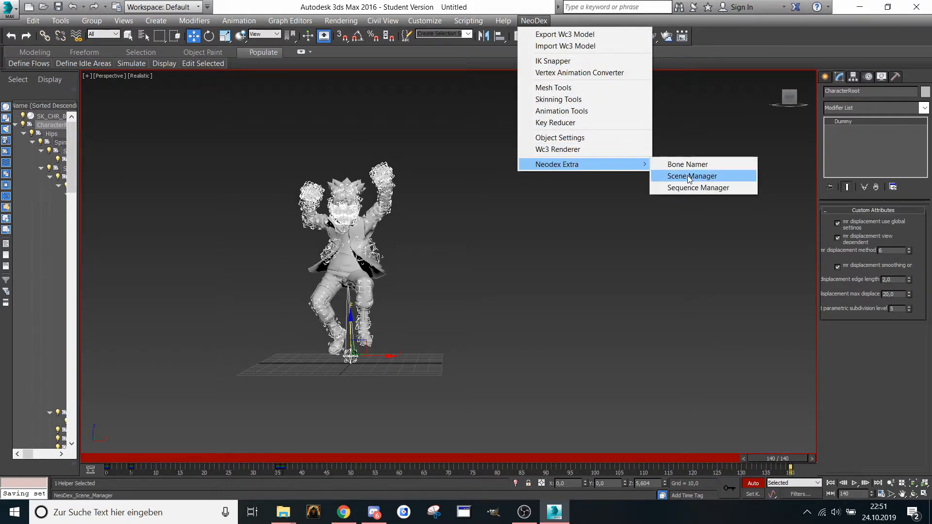
click(695, 187)
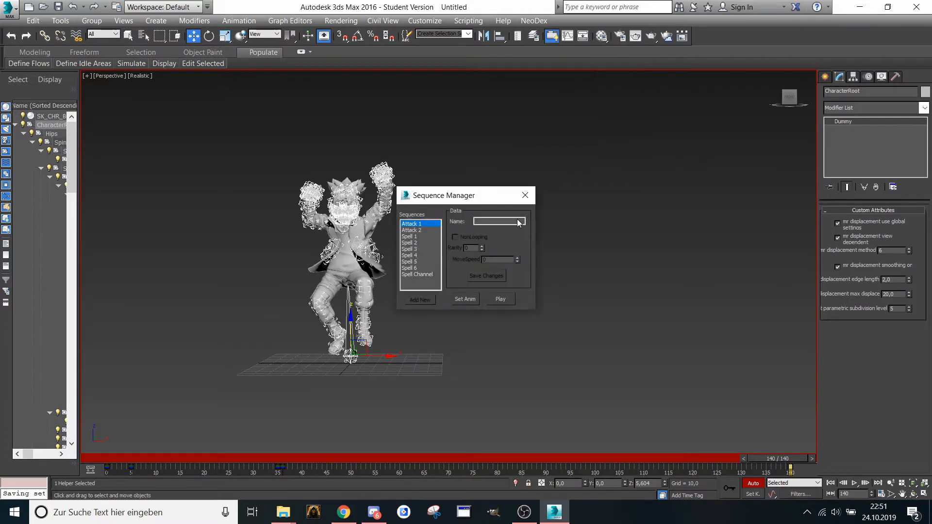
click(406, 230)
click(526, 196)
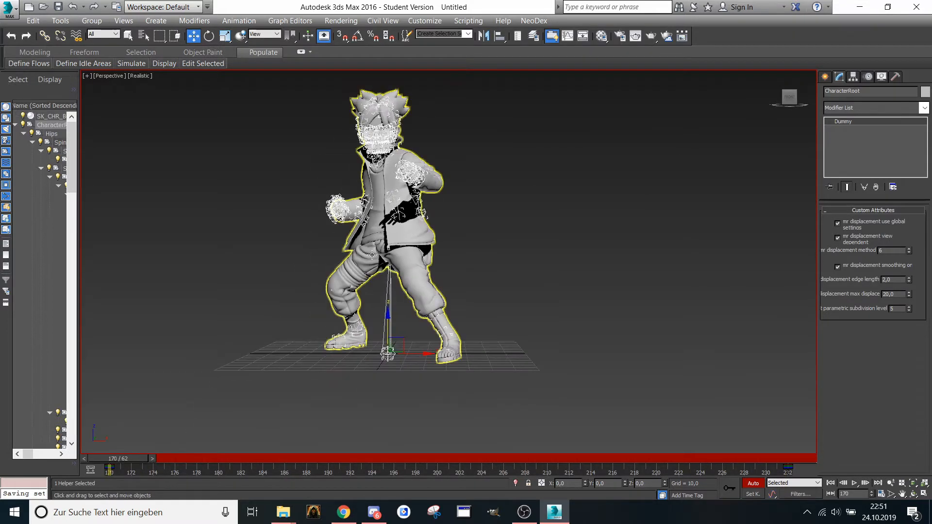
scroll(316, 380, up, 5)
middle_drag(195, 381, 203, 321)
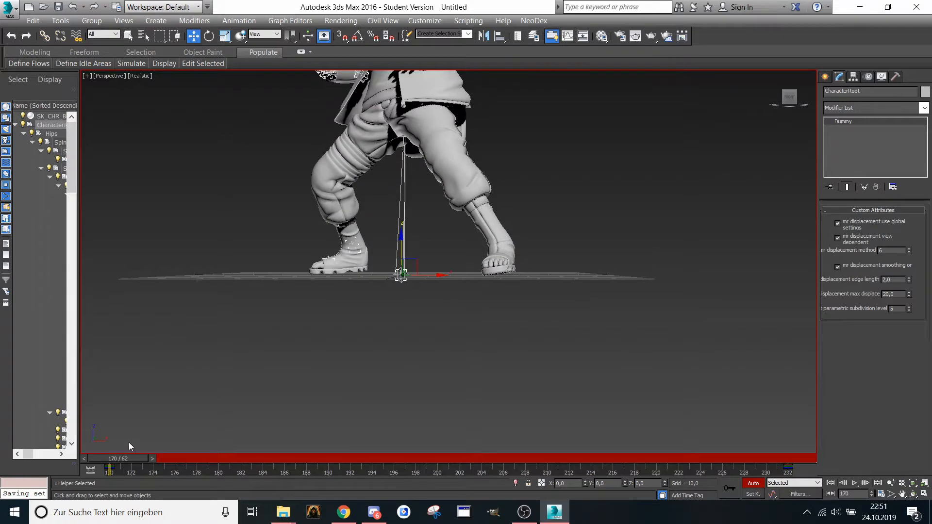
drag(139, 459, 792, 369)
key(w)
scroll(252, 403, down, 3)
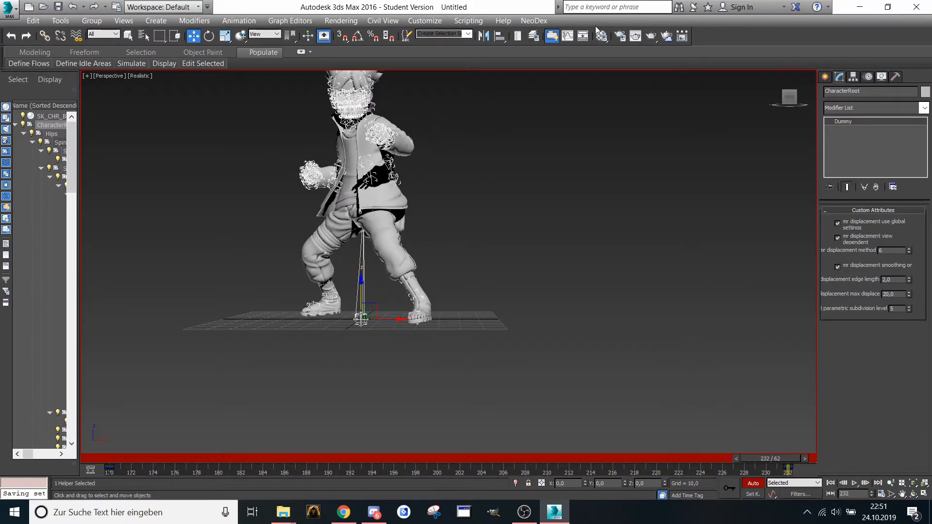
- Load Spell 1 from the Sequence Manager and scrub from frame 260 to 287 to inspect the feet
click(534, 21)
mouse_move(600, 189)
click(698, 188)
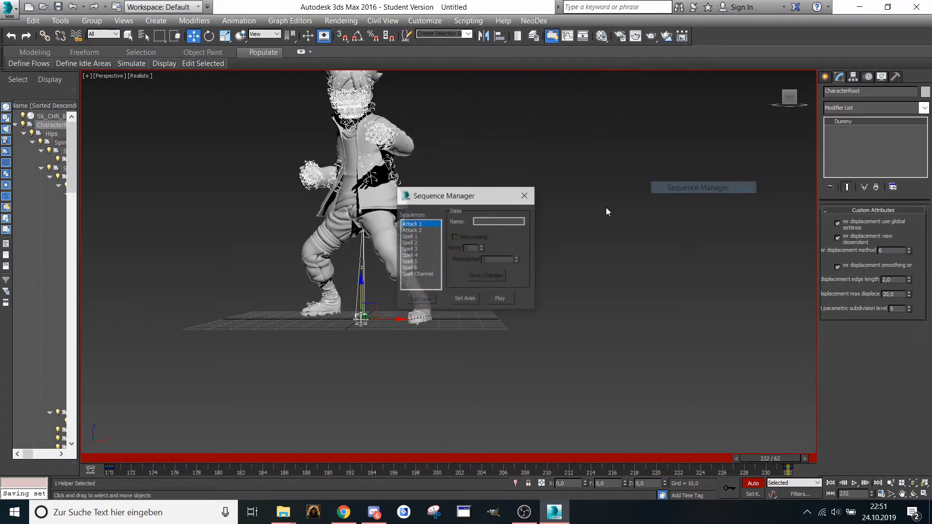
click(419, 237)
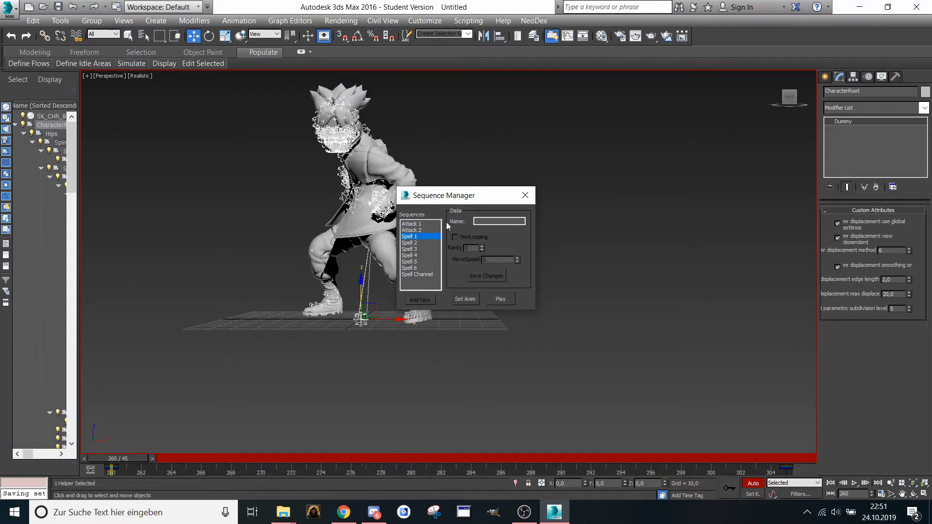
click(519, 202)
drag(129, 458, 519, 456)
key(w)
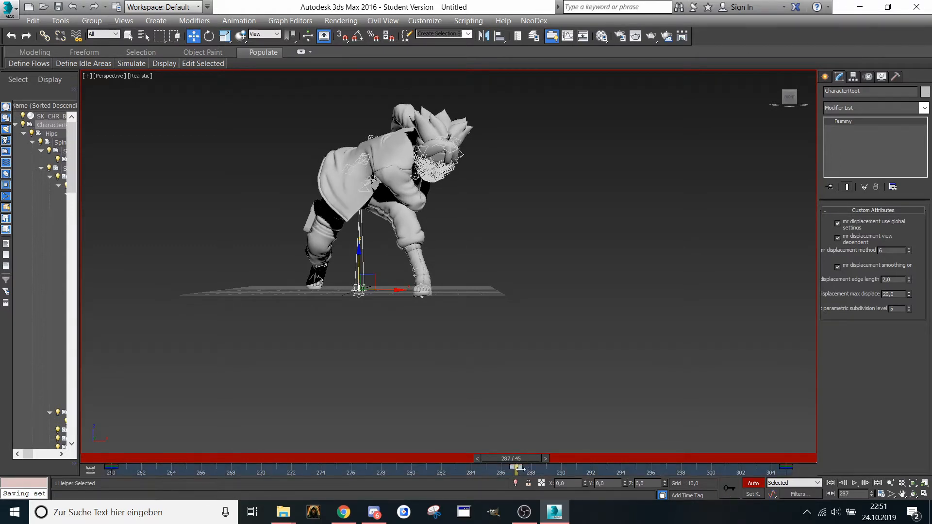
- Place a CharacterRoot key at frame 288 and raise the root along Z at frame 289 so the feet meet the grid
mouse_move(540, 464)
mouse_down()
mouse_move(566, 469)
mouse_move(533, 467)
mouse_up()
scroll(435, 327, up, 8)
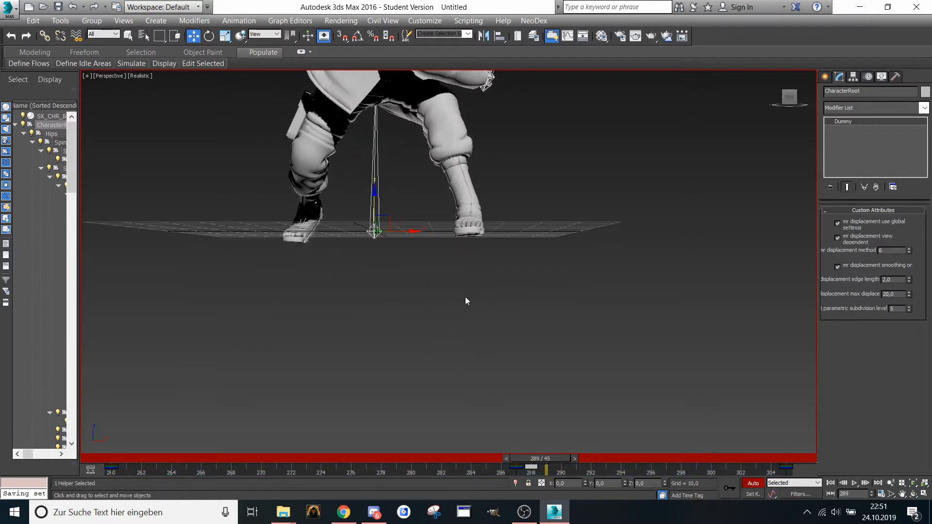
scroll(441, 324, down, 5)
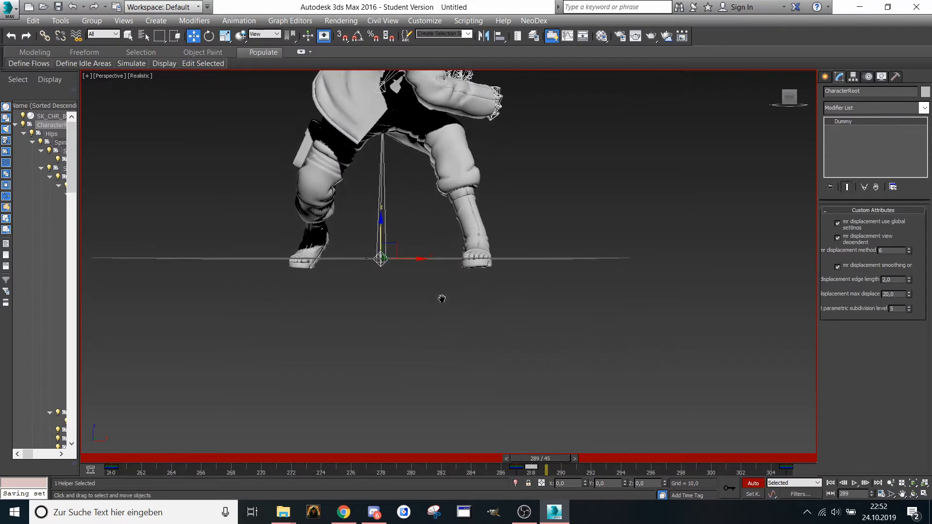
drag(381, 230, 380, 223)
- At frame 287, raise CharacterRoot along Z to about 1.16 to lift the feet onto the grid
drag(551, 459, 519, 459)
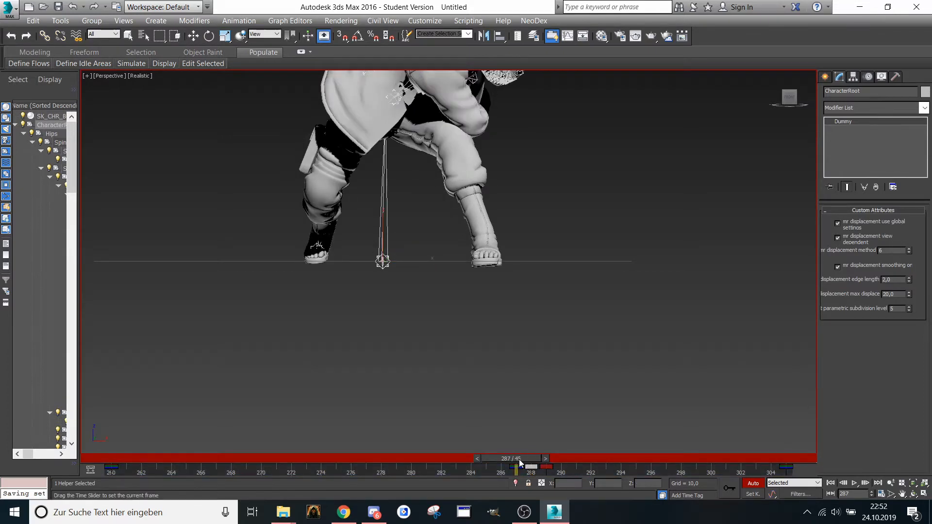
key(w)
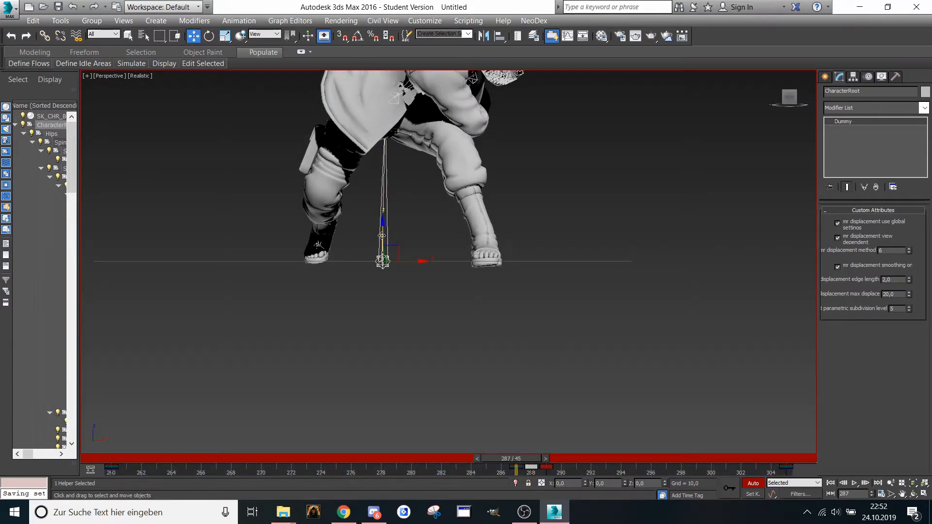
drag(382, 235, 378, 232)
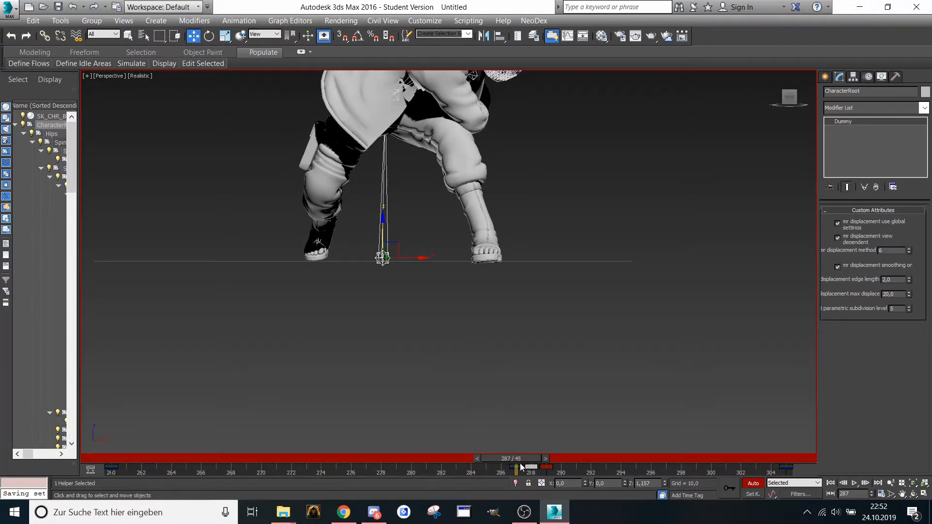
- Compare the feet with the ground grid at Spell 1's start frame 260, end frame 305 and frame 291
drag(502, 458, 80, 489)
key(w)
middle_drag(158, 372, 171, 421)
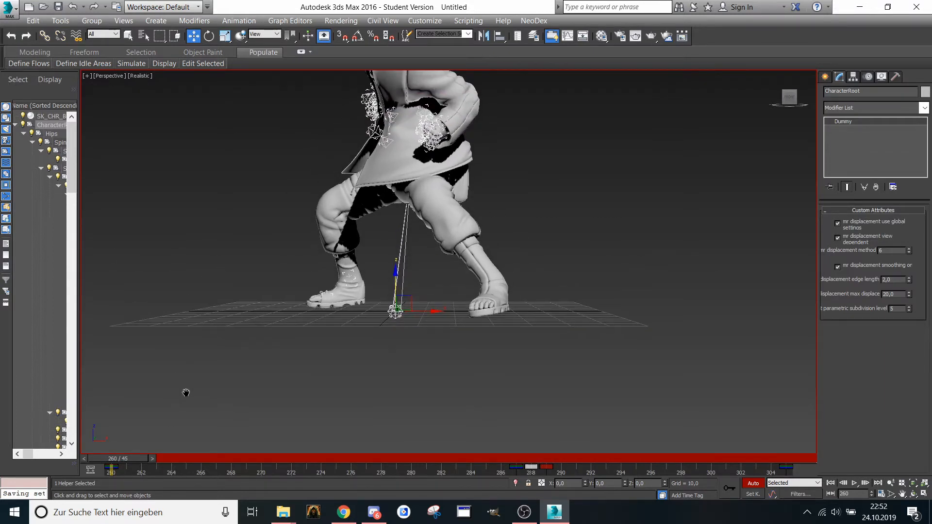
scroll(186, 394, down, 3)
drag(156, 464, 796, 427)
middle_drag(543, 357, 618, 241)
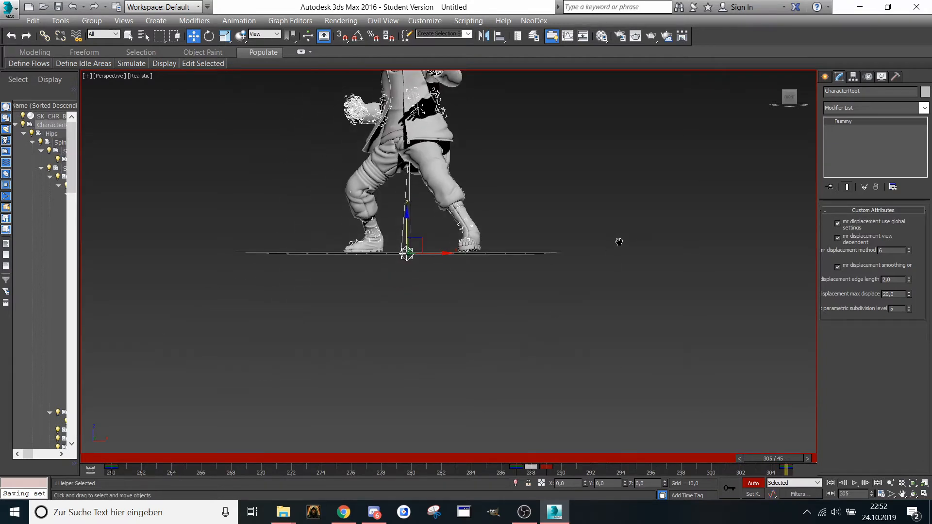
drag(784, 459, 580, 459)
scroll(424, 338, down, 4)
- Select Spell 1 again in the Sequence Manager and scrub from frame 260 to 282 to recheck its motion
click(529, 21)
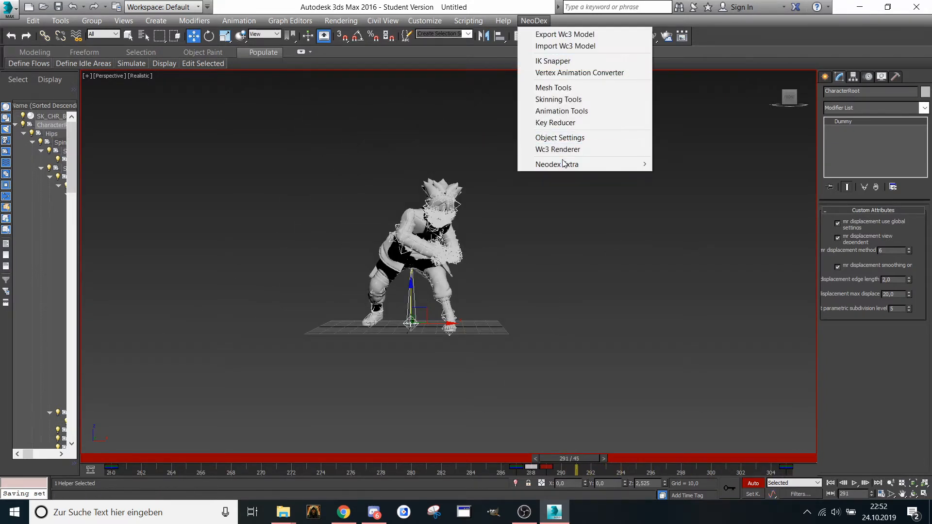
mouse_move(629, 164)
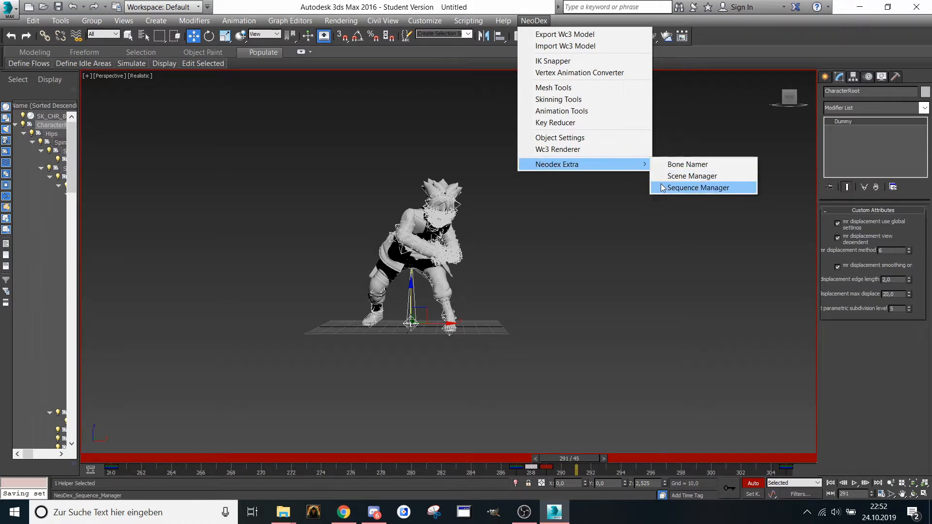
click(663, 188)
click(409, 236)
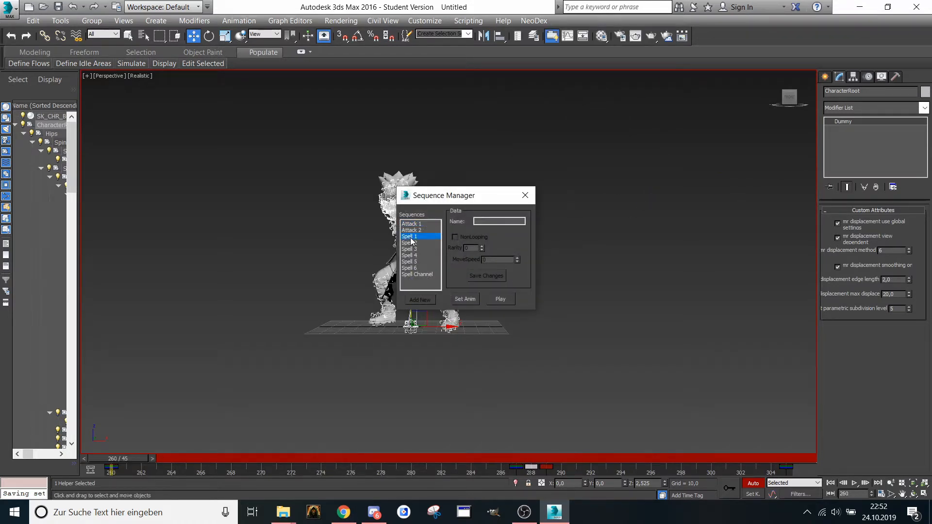
drag(129, 464, 451, 472)
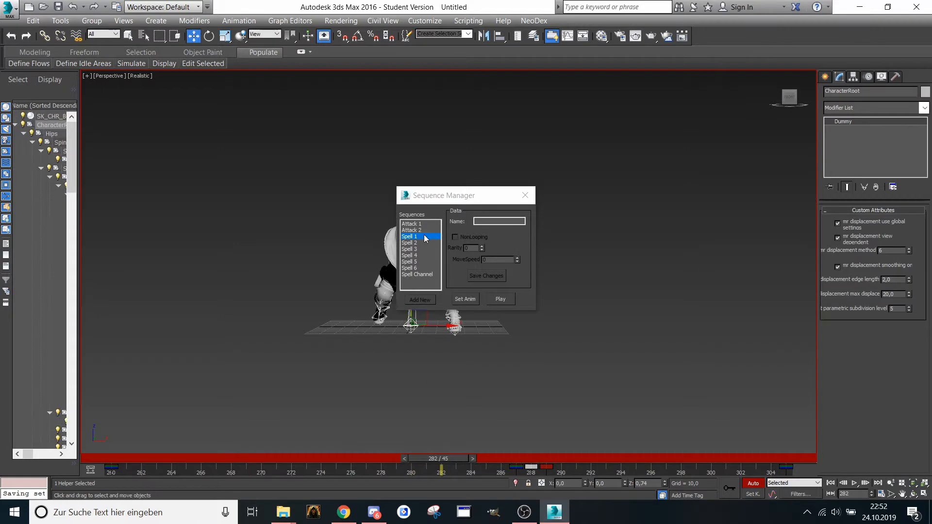
- Load Spell 2 and examine the foot contact with the grid from frame 320 to 343
scroll(296, 304, up, 5)
middle_drag(226, 364, 269, 339)
click(524, 196)
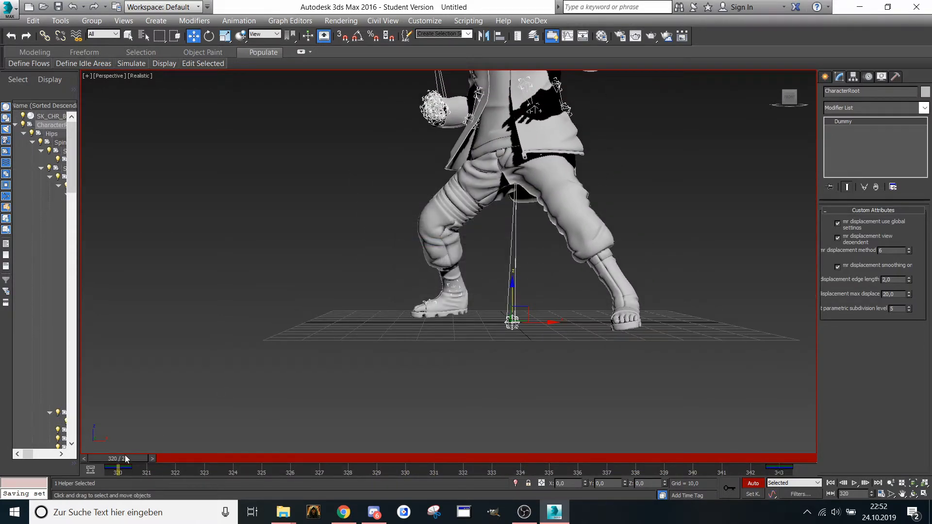
drag(125, 456, 778, 427)
middle_drag(772, 364, 723, 400)
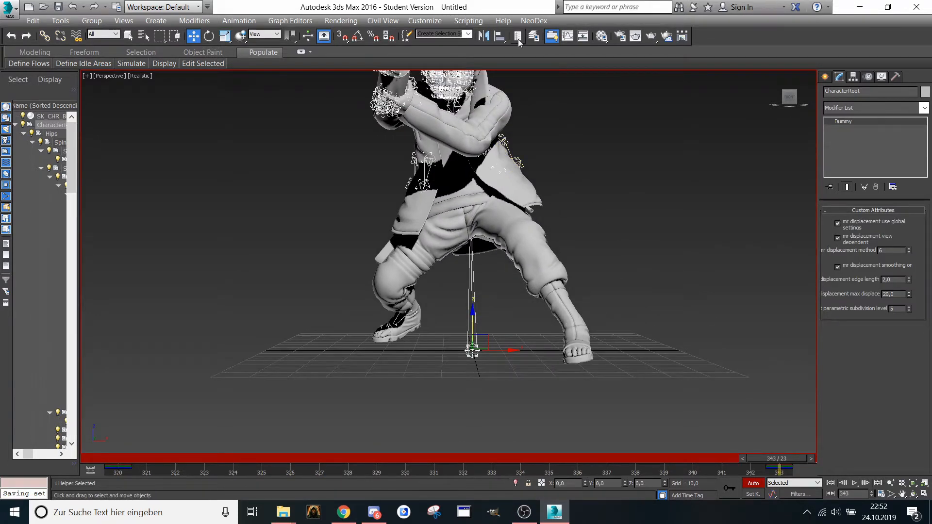
middle_drag(555, 112, 530, 67)
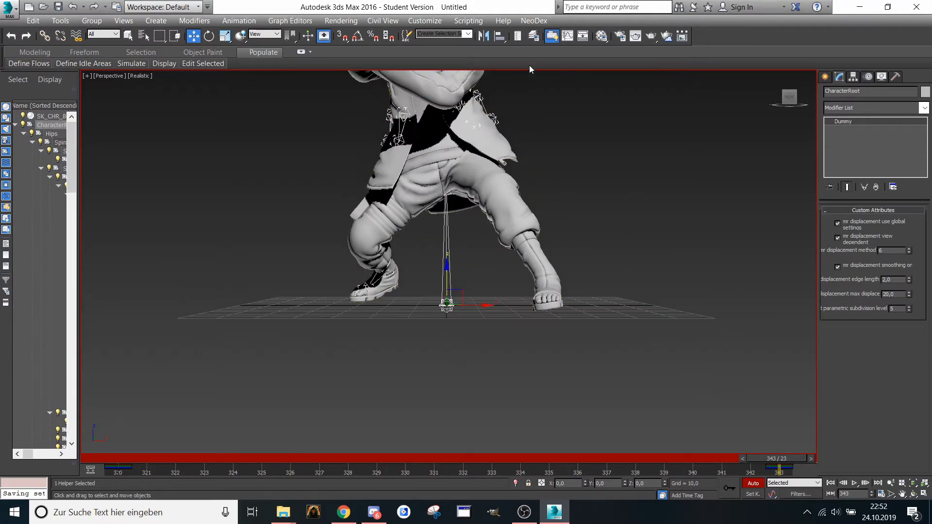
- Load Spell 3 from the Sequence Manager and check the feet from frame 360 to 372
click(536, 20)
mouse_move(566, 167)
click(707, 188)
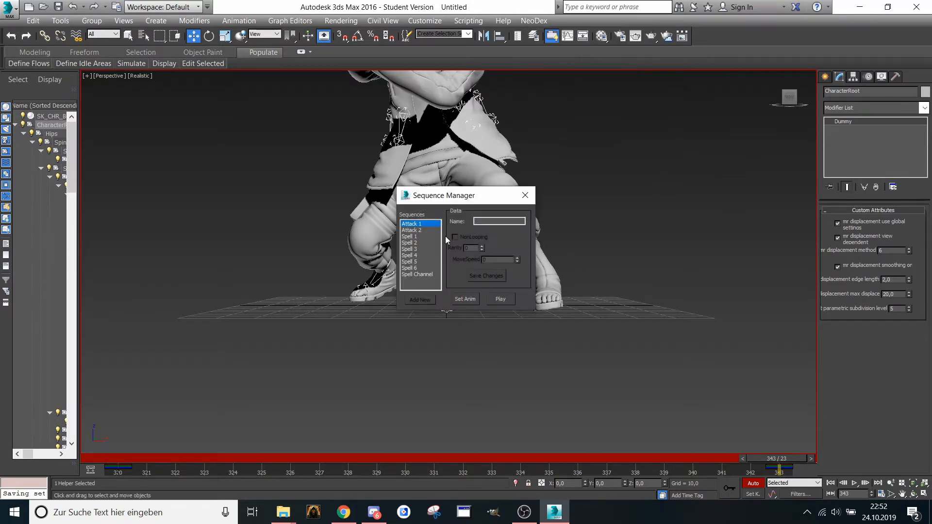
click(524, 195)
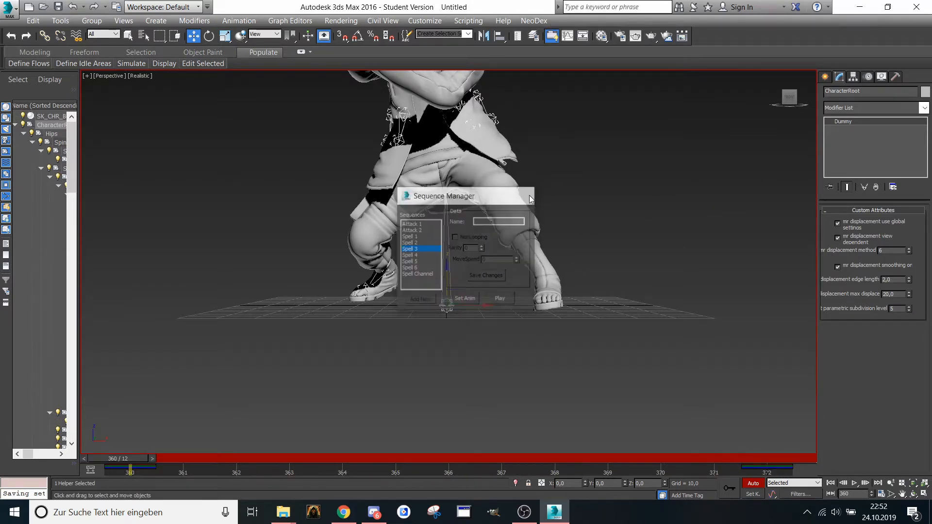
drag(450, 468, 776, 461)
key(w)
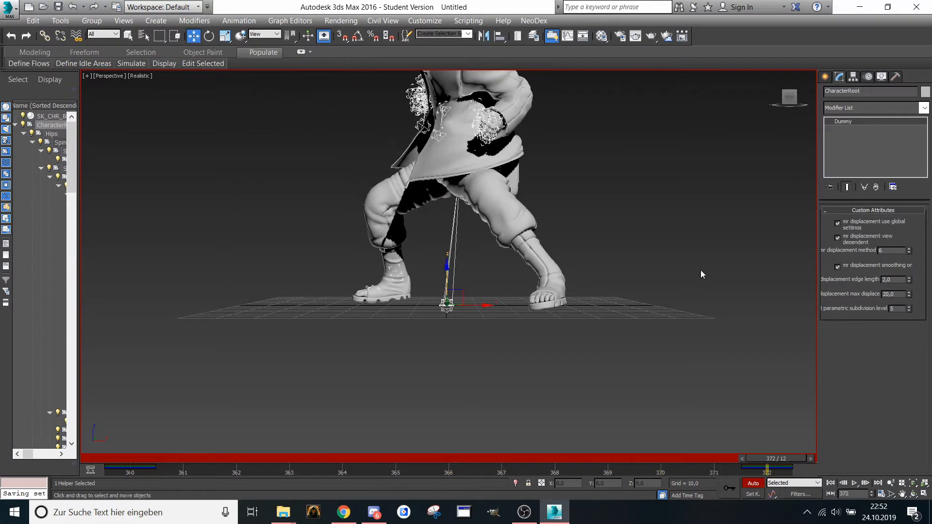
- Load Spell 4 from the Sequence Manager and scrub from frame 390 to 412 to check the character's height
click(534, 21)
mouse_move(575, 165)
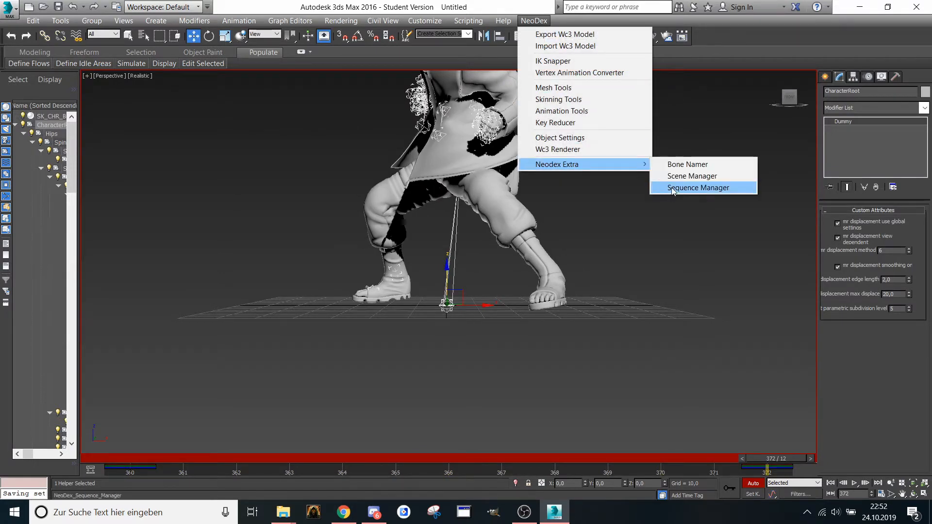
click(703, 189)
click(408, 262)
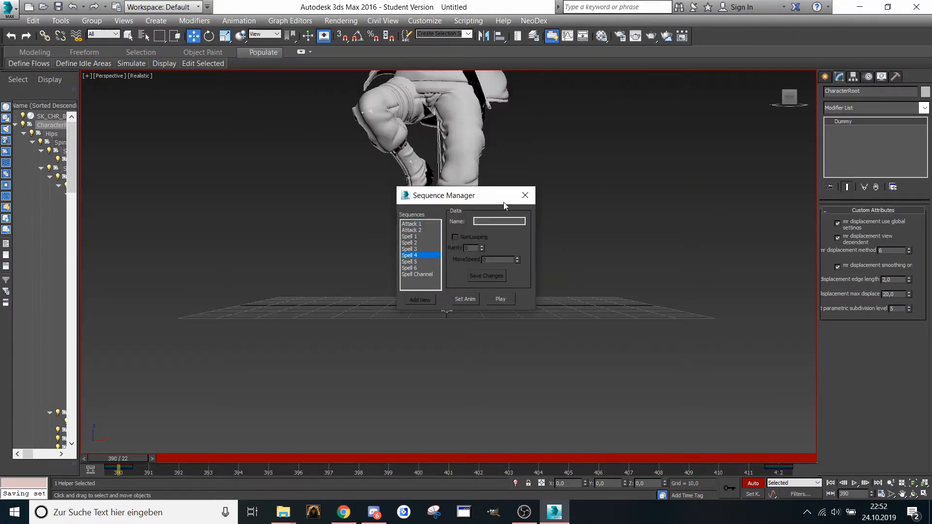
click(465, 299)
drag(118, 462, 777, 461)
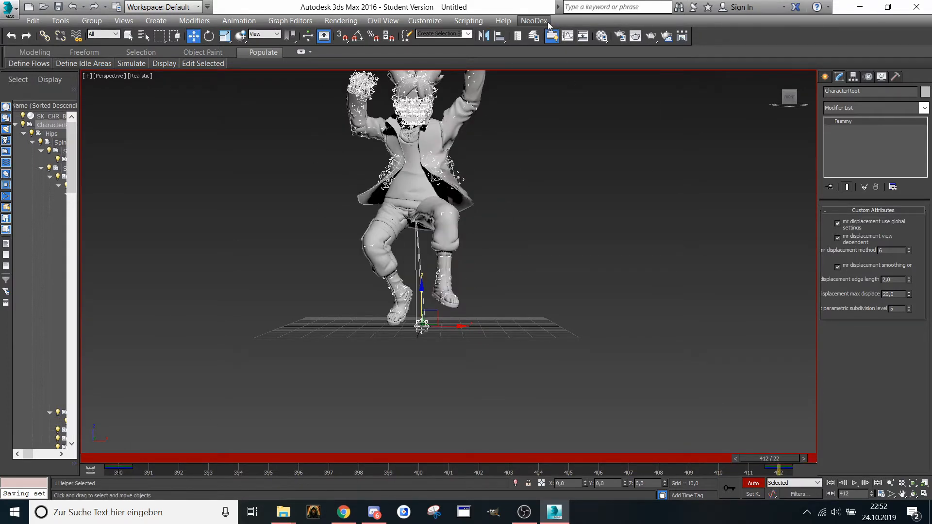
- Load Spell 5 from the Sequence Manager and review its animation from frame 430 to 474
click(548, 22)
mouse_move(591, 169)
click(670, 188)
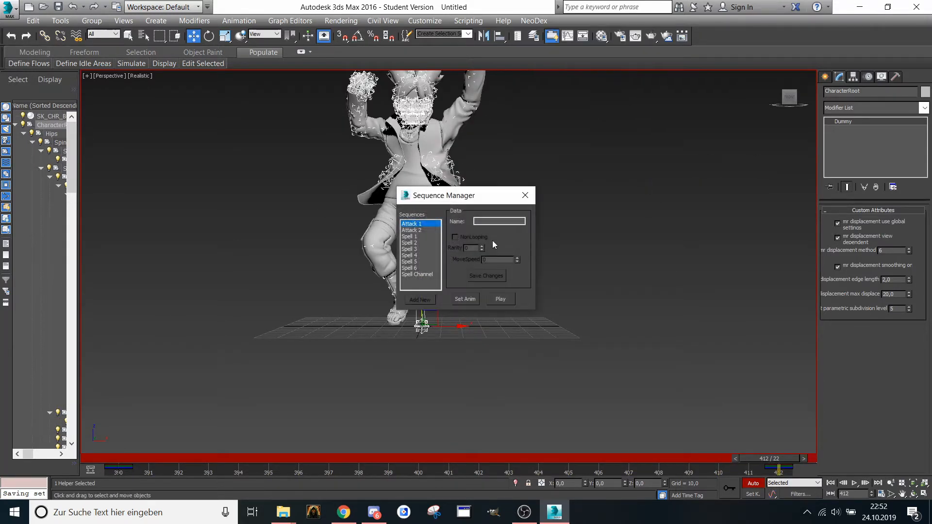
click(410, 261)
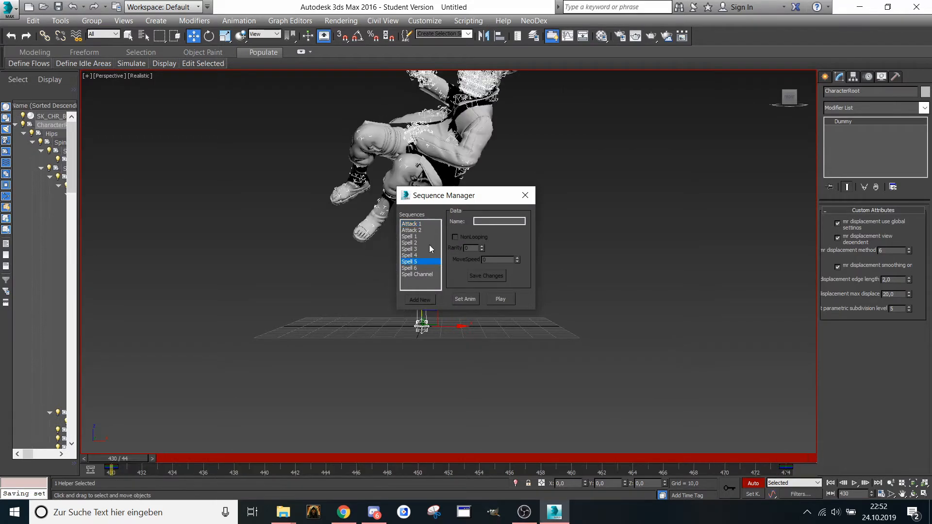
click(525, 196)
drag(136, 461, 796, 438)
- Load Spell 6 from the Sequence Manager and inspect the feet from frame 500 to 526
click(534, 20)
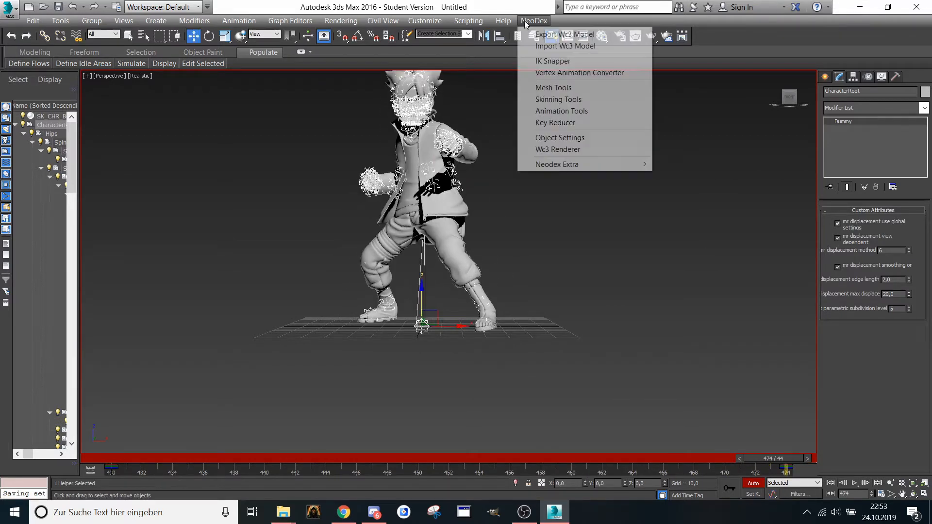
mouse_move(558, 164)
click(673, 187)
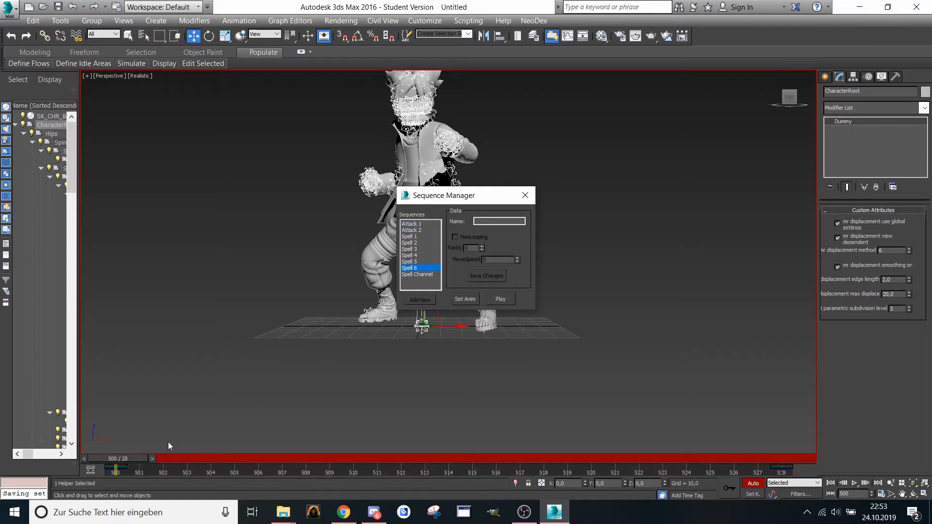
drag(137, 461, 734, 441)
key(w)
click(524, 195)
scroll(697, 405, down, 2)
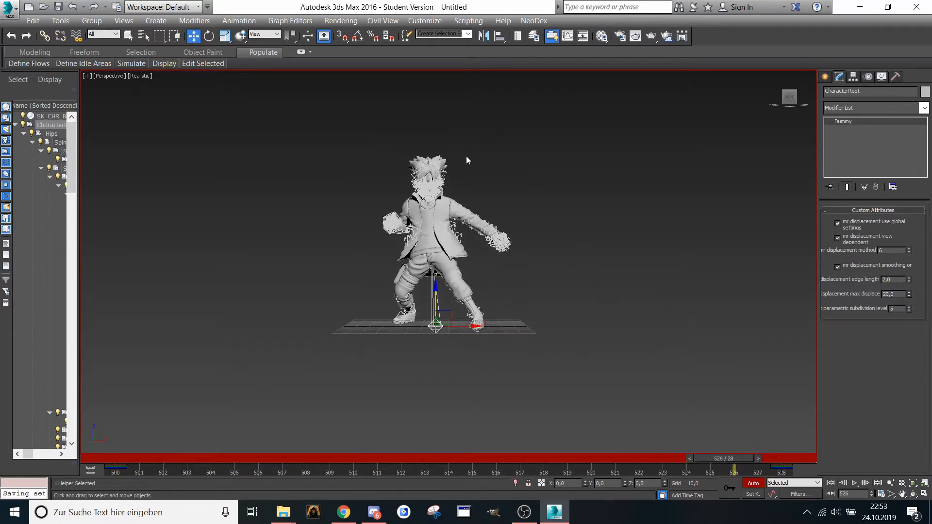
- Load Spell Channel from the Sequence Manager and check the feet from frame 560 to 600
click(534, 20)
mouse_move(626, 165)
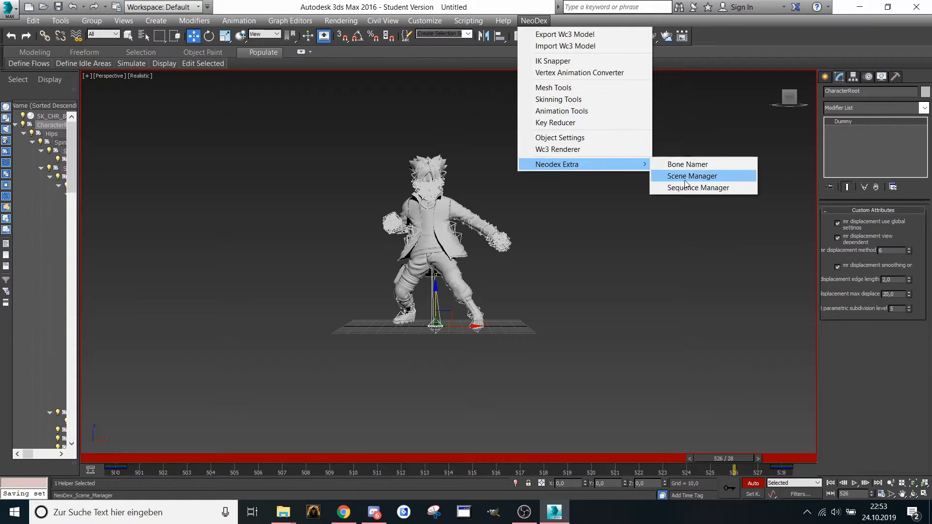
click(687, 188)
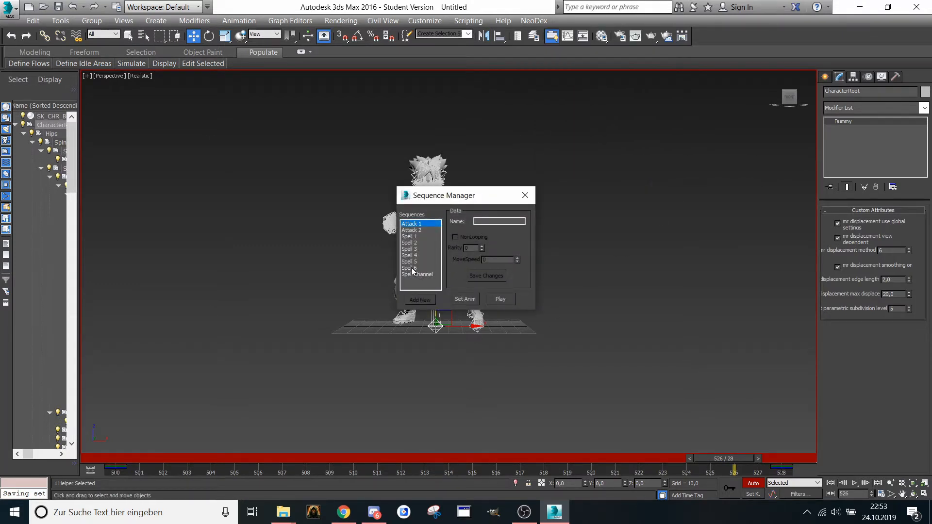
click(413, 274)
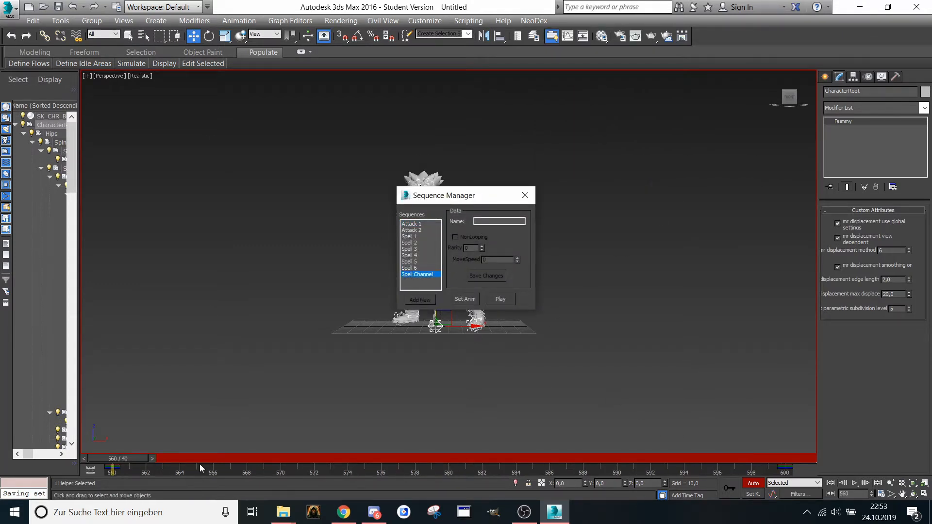
click(522, 195)
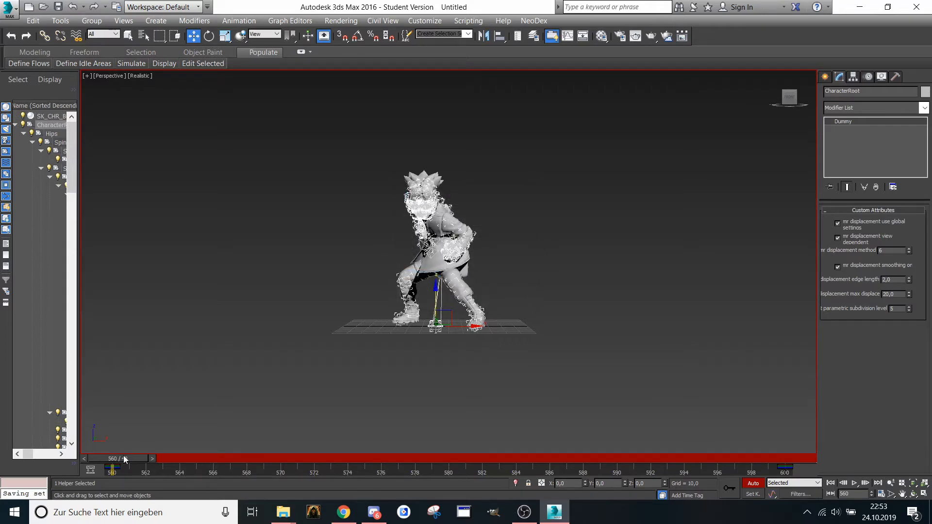
drag(125, 459, 389, 461)
scroll(450, 203, up, 4)
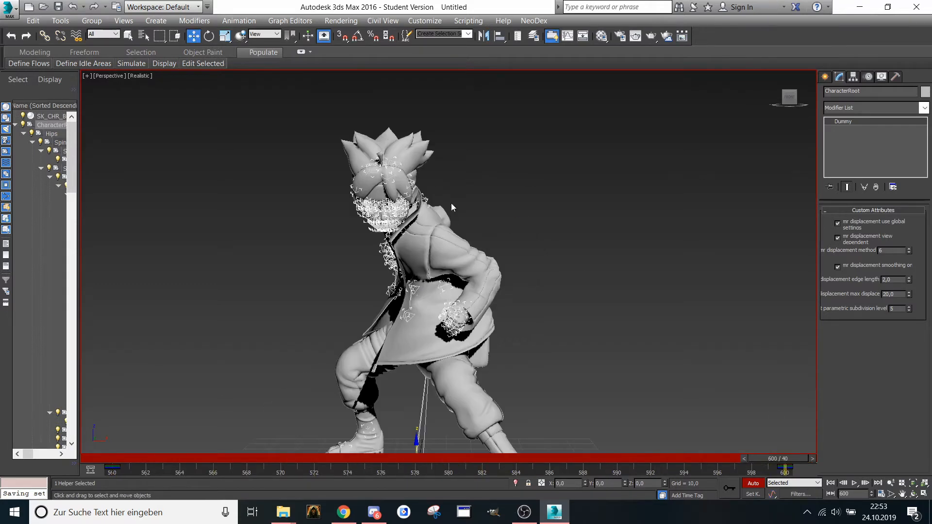
scroll(449, 168, down, 3)
scroll(449, 168, up, 1)
- Set the animation start time to 0 and turn off Auto Key at frame 0
click(880, 494)
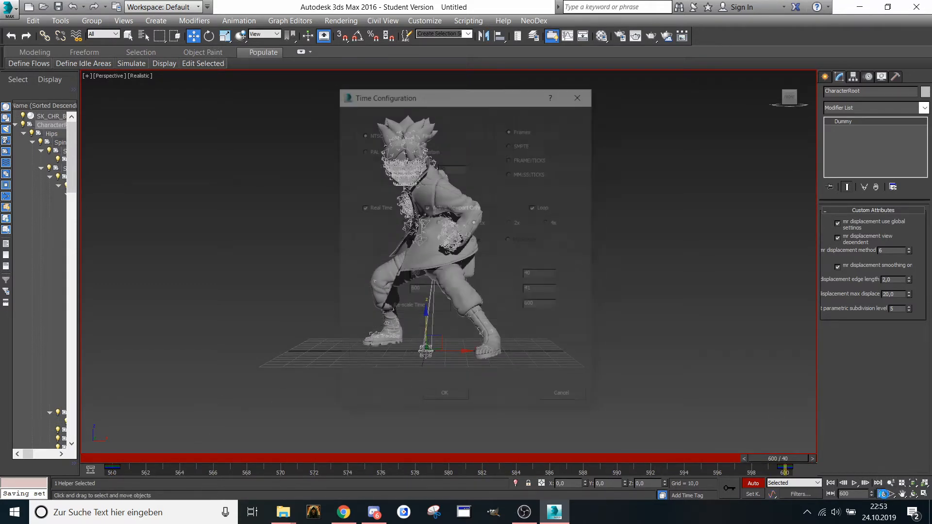
text(0)
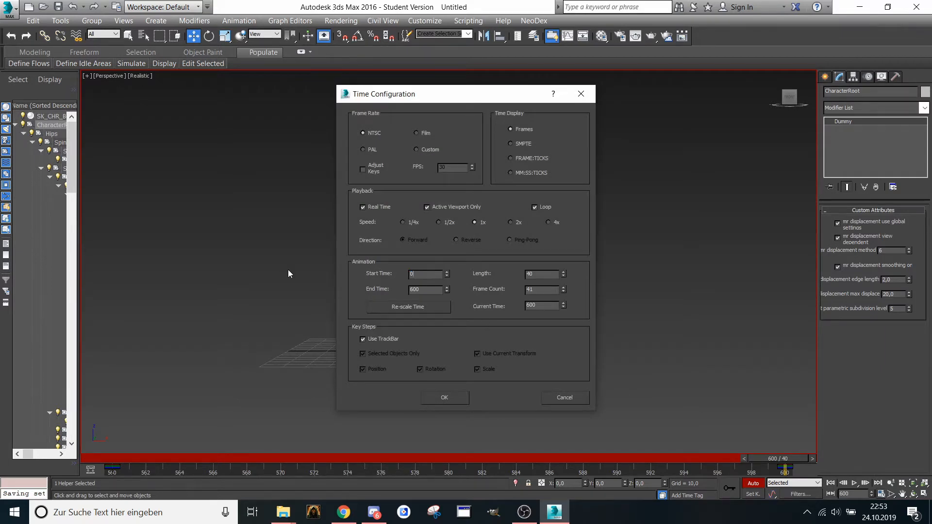
click(439, 391)
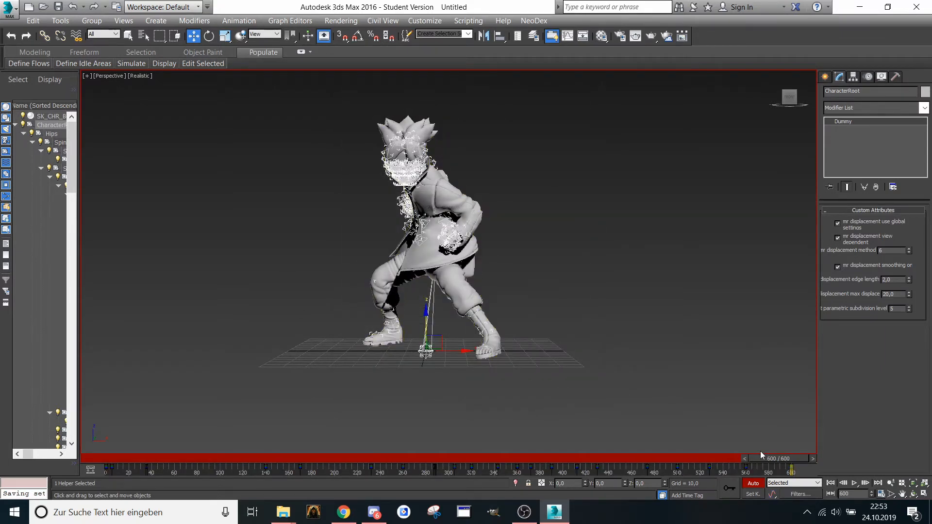
drag(773, 459, 21, 399)
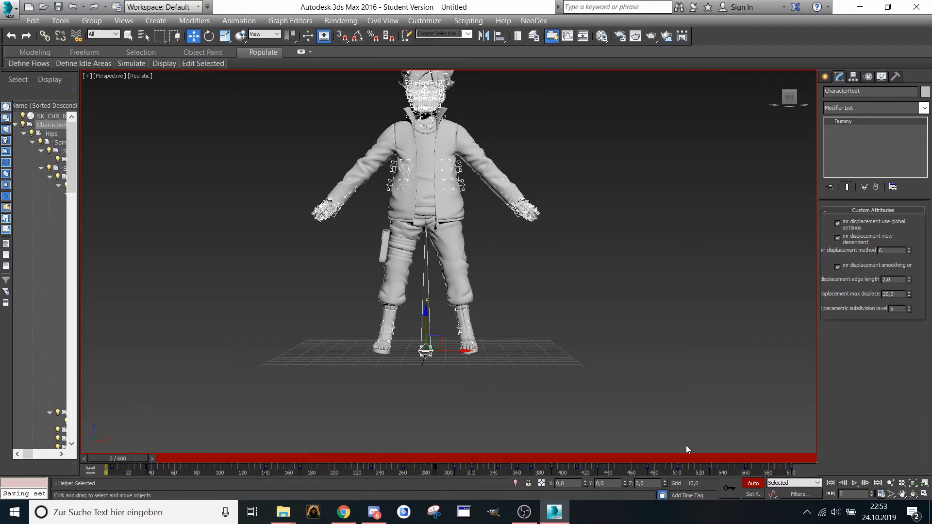
click(751, 483)
- Select the mesh together with the whole CharacterRoot bone hierarchy and scale it all up uniformly
scroll(470, 291, down, 4)
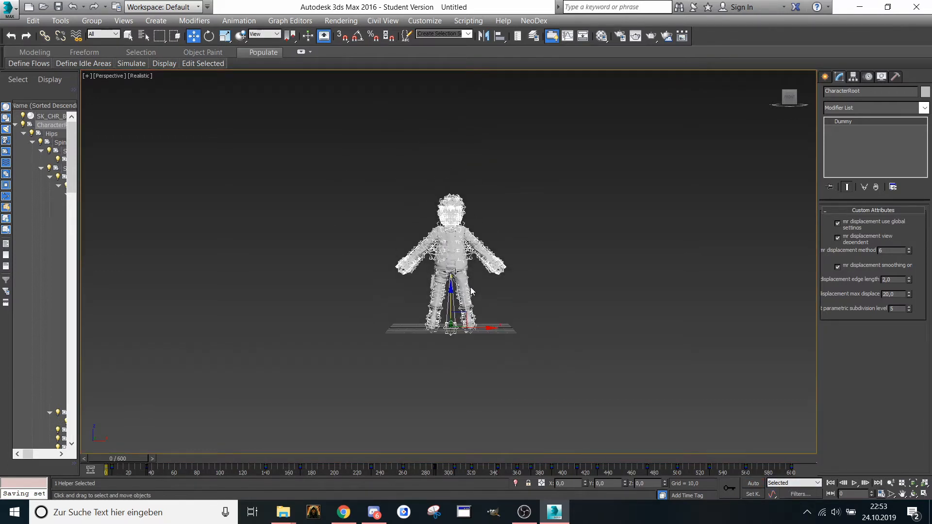
double_click(39, 127)
ctrl+click(49, 115)
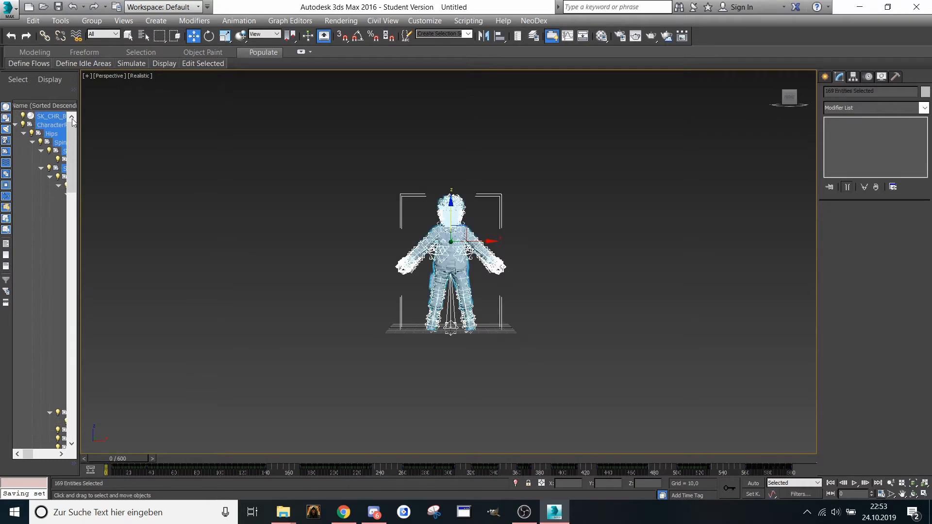
right_click(318, 210)
right_click(330, 261)
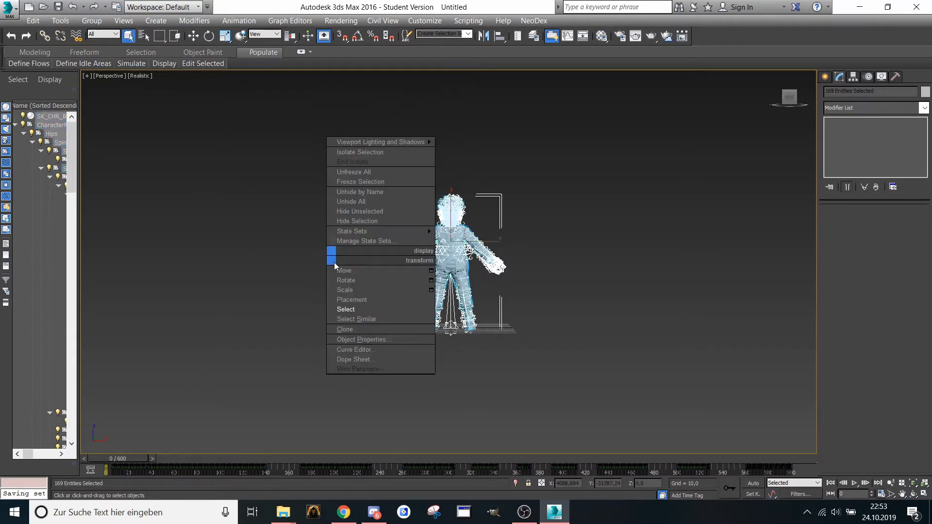
click(340, 289)
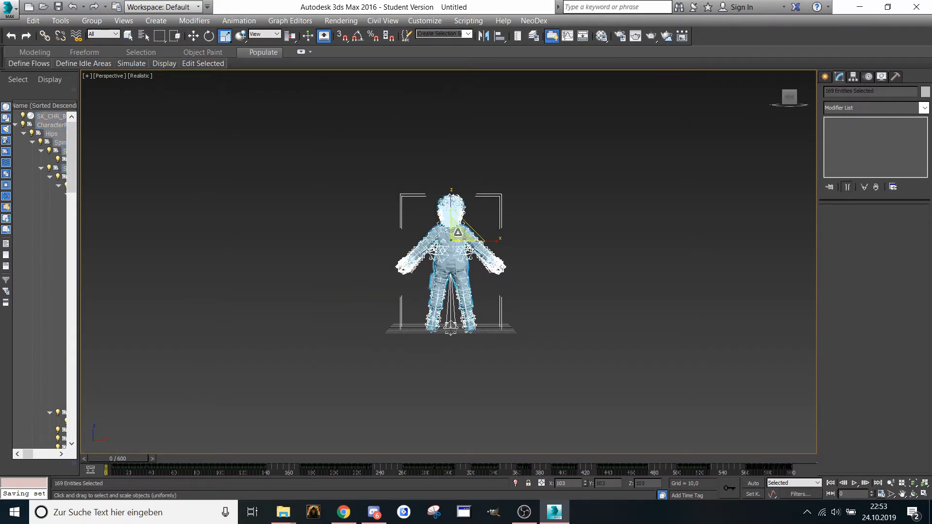
drag(458, 232, 438, 139)
- Move the enlarged character and skeleton vertically so the feet rest on the ground grid
right_click(462, 204)
click(478, 208)
scroll(451, 291, up, 5)
middle_drag(452, 291, 446, 232)
scroll(446, 232, down, 6)
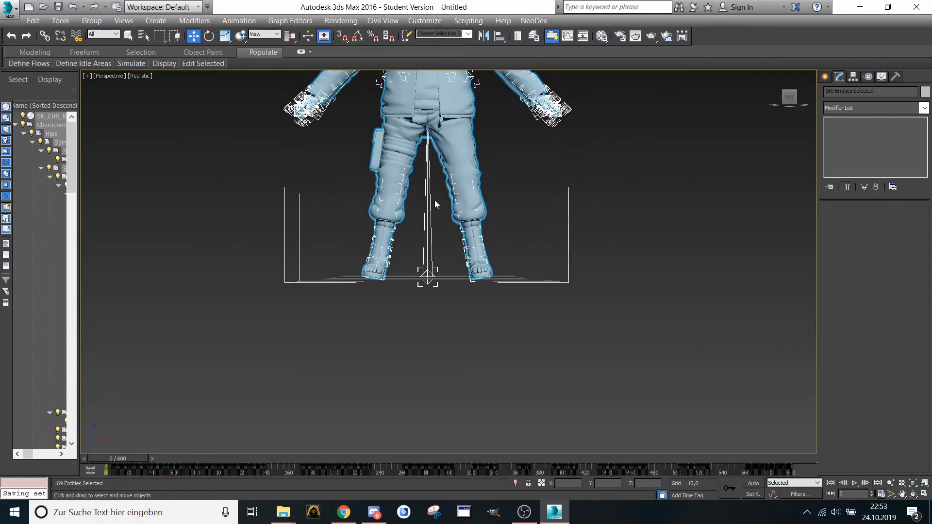
drag(428, 90, 425, 89)
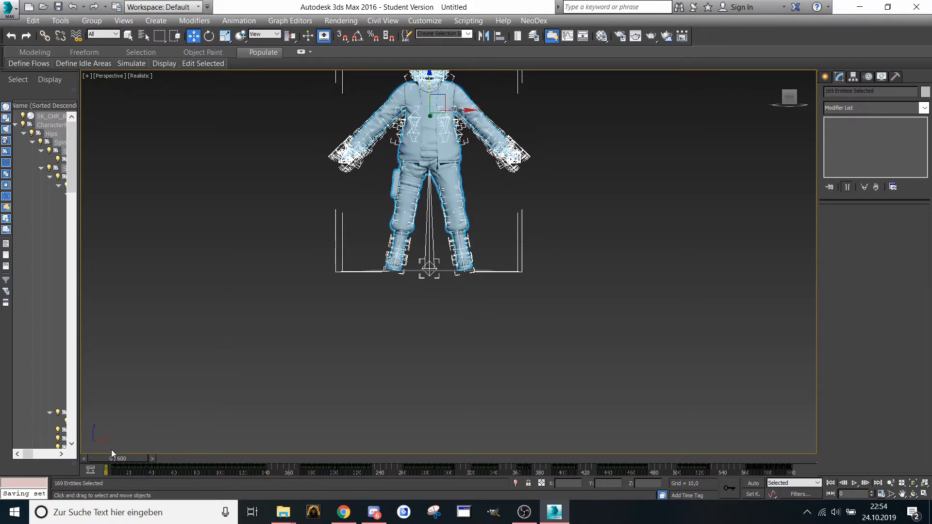
- Scrub the full timeline from frame 0 to the end to check the scaled character's pose and feet
drag(115, 457, 147, 456)
key(w)
scroll(364, 267, up, 5)
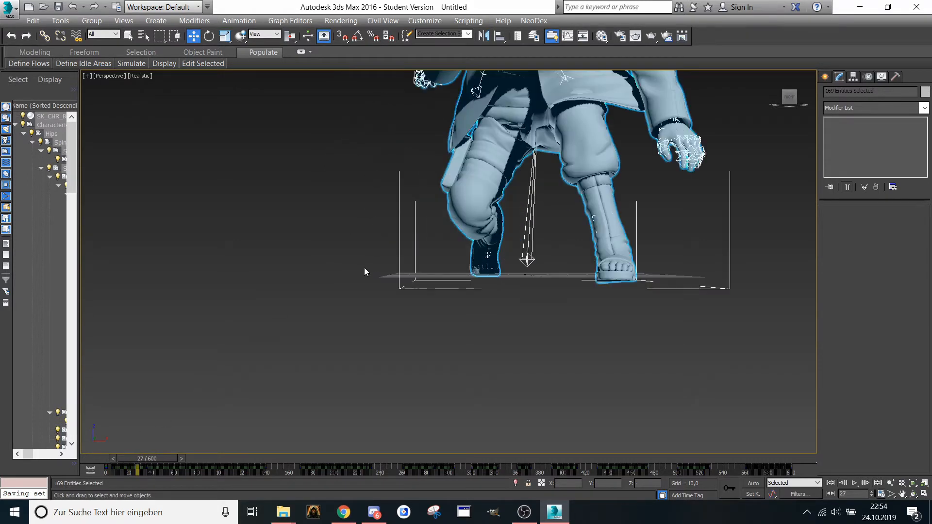
middle_drag(364, 267, 301, 268)
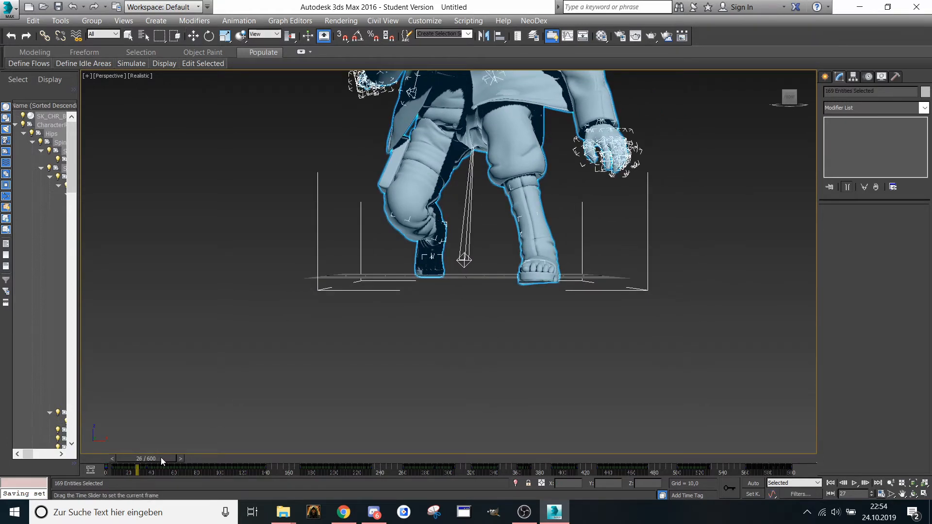
drag(161, 457, 231, 458)
drag(287, 459, 443, 475)
key(w)
key(z)
key(w)
middle_drag(439, 368, 492, 386)
scroll(458, 288, up, 3)
scroll(470, 295, down, 5)
drag(448, 456, 826, 457)
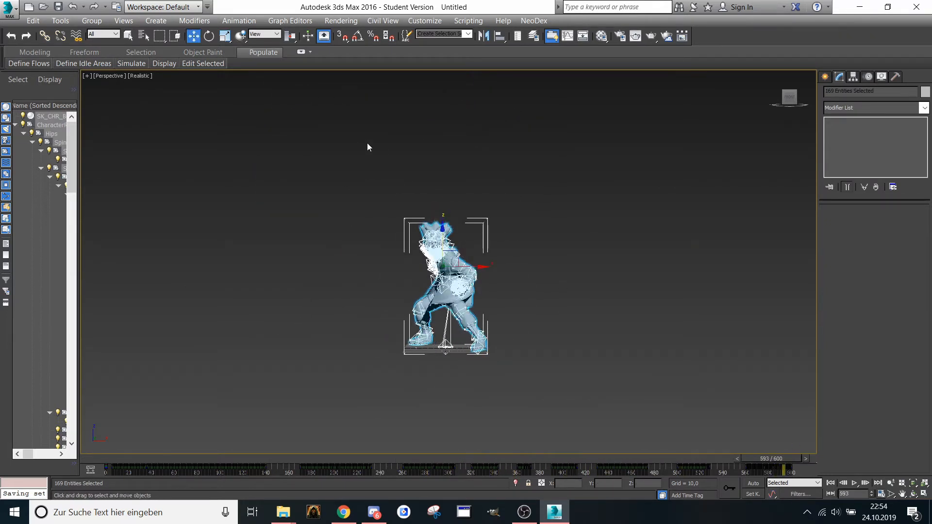
- Save the scene as boruto in the inner boruto folder under Downloads
click(4, 8)
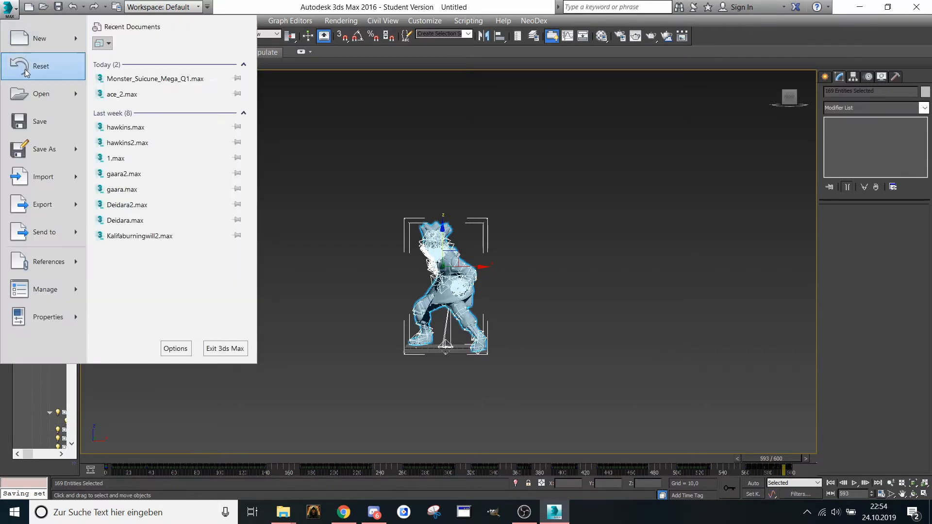
click(30, 143)
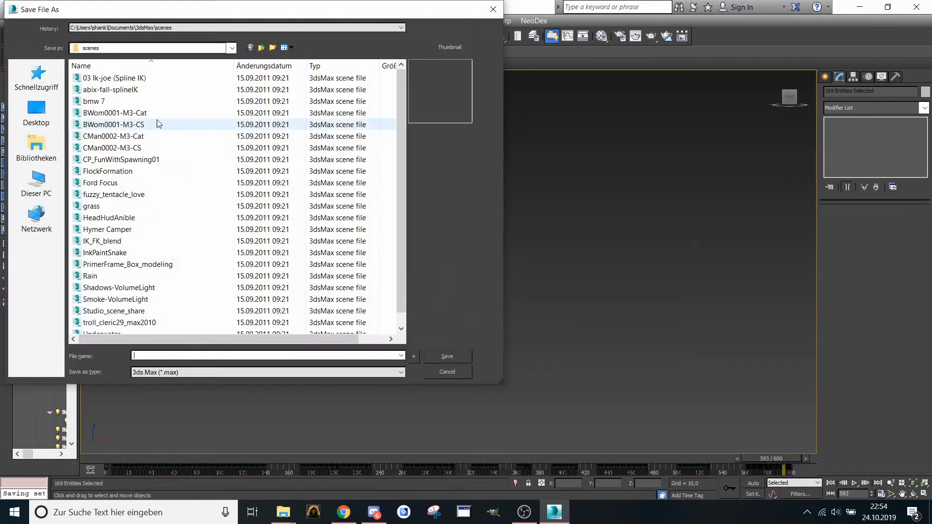
click(133, 50)
click(107, 127)
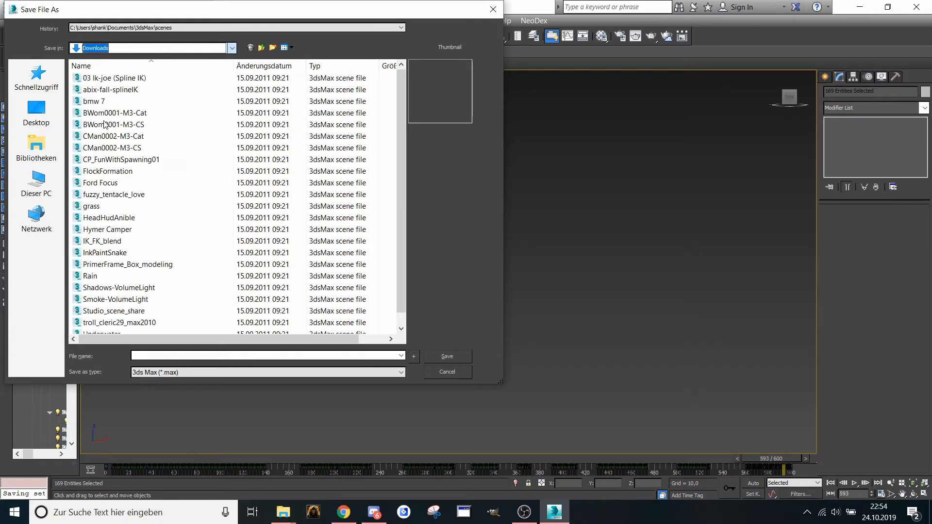
double_click(97, 157)
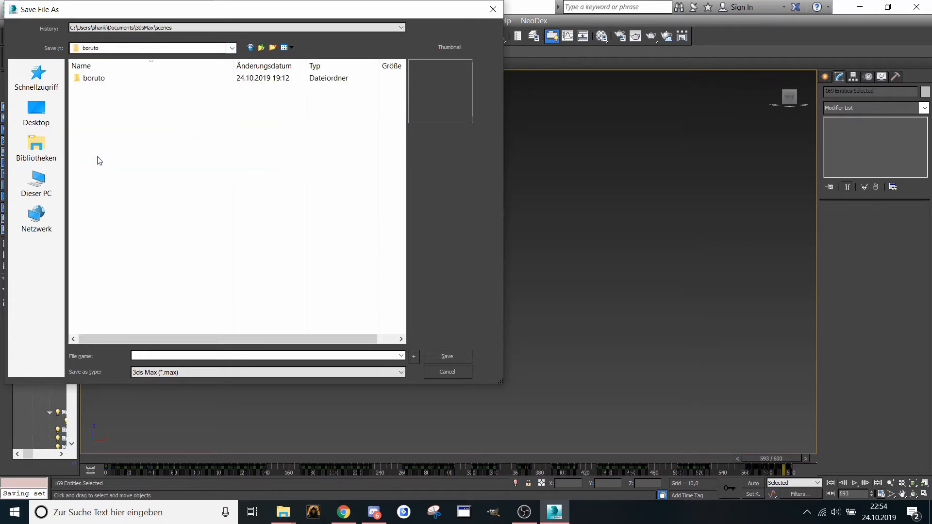
double_click(97, 79)
text(boruto)
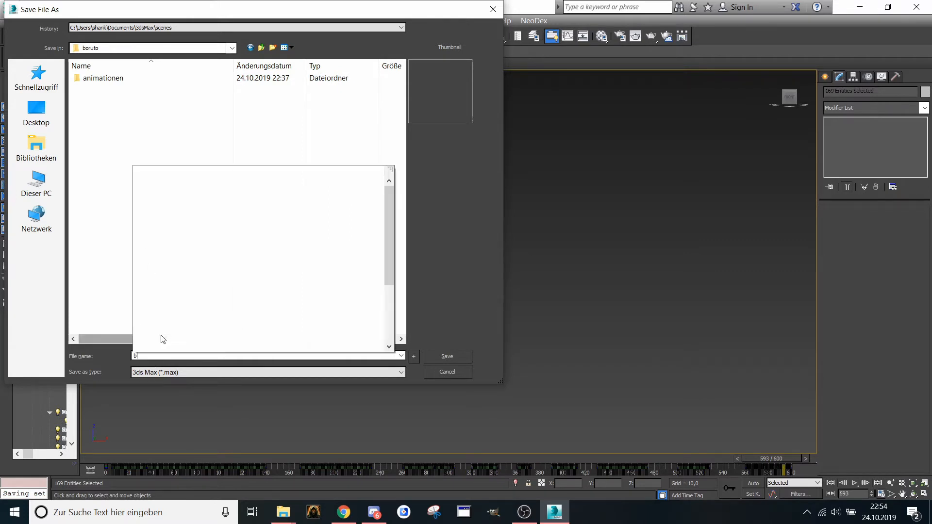
key(Return)
key(Return)
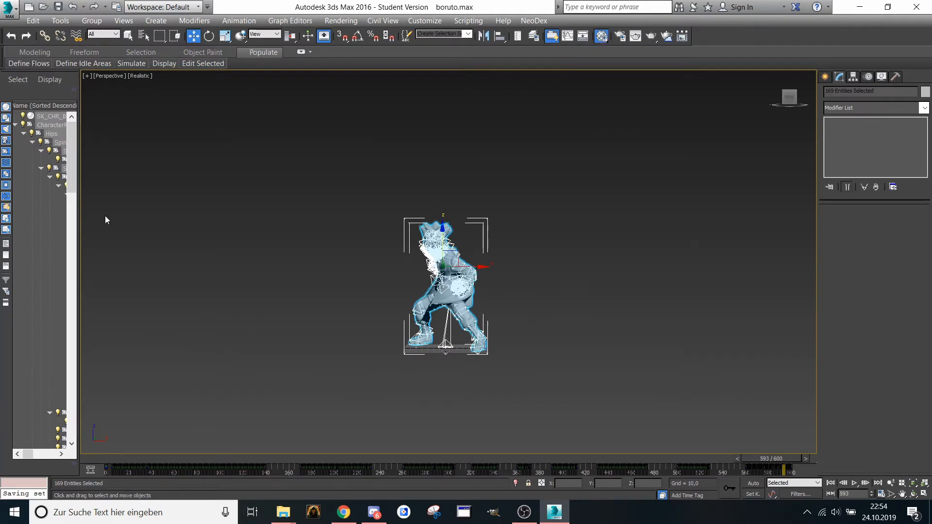
- Open the Material Editor, minimize it, and clear the selection of the character and bones
key(m)
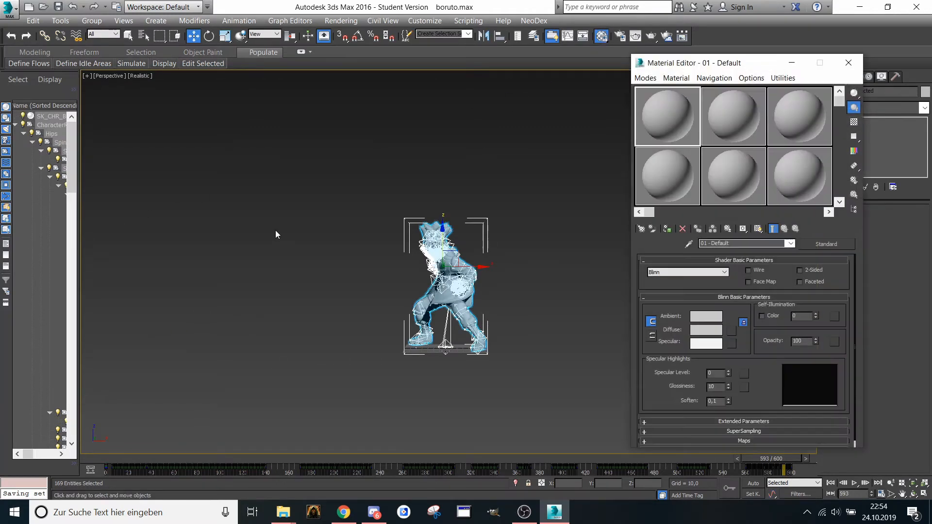
click(791, 63)
key(z)
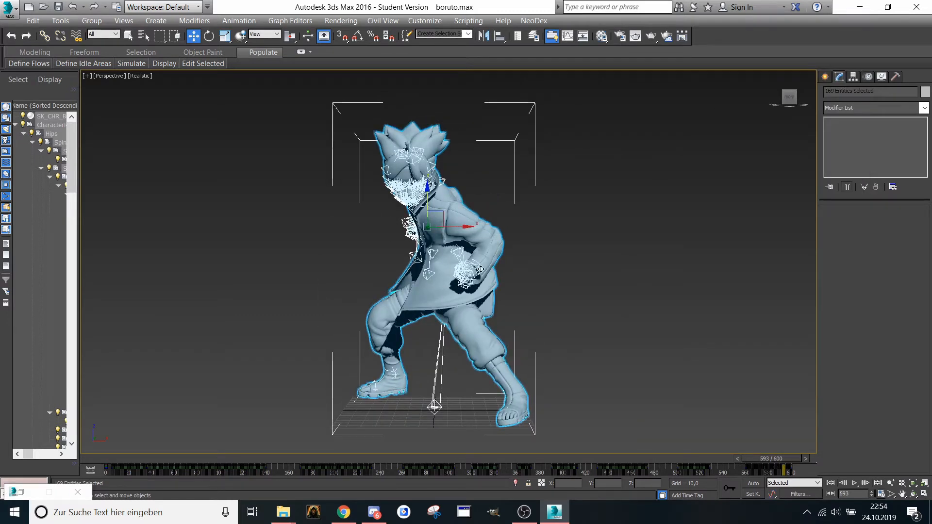
click(151, 330)
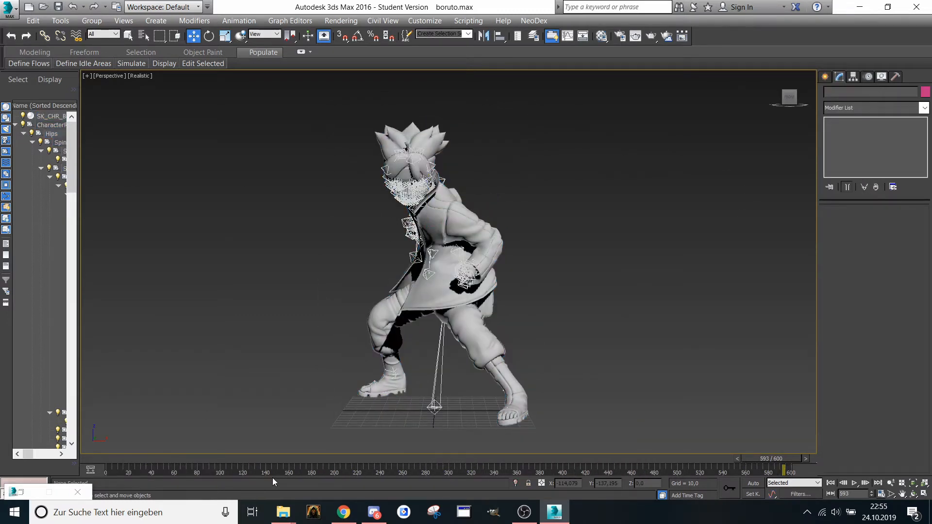
- Switch to File Explorer and locate the T_CHR_Boruto_BC texture in the inner boruto folder under Downloads
click(284, 513)
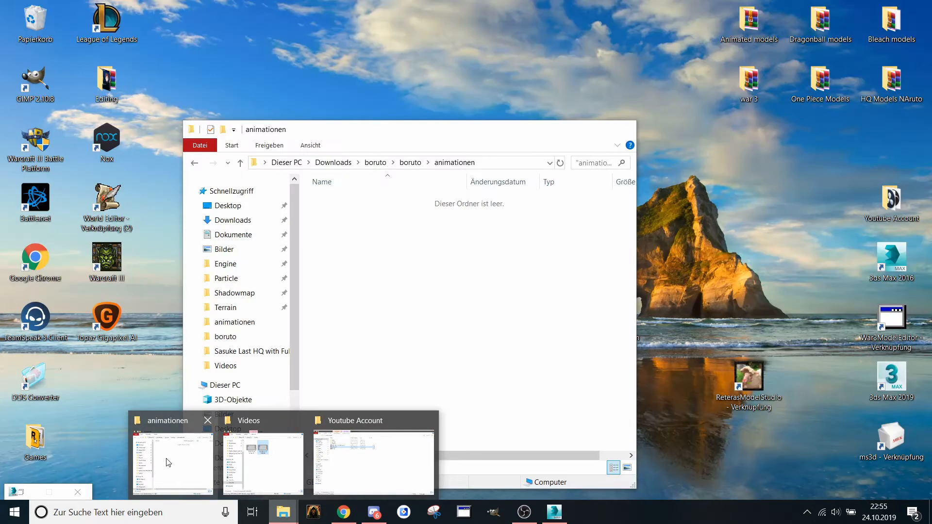
click(166, 464)
click(232, 220)
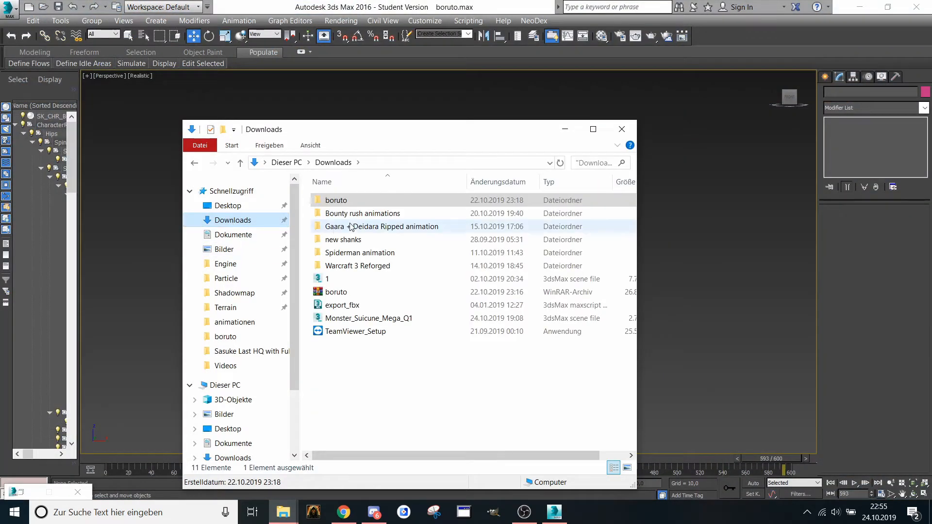
double_click(353, 202)
double_click(353, 204)
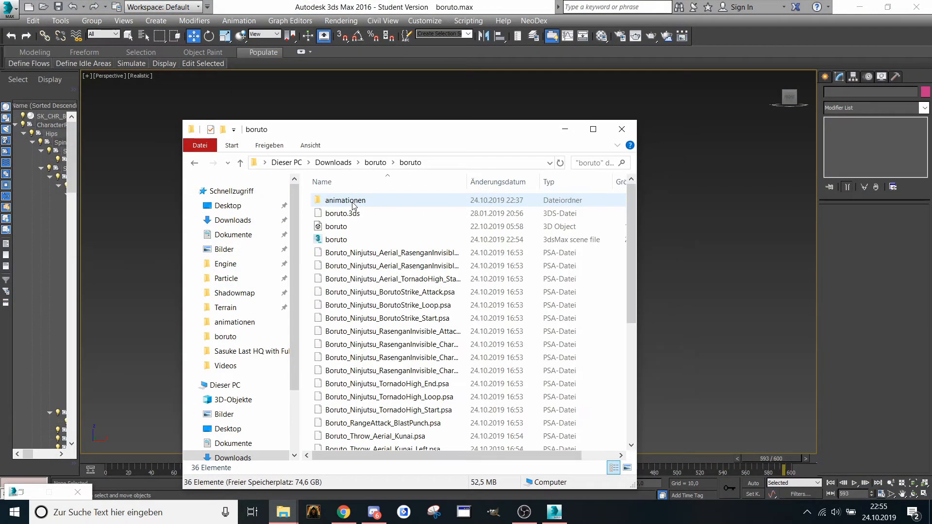
scroll(376, 349, down, 5)
click(378, 355)
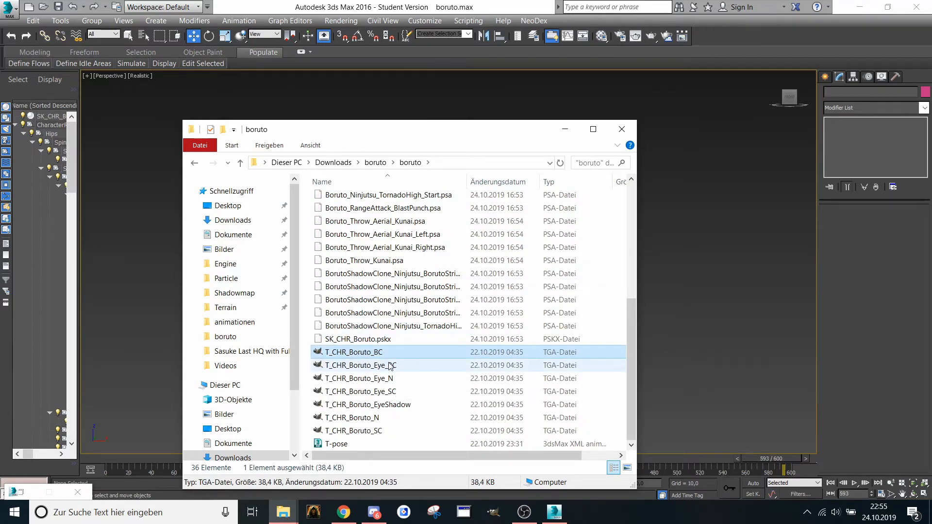
click(564, 130)
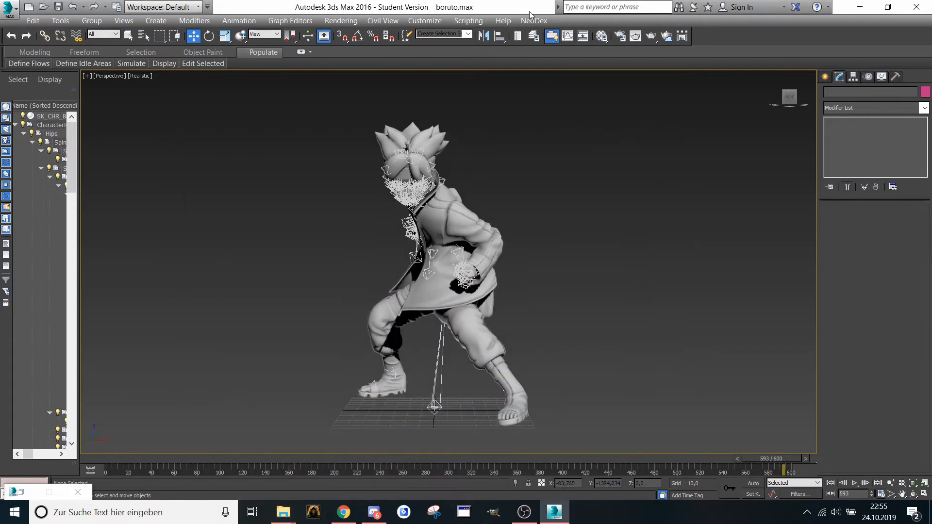
click(534, 20)
mouse_move(563, 167)
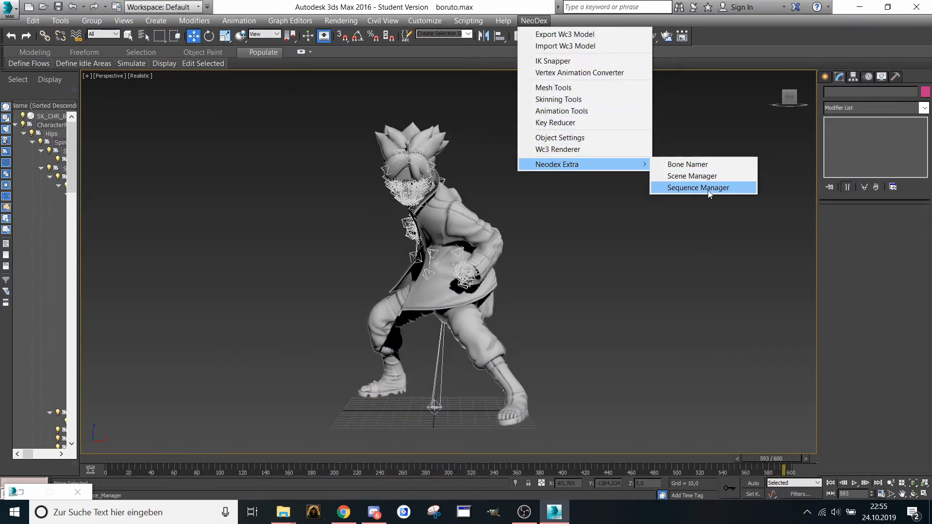
click(515, 4)
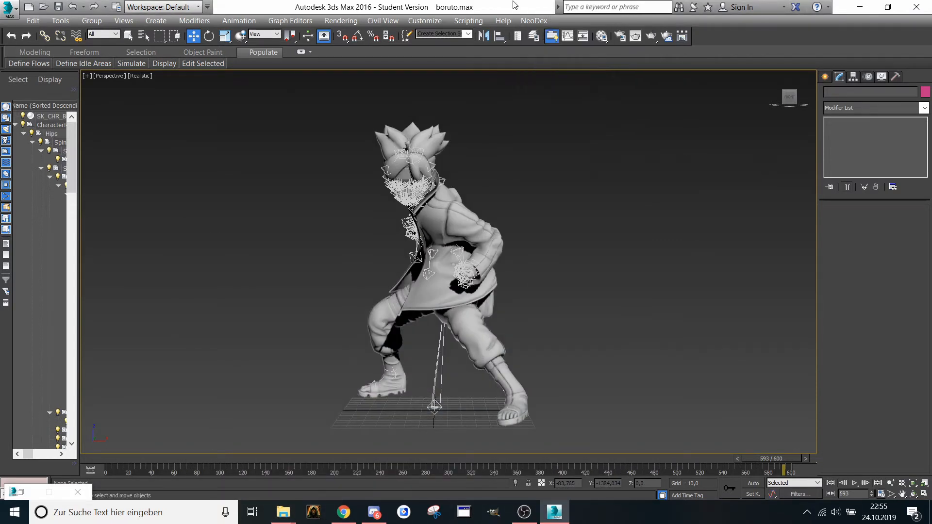
- Load the T_CHR_Boruto_BC texture from File Explorer into the first Material Editor slot and assign that material to the SK_CHR_Boruto mesh
click(601, 36)
mouse_move(282, 511)
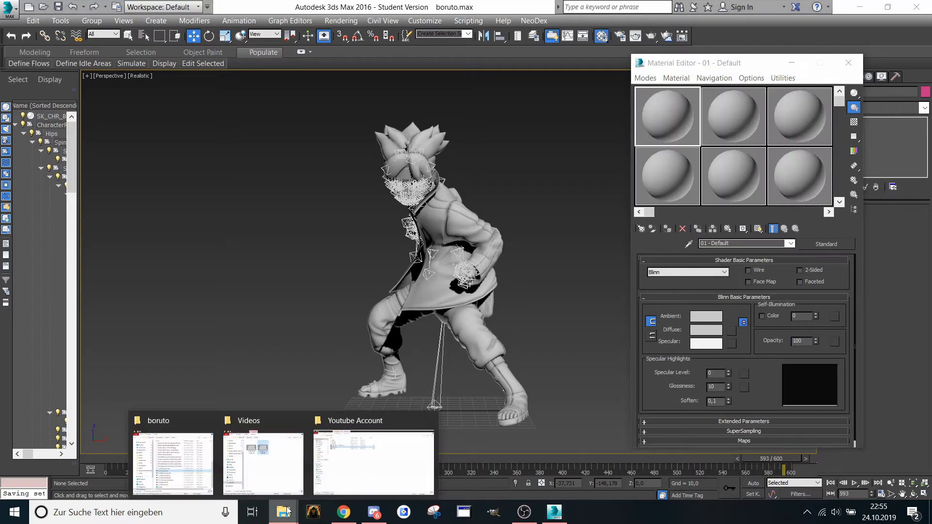
click(213, 459)
drag(353, 351, 662, 132)
click(555, 133)
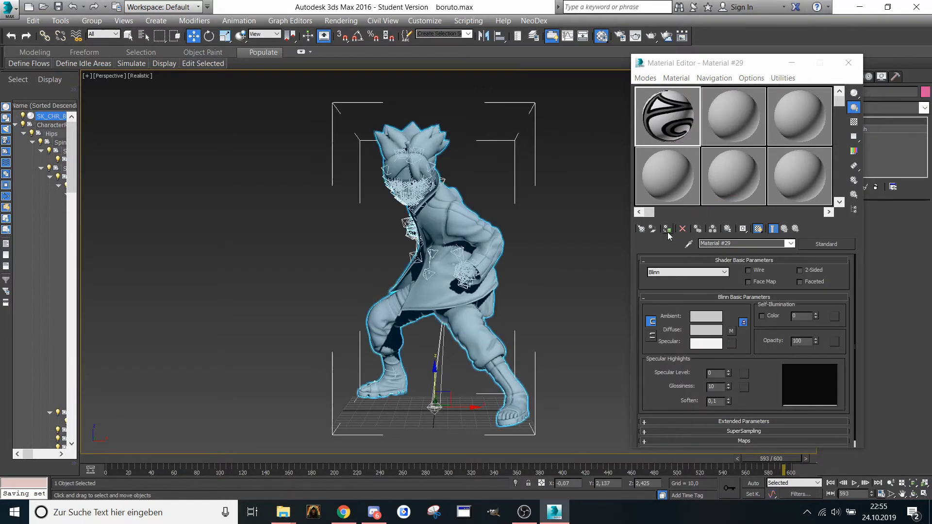
click(667, 229)
click(536, 180)
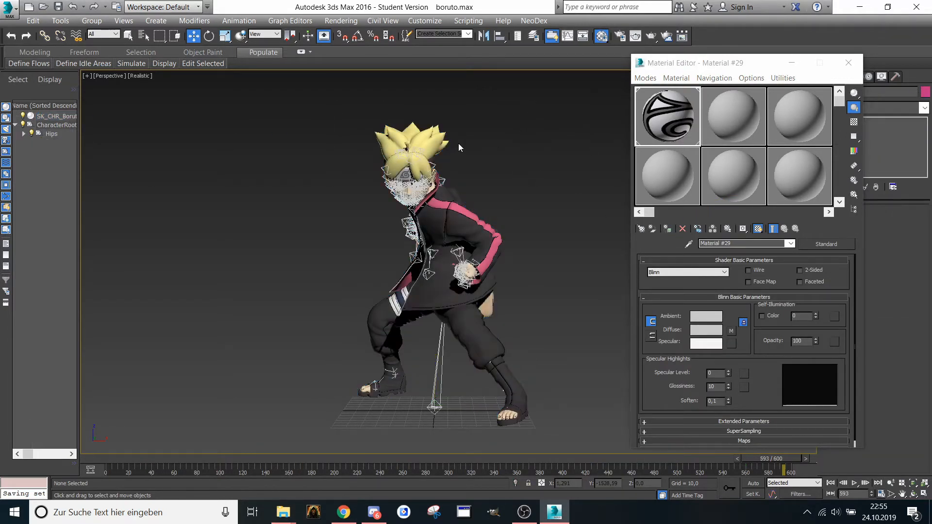
- Minimize the Material Editor and examine the textured character's head, face and jacket up close
scroll(458, 144, up, 6)
scroll(421, 179, down, 3)
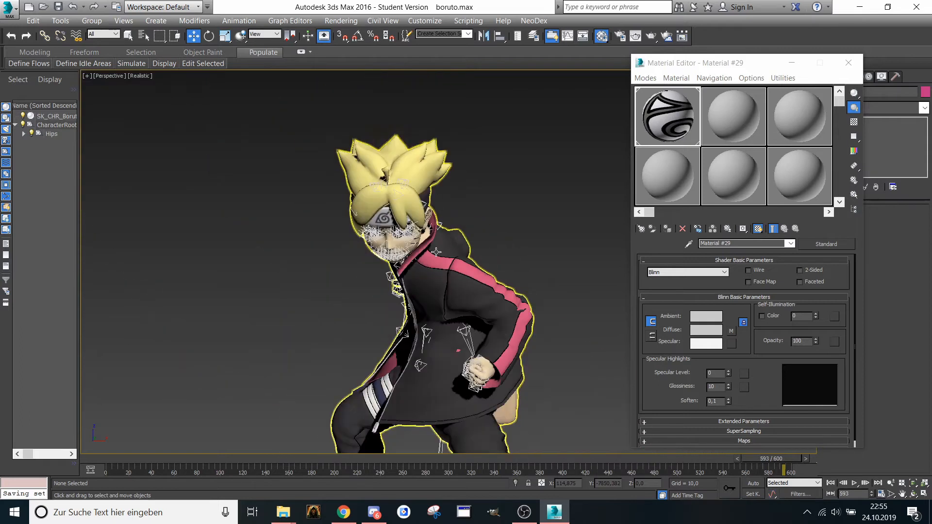
scroll(436, 251, down, 3)
scroll(436, 251, up, 3)
scroll(436, 252, down, 4)
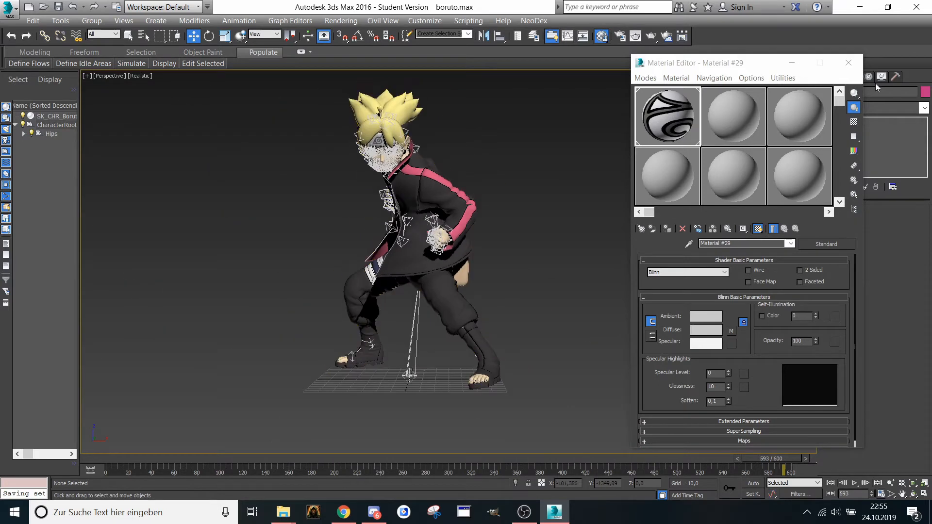
click(798, 68)
middle_drag(401, 150, 407, 200)
scroll(407, 200, up, 5)
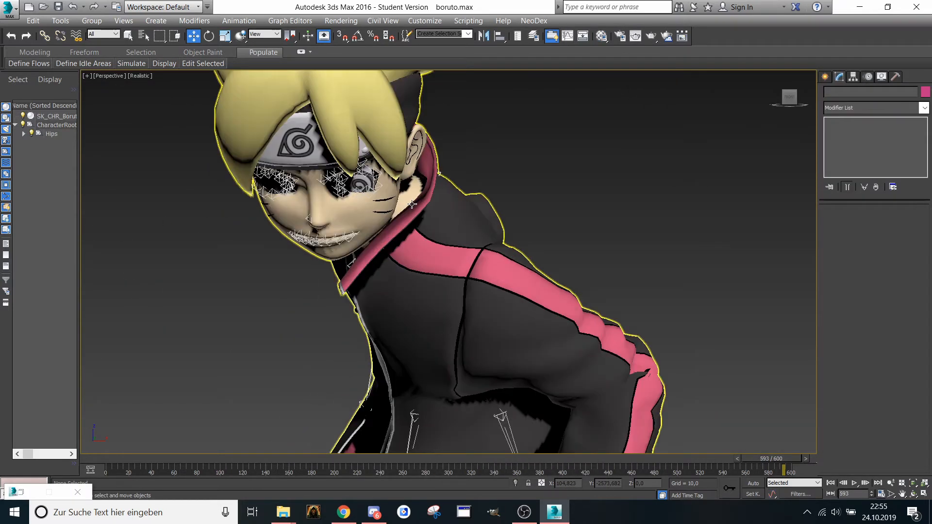
scroll(407, 200, down, 3)
- Select the whole CharacterRoot bone hierarchy together with the SK_CHR_Boruto mesh and return the timeline to frame 0
double_click(57, 125)
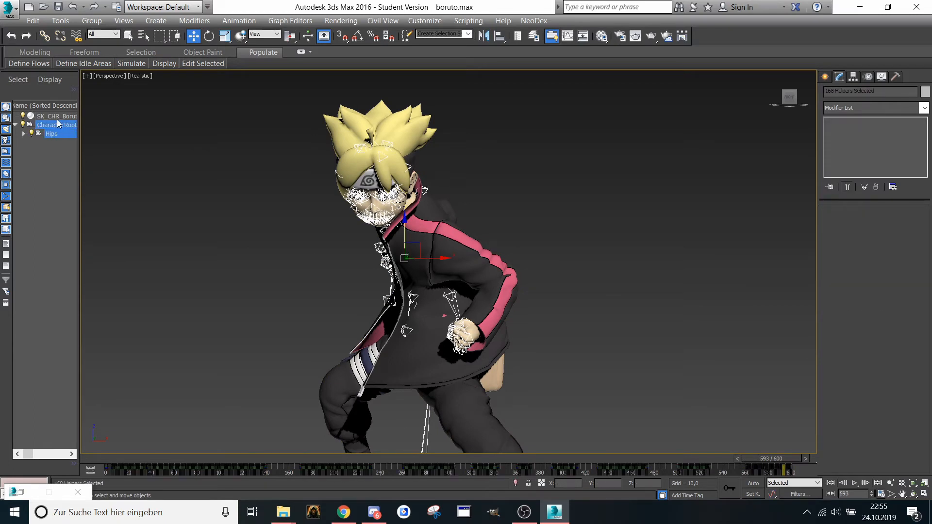
ctrl+click(56, 116)
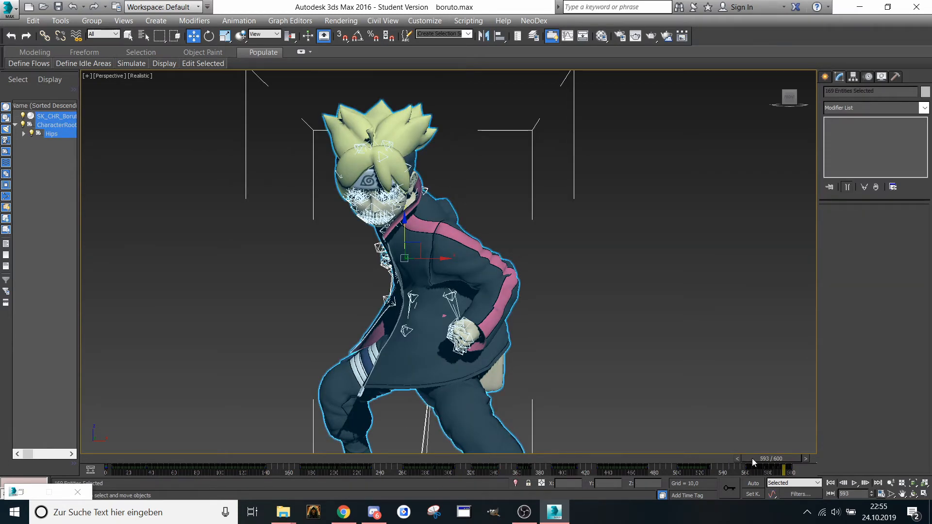
drag(752, 458, 67, 431)
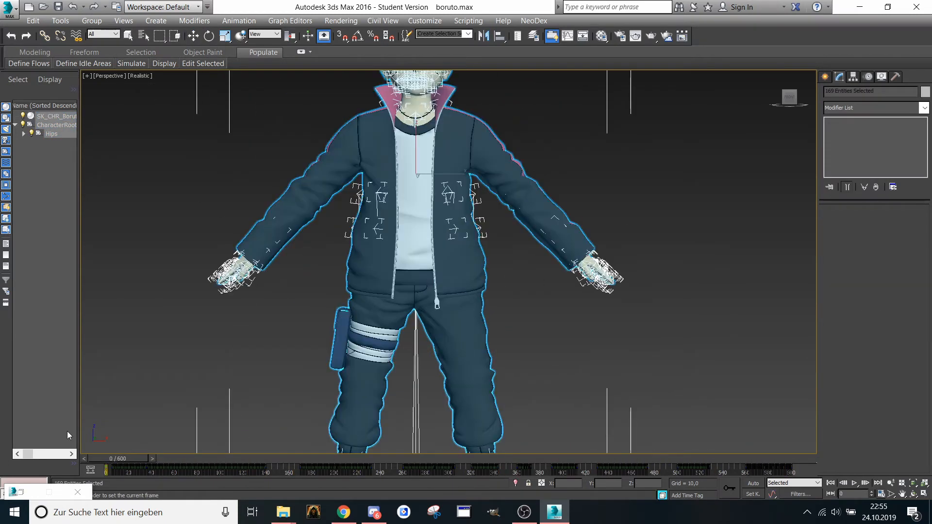
key(w)
- Examine the texture on the character's eyes, mouth and collar up close, then the full body from the front
scroll(409, 257, up, 10)
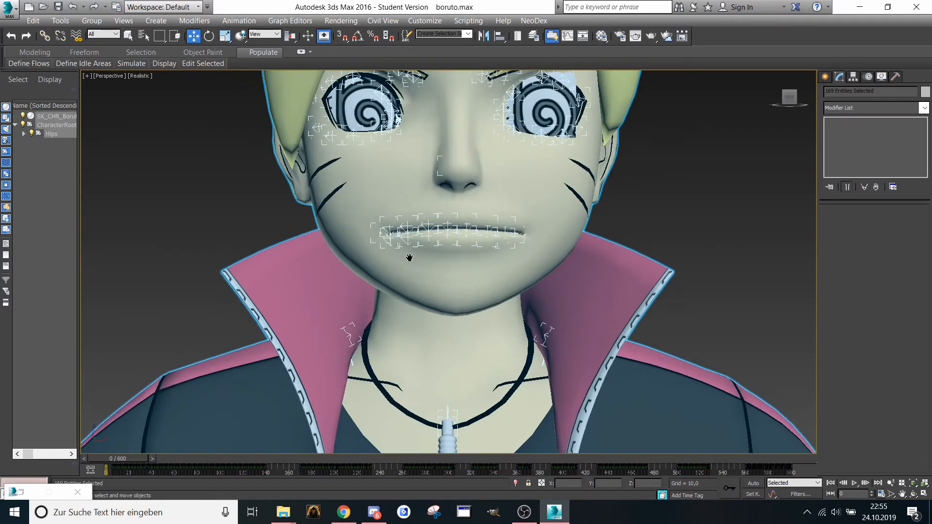
middle_drag(409, 258, 401, 276)
scroll(493, 272, down, 3)
middle_drag(493, 272, 483, 288)
scroll(515, 258, up, 6)
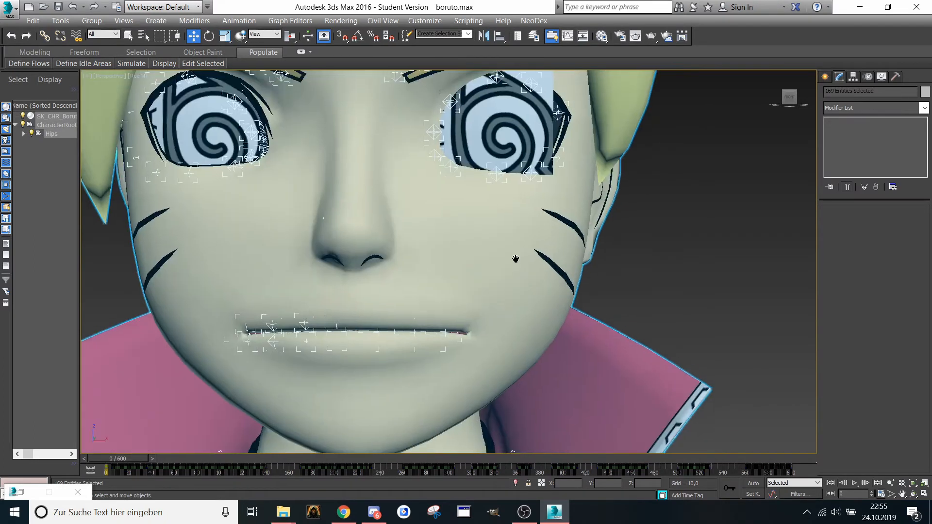
middle_drag(516, 257, 461, 295)
mouse_move(788, 96)
mouse_down()
mouse_move(745, 95)
mouse_move(789, 97)
mouse_up()
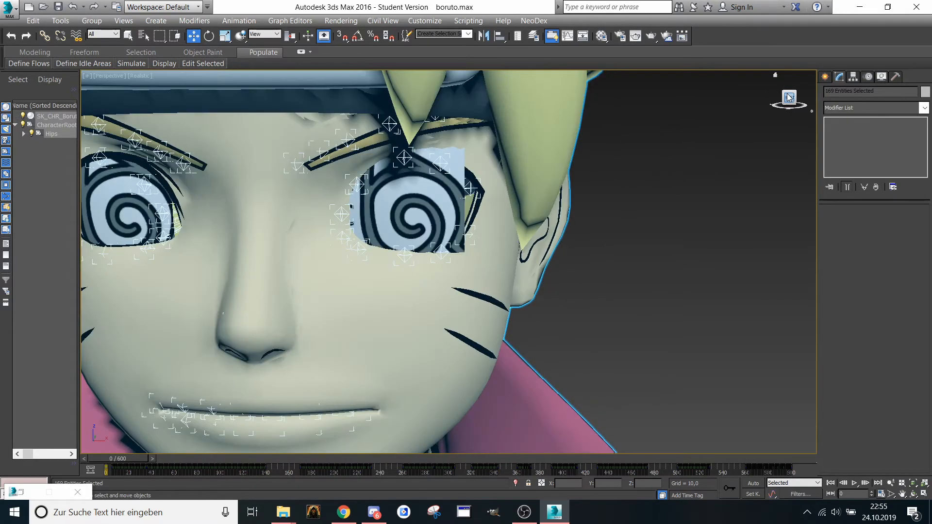
click(789, 98)
middle_drag(551, 234, 555, 227)
scroll(484, 191, down, 10)
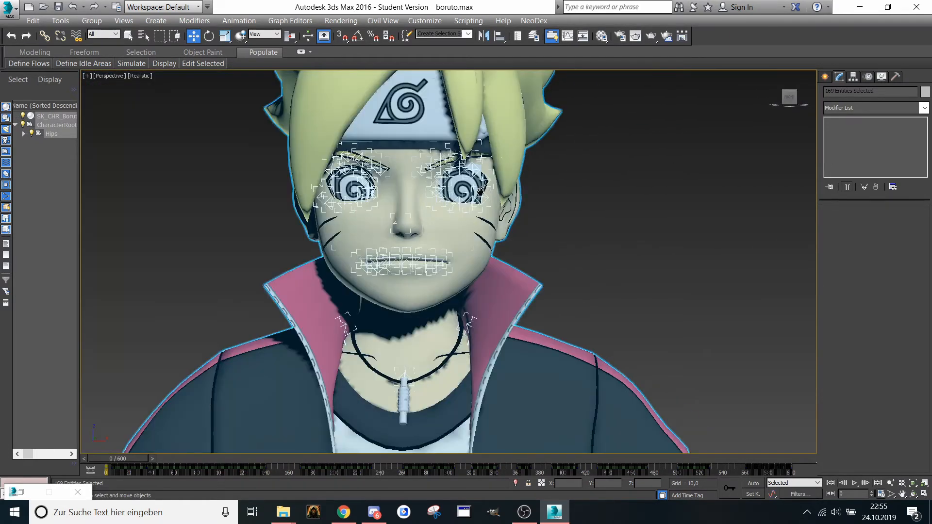
scroll(468, 183, up, 6)
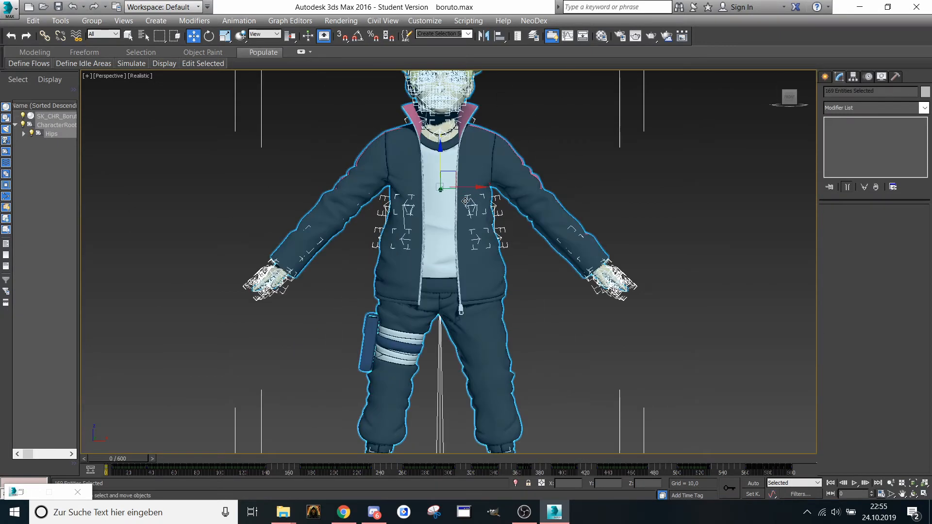
scroll(462, 214, down, 4)
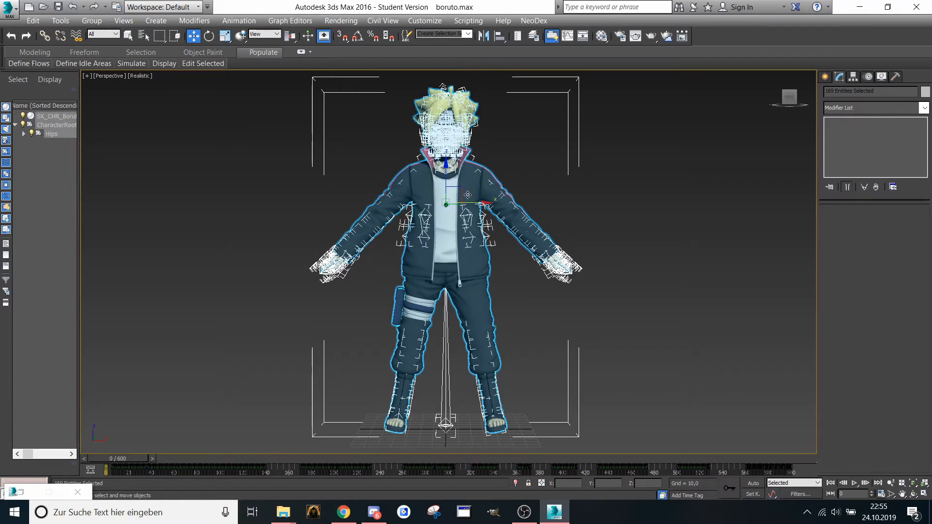
- Add start and ending keys to the selected mesh and bones with the NeoDex animation tools
click(540, 22)
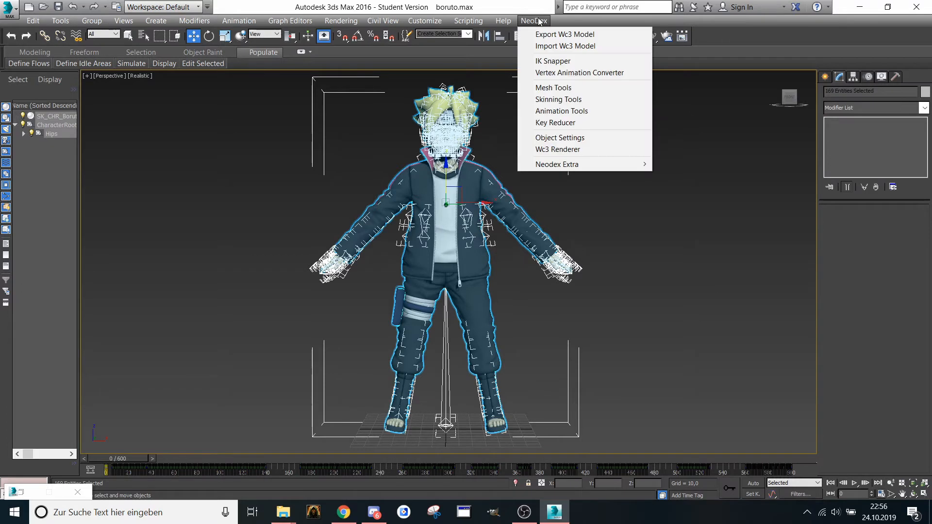
click(571, 99)
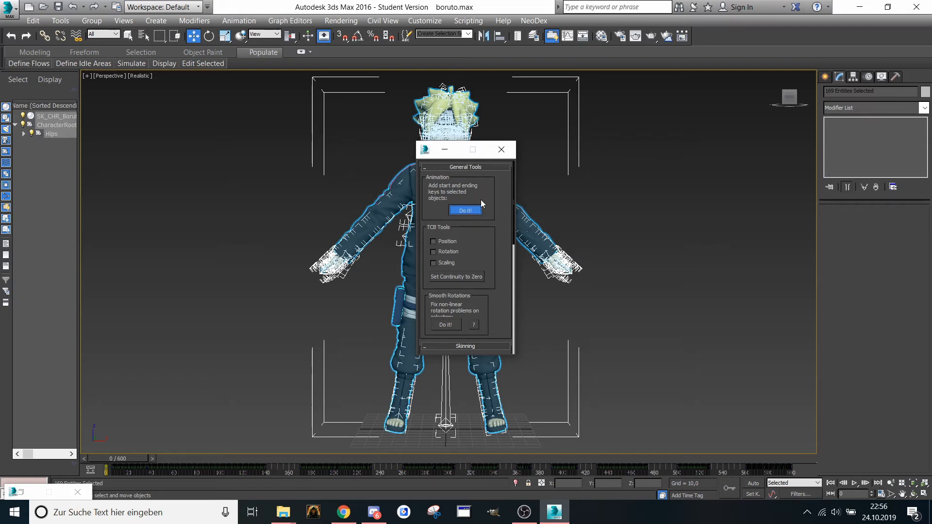
click(460, 210)
- Set the selection's position, rotation and scaling controllers to Linear and minimize the animation tools
scroll(453, 235, down, 10)
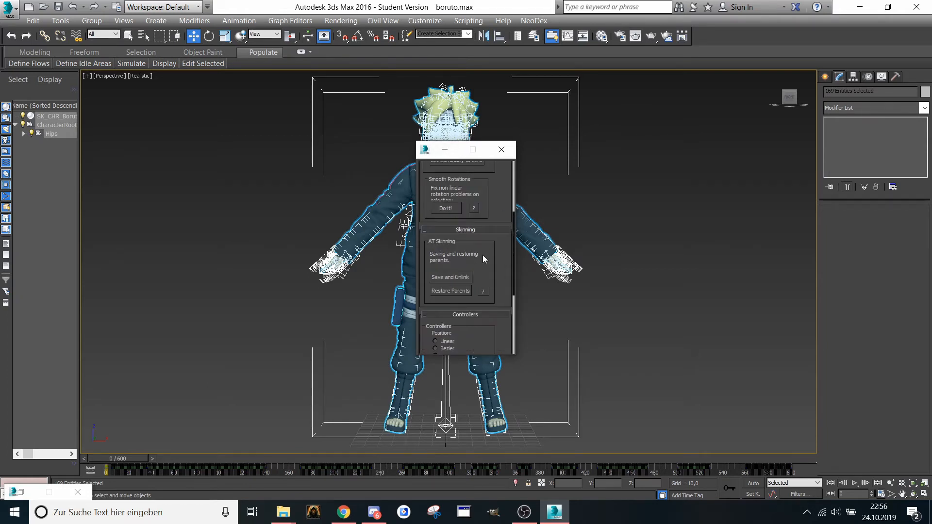
click(440, 254)
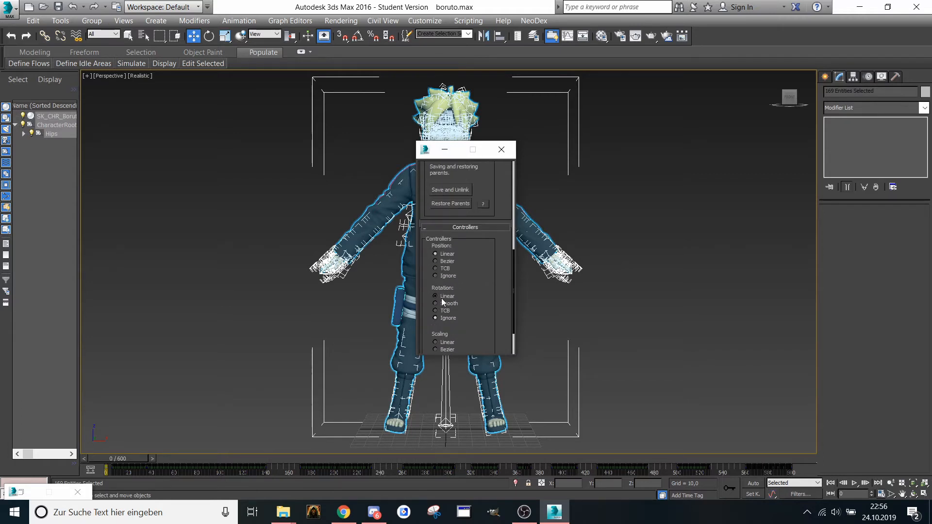
scroll(477, 310, down, 3)
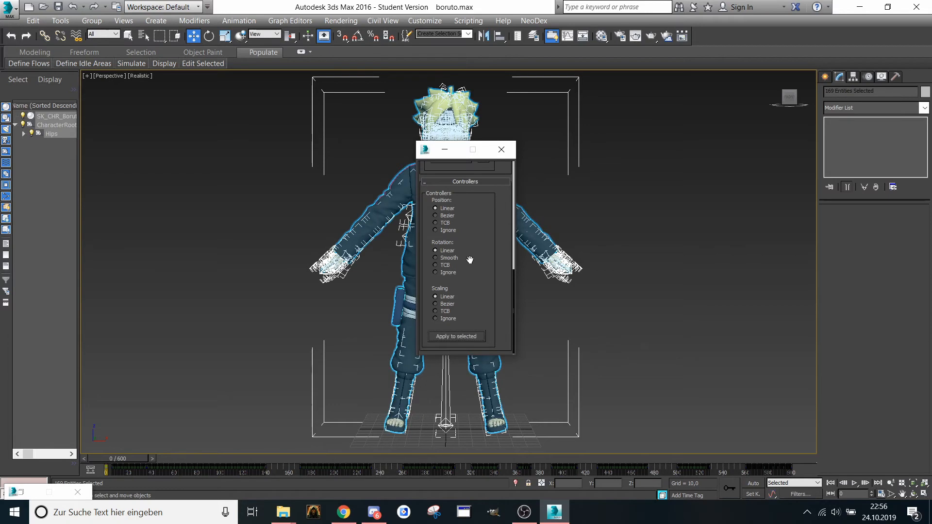
click(444, 150)
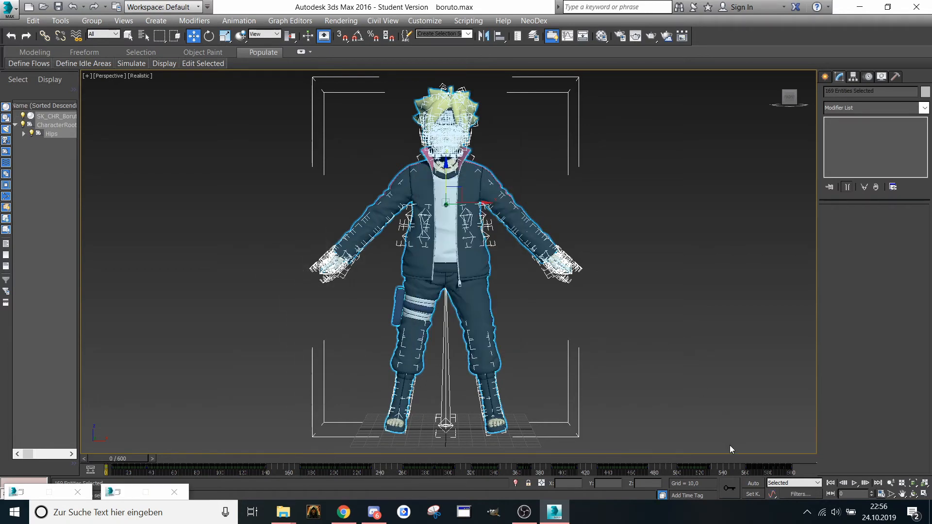
- Return the timeline to frame 0 and save the scene as boruto 2 in the inner boruto folder
drag(112, 458, 25, 436)
key(w)
click(7, 7)
click(49, 152)
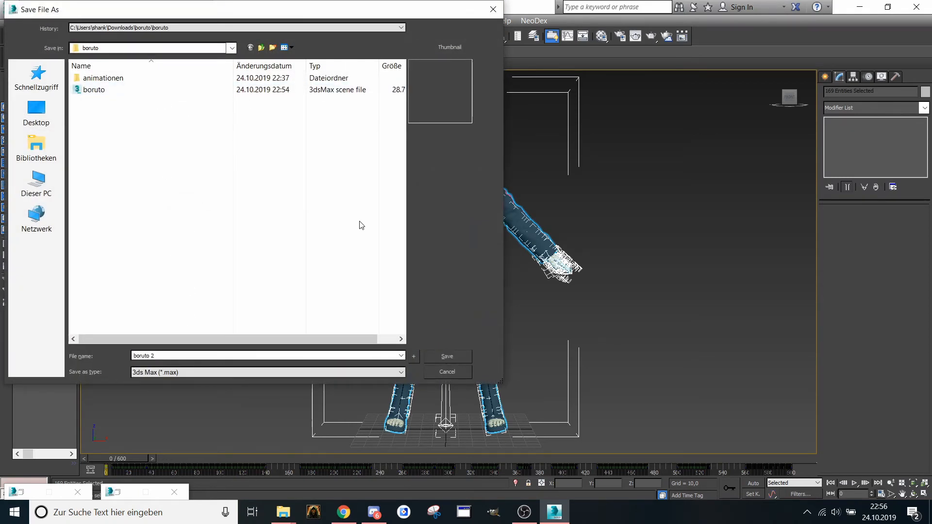
click(456, 357)
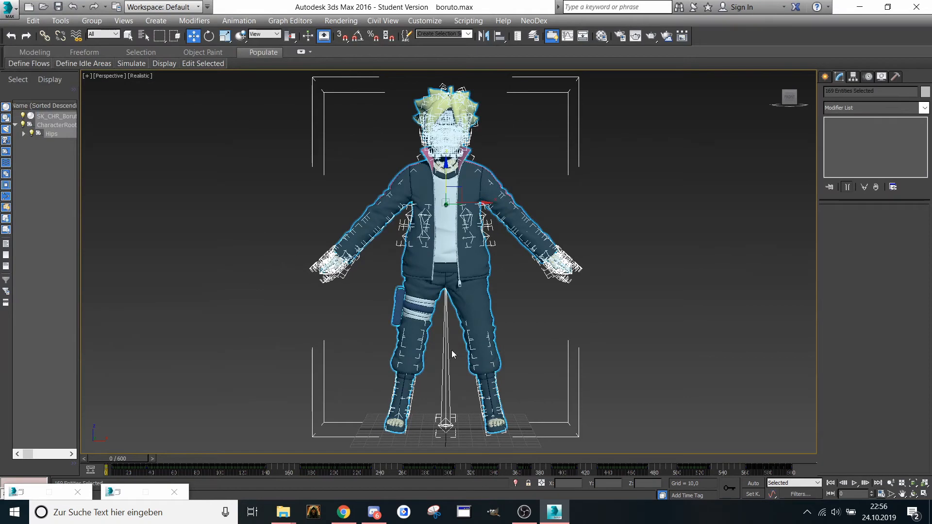
- Select the Hips bone and unlink it from CharacterRoot
click(48, 153)
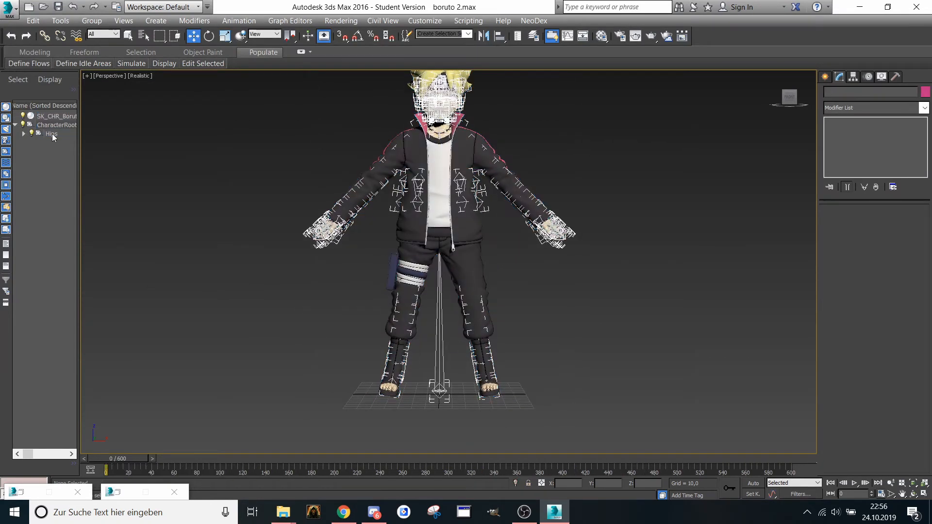
double_click(51, 135)
click(49, 135)
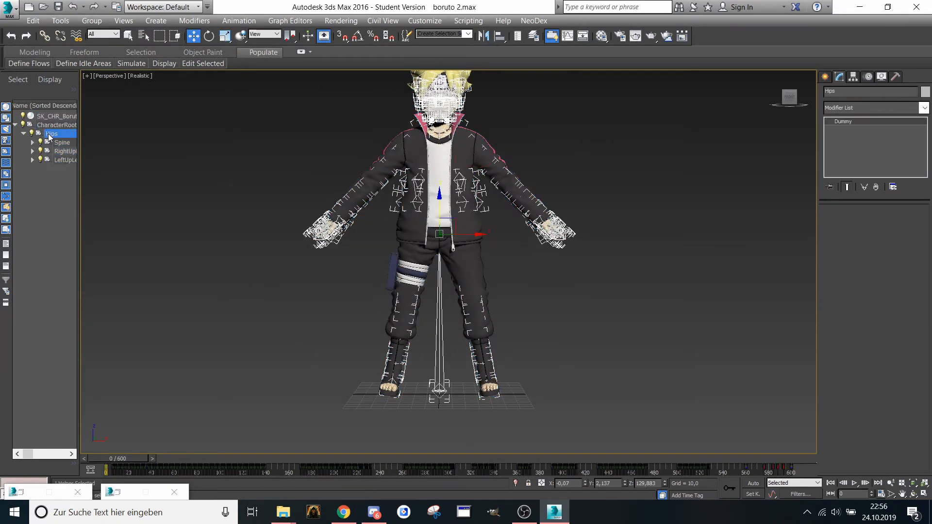
click(60, 36)
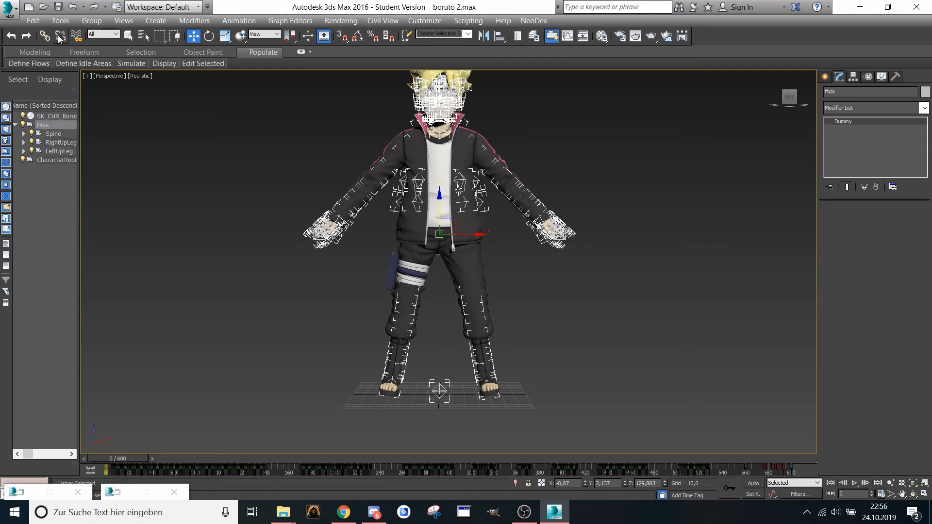
- Scrub the first frames of the timeline, up to frame 9, to check the character's movement with the hips unlinked
drag(118, 458, 46, 448)
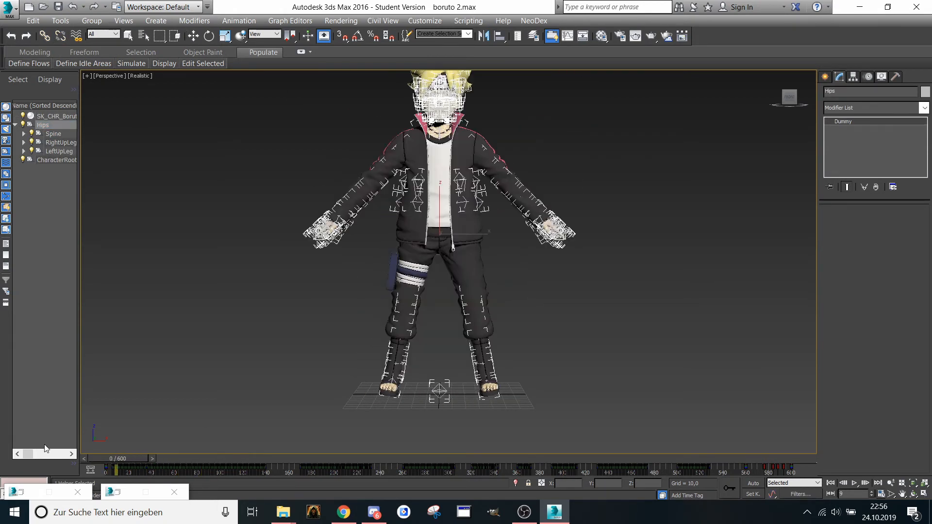
key(w)
middle_drag(217, 301, 222, 239)
drag(118, 460, 128, 459)
scroll(359, 336, up, 1)
scroll(339, 355, down, 1)
middle_drag(339, 356, 319, 401)
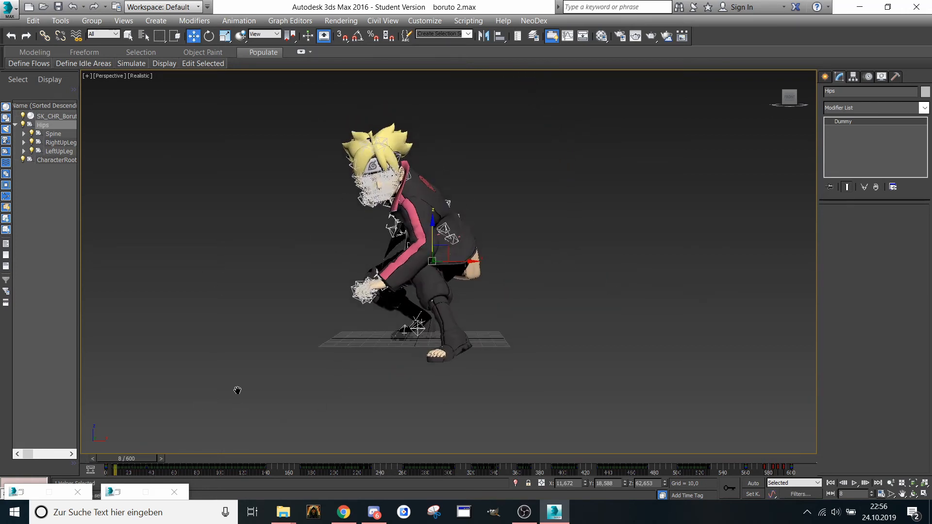
middle_drag(238, 390, 238, 358)
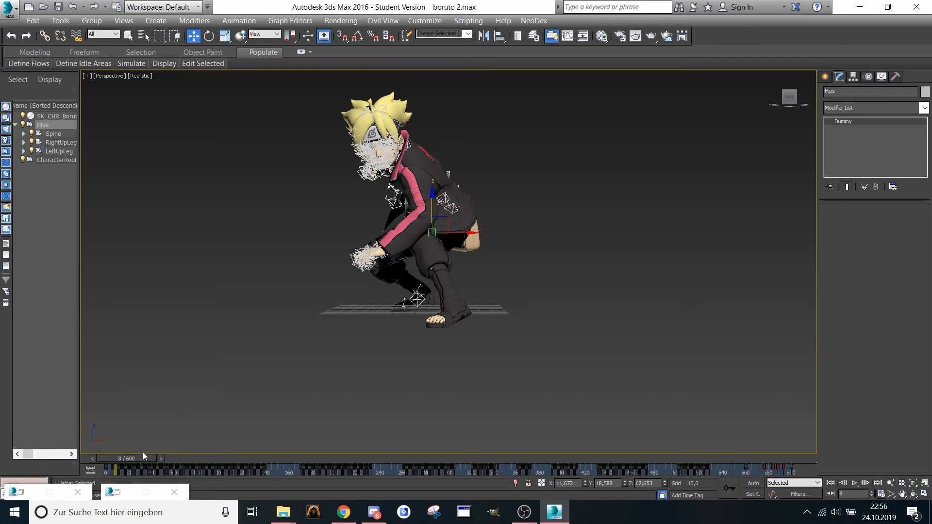
mouse_move(143, 456)
mouse_down()
mouse_move(808, 458)
mouse_move(91, 441)
mouse_move(140, 442)
mouse_up()
middle_drag(422, 325, 430, 388)
scroll(435, 370, down, 2)
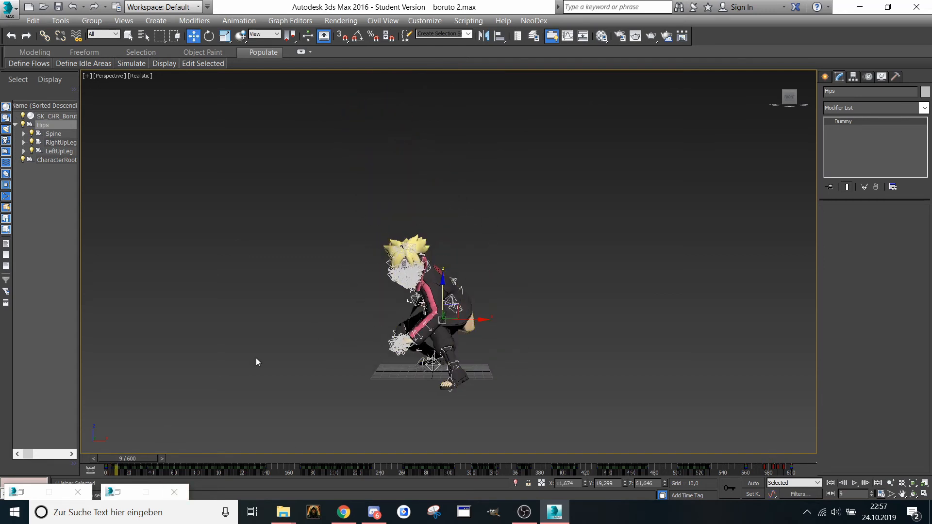
middle_drag(300, 334, 301, 336)
- Turn off Merge similar meshes, Fix normals and Export Smoothgroups in the Wc3 model exporter, and start but cancel the MDX export
click(534, 20)
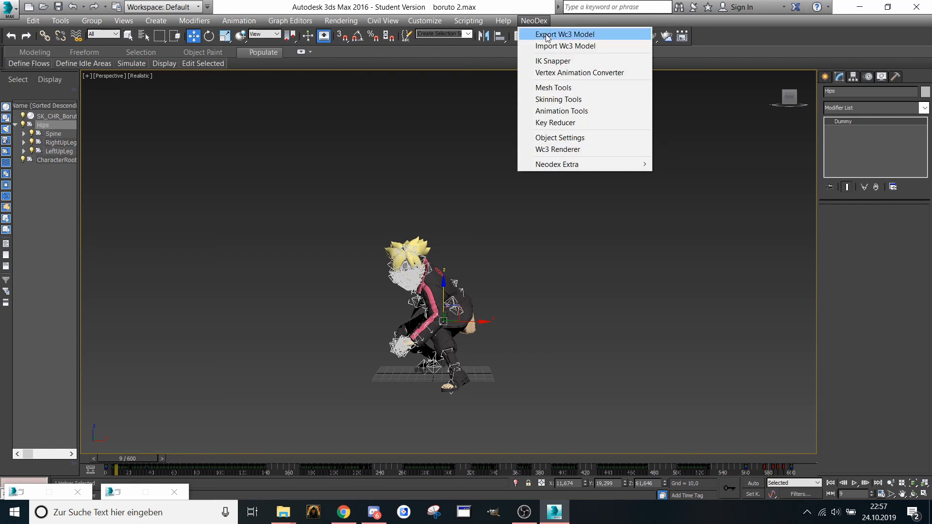
click(547, 35)
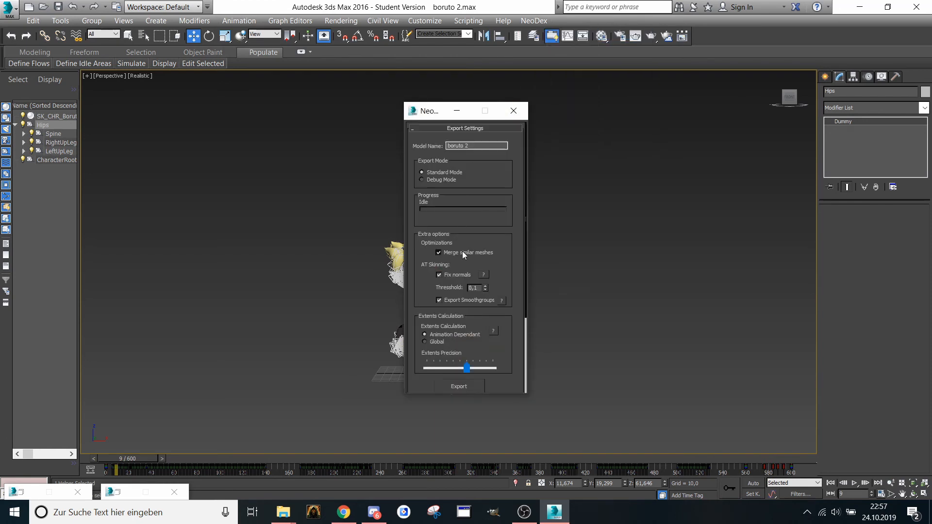
click(456, 274)
click(453, 299)
drag(489, 238, 487, 205)
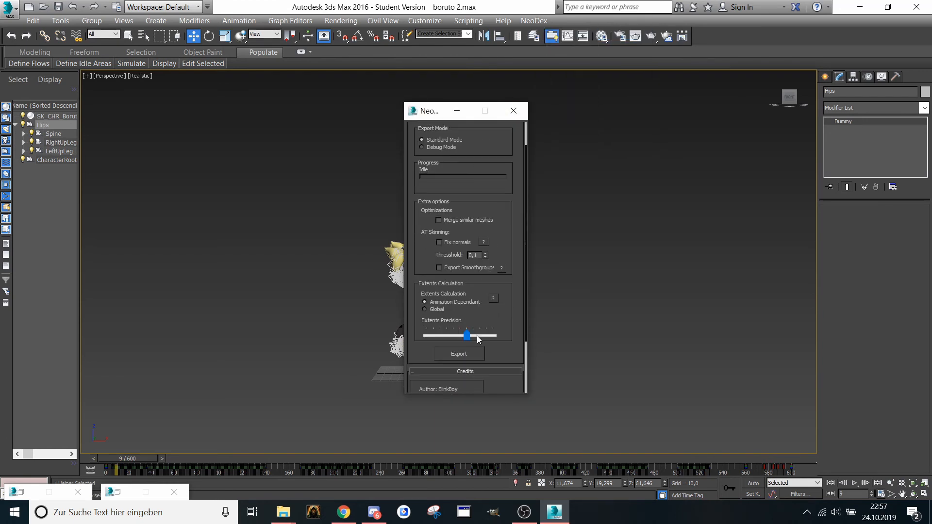
click(468, 352)
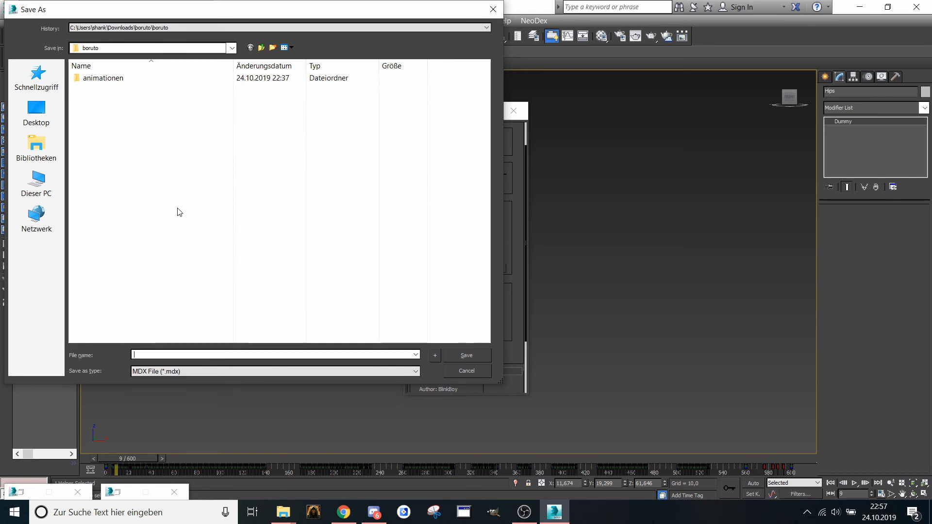
click(492, 9)
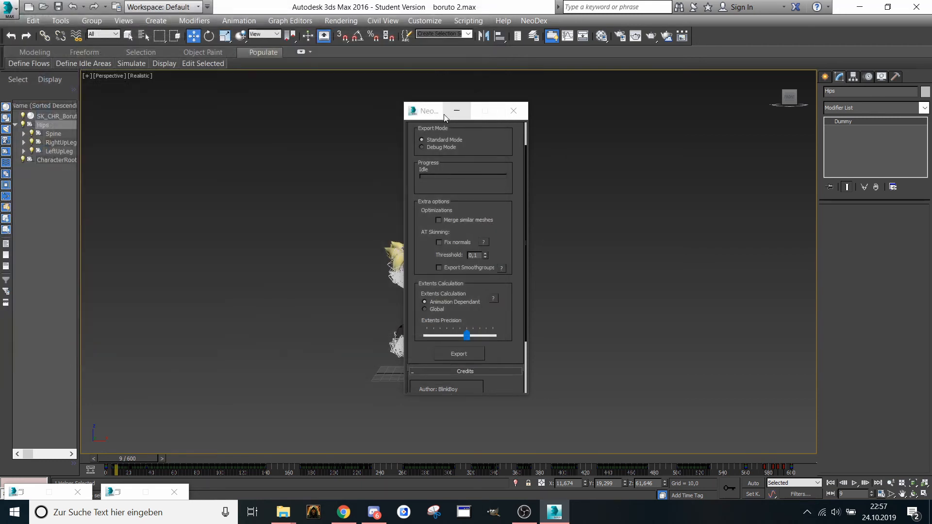
- Minimize the model exporter and turn on Edged Faces in the perspective viewport to examine the character's mesh from several sides
click(455, 111)
scroll(233, 207, up, 3)
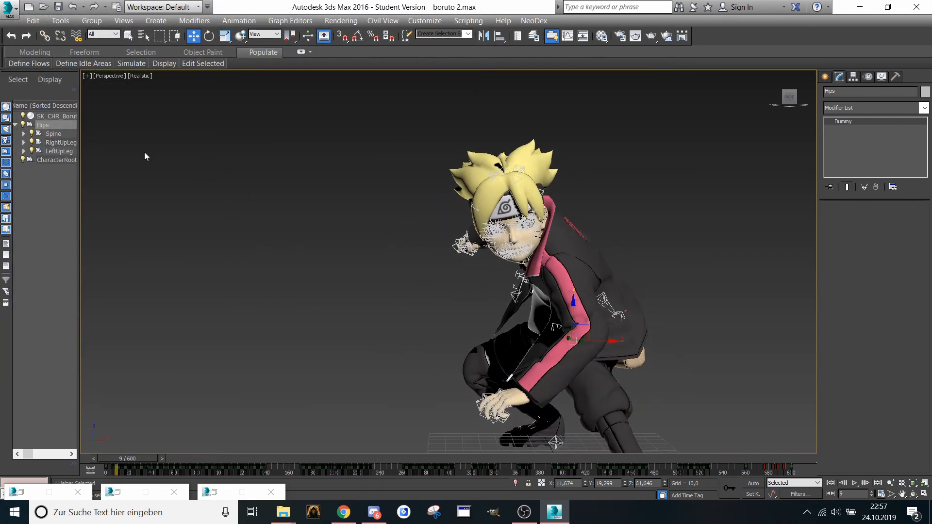
click(140, 75)
click(206, 120)
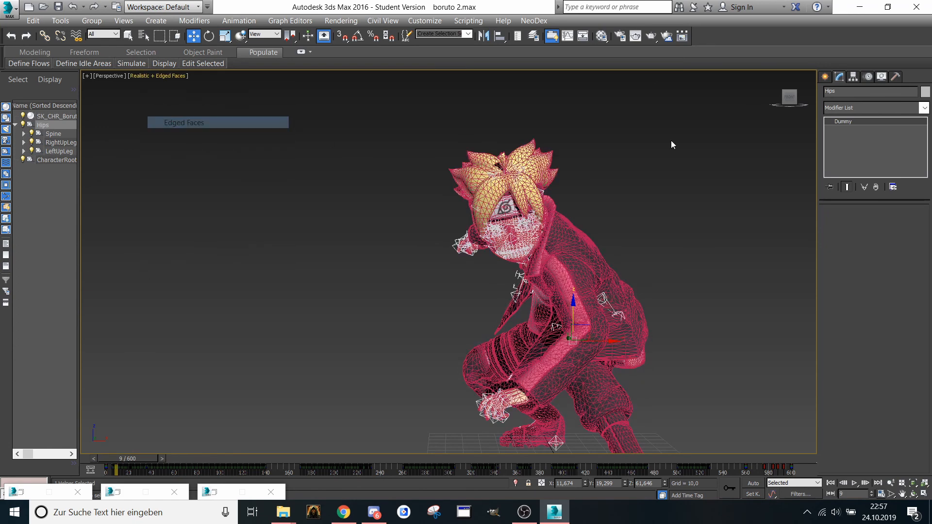
alt+middle_drag(556, 218, 488, 245)
drag(789, 100, 706, 194)
scroll(645, 185, down, 3)
middle_drag(641, 187, 608, 251)
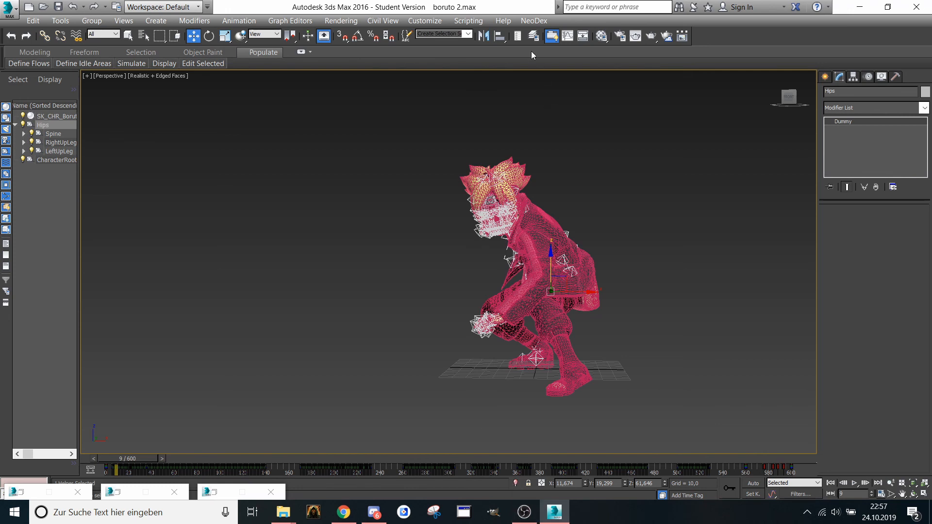
- Reopen the model exporter and start the MDX export to the boruto folder with the file name Boruto with animation
click(529, 21)
click(541, 33)
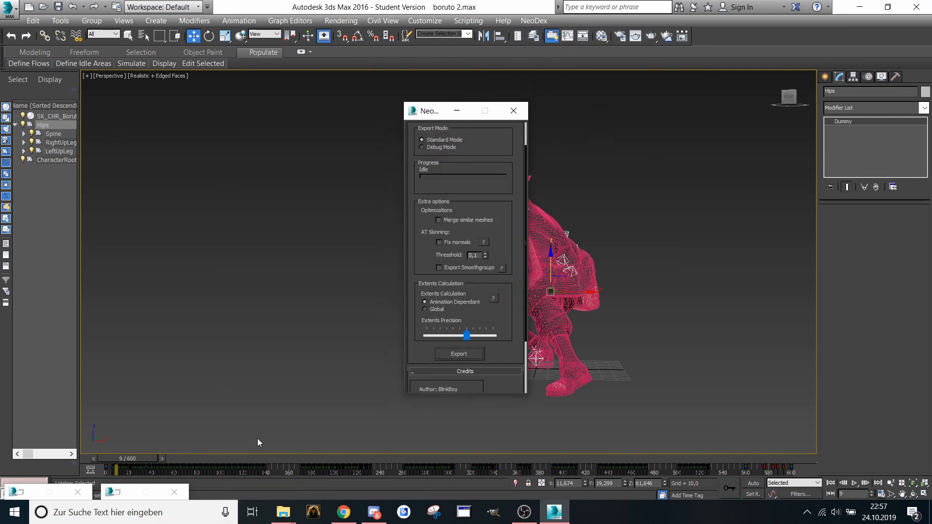
click(463, 354)
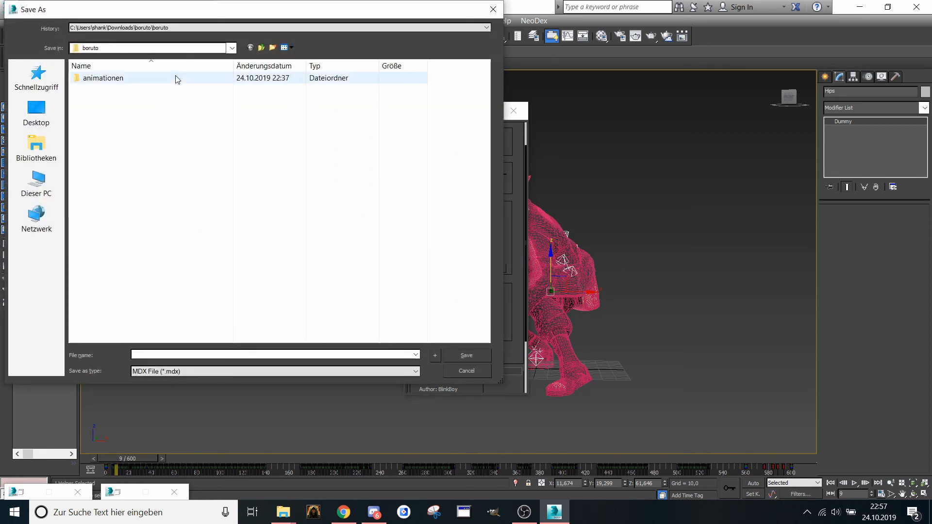
text(Boru)
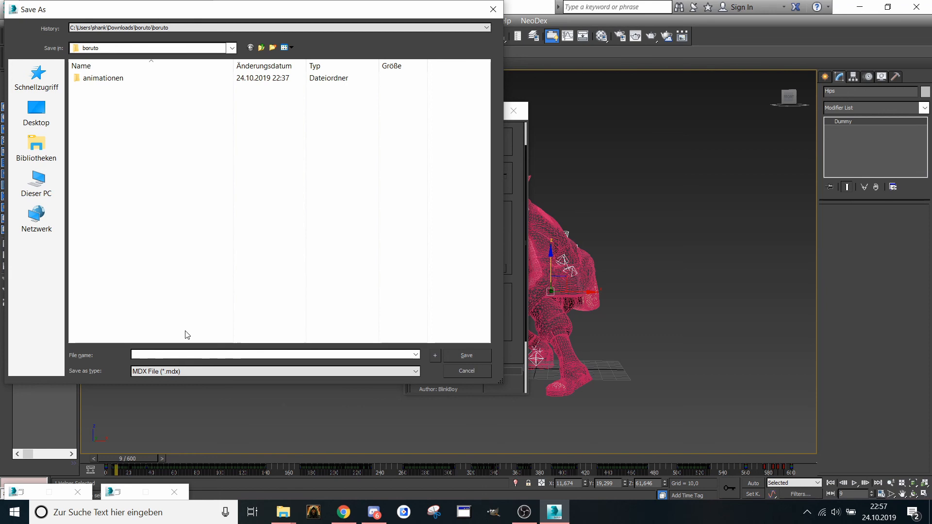
text(to with animation)
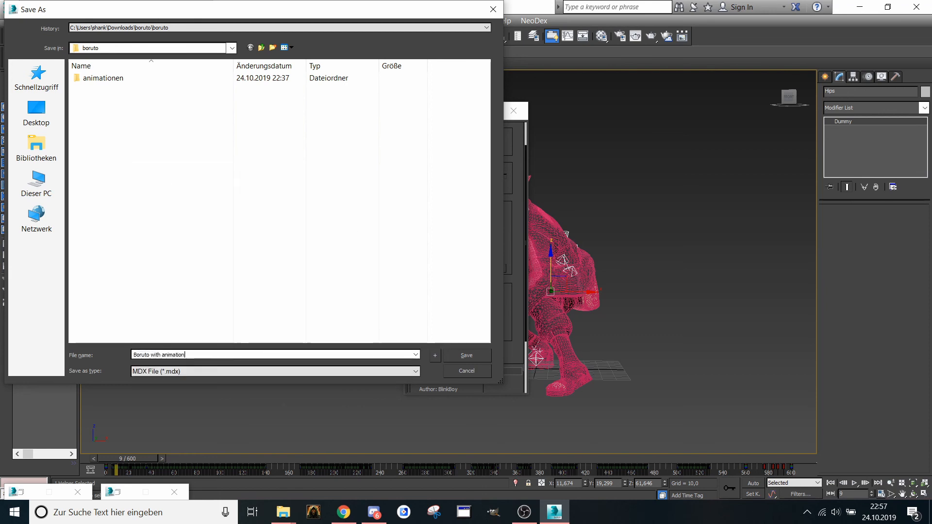